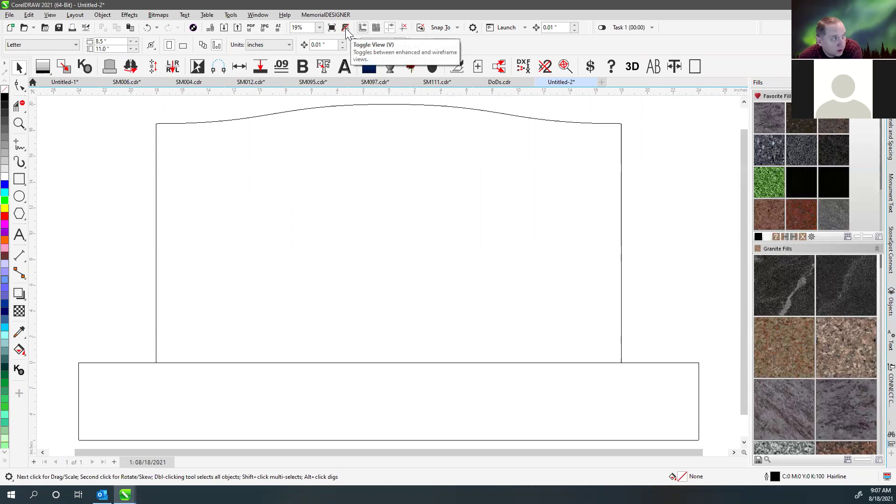
- Switch from wireframe to the enhanced view so the granite tablet and rock-pitched base appear textured
click(345, 28)
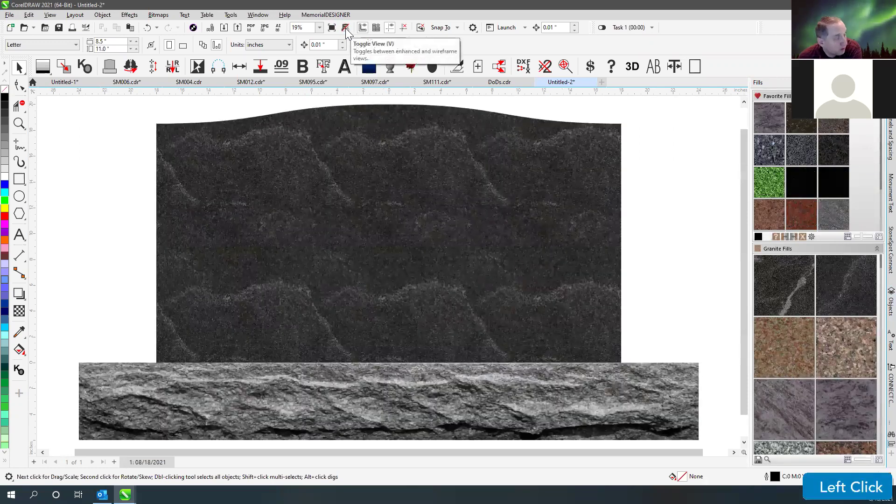
click(674, 203)
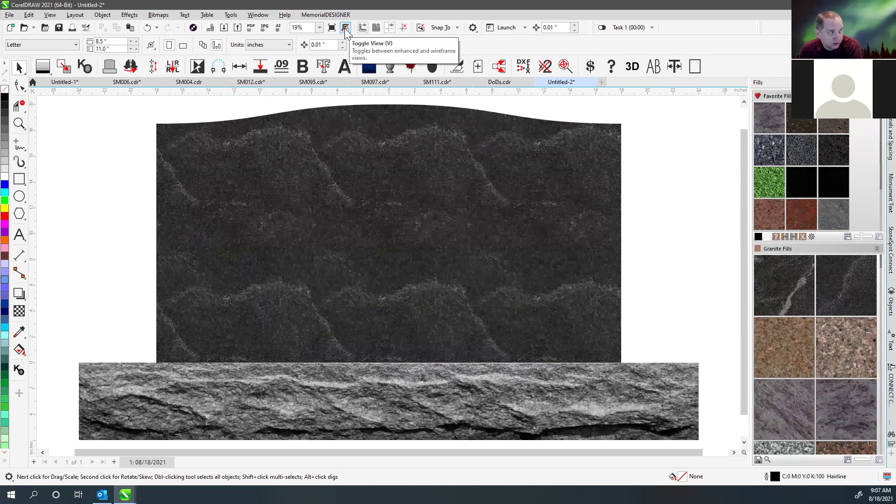
click(660, 203)
key(v)
key(v)
key(v)
key(v)
key(v)
key(v)
key(v)
key(v)
key(v)
key(v)
key(v)
key(v)
key(v)
key(v)
key(v)
key(v)
key(v)
key(v)
key(v)
key(v)
key(v)
key(v)
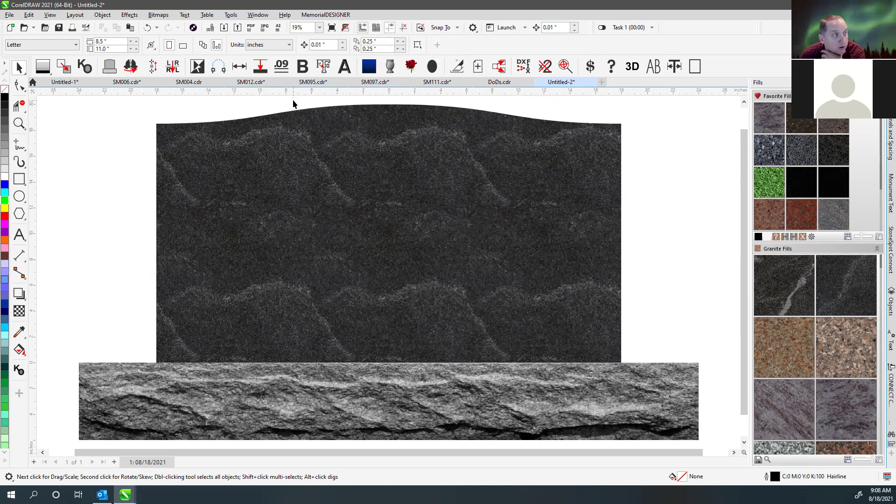
click(383, 101)
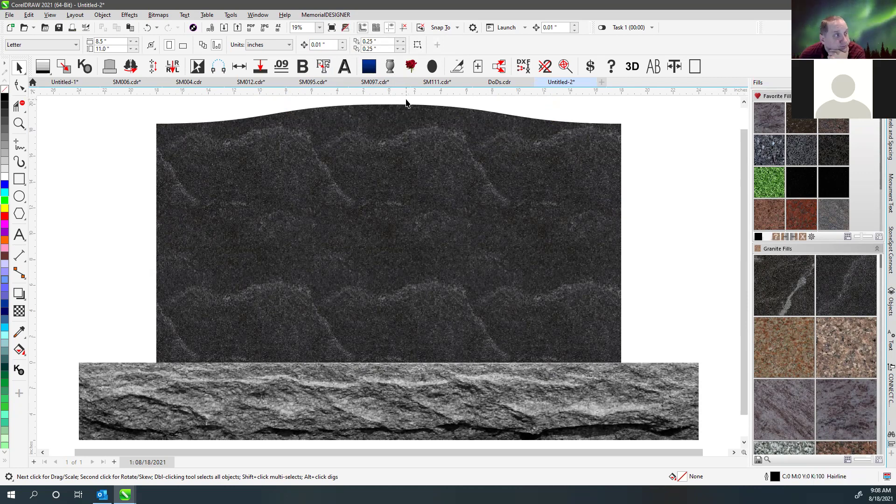
click(405, 100)
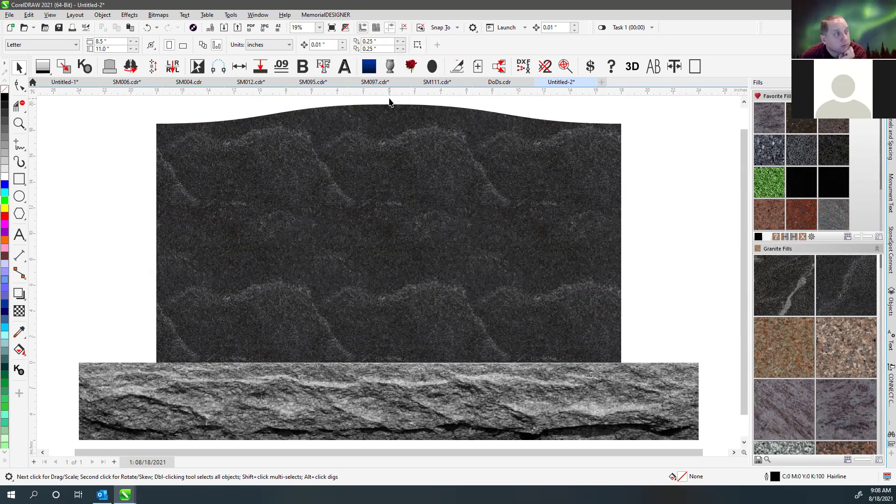
click(333, 7)
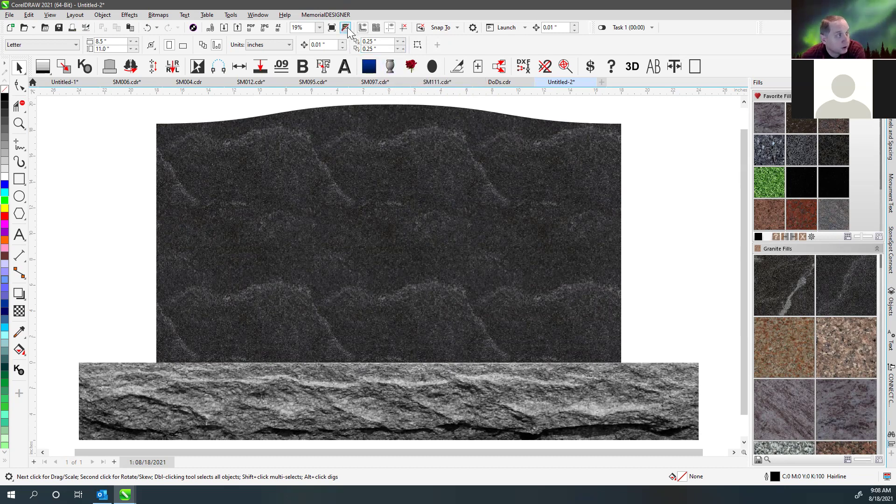
click(200, 110)
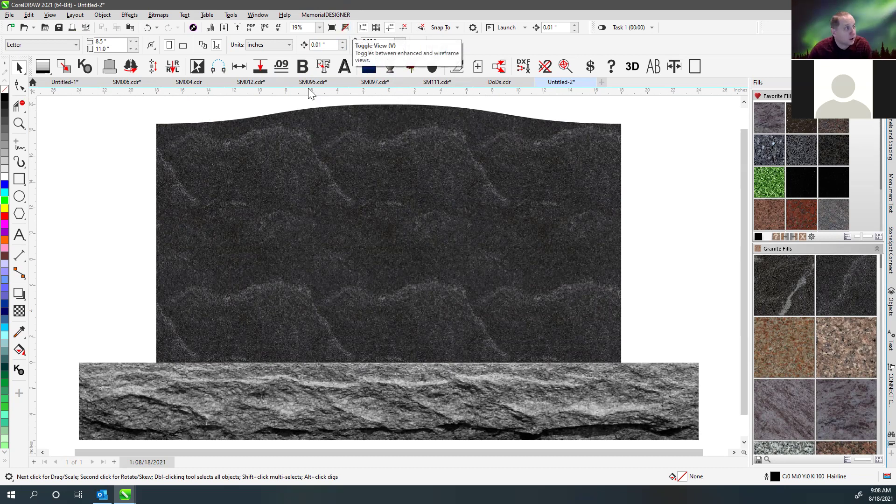
click(156, 114)
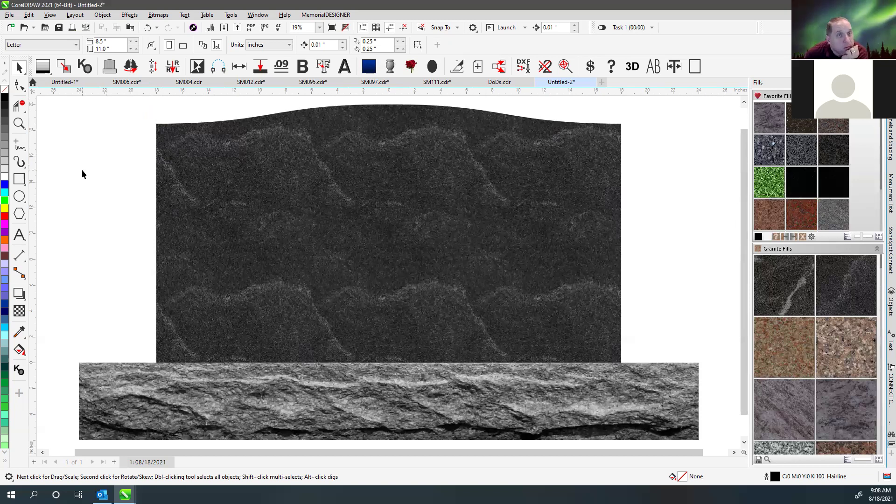
- Draw a rectangle over the tablet's lower-left area and convert it to curves with Ctrl+Q
click(19, 179)
drag(176, 265, 347, 336)
click(17, 87)
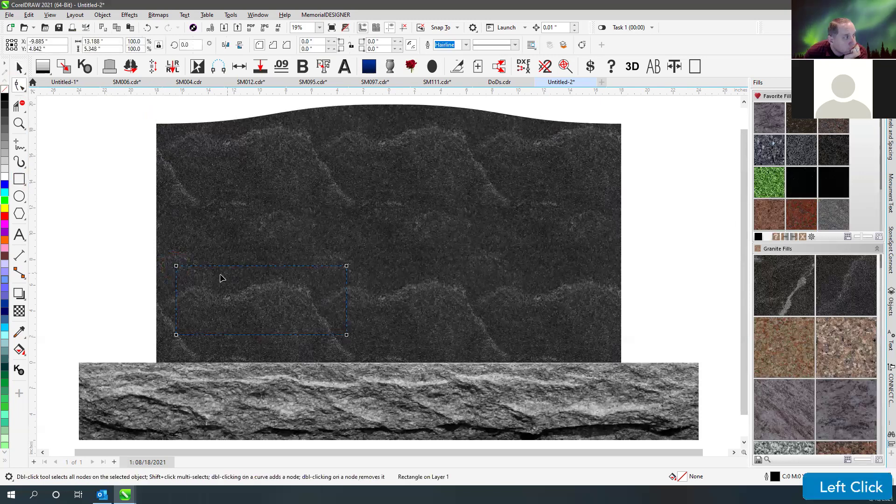
key(ctrl+q)
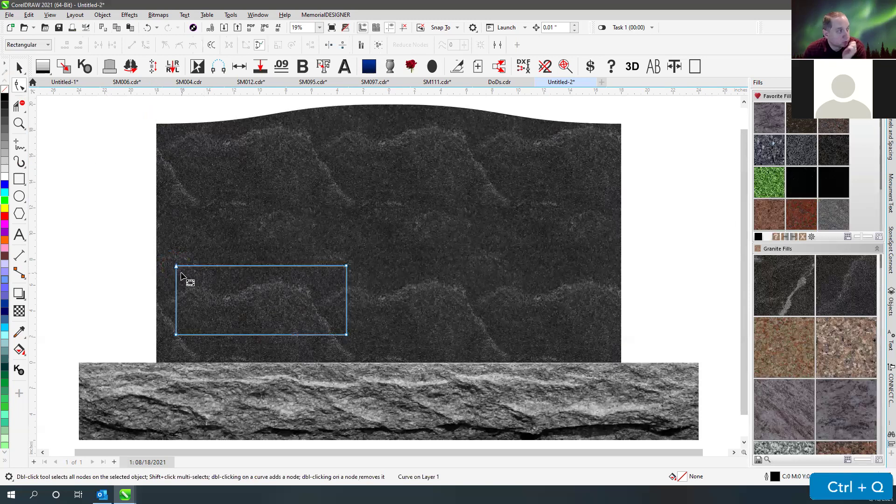
click(176, 164)
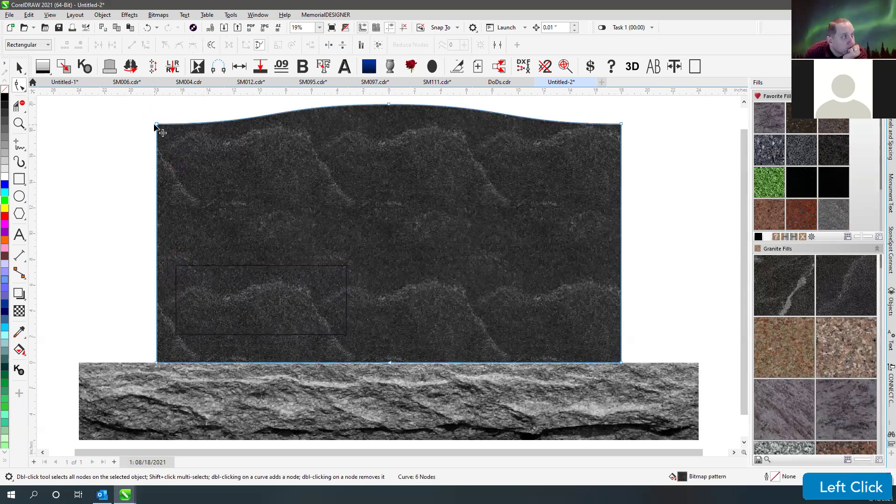
- Drag the tablet's top-left and top-right corner nodes inward and down to taper both sides
click(157, 125)
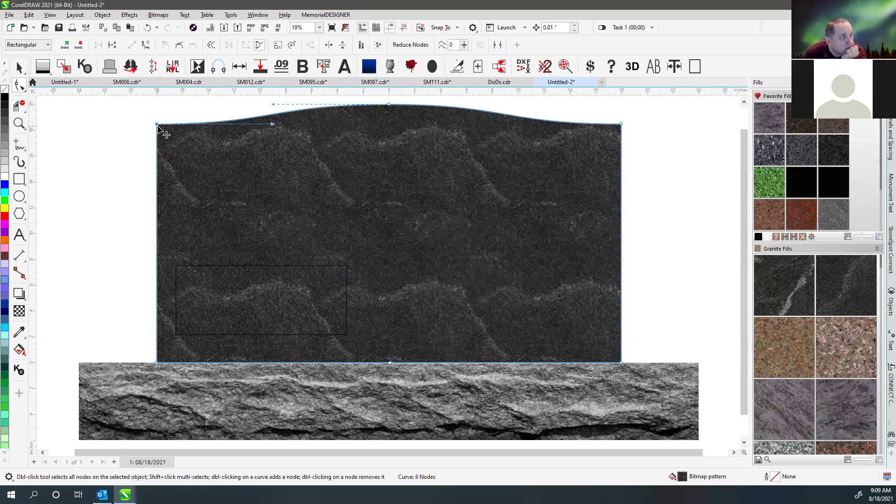
drag(157, 125, 179, 147)
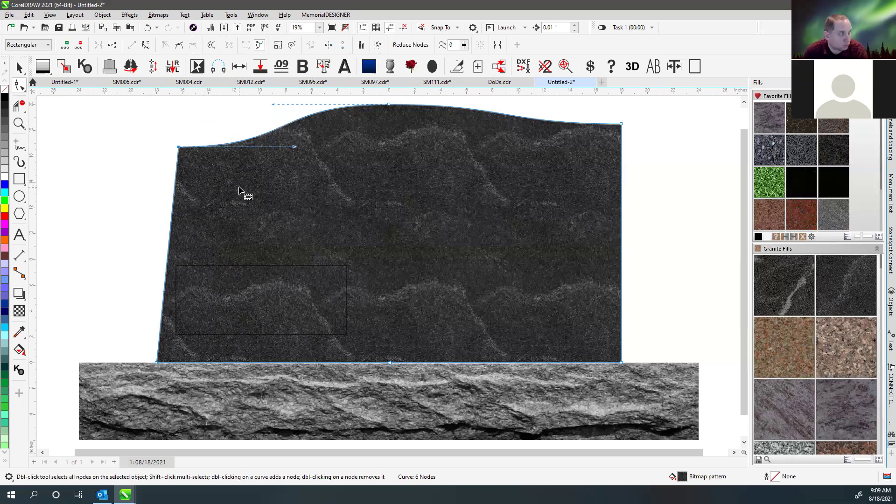
key(Escape)
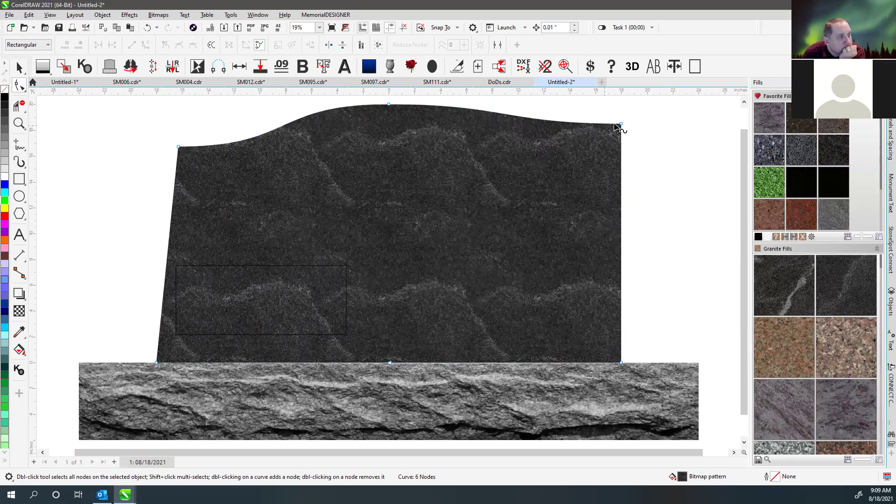
drag(621, 124, 600, 155)
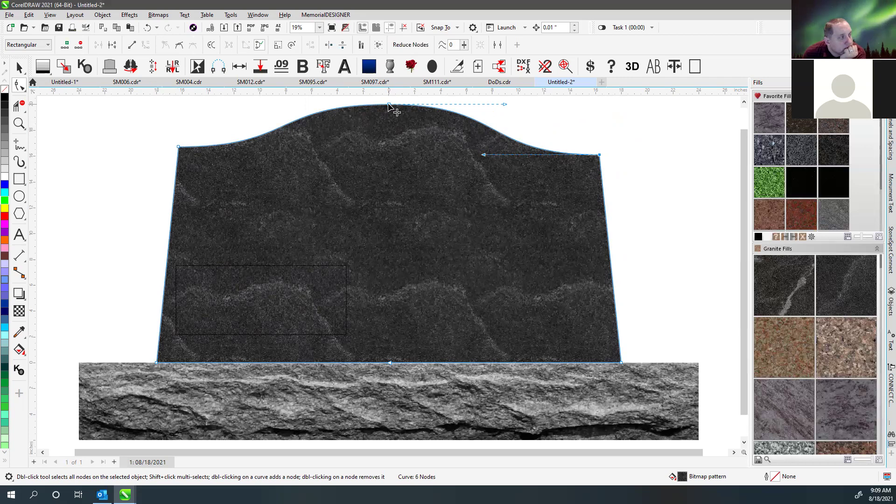
- Lower the top-left corner slightly and reshape the left curve of the arched top
drag(179, 147, 179, 150)
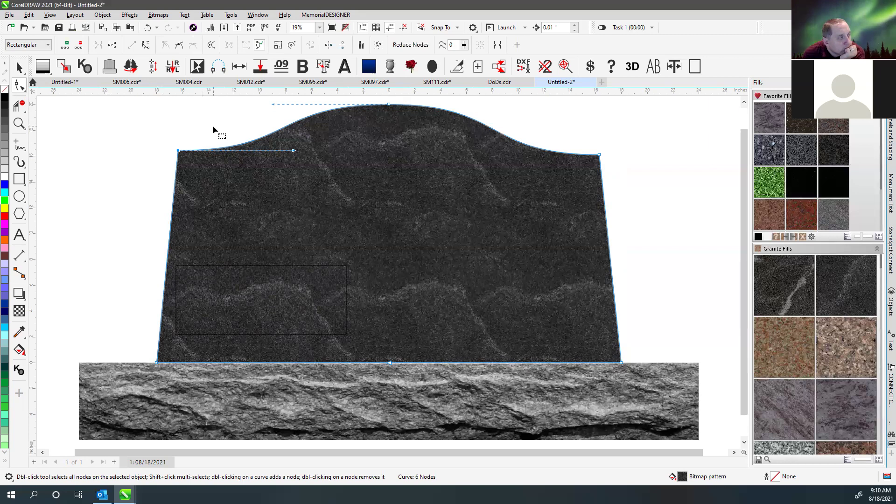
click(185, 132)
click(178, 150)
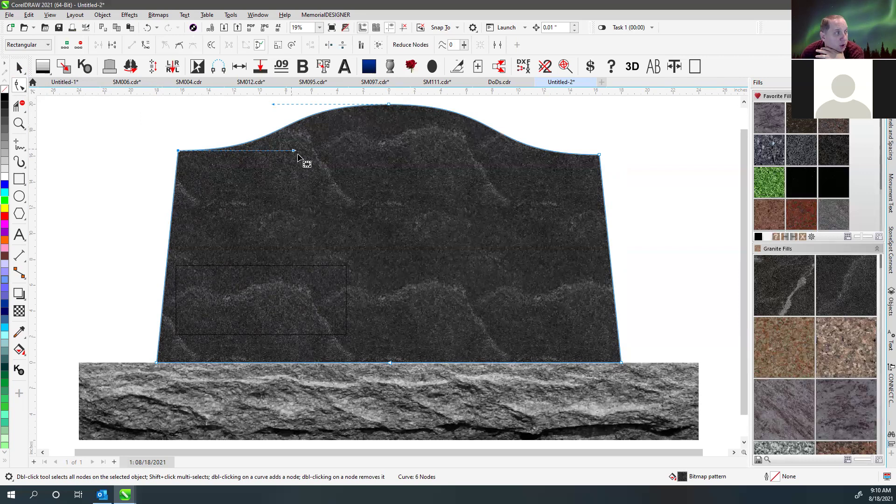
mouse_move(294, 150)
mouse_down()
mouse_move(350, 179)
mouse_move(280, 136)
mouse_move(286, 149)
mouse_move(300, 150)
mouse_up()
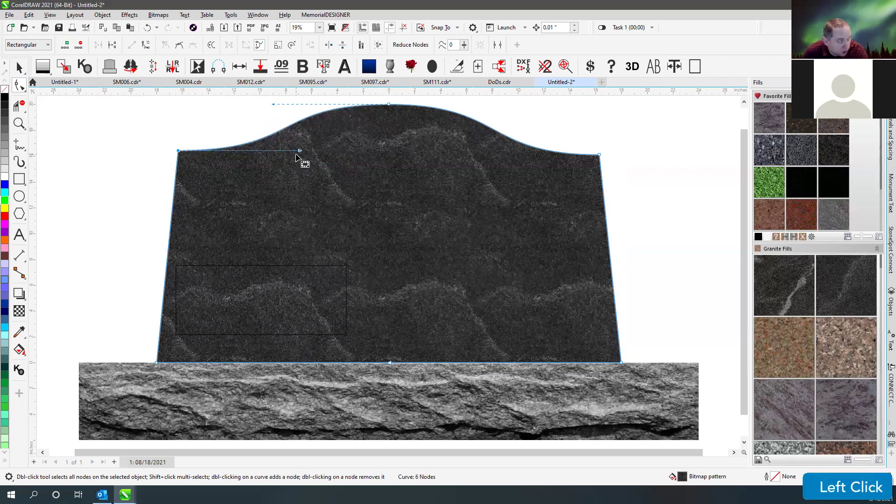
key(Escape)
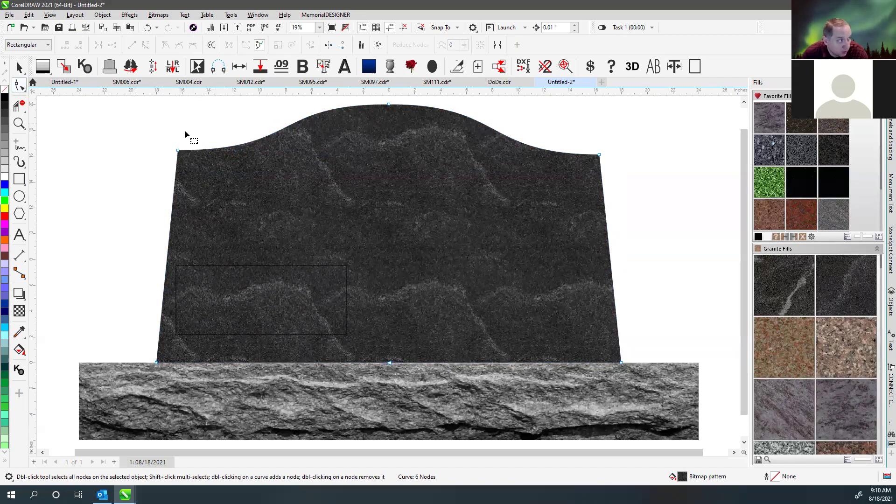
key(Escape)
key(Escape)
key(Escape)
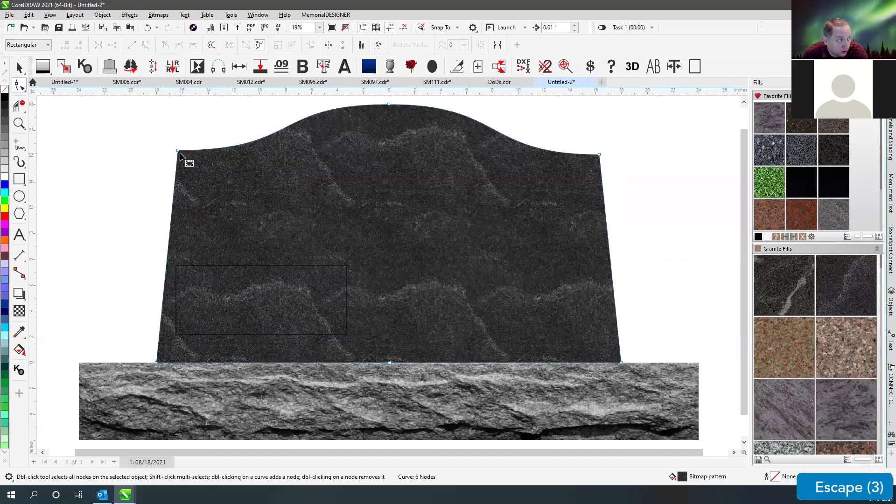
- Move the misplaced corner node back up to the tablet's left shoulder
drag(184, 158, 440, 280)
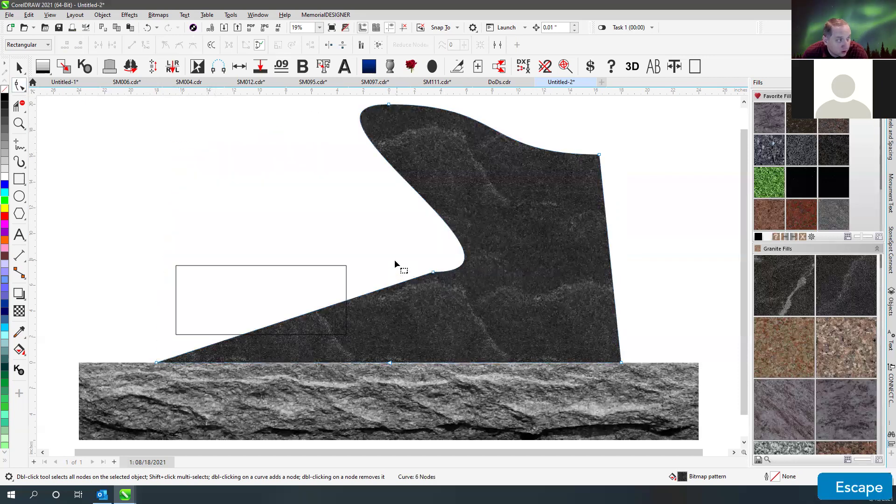
click(438, 279)
mouse_move(170, 162)
mouse_down()
mouse_move(166, 146)
mouse_move(171, 152)
mouse_up()
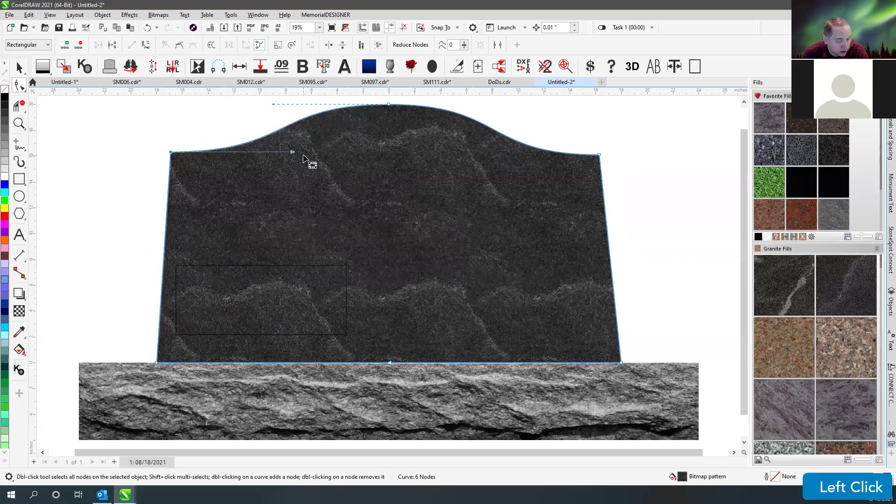
key(Escape)
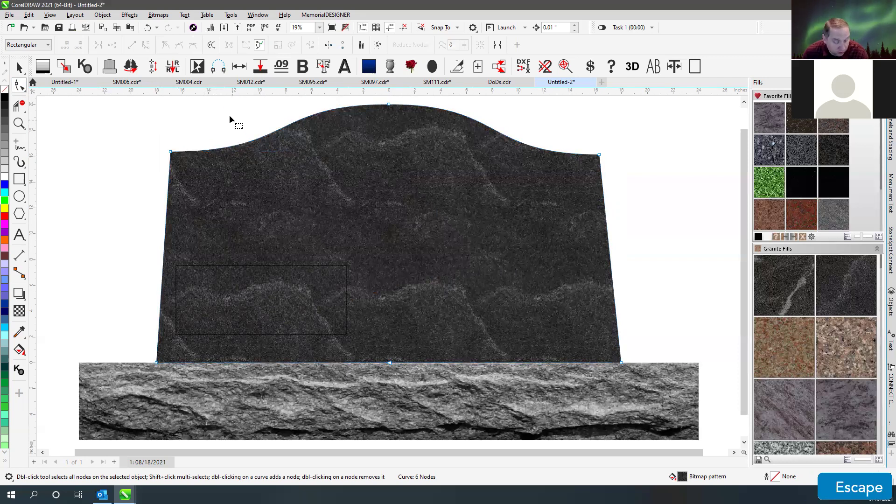
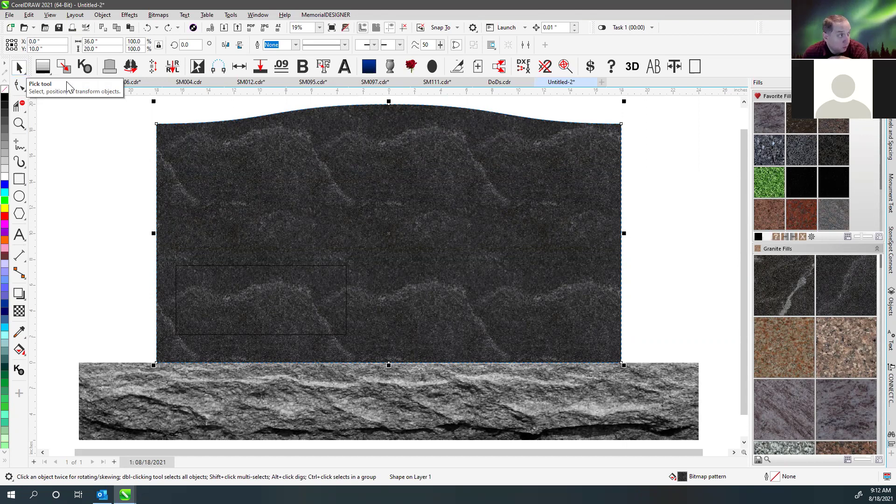
- Switch to the Shape tool to show the headstone outline's six curve nodes
click(19, 85)
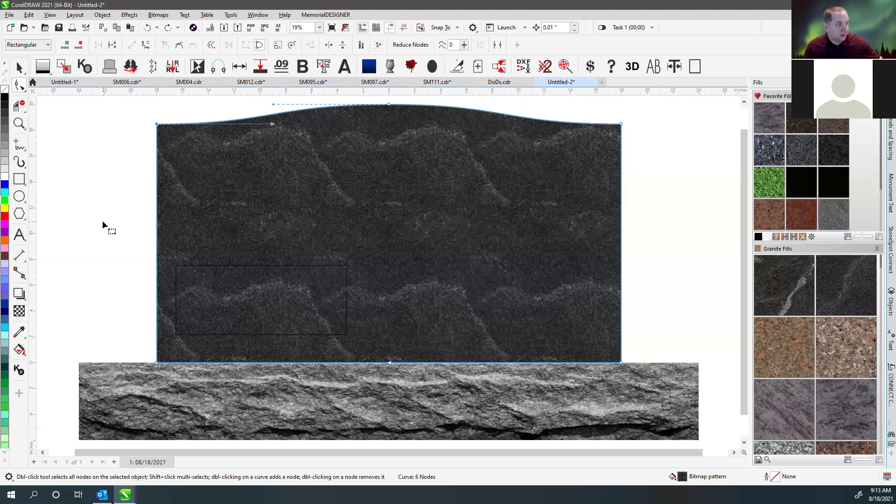
- Return to the Pick tool and click empty canvas so the headstone is deselected
click(20, 68)
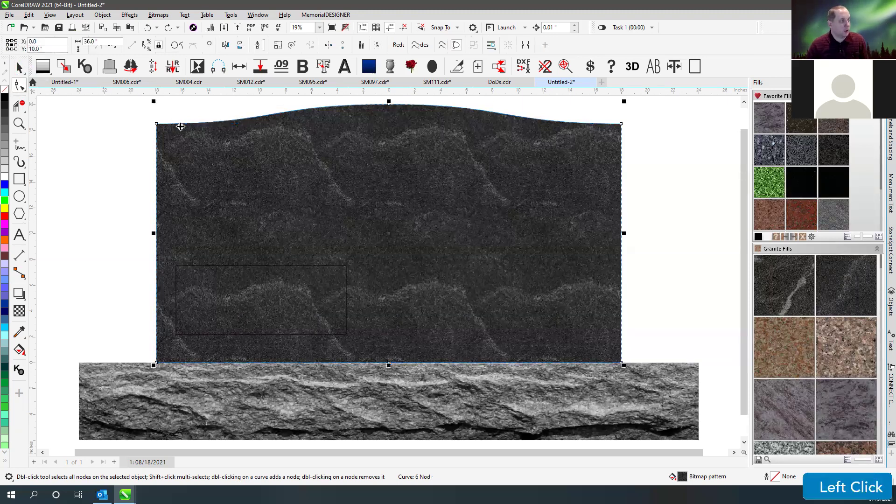
click(188, 114)
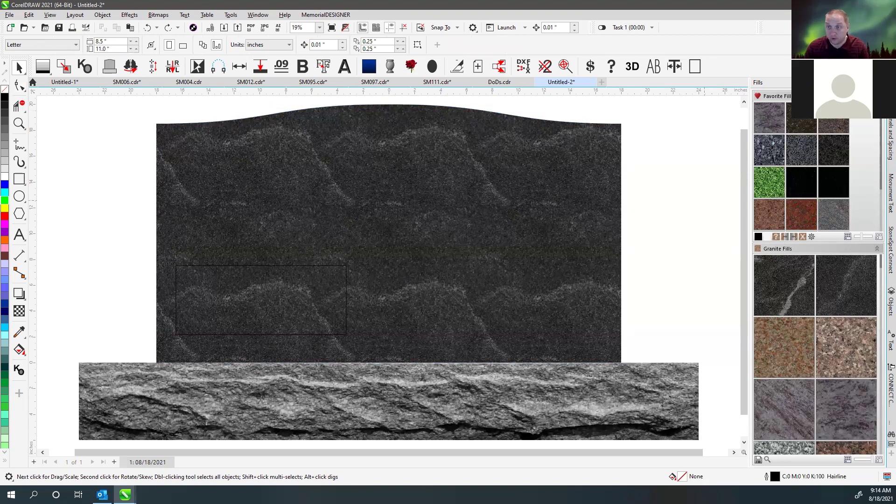
click(704, 201)
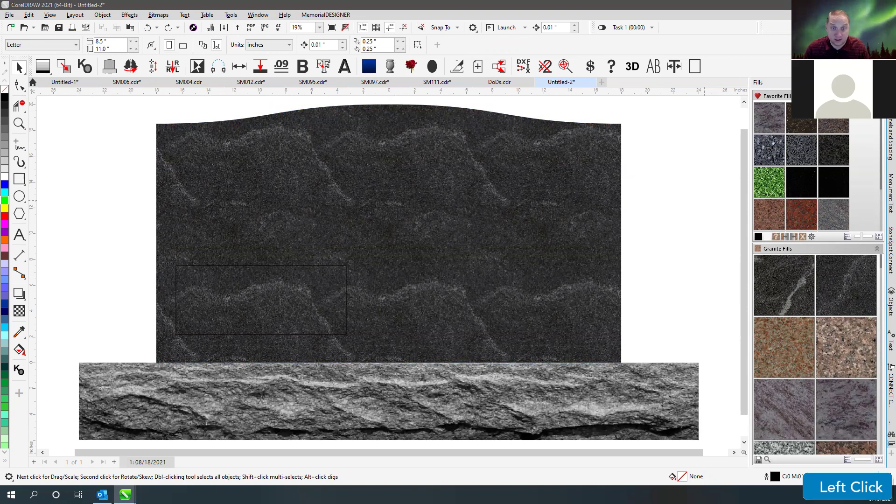
- Launch a separate CorelDRAW 2018 instance from the taskbar over the 2021 drawing
key(shift)
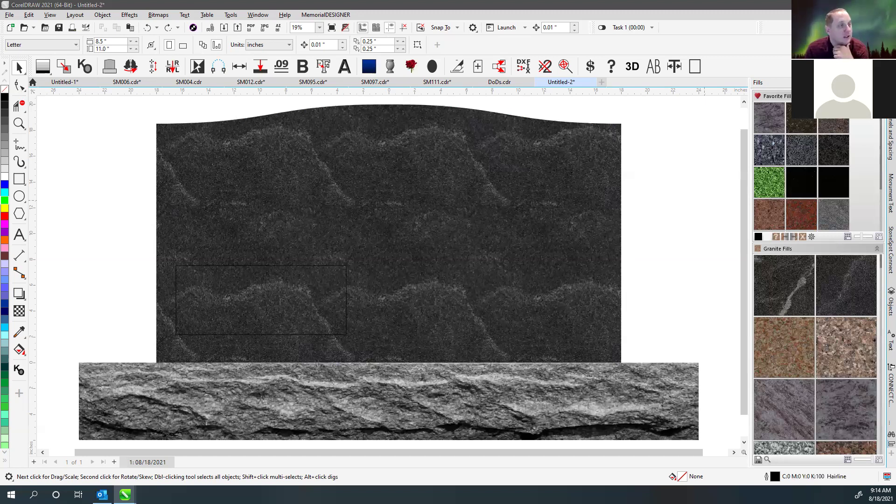
click(99, 121)
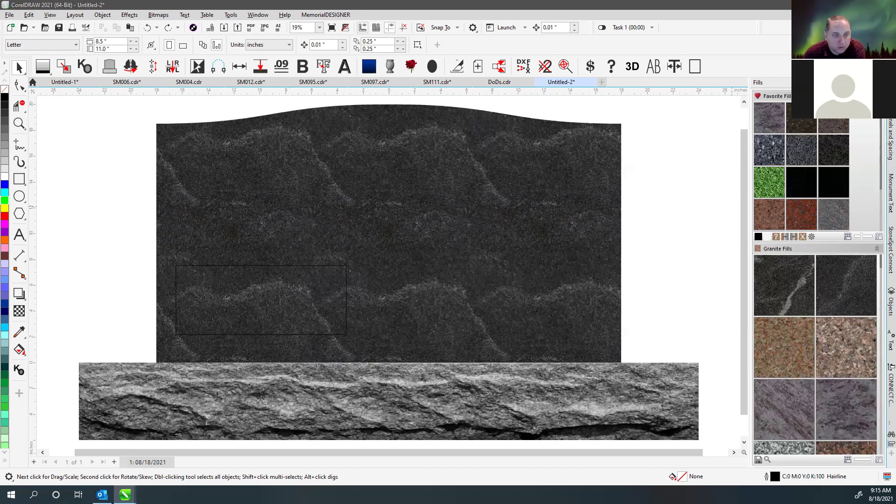
click(124, 495)
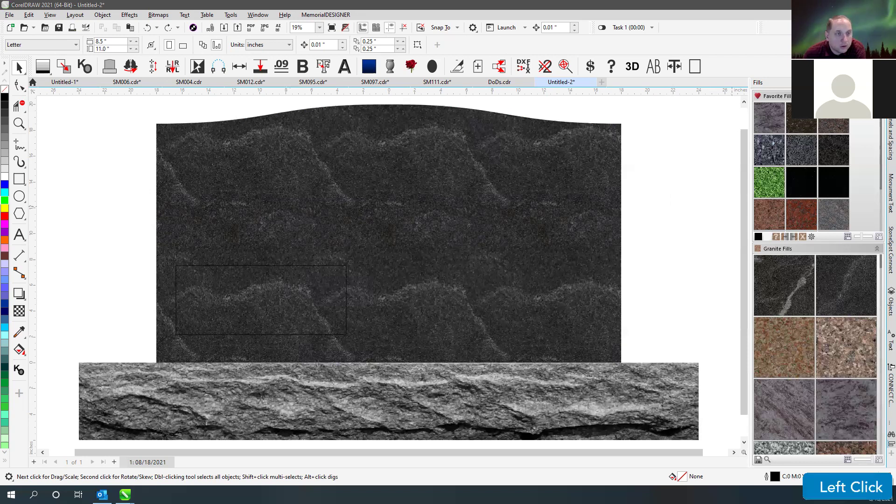
click(105, 130)
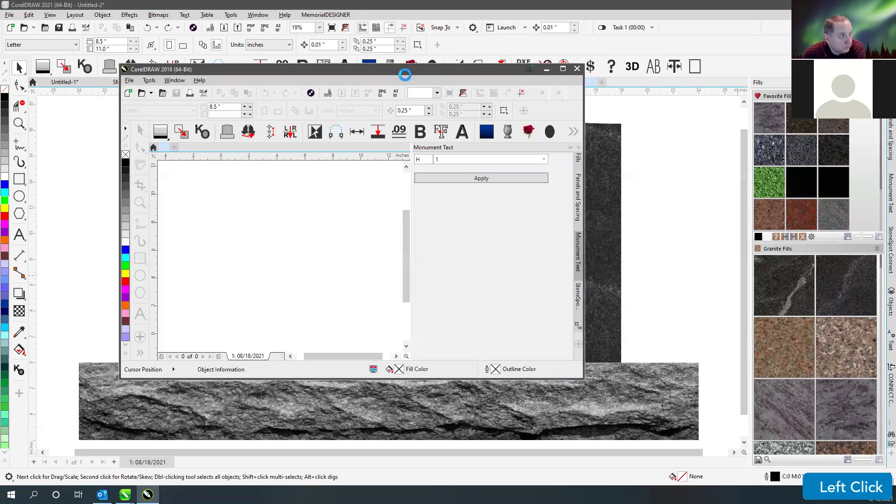
- Maximize the CorelDRAW 2018 window and insert a MemorialDESIGNER serp-top tablet with base
click(577, 69)
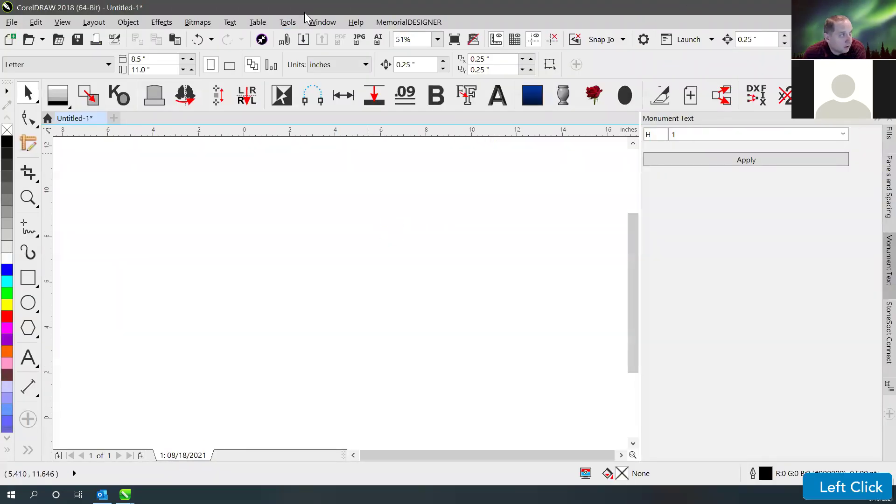
double_click(304, 12)
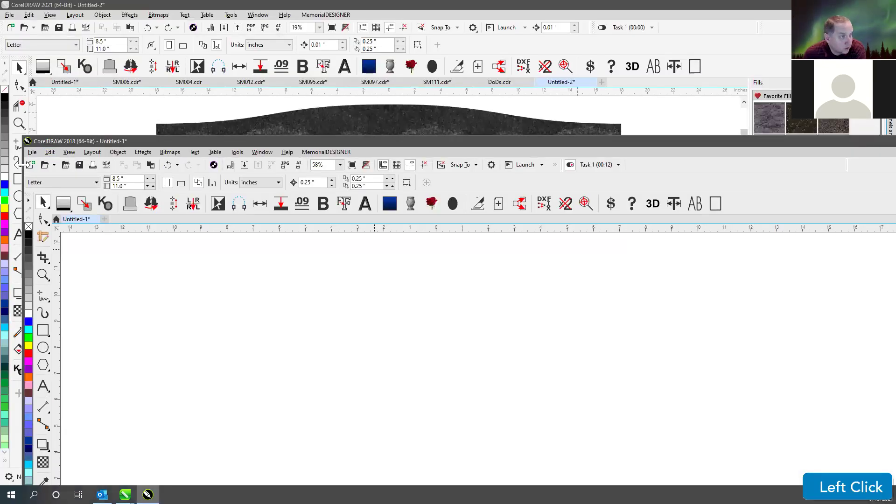
drag(187, 141, 784, 147)
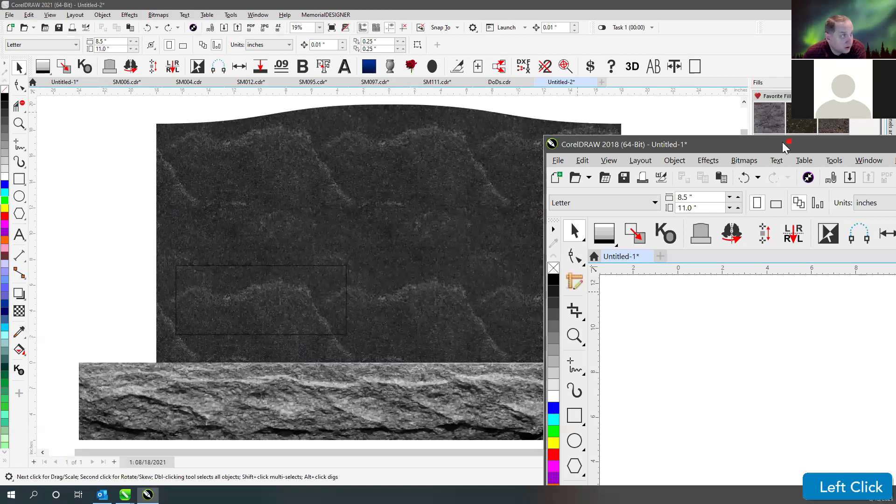
double_click(784, 147)
click(41, 70)
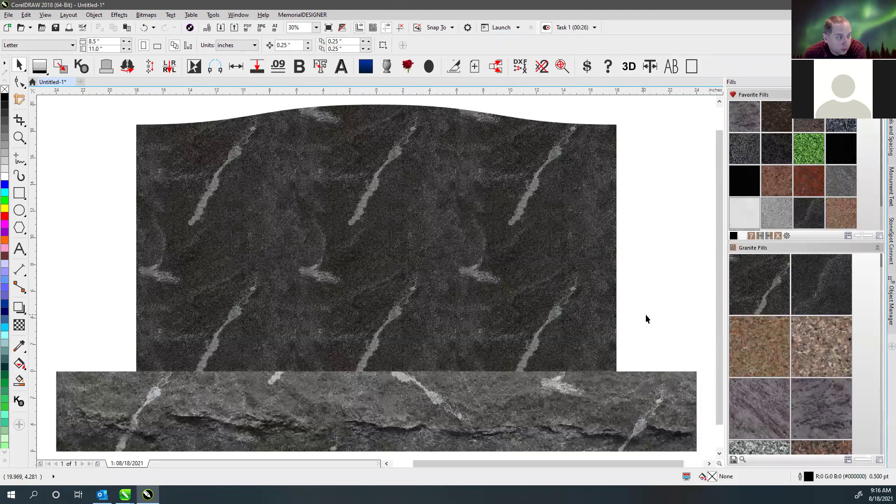
- Fill the monument with granite and duplicate it to the right in red granite
click(824, 345)
click(671, 278)
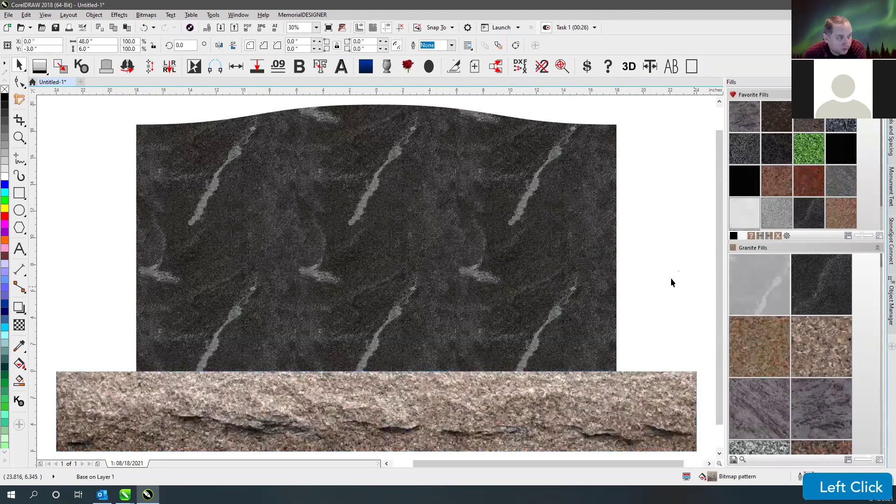
scroll(668, 276, down, 5)
click(521, 366)
click(380, 275)
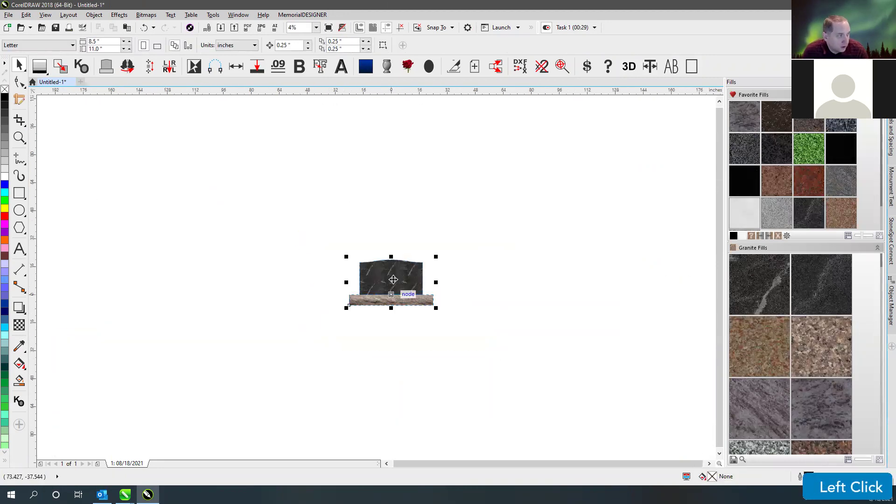
drag(387, 280, 469, 327)
click(810, 182)
click(556, 207)
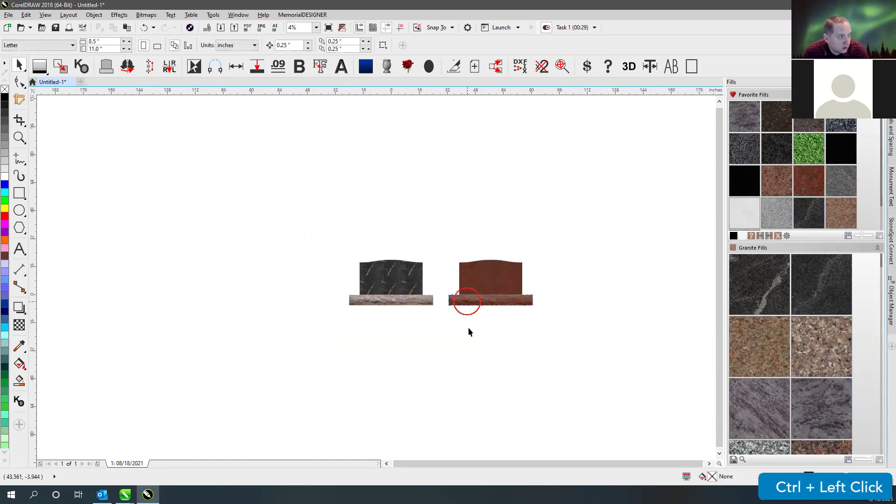
key(ctrl+z)
- Copy both monuments below, make the lower-right one purple, and copy the lower-left further down
drag(308, 248, 574, 343)
drag(504, 290, 504, 346)
drag(567, 308, 441, 382)
click(817, 409)
drag(549, 336, 291, 405)
drag(331, 312, 459, 387)
drag(389, 330, 390, 397)
- Duplicate the grid to the left and add a fifth column of two black granite monuments
drag(298, 235, 590, 448)
drag(390, 287, 186, 330)
ctrl+right_click(187, 330)
click(354, 215)
drag(225, 249, 331, 337)
drag(288, 284, 596, 300)
ctrl+right_click(596, 300)
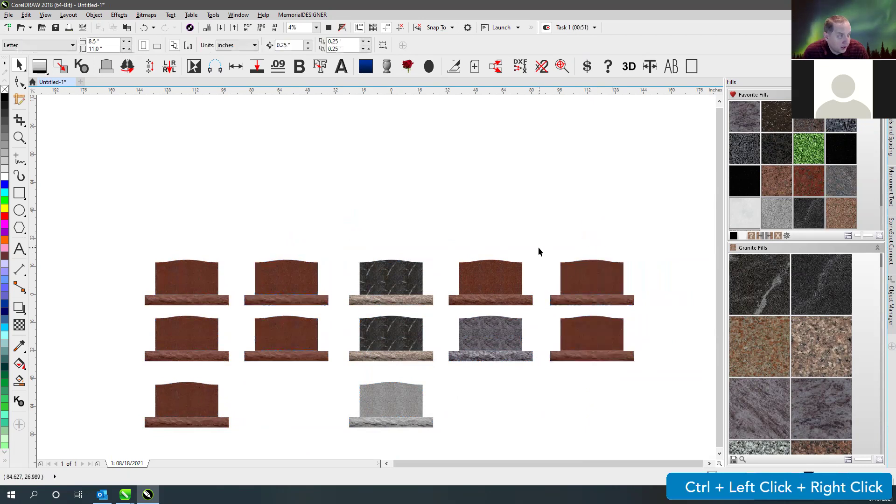
click(781, 146)
click(398, 222)
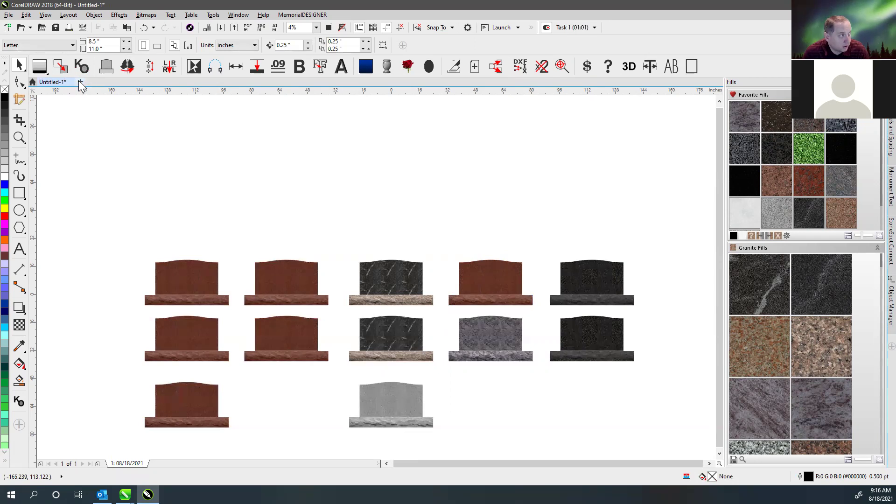
- Create several new blank documents, then cancel a first attempt to close Untitled-2
click(81, 82)
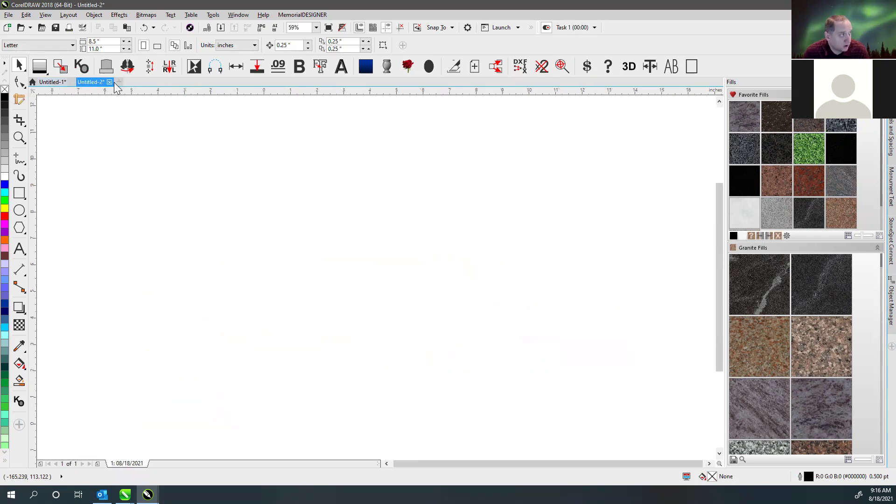
click(120, 82)
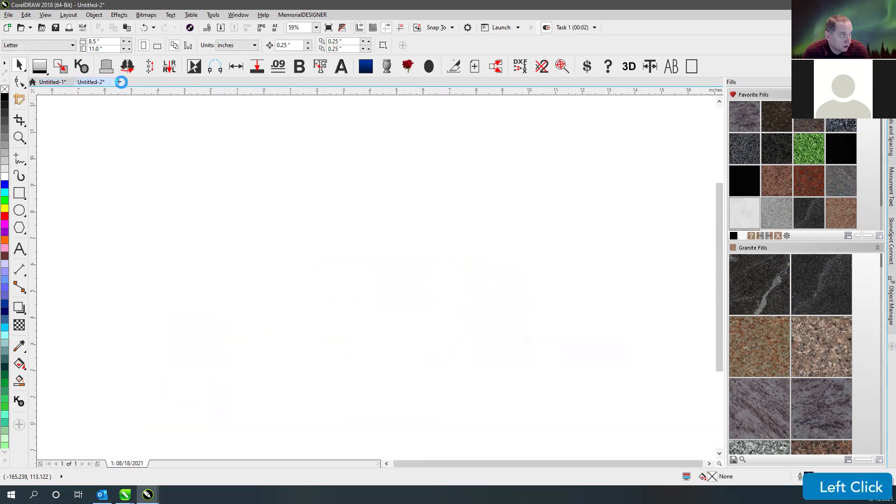
click(157, 82)
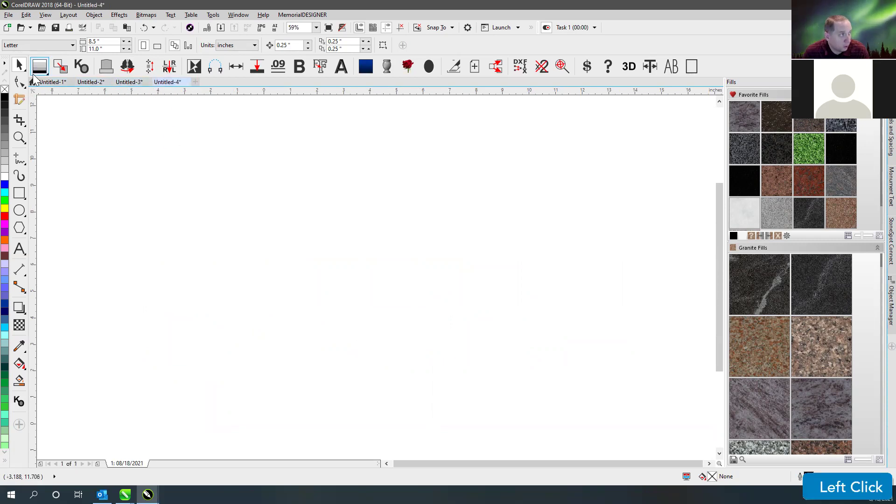
click(145, 116)
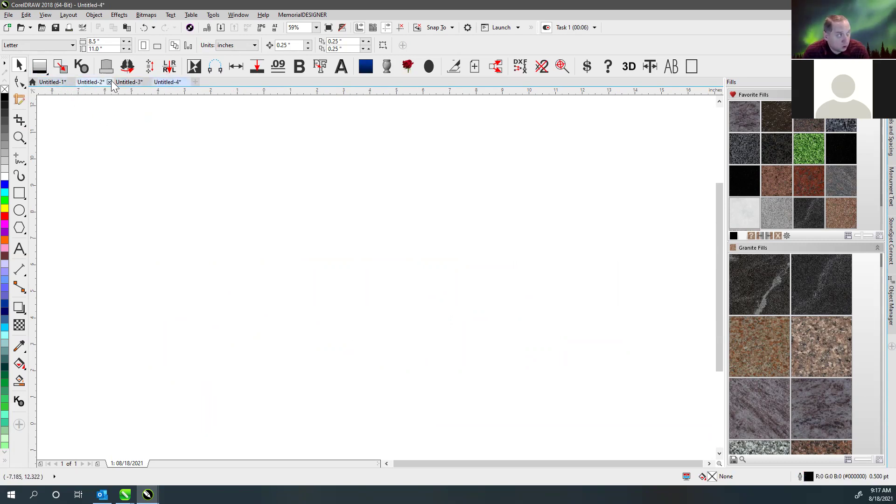
click(110, 83)
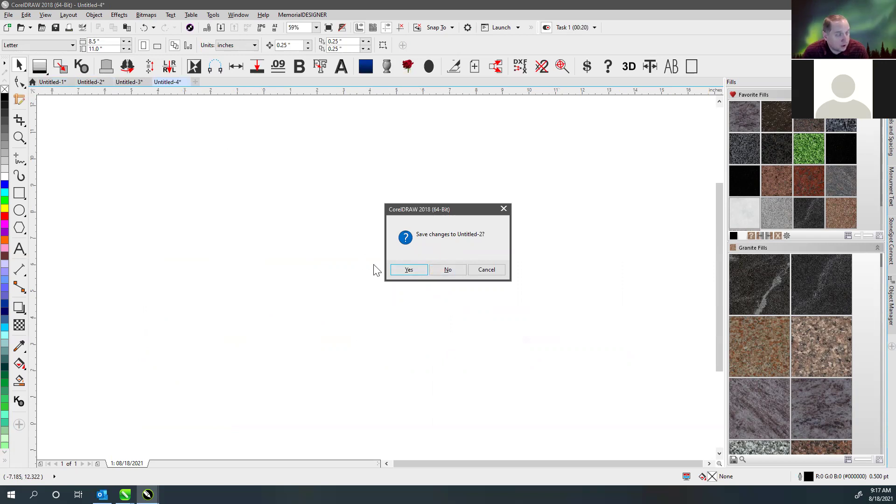
click(508, 209)
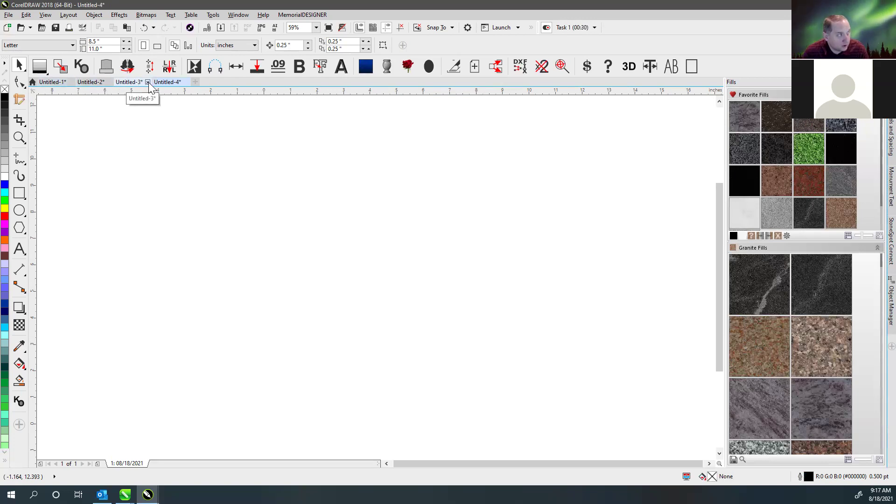
- Close Untitled-4, Untitled-3 and Untitled-2 without saving, leaving only Untitled-1
click(186, 82)
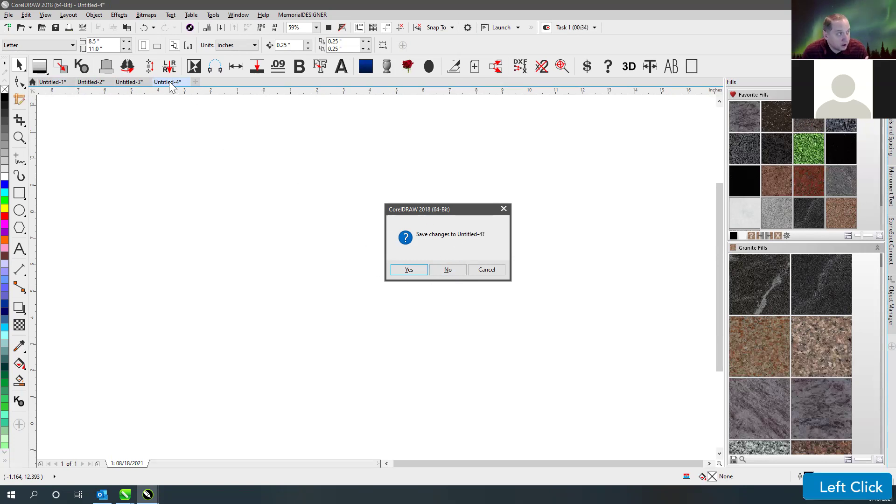
click(448, 270)
click(170, 81)
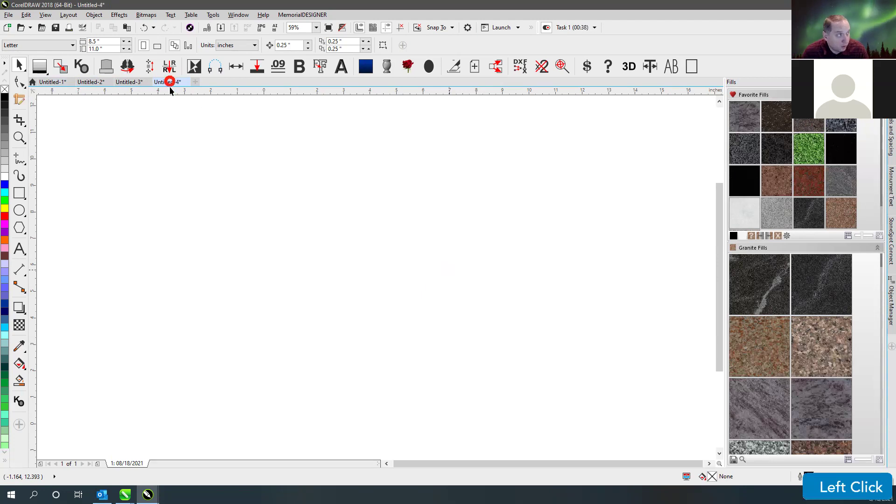
click(8, 14)
click(178, 128)
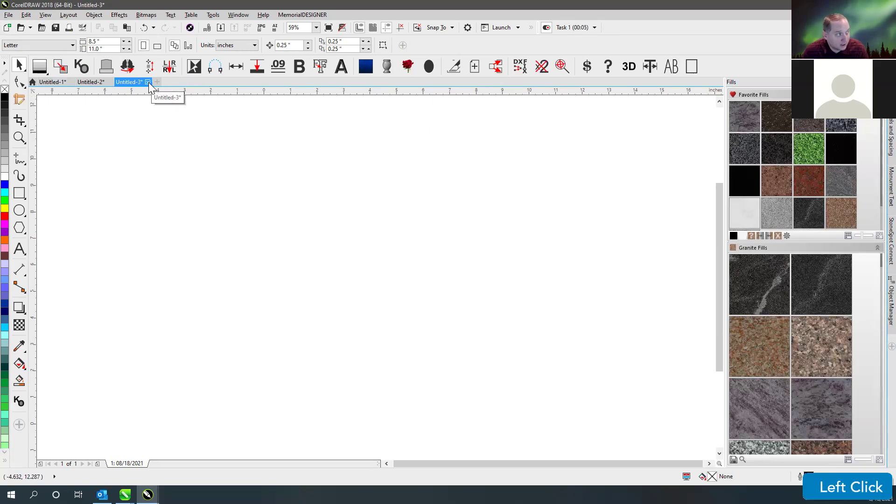
click(148, 82)
click(448, 270)
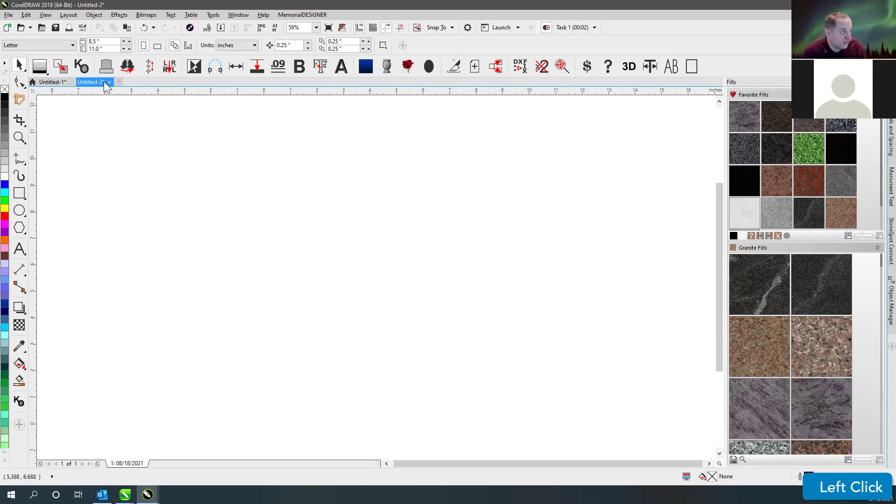
click(112, 82)
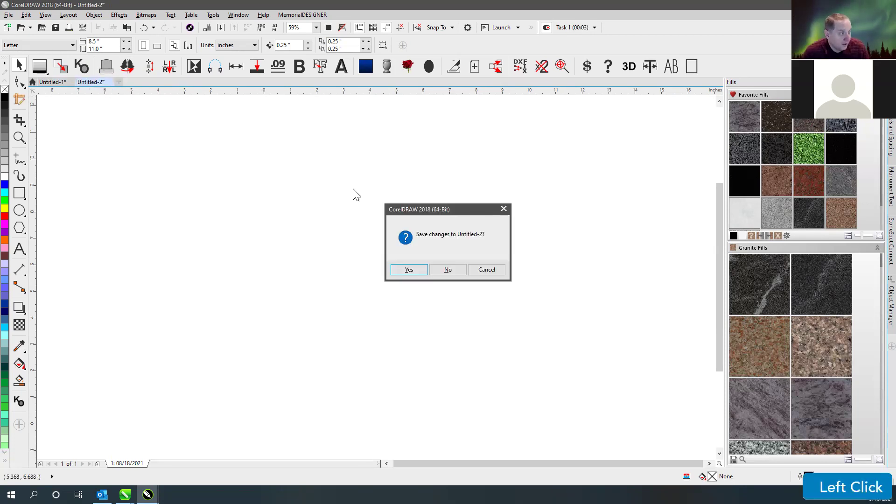
click(462, 269)
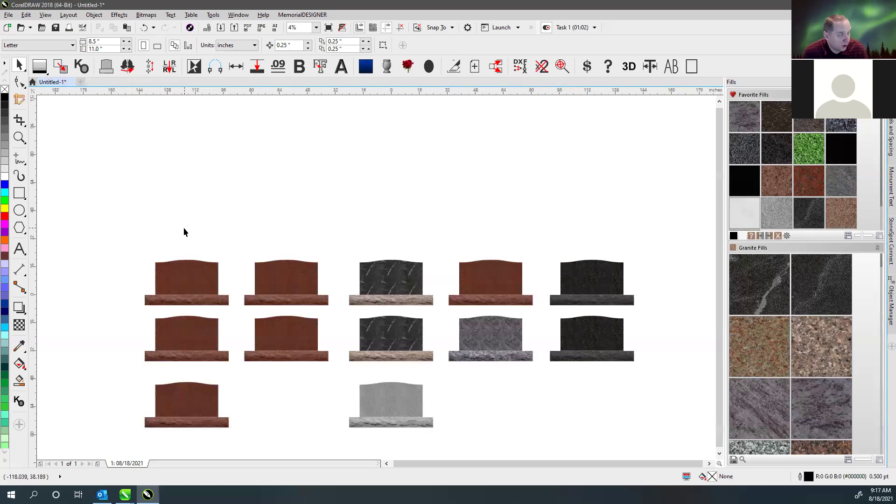
- Zoom to all objects with F4 so the twelve monuments fill the view
click(310, 228)
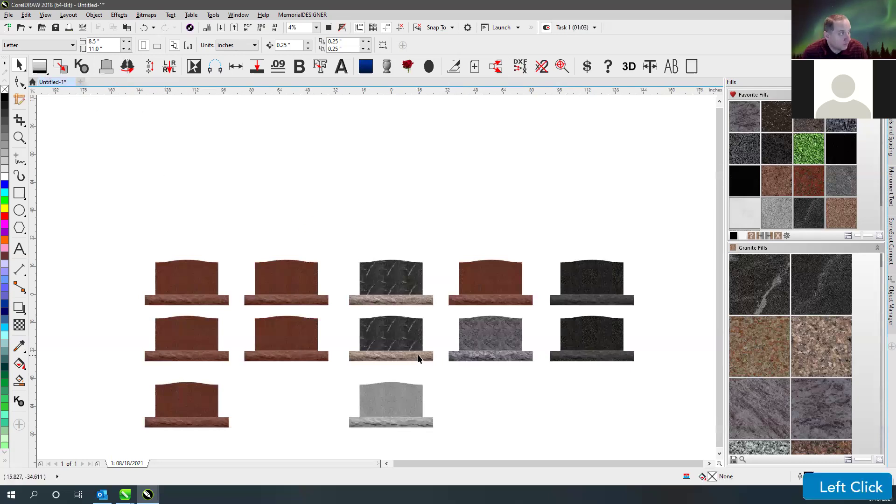
key(F4)
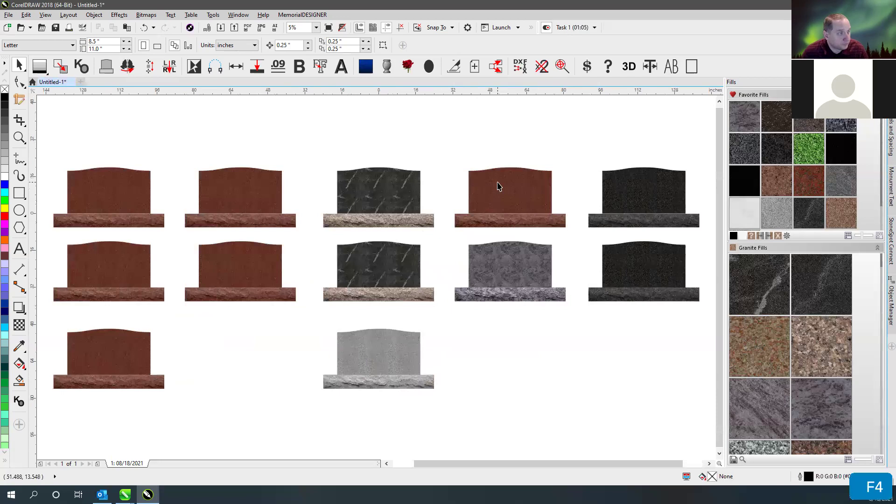
click(493, 189)
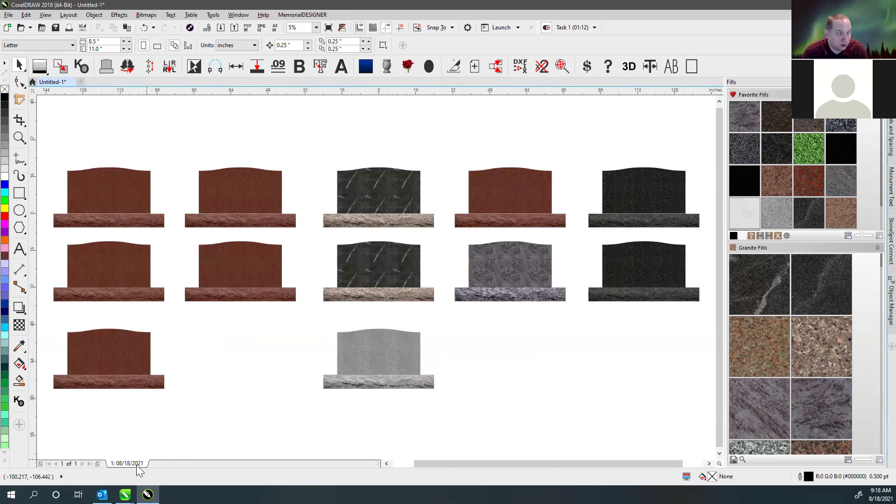
- Zoom out, marquee-select all 24 headstone objects, and copy them onto a new page
click(391, 436)
scroll(430, 315, down, 3)
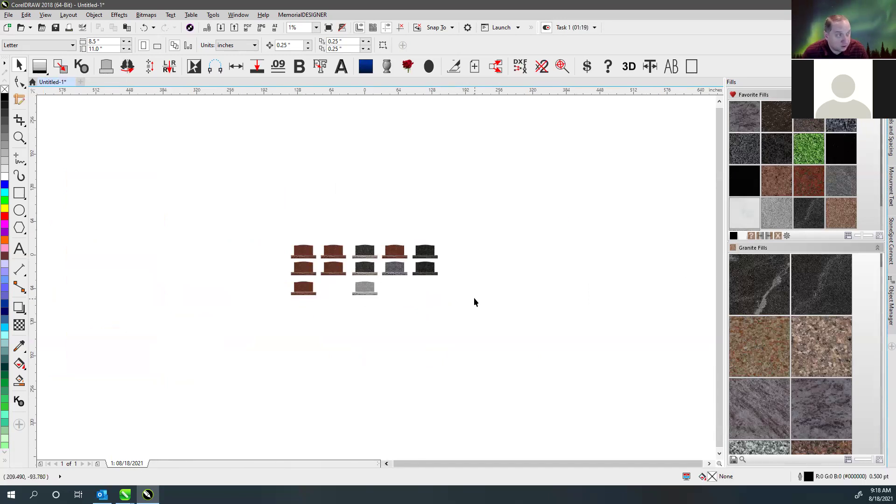
click(372, 292)
drag(258, 218, 536, 360)
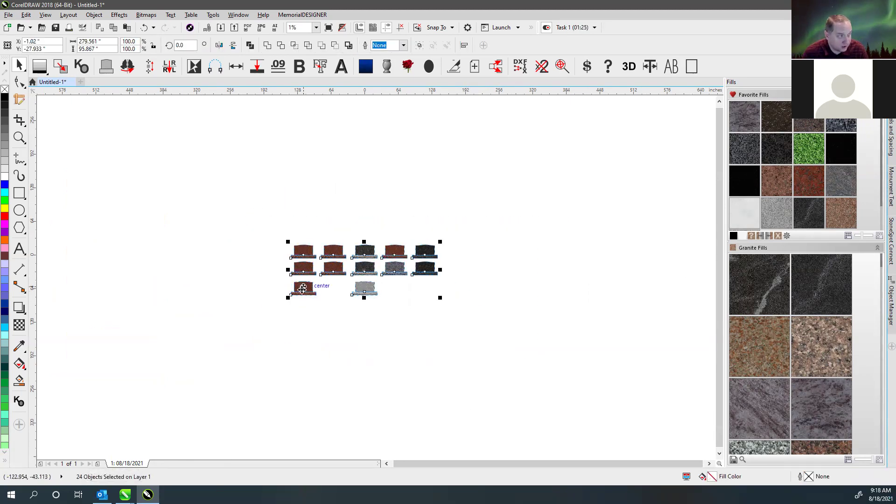
click(475, 66)
- Copy the headstone grid onto another new page, bringing the document to five pages
drag(234, 220, 511, 326)
drag(250, 202, 526, 370)
drag(225, 225, 512, 308)
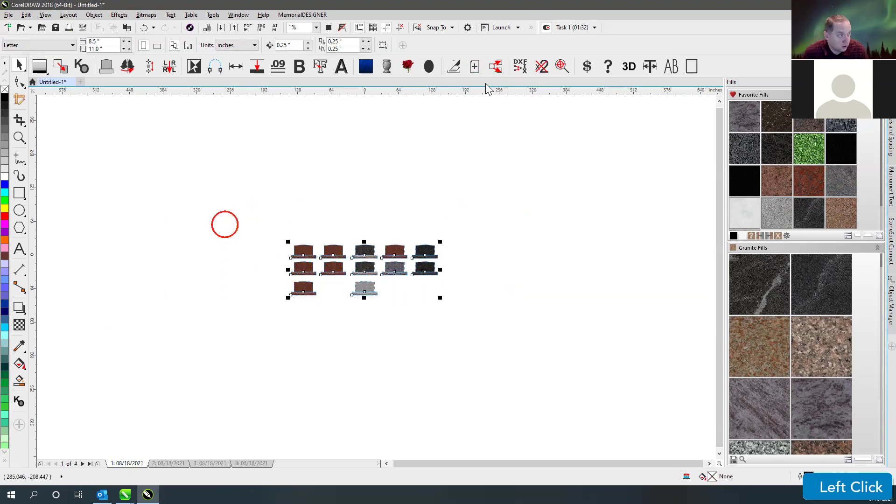
click(473, 63)
click(168, 463)
click(246, 462)
click(289, 462)
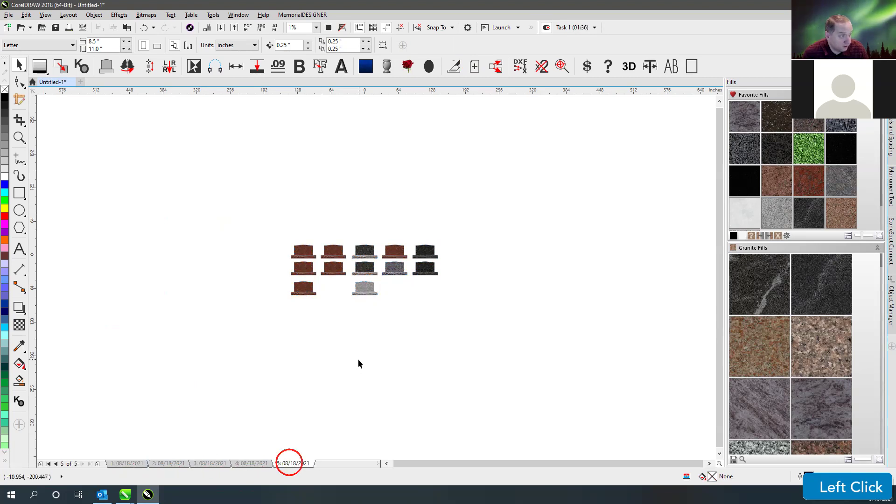
- On page 2, refill the middle column pinkish, the black stones reddish-brown, the left column grey
click(251, 463)
click(210, 463)
click(169, 463)
drag(340, 330, 468, 300)
click(829, 319)
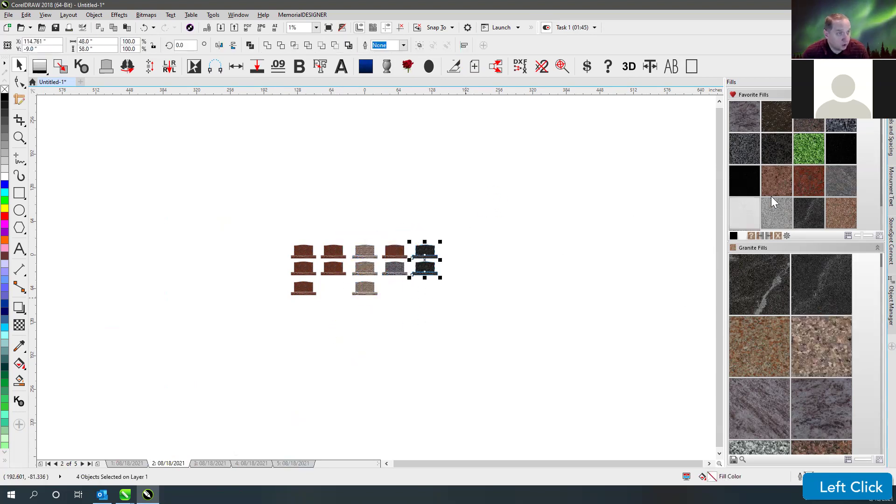
click(780, 185)
drag(274, 224, 327, 326)
click(800, 410)
click(337, 203)
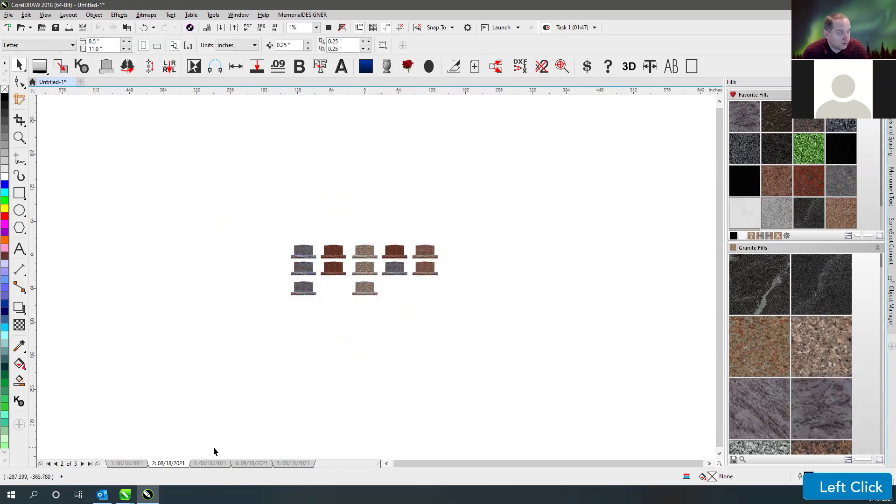
- Step through pages 3, 4 and 5 to check their headstone grids
click(208, 463)
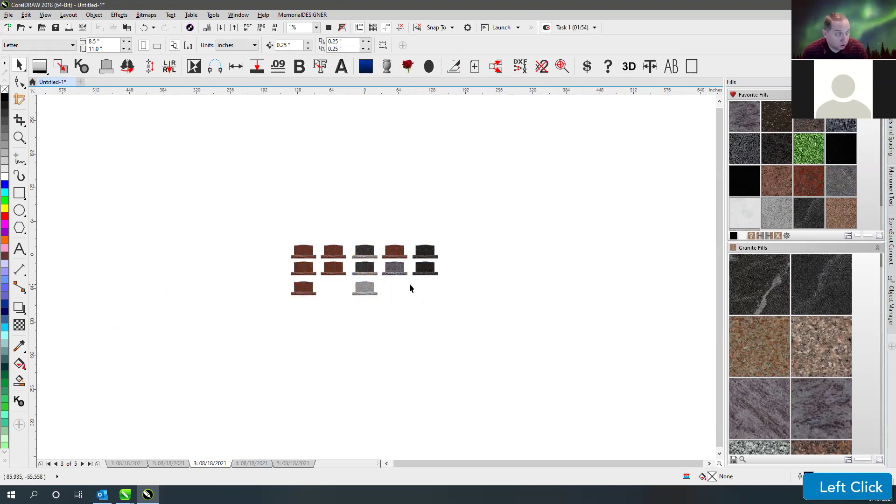
click(249, 463)
click(292, 464)
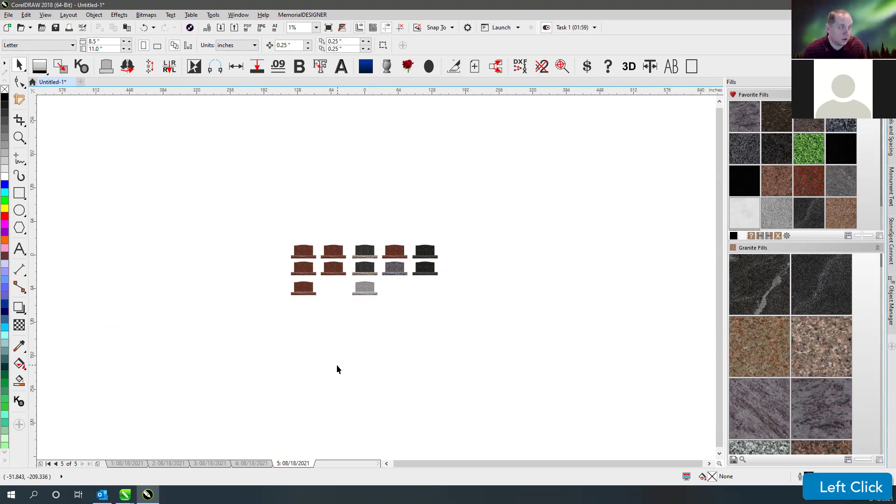
- Zoom page 5's twelve red, black, purple and grey monuments to fit the window with F4
click(360, 334)
key(F4)
click(303, 154)
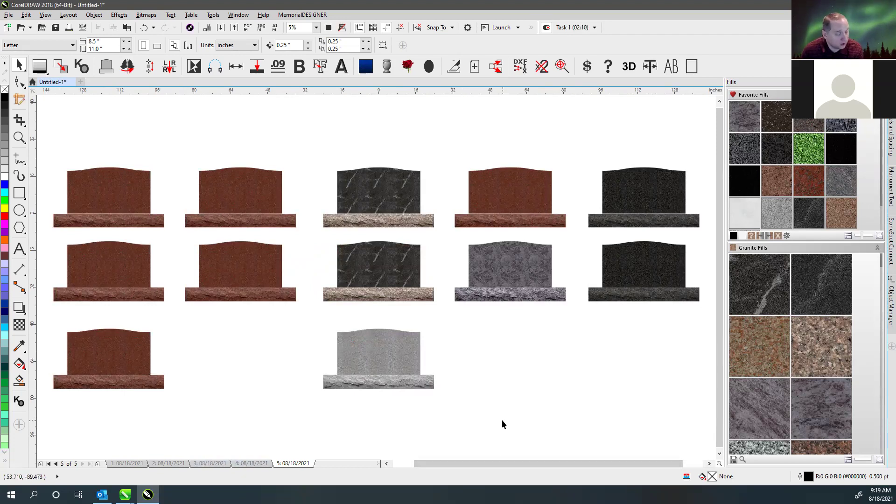
click(373, 428)
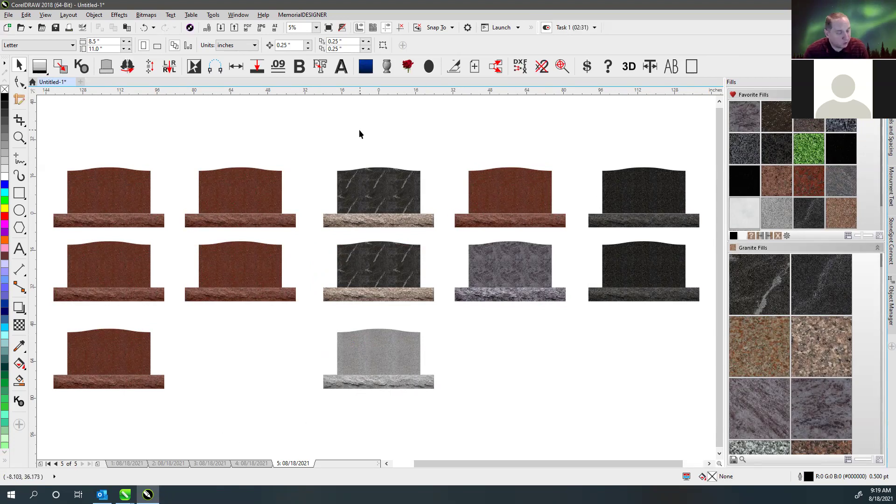
click(326, 139)
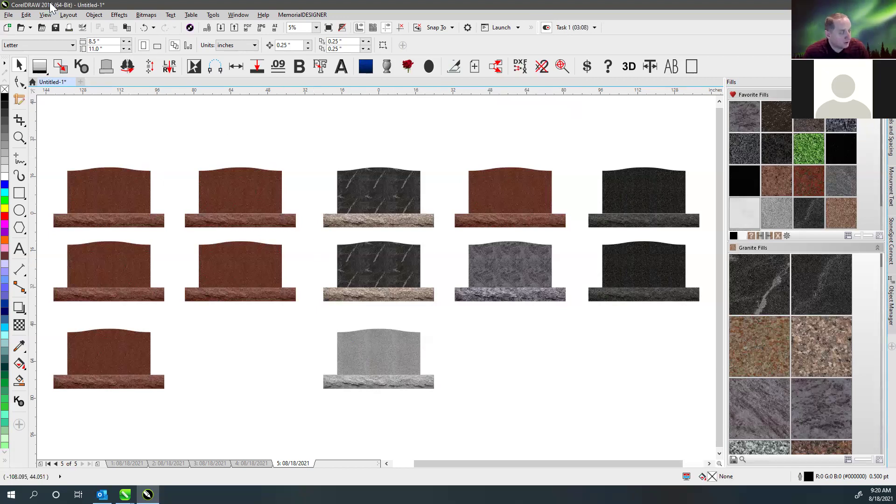
click(139, 147)
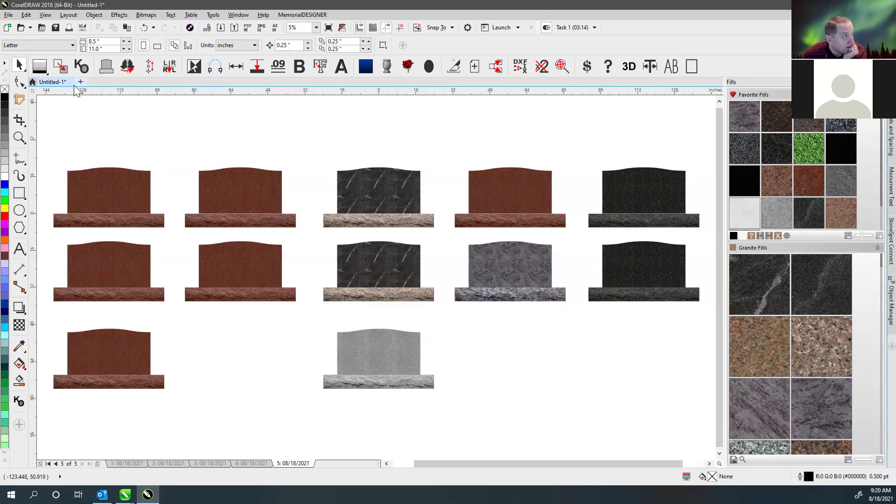
click(133, 126)
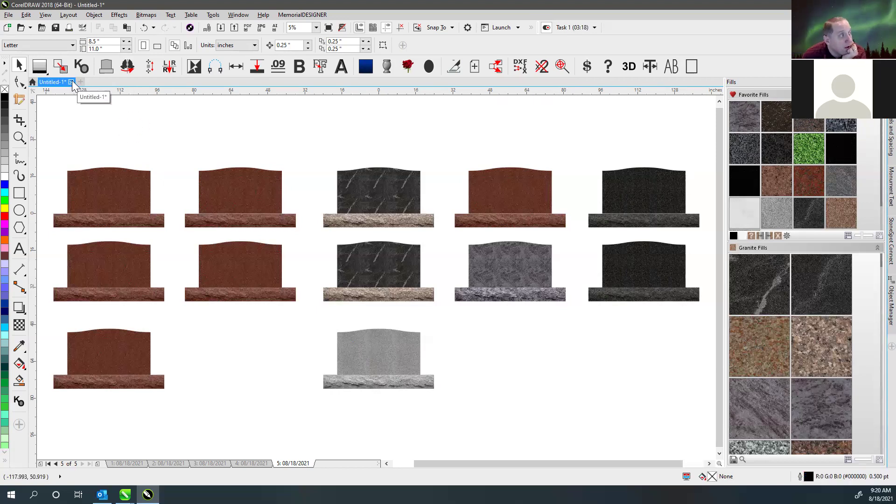
- Close the Untitled-1 tab, move the prompt aside, and answer Yes to save changes
click(71, 82)
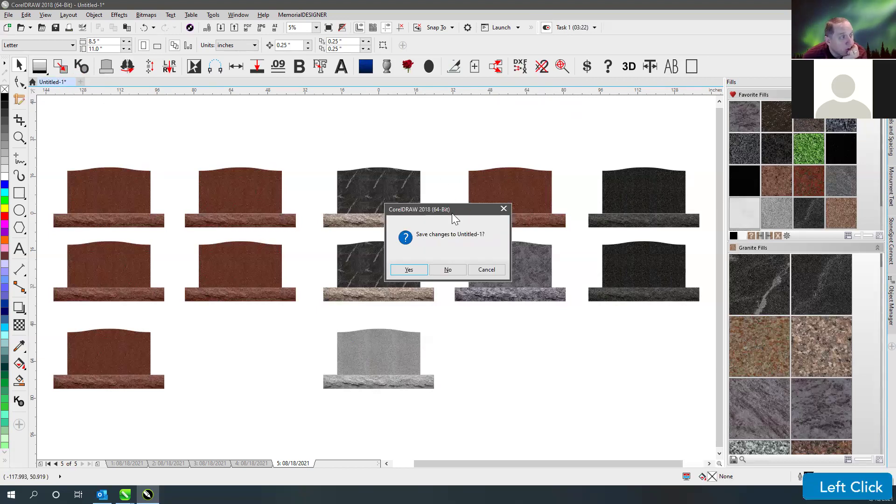
drag(451, 208, 398, 118)
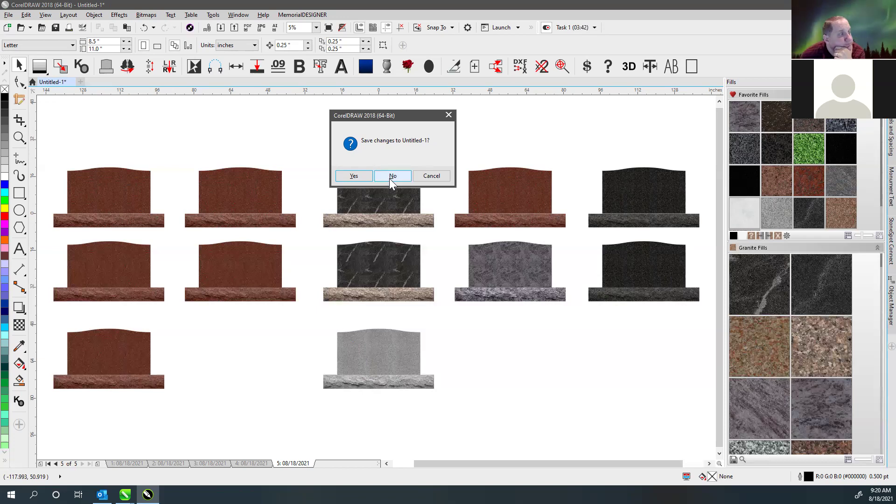
click(354, 176)
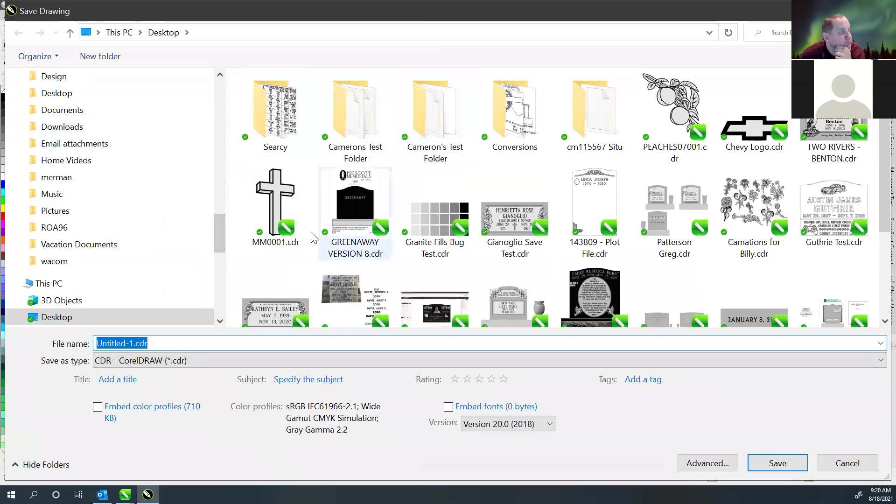
- Name the file 'Test X8 File Size' in the Save Drawing dialog and save it to the Desktop
click(178, 343)
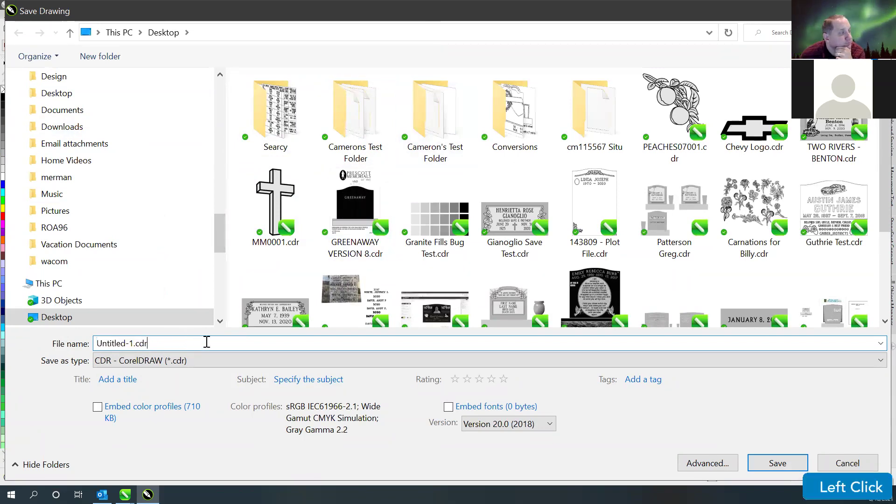
double_click(182, 345)
text(TEst)
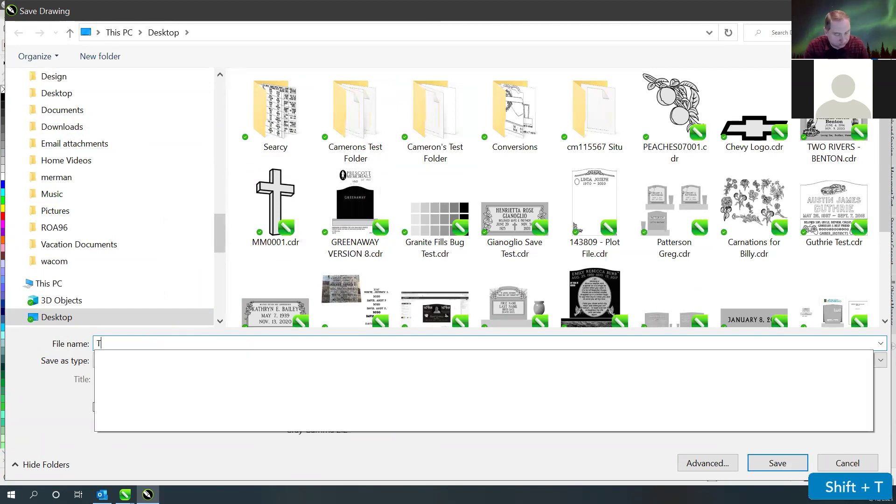
key(BackSpace)
key(BackSpace)
key(BackSpace)
key(BackSpace)
text(est X)
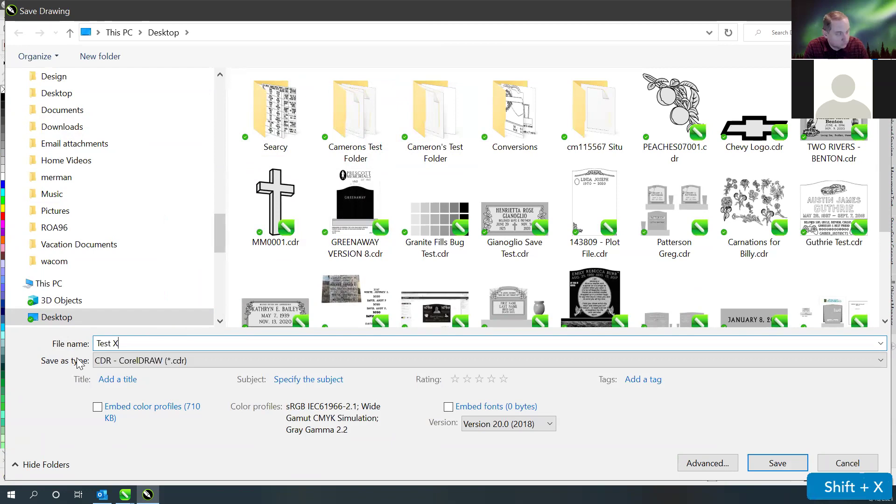
text(8 File Size)
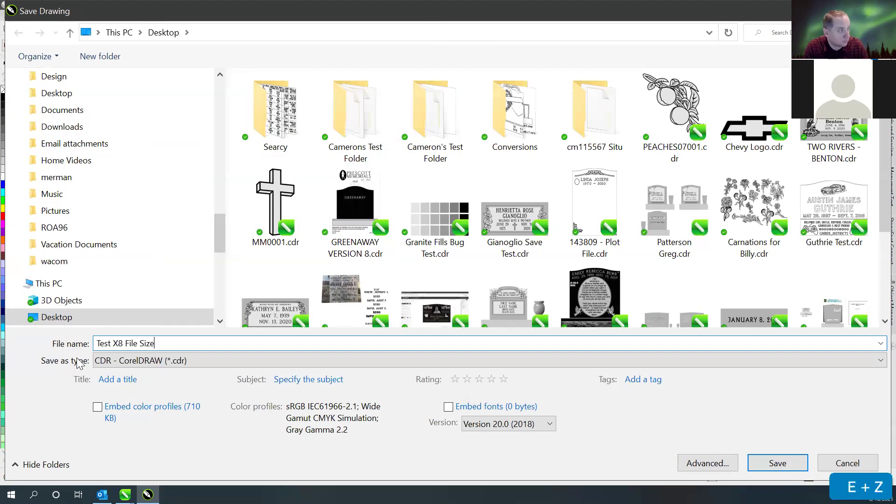
click(773, 463)
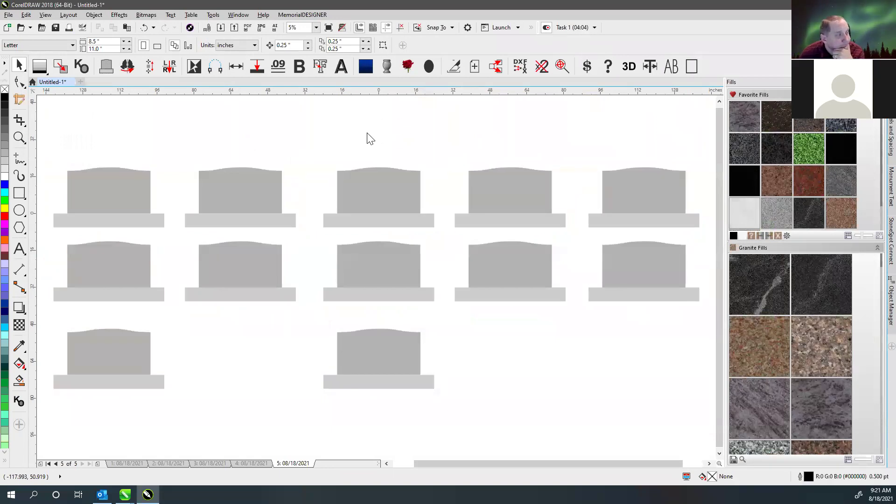
- Close the saved Test X8 File Size drawing, leaving CorelDRAW 2018's workspace empty
click(315, 151)
click(353, 189)
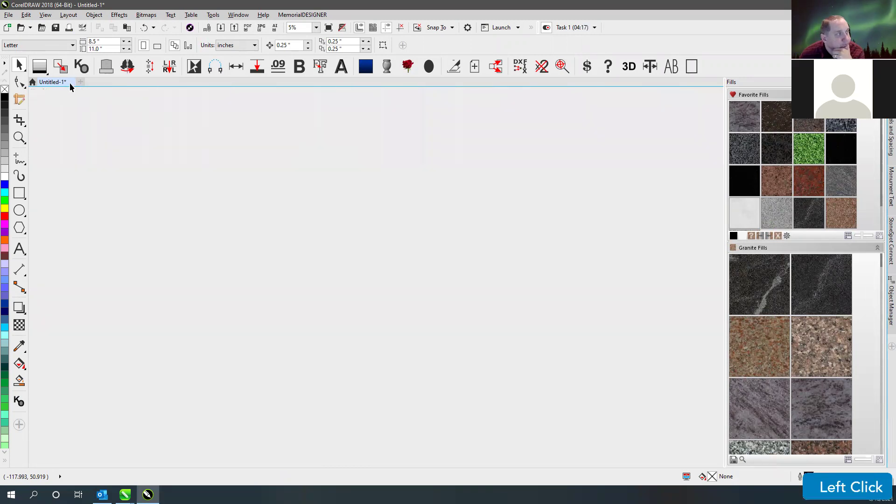
click(69, 82)
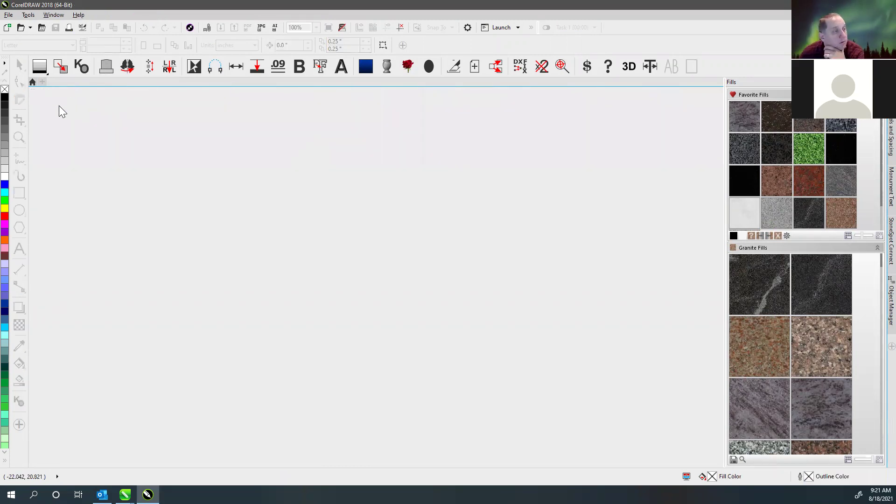
click(52, 82)
click(56, 82)
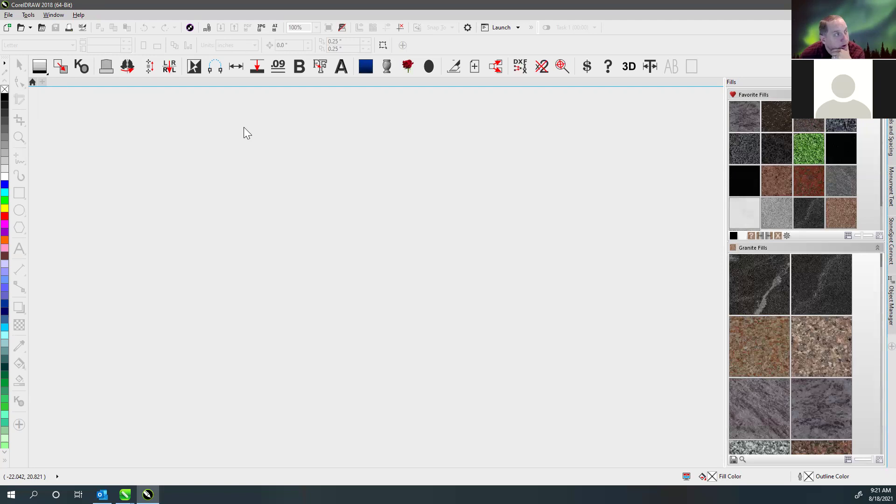
click(179, 6)
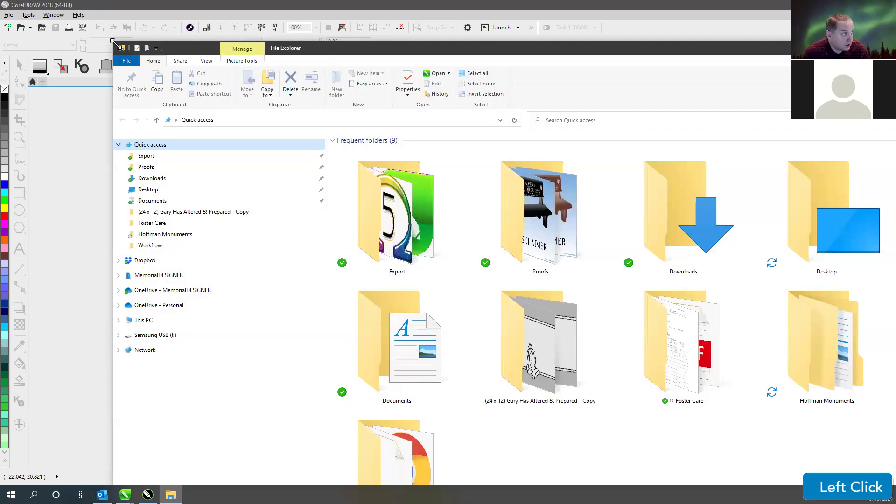
- Resize File Explorer to reveal CorelDRAW and select the Test X8 File Size file
drag(112, 42, 439, 335)
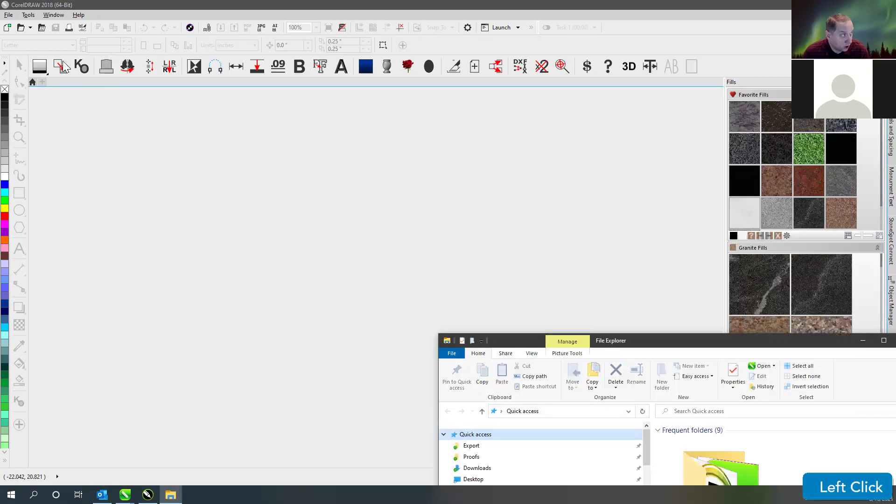
drag(668, 335, 378, 116)
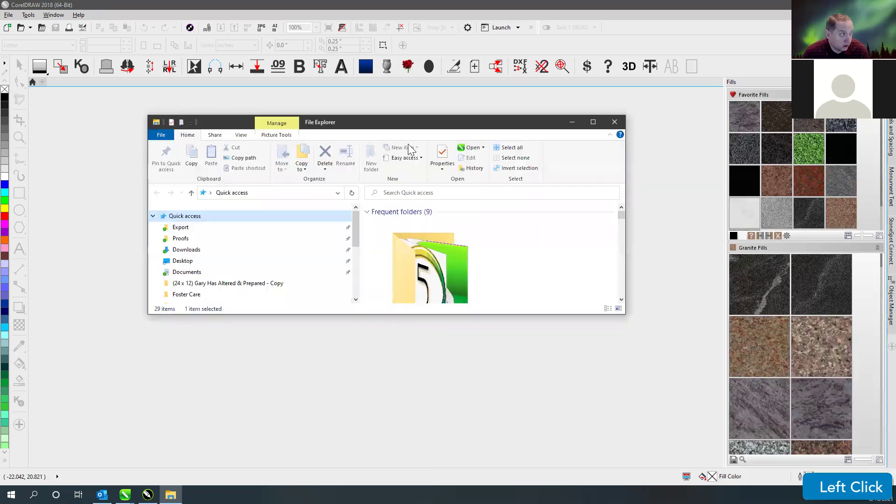
click(620, 297)
click(619, 297)
click(619, 297)
click(620, 298)
click(620, 297)
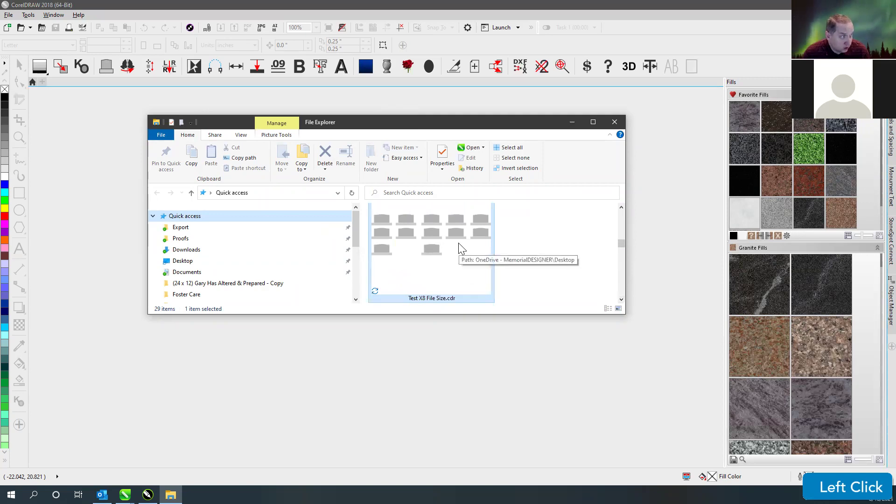
click(542, 240)
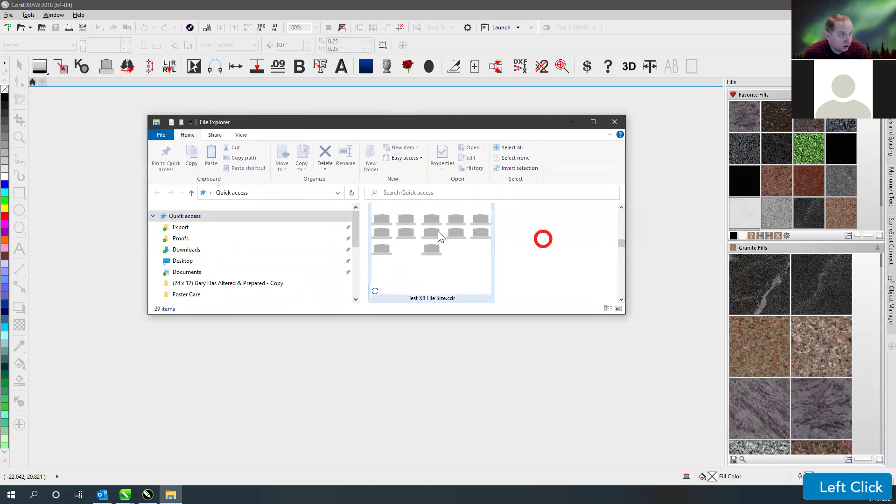
click(437, 230)
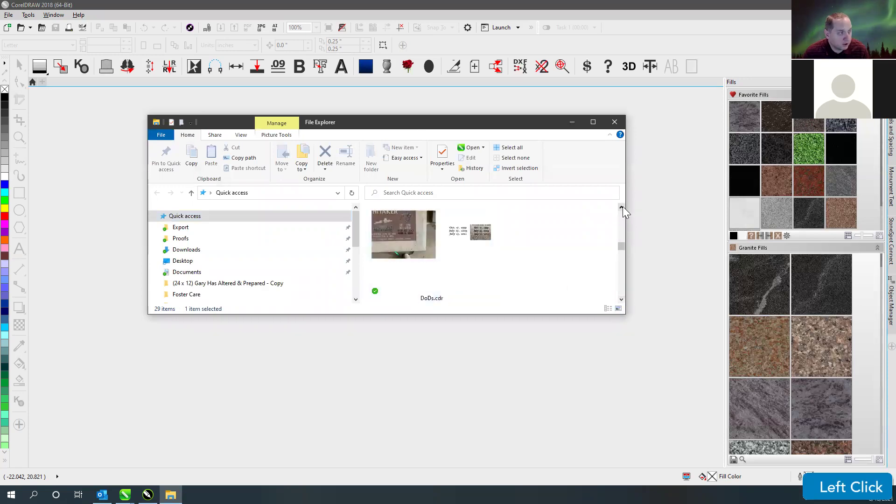
right_click(465, 256)
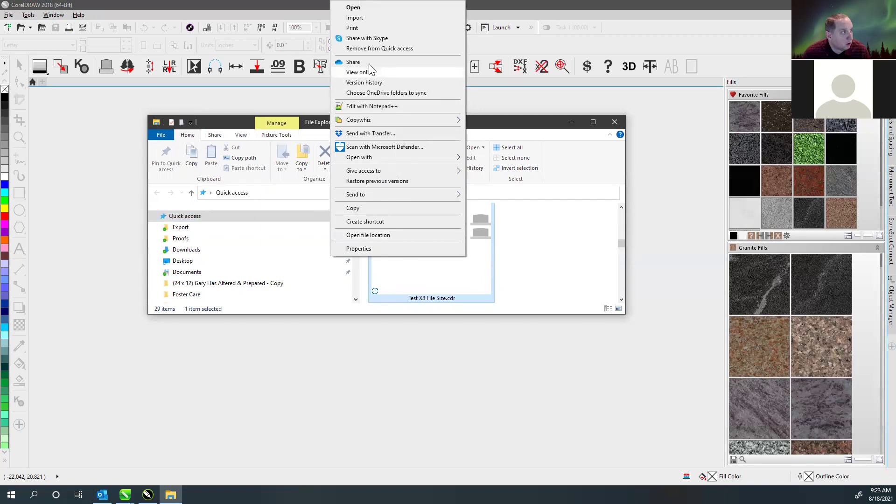
click(537, 260)
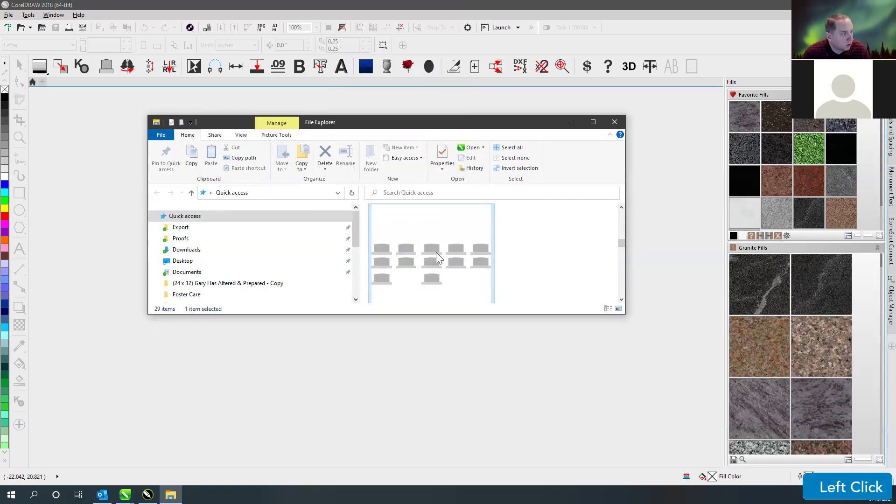
- On the Desktop, rename Test X8 File Size.cdr to Test X8 File Size.zip, accepting the extension change
click(184, 261)
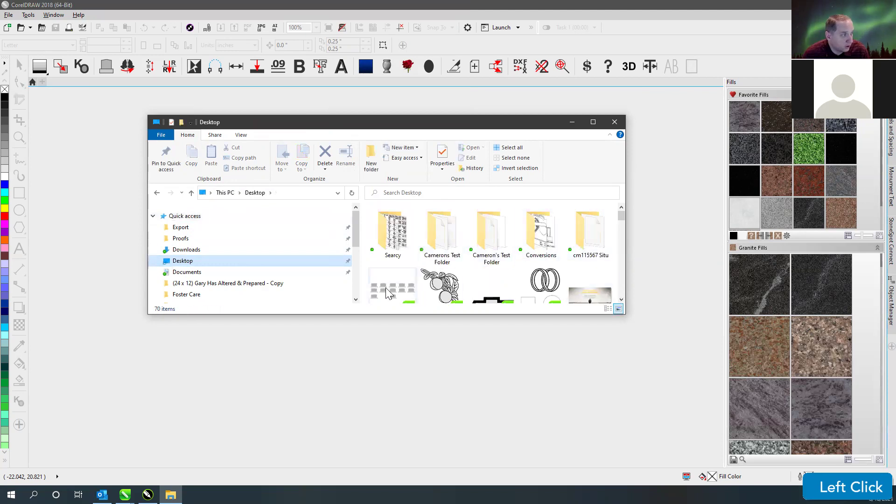
right_click(399, 268)
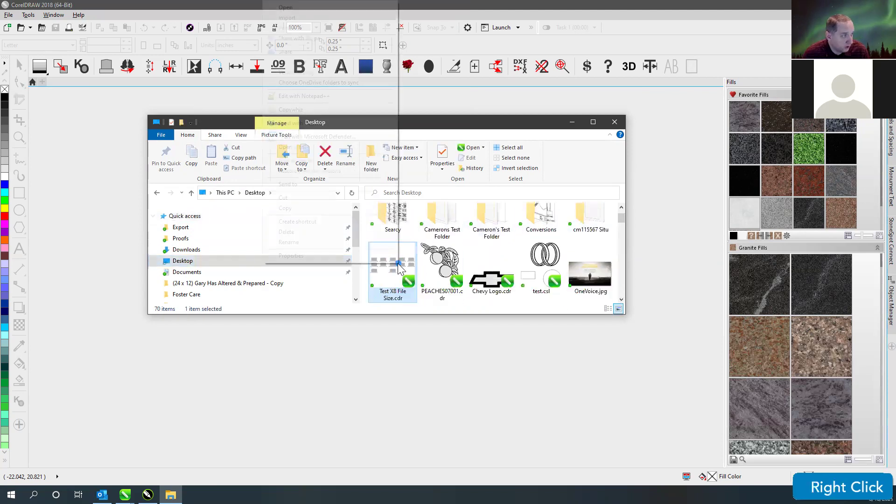
click(306, 245)
click(404, 298)
key(BackSpace)
key(BackSpace)
key(BackSpace)
text(zip)
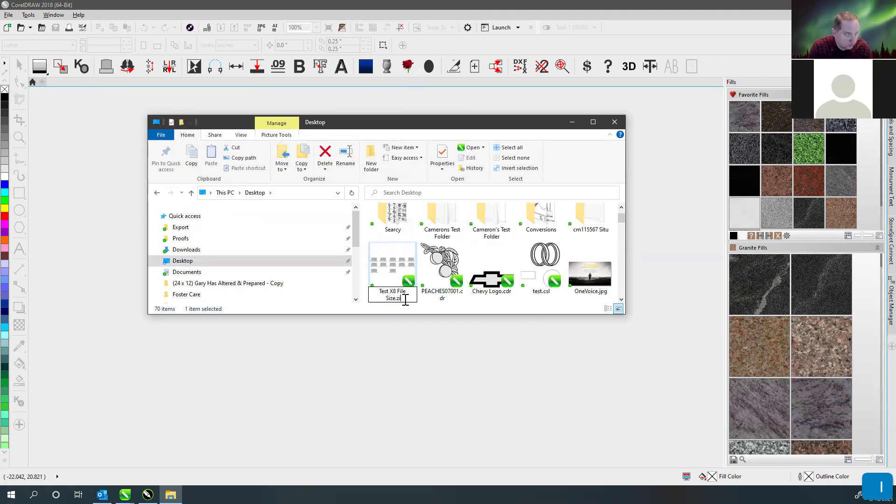
key(Return)
click(489, 251)
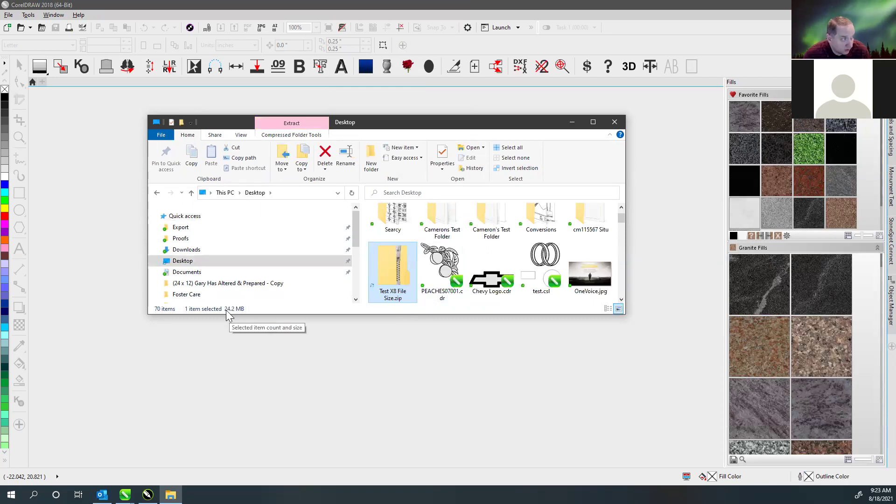
- Open Test X8 File Size.zip and browse into its styles folder
double_click(394, 265)
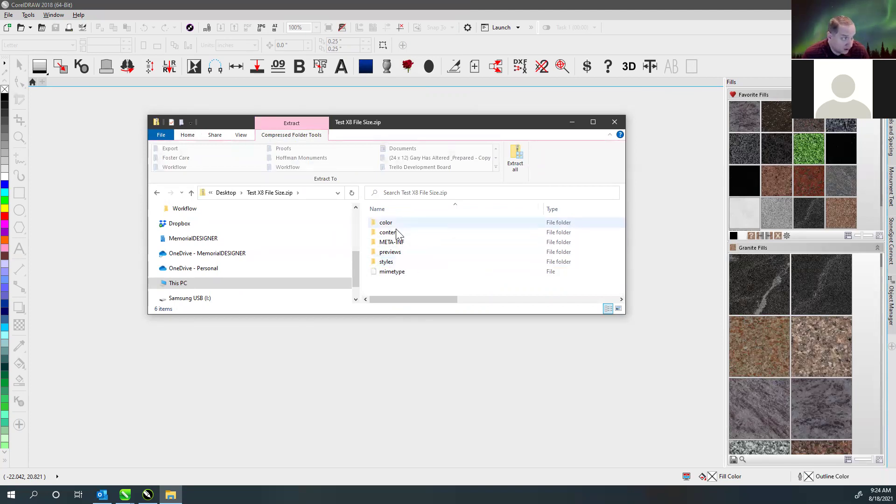
double_click(386, 265)
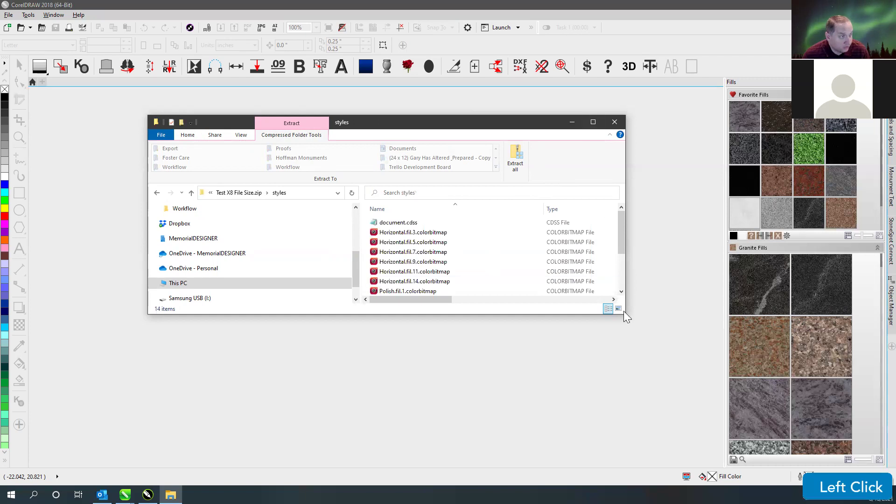
drag(625, 315, 667, 350)
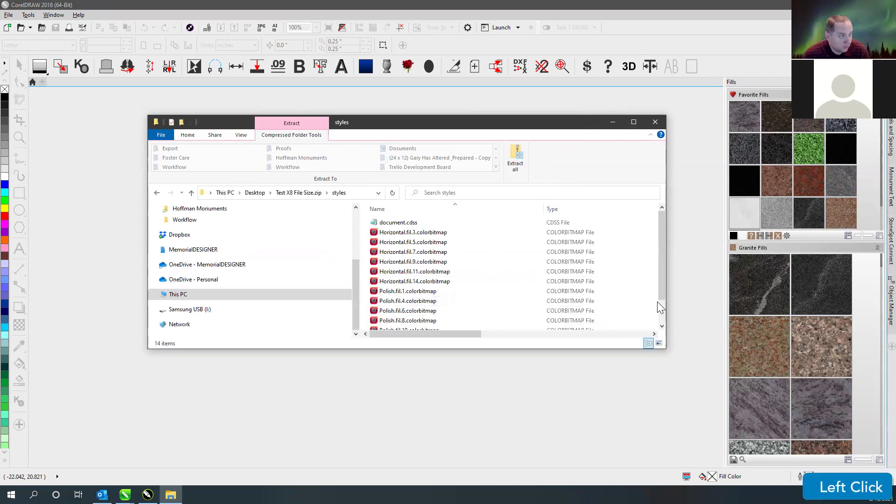
mouse_move(663, 269)
mouse_down()
mouse_move(664, 303)
mouse_move(663, 259)
mouse_up()
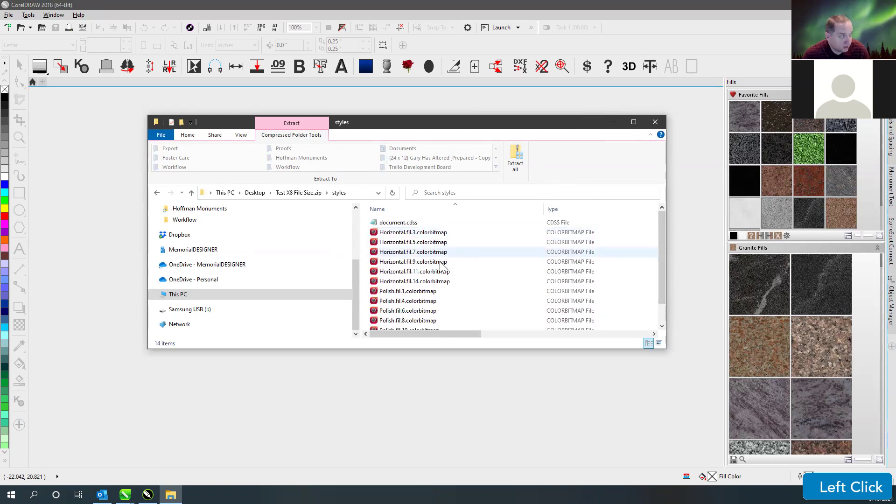
- Select the 13 colorbitmap files from Horizontal.fil.3 through Polish.fil.13
scroll(466, 287, down, 1)
click(429, 326)
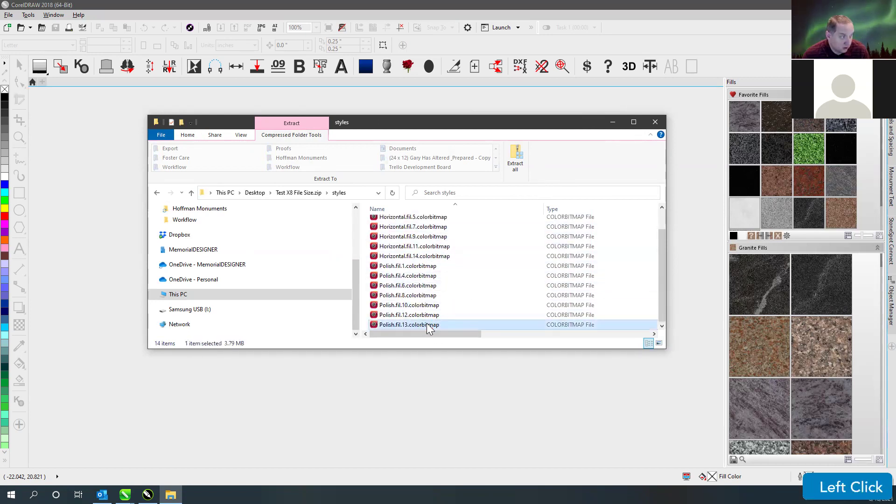
scroll(429, 286, up, 1)
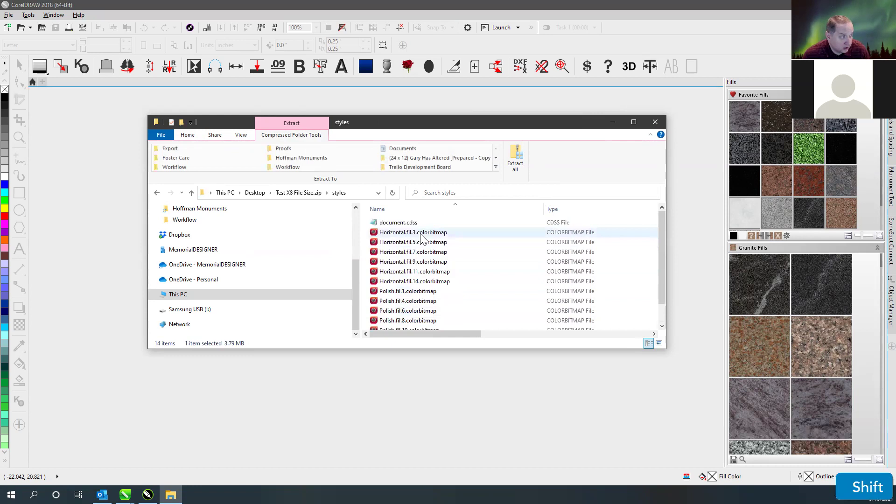
shift+click(420, 232)
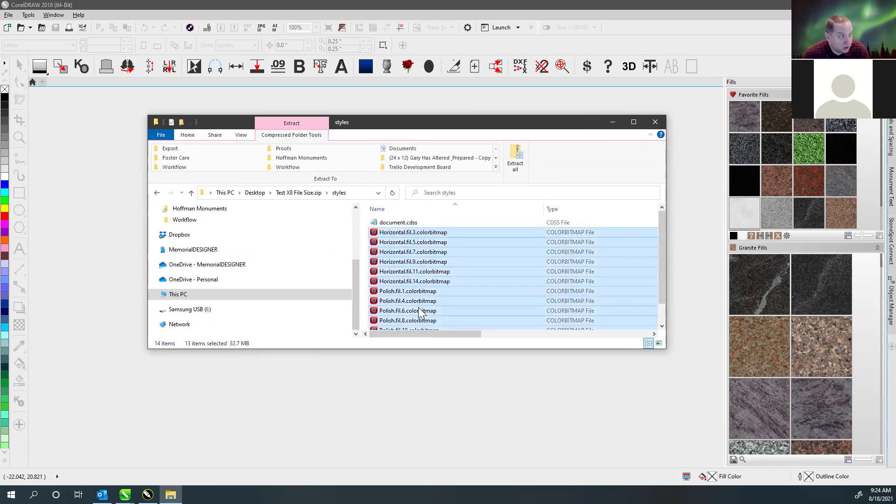
scroll(418, 308, down, 1)
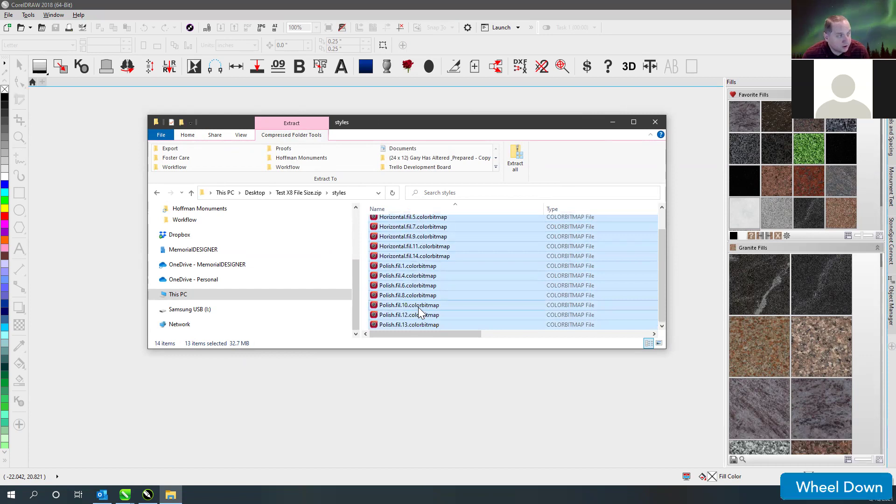
scroll(418, 307, up, 1)
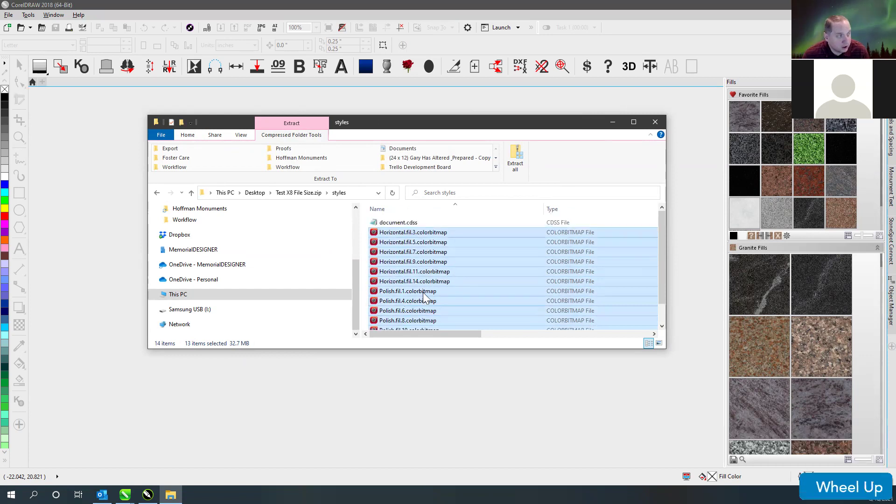
click(410, 224)
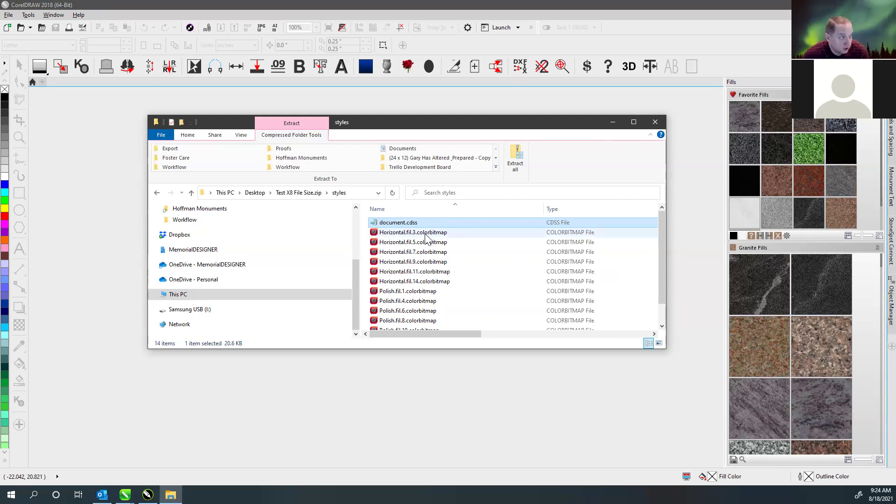
click(425, 235)
scroll(426, 239, down, 2)
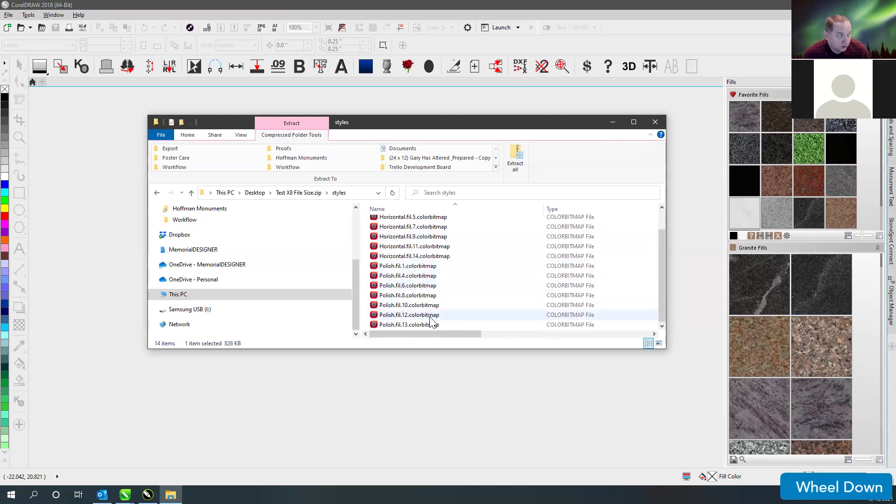
shift+click(428, 326)
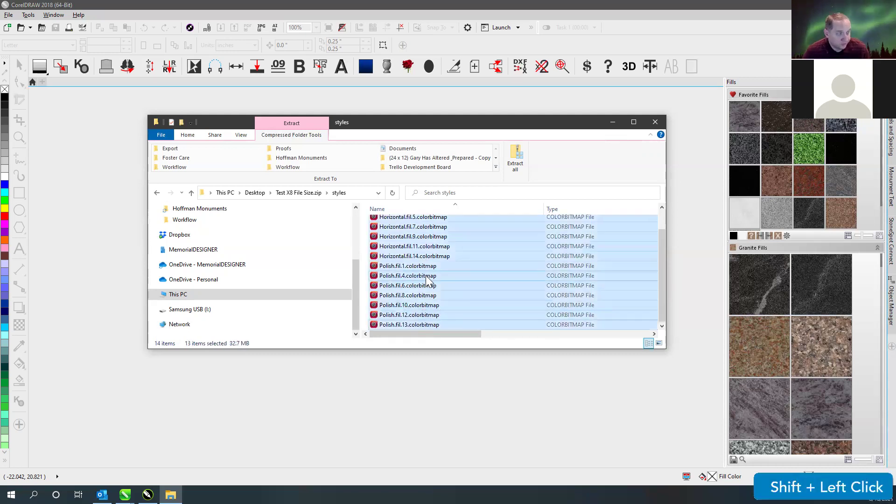
- Permanently delete the 13 selected colorbitmap files and go back to the Desktop folder
key(Delete)
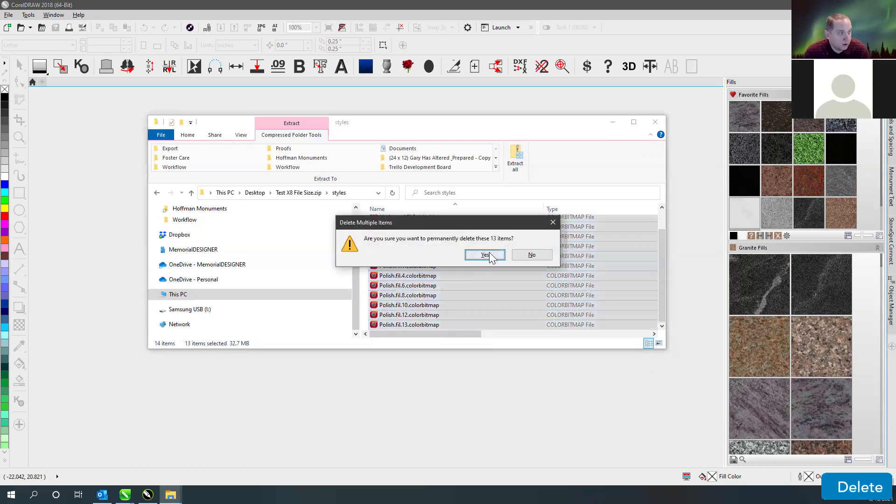
click(489, 253)
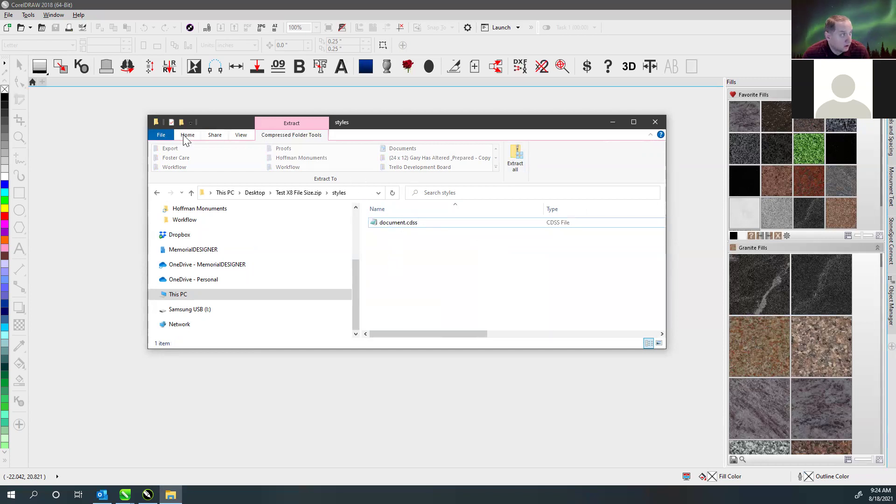
click(398, 278)
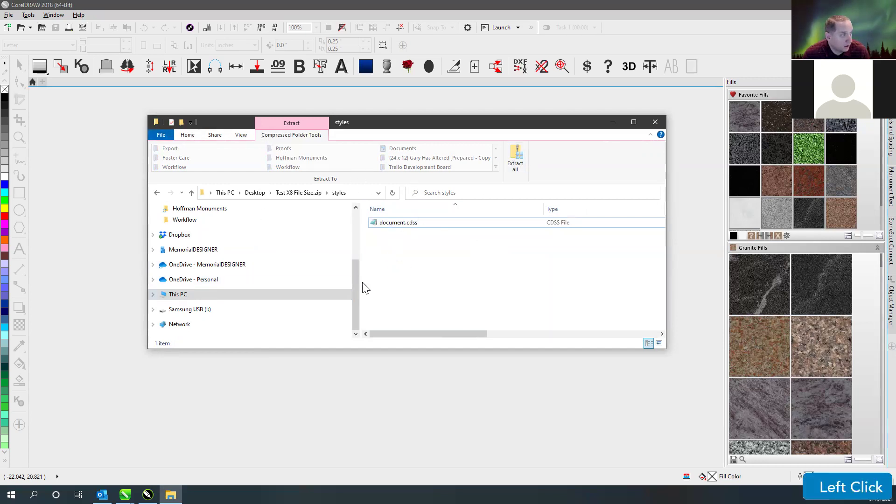
drag(354, 280, 355, 210)
click(257, 193)
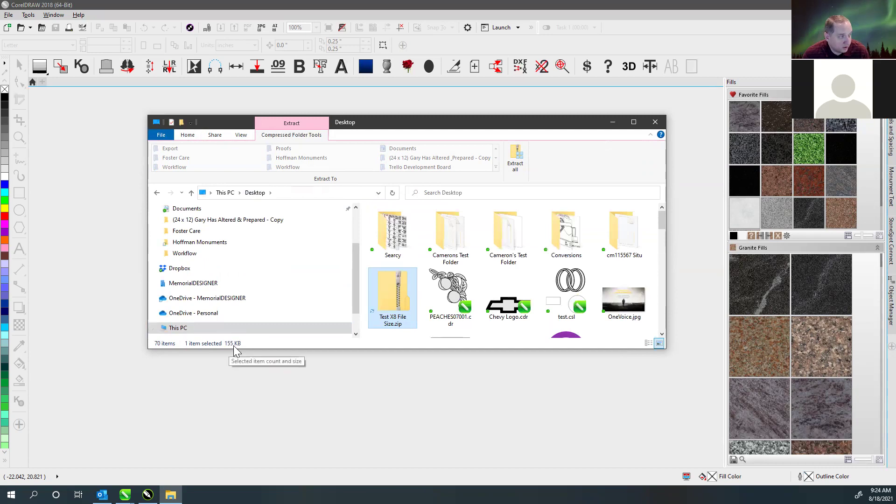
- Rename the archive back to Test X8 File Size.cdr and open it in CorelDRAW 2021
right_click(391, 294)
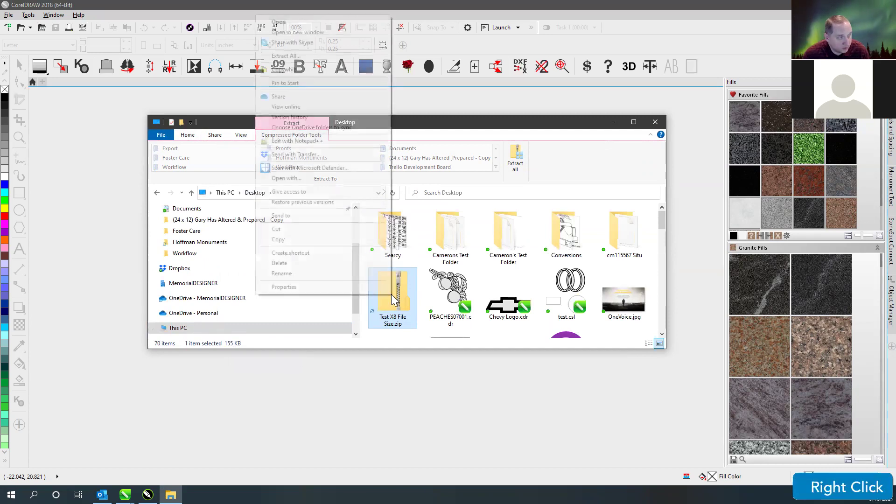
click(308, 272)
double_click(410, 317)
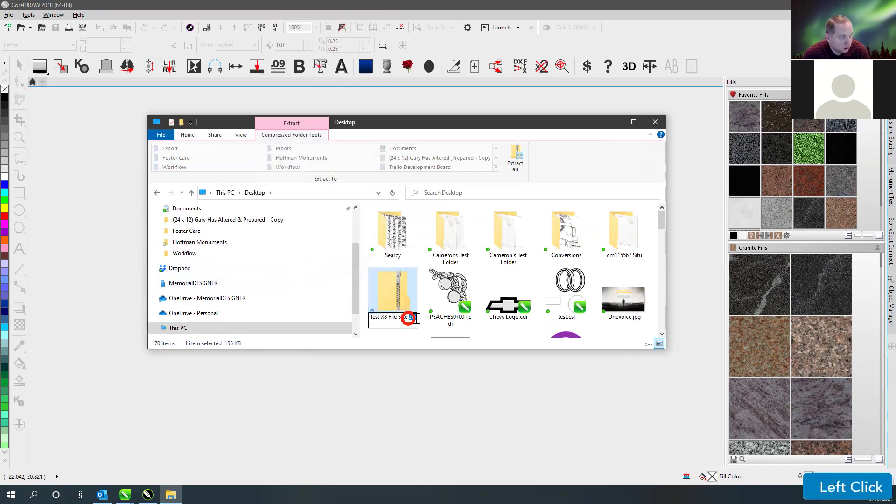
text(cdr)
key(Return)
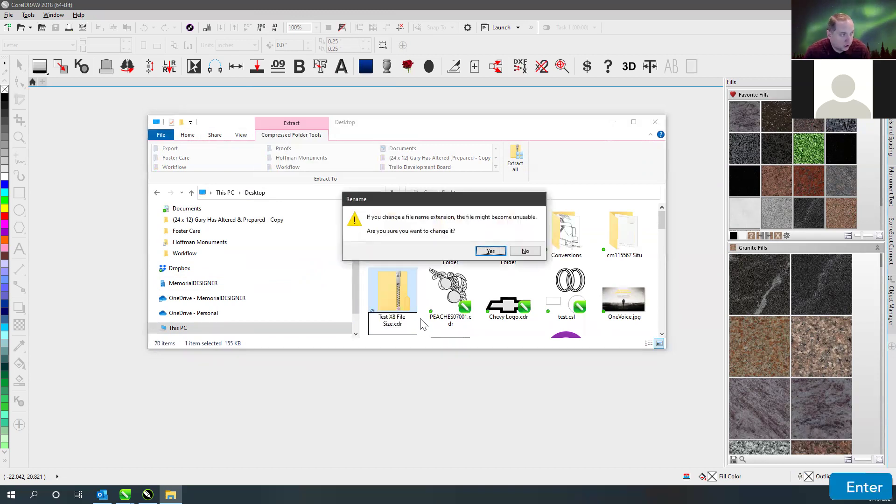
click(491, 252)
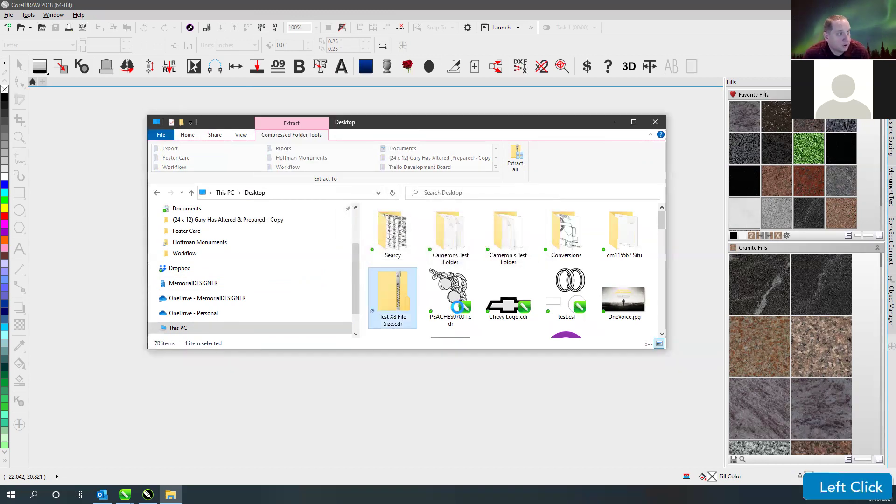
double_click(395, 288)
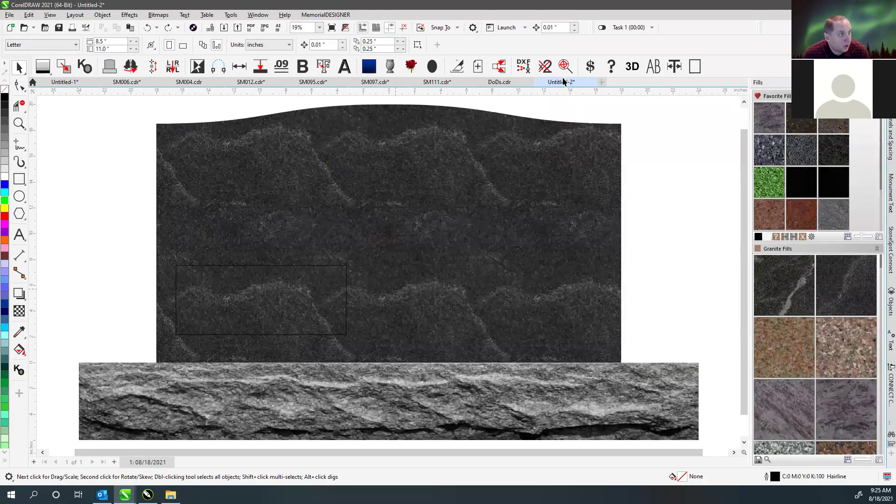
- Bring the Test X8 File Size.cdr drawing forward, select all objects, then deselect them
click(504, 81)
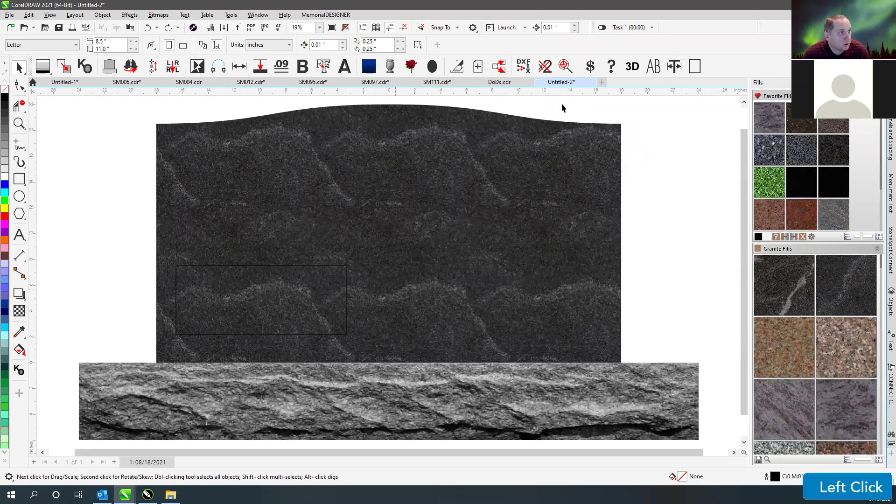
click(147, 495)
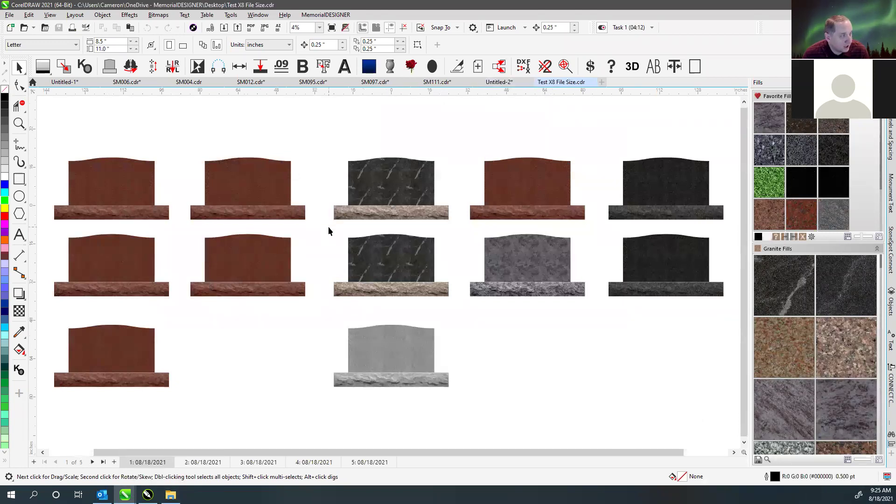
click(246, 391)
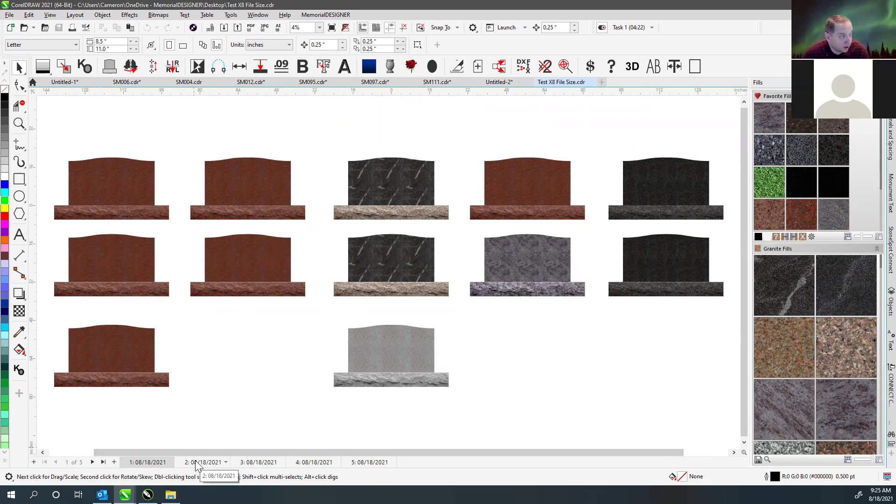
double_click(18, 69)
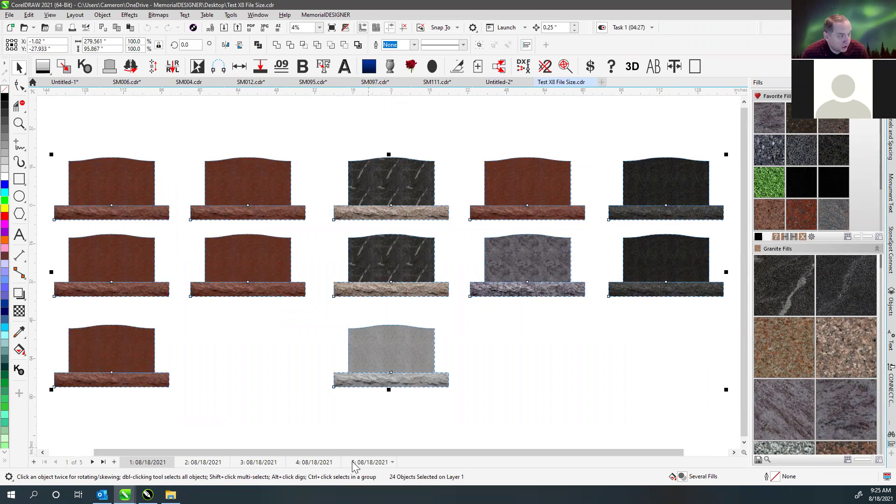
click(283, 370)
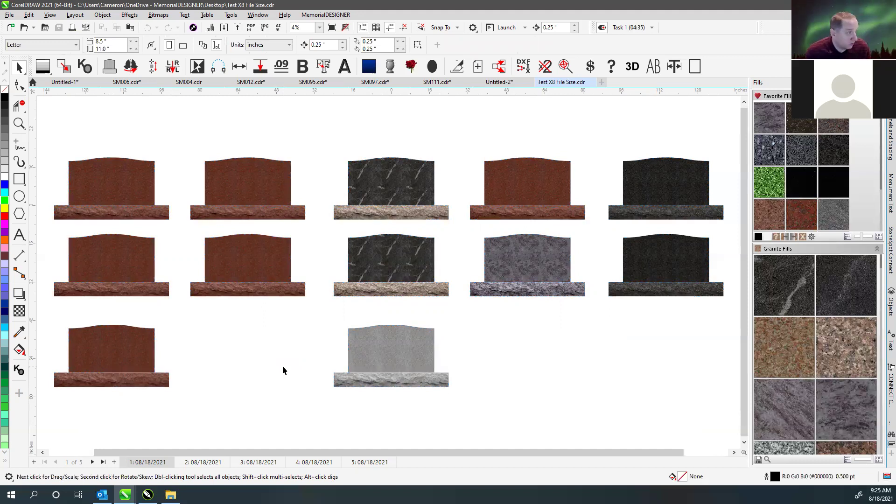
- Flip through pages 1–5, end on page 3, and preview the fills in grayscale
click(353, 116)
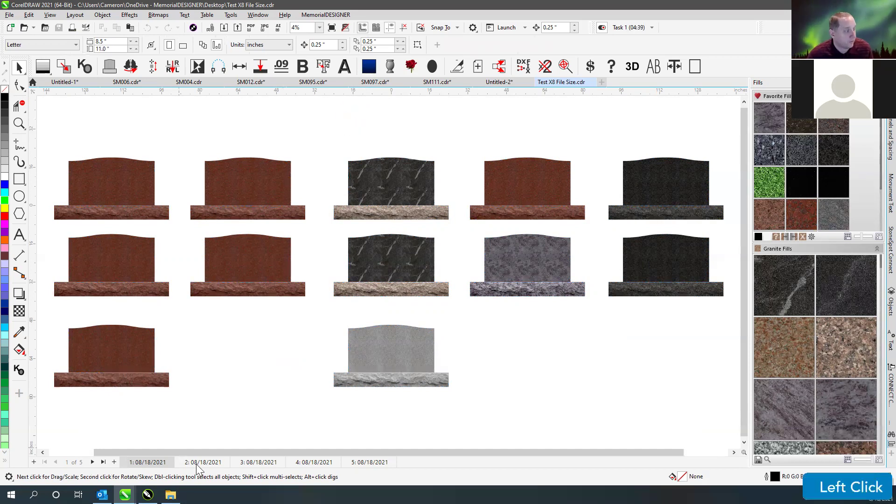
click(198, 461)
click(248, 462)
click(313, 463)
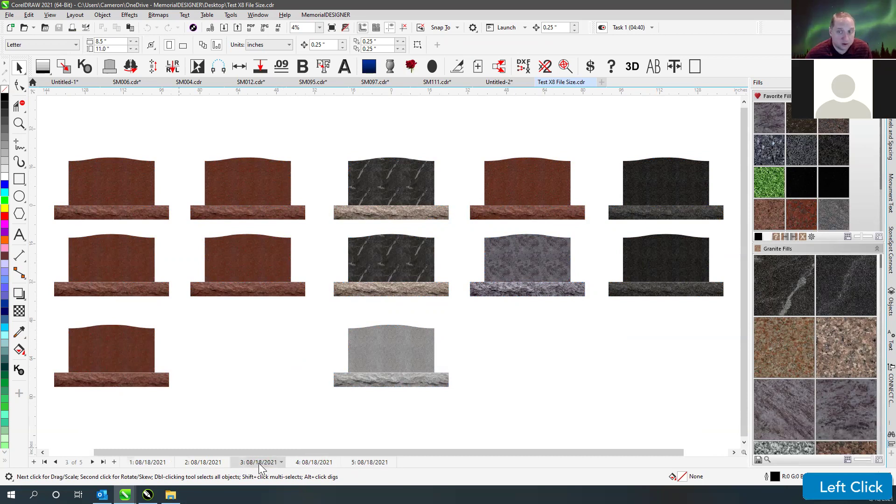
click(198, 462)
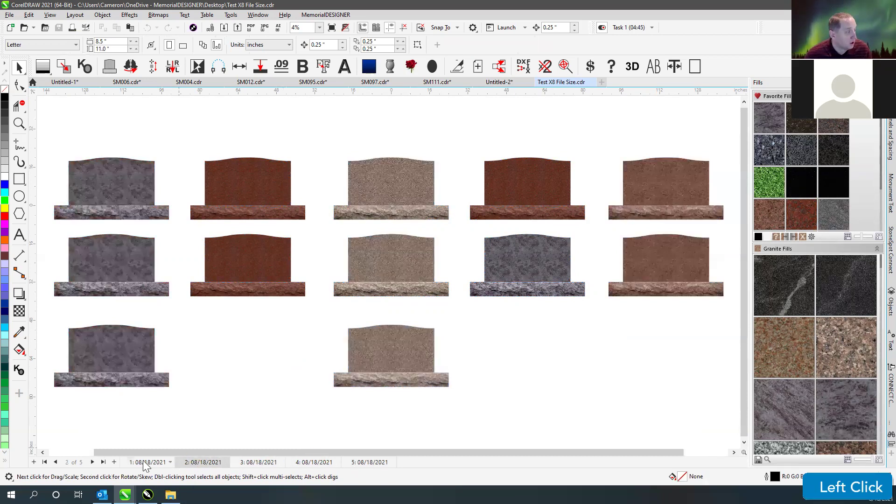
click(148, 462)
click(255, 462)
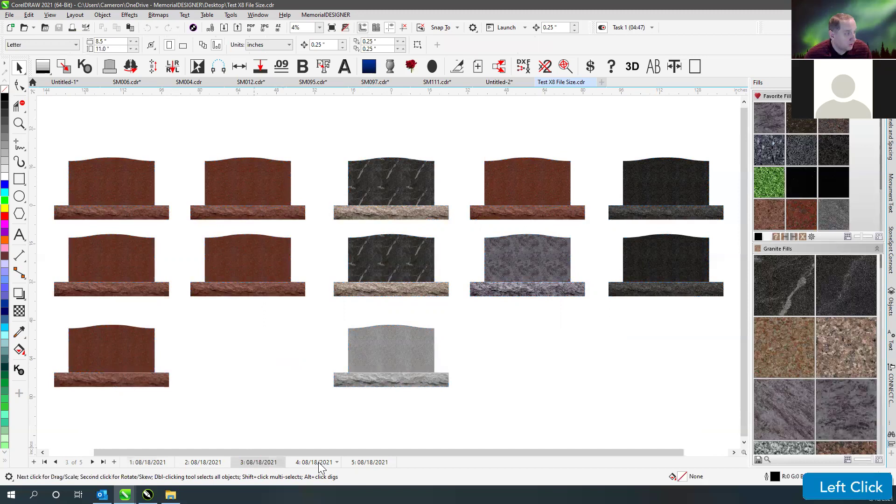
click(366, 462)
click(148, 462)
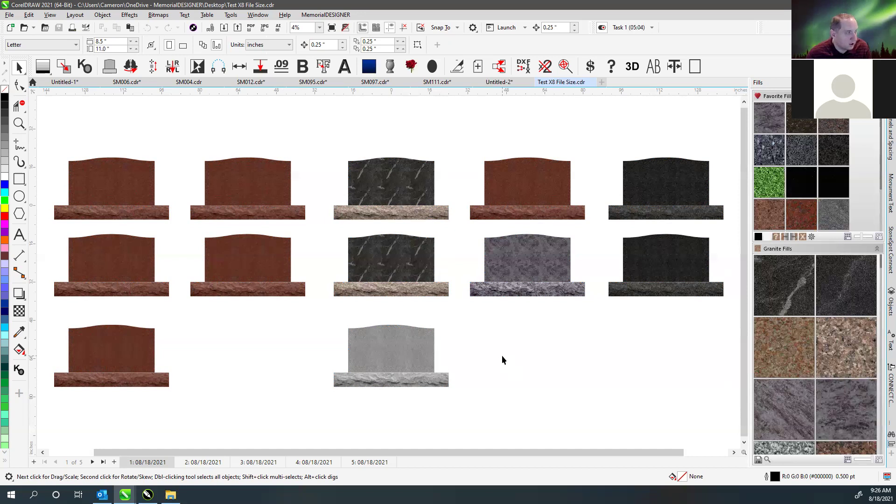
click(233, 402)
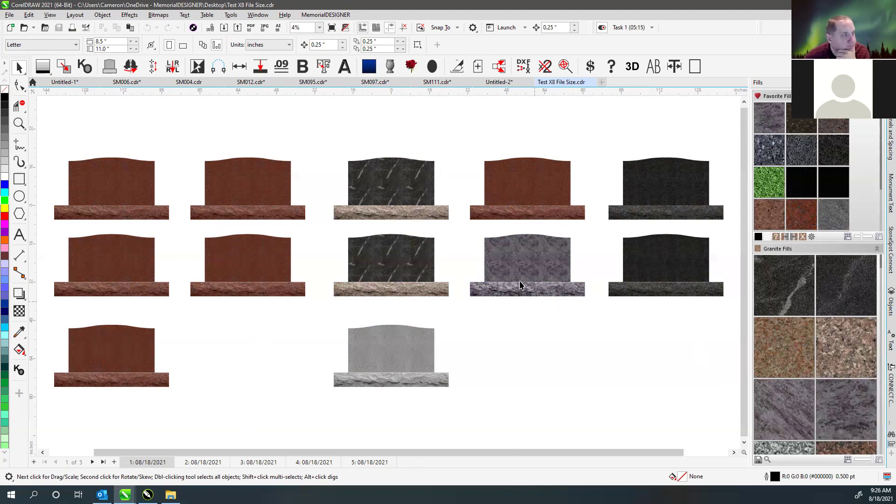
click(259, 462)
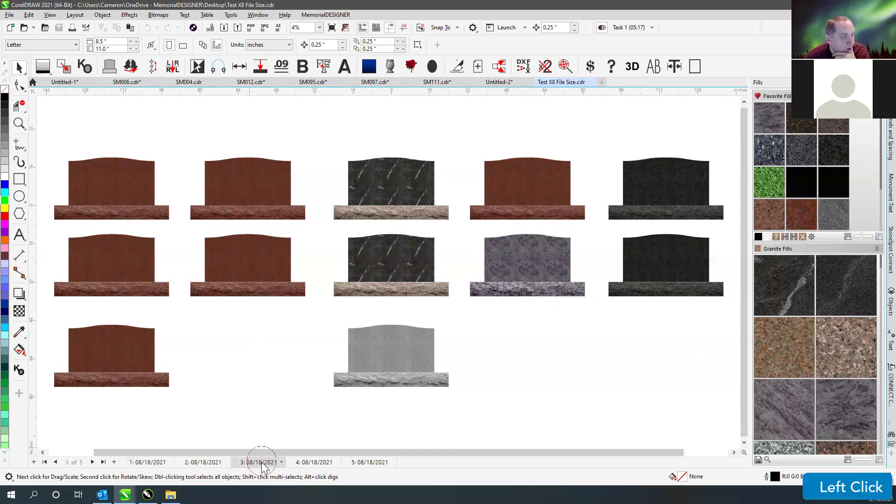
click(784, 237)
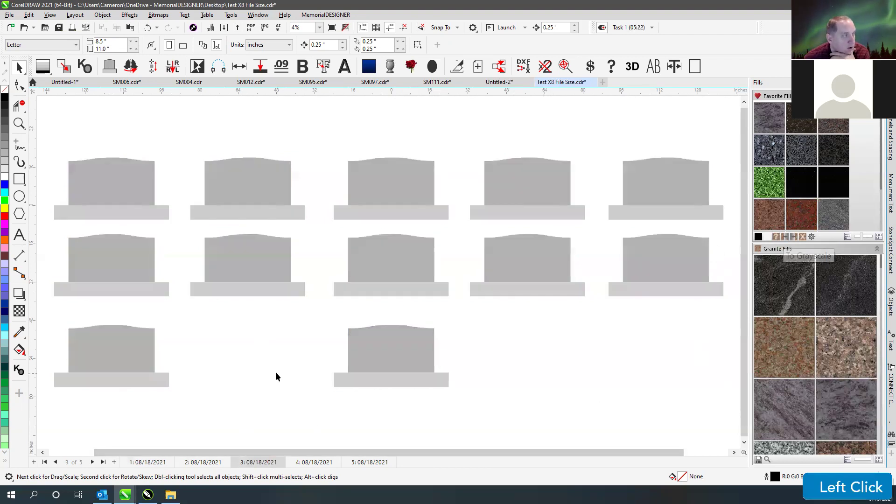
- Cycle through pages 1–5 to view every page's headstones in grayscale
click(203, 462)
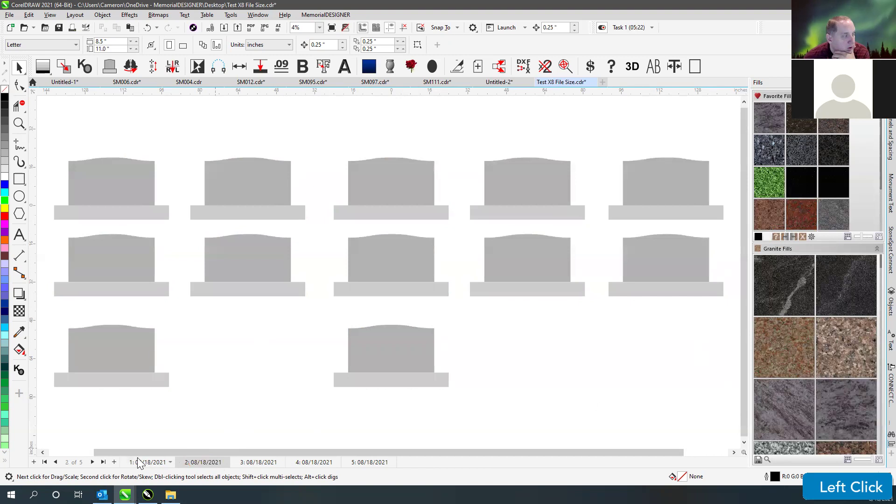
click(140, 462)
click(201, 462)
click(255, 462)
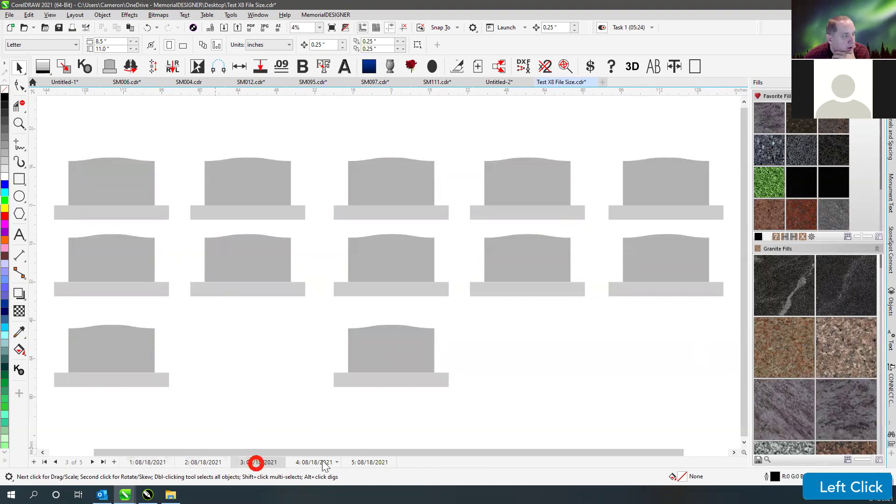
click(320, 462)
click(358, 462)
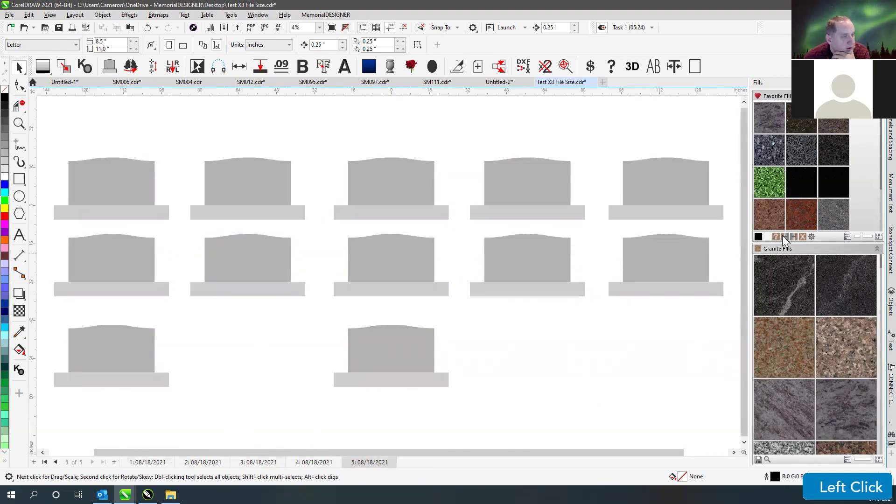
click(310, 462)
click(256, 462)
click(197, 462)
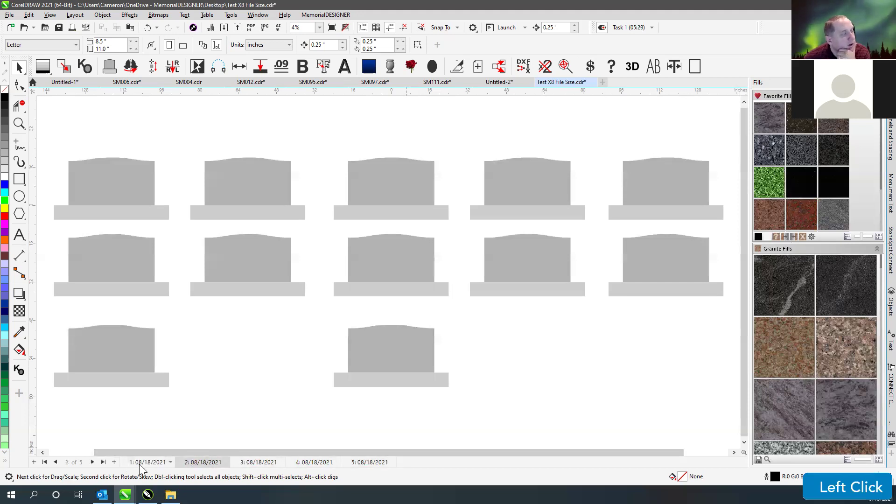
click(144, 462)
click(369, 462)
click(308, 462)
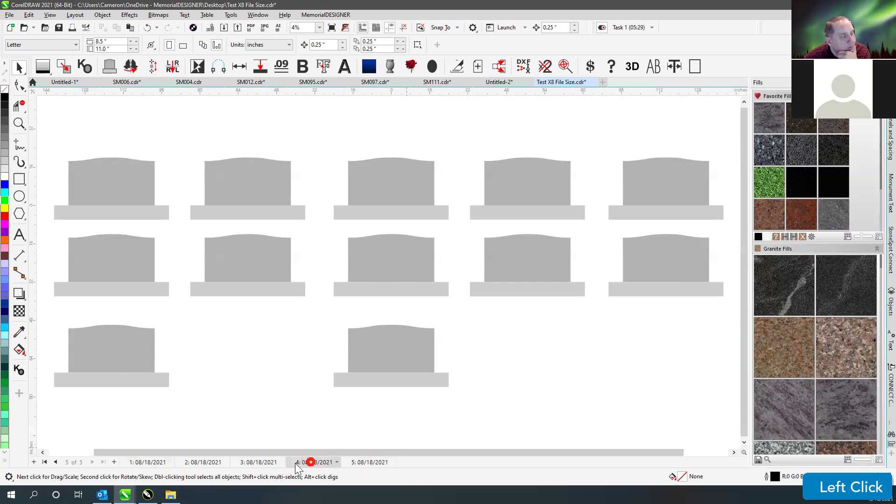
click(259, 463)
click(208, 464)
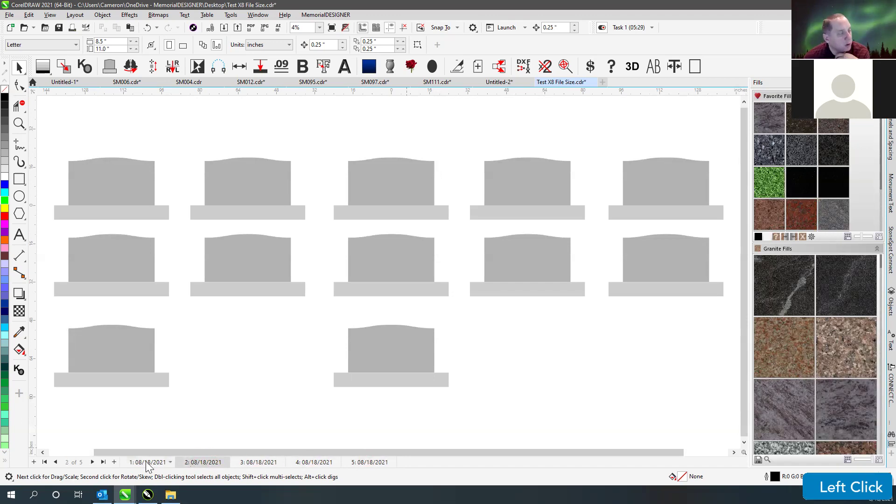
click(146, 461)
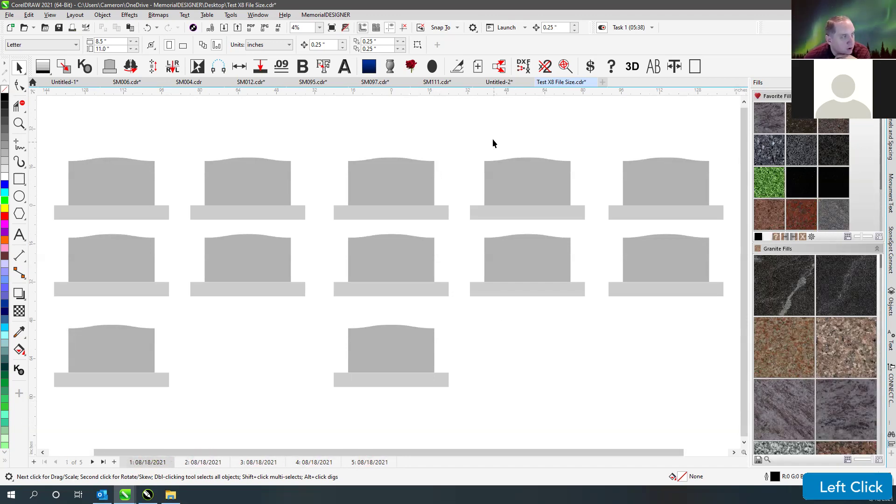
- On page 2, restore the original granite fills and open the Desktop folder in File Explorer
click(199, 463)
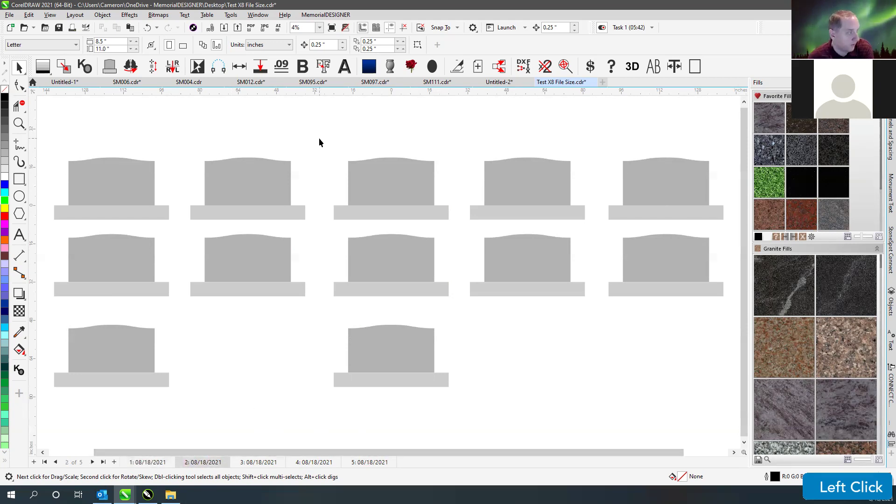
click(796, 236)
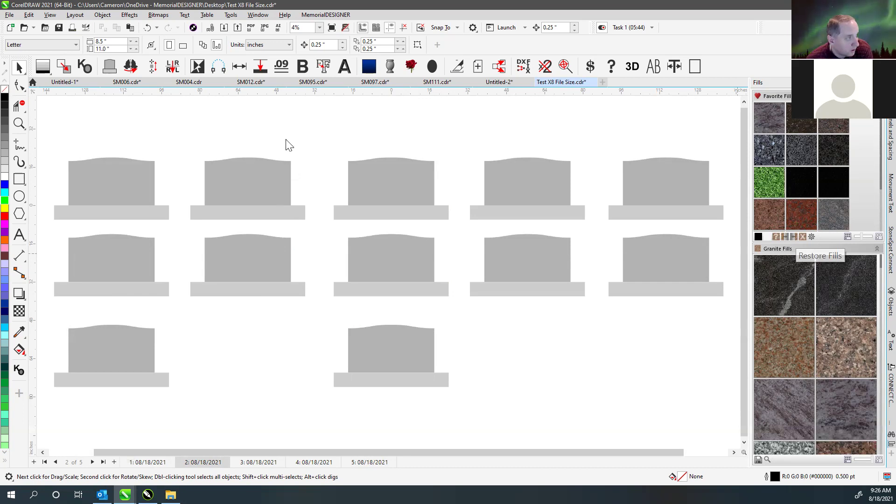
click(171, 494)
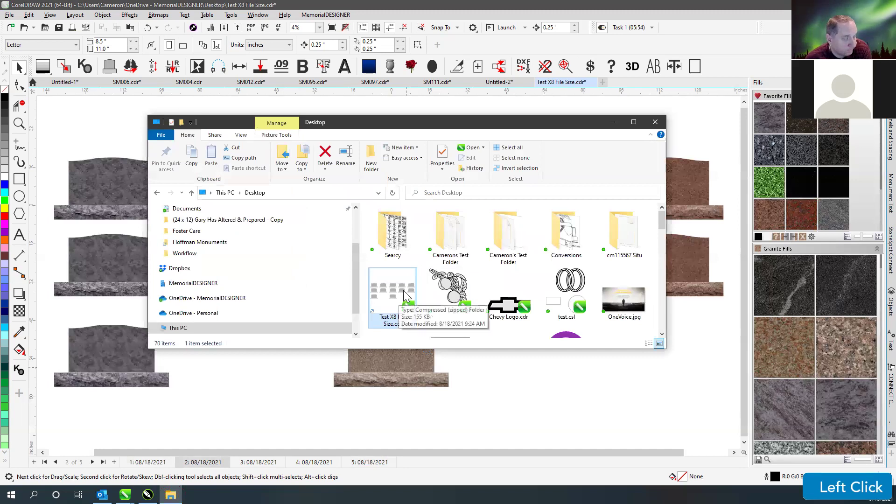
- Confirm Test X8 File Size.cdr is 155 KB, then minimize File Explorer to reveal CorelDRAW
click(437, 128)
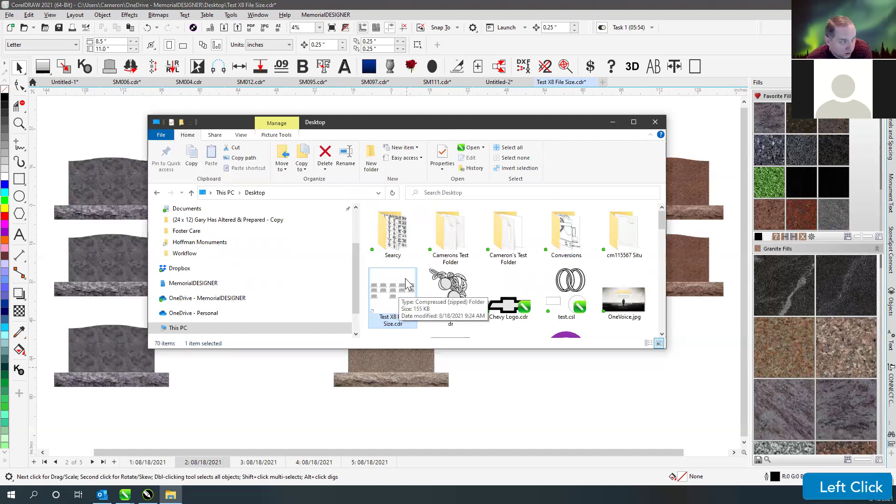
mouse_move(403, 298)
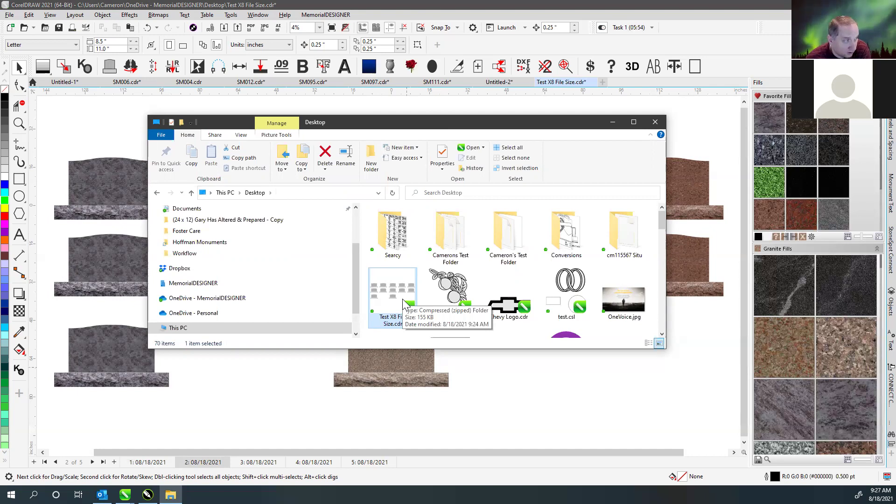
click(571, 123)
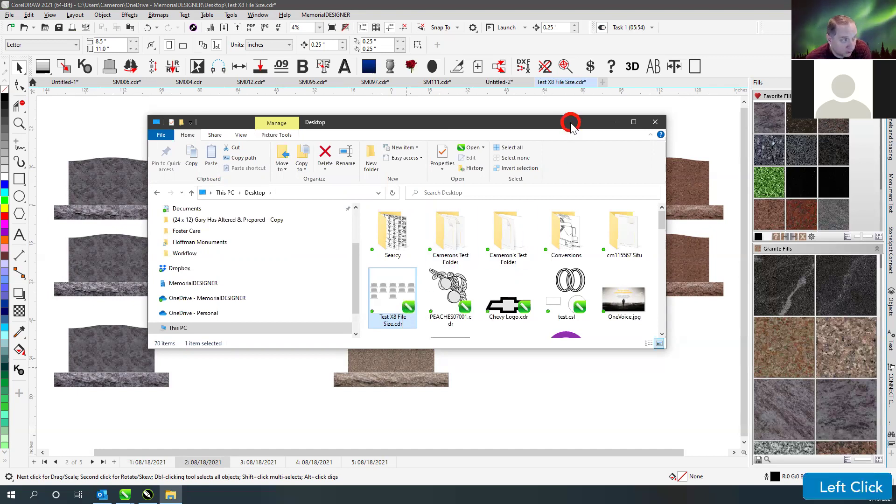
click(613, 122)
click(409, 67)
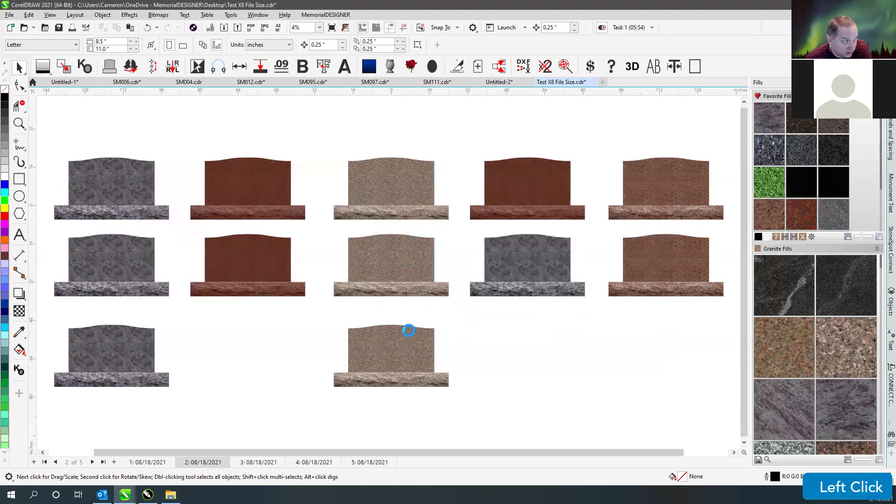
- Place flower bitmaps on both sides of a monument base and repeat the copy onto the first monument
drag(402, 192, 444, 192)
scroll(444, 191, up, 4)
drag(409, 257, 400, 264)
scroll(394, 269, down, 4)
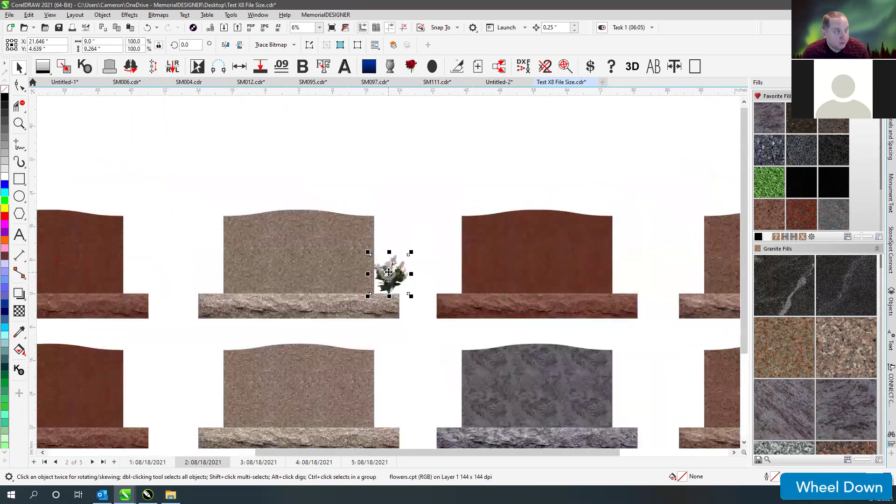
scroll(389, 272, down, 2)
drag(391, 275, 286, 276)
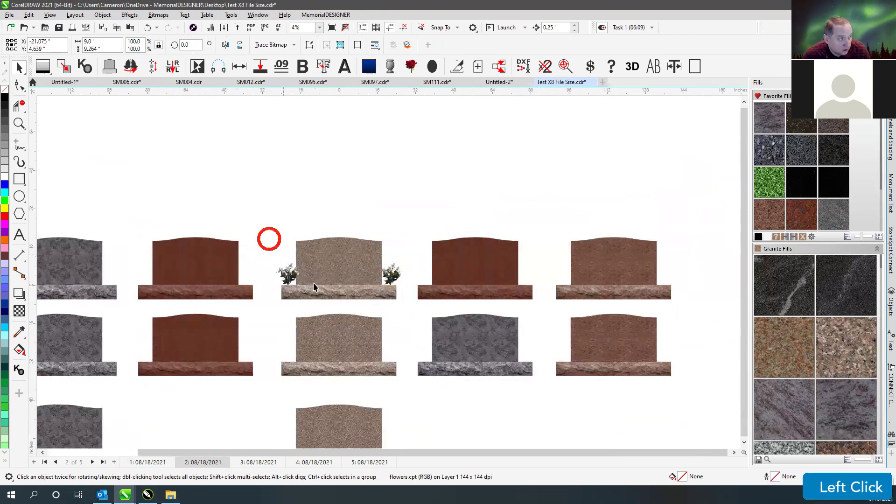
scroll(314, 287, down, 1)
drag(349, 249, 329, 263)
key(ctrl+r)
key(Escape)
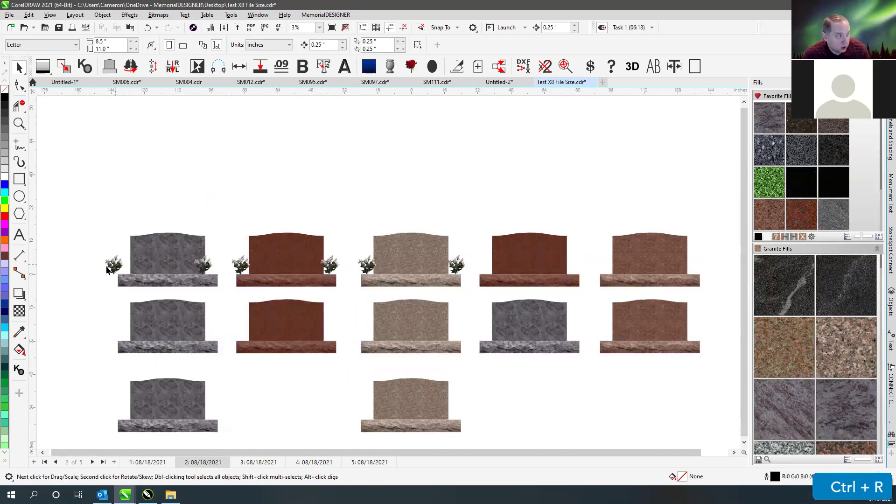
- Fine-tune the first monument's flower positions, then zoom to fit all the monuments
click(241, 266)
click(330, 264)
click(367, 265)
click(457, 265)
click(328, 203)
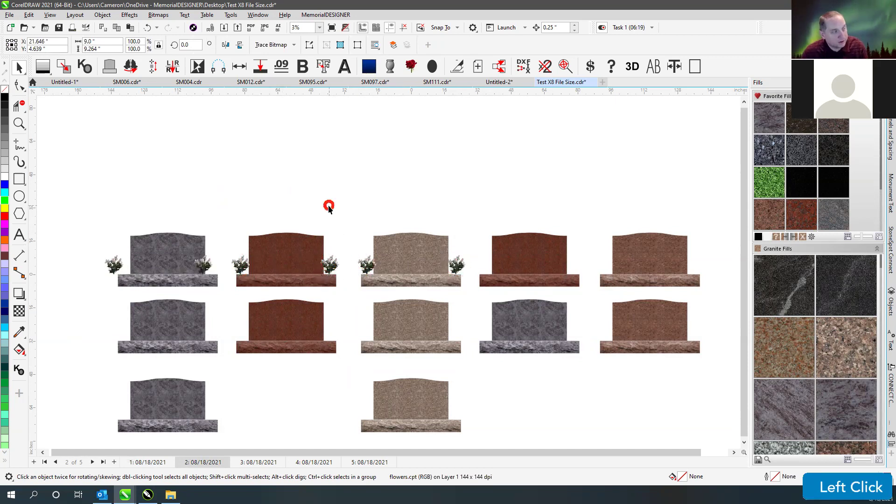
drag(116, 270, 125, 266)
drag(203, 265, 256, 268)
key(ctrl+z)
click(125, 265)
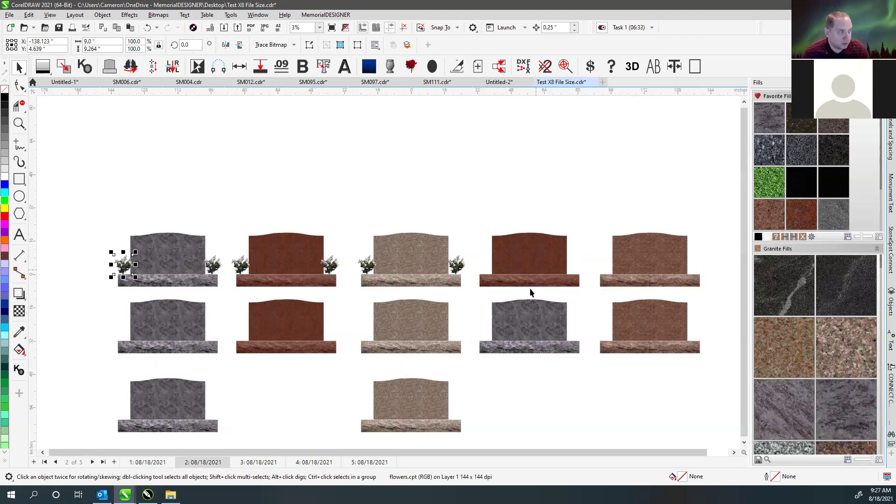
click(130, 257)
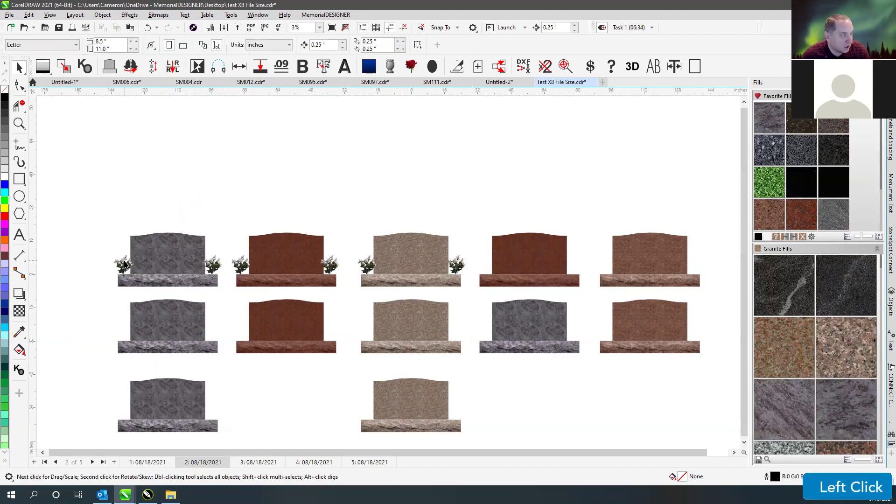
click(133, 226)
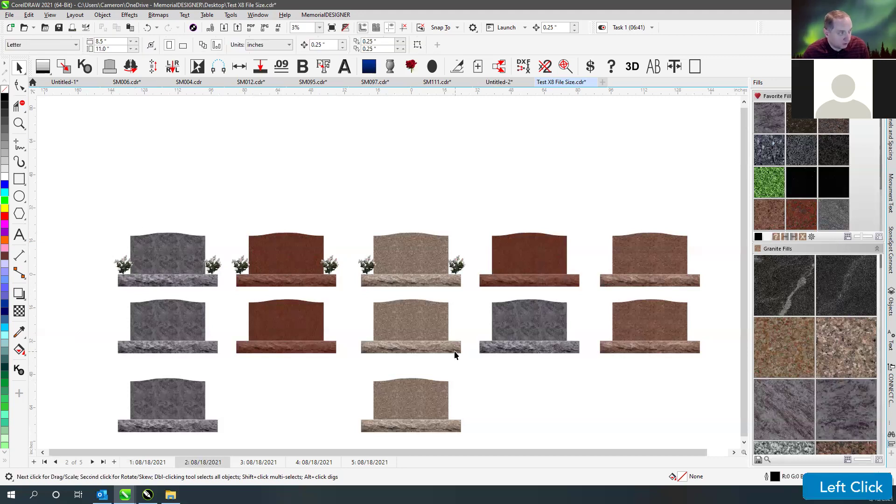
key(F4)
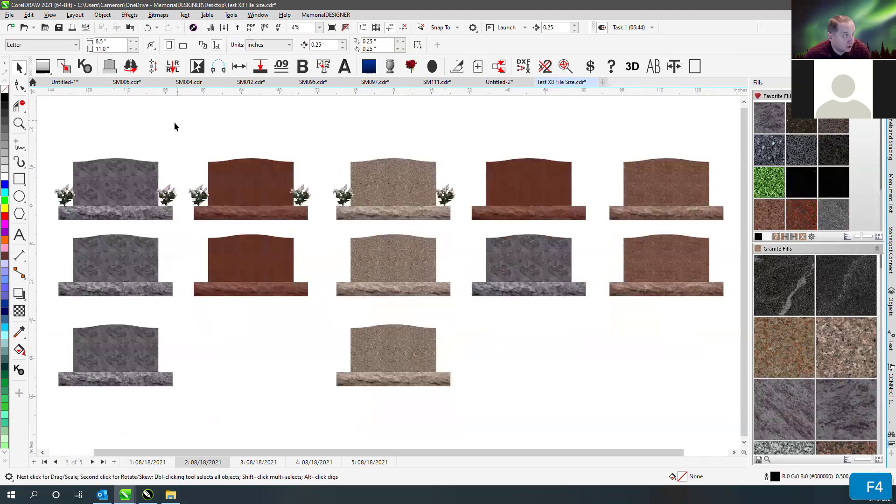
click(168, 200)
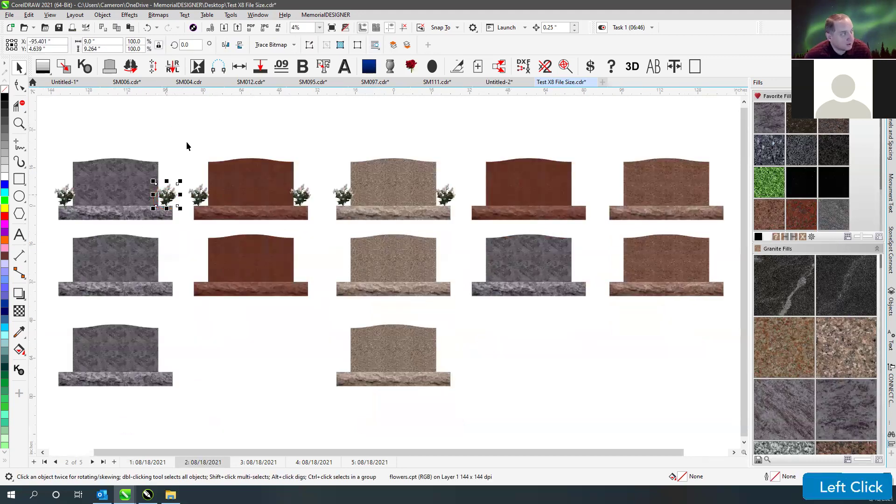
- Deselect the flowers by the first monument and bring up the StoneSpot Connect login docker
click(219, 141)
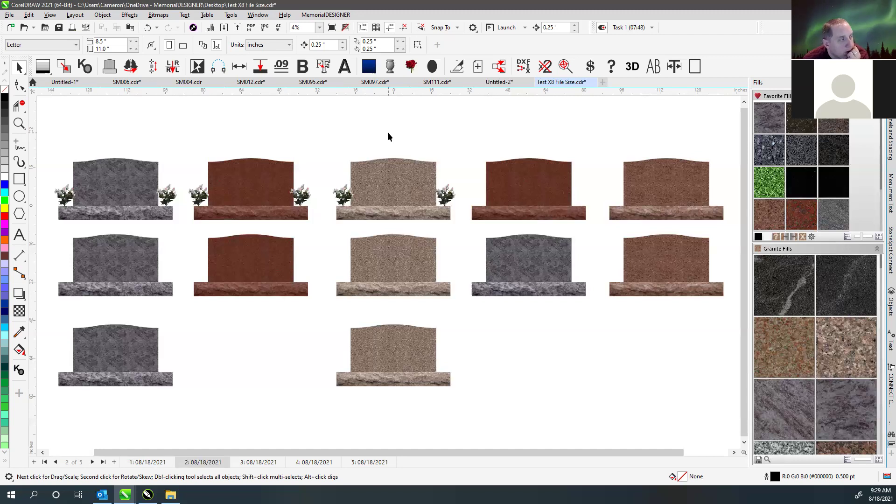
click(389, 134)
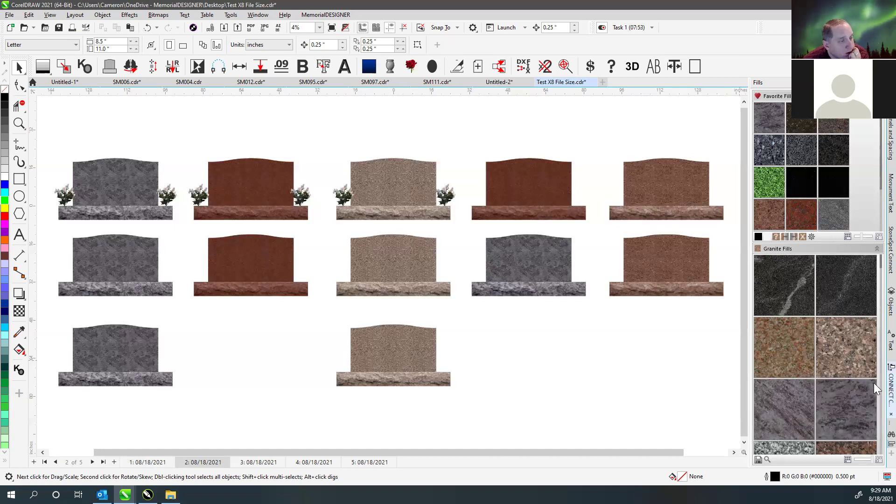
click(599, 116)
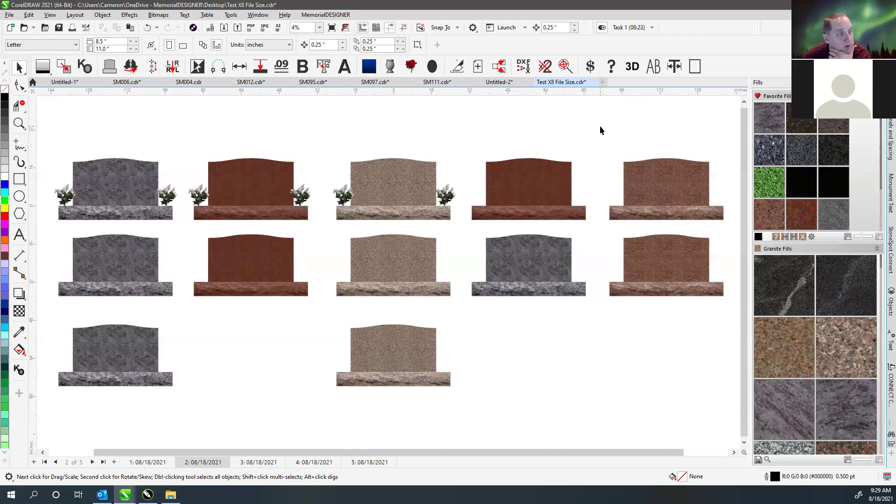
click(871, 253)
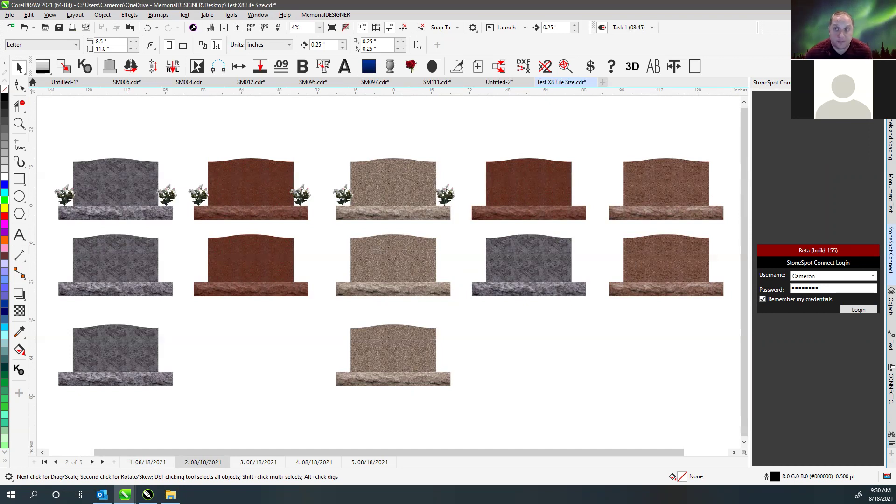
- Swap the StoneSpot Connect login docker back to the Fills swatches docker
click(124, 495)
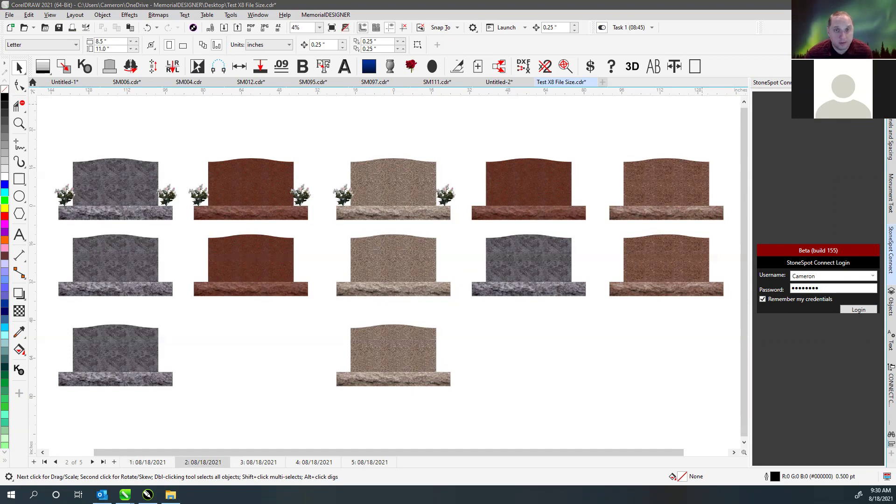
click(125, 494)
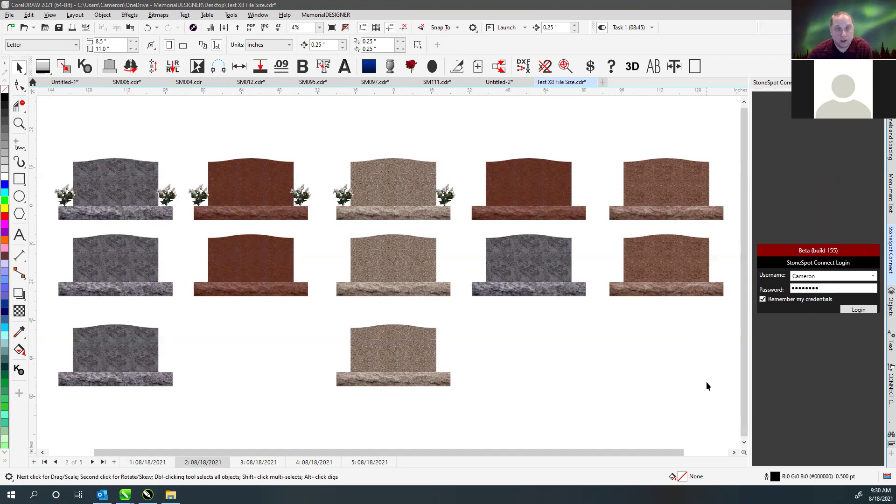
click(629, 393)
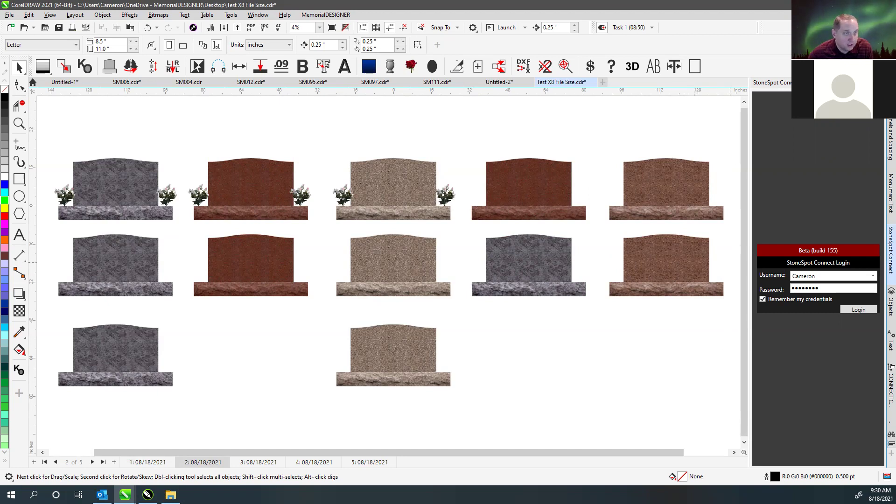
click(890, 98)
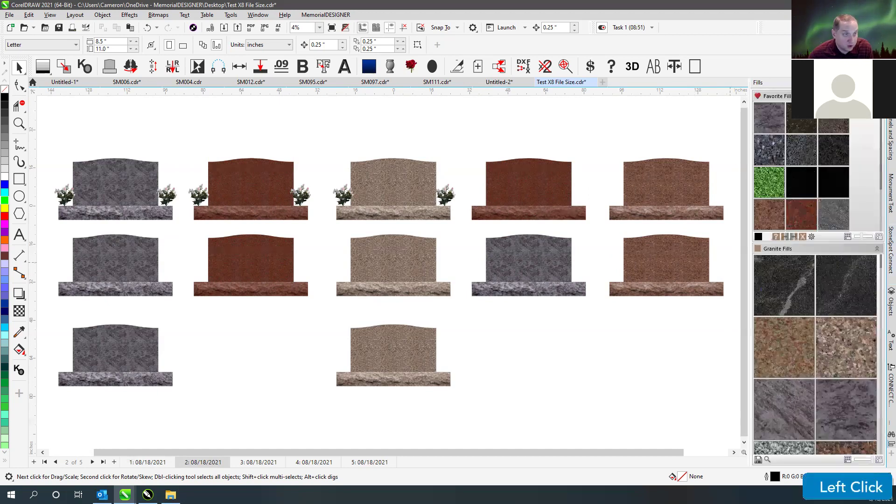
click(659, 123)
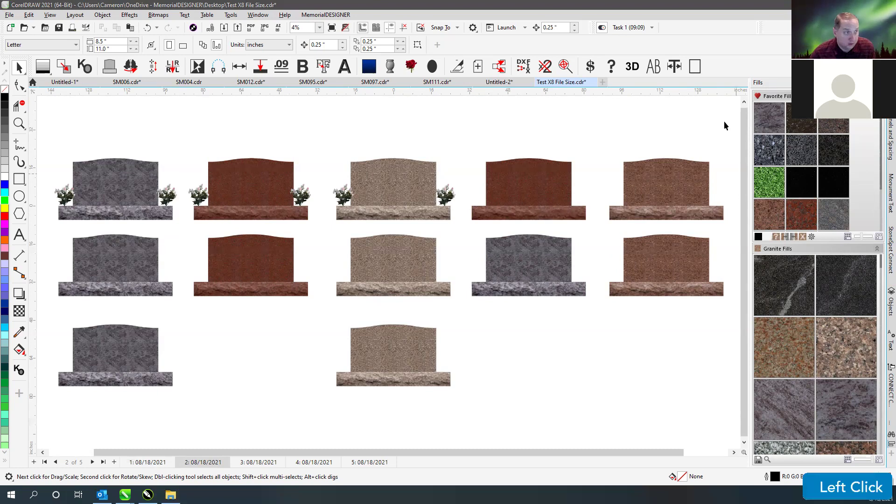
click(709, 124)
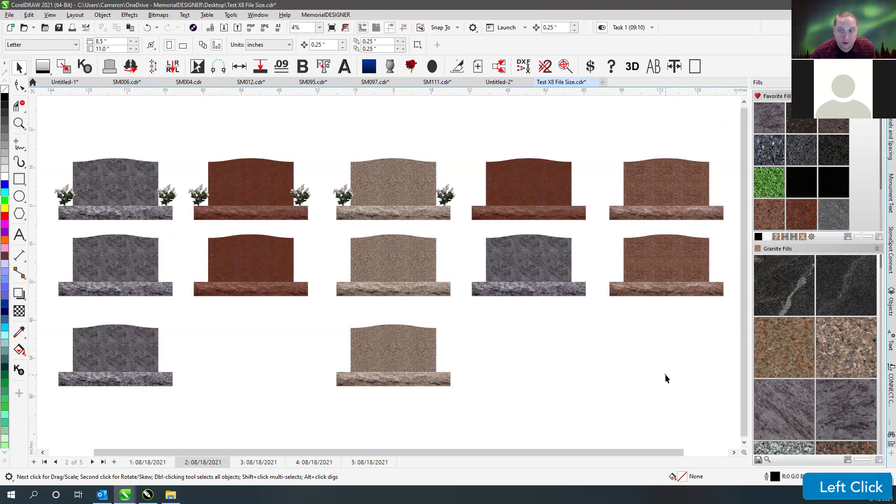
click(382, 112)
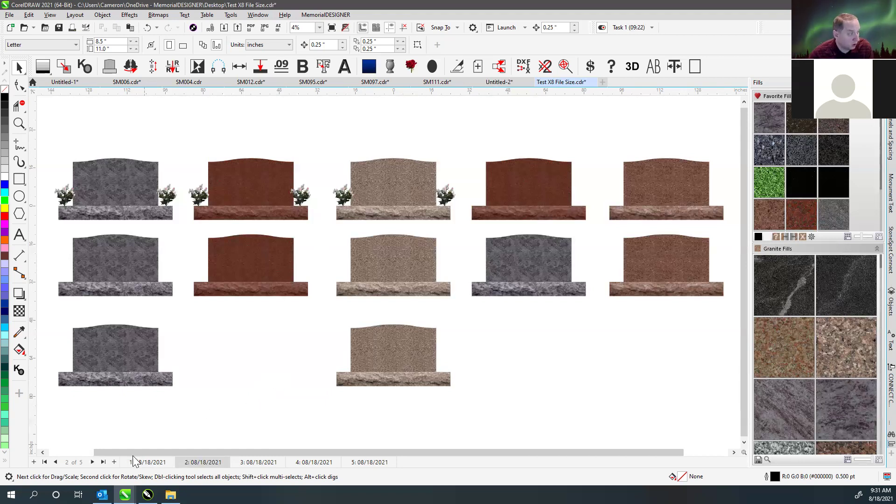
mouse_move(102, 494)
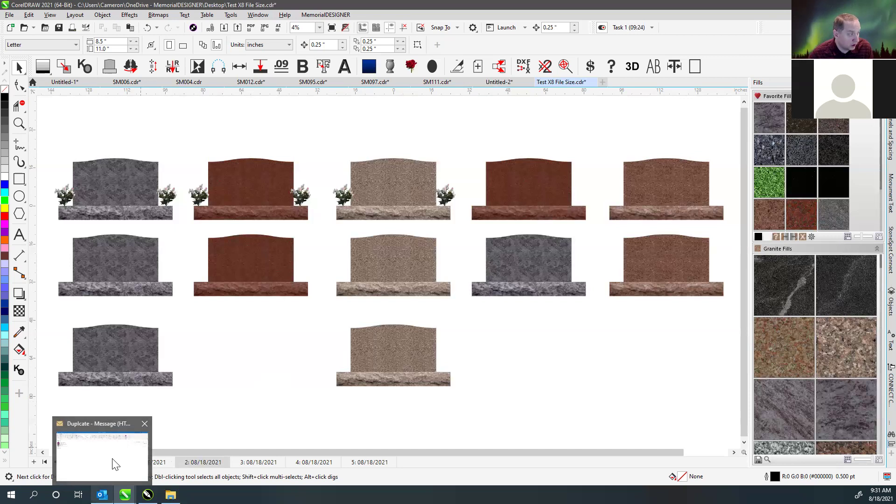
- Review the Outlook 'Duplicate' message and sender card, then start blank Untitled-3 in CorelDRAW
click(114, 462)
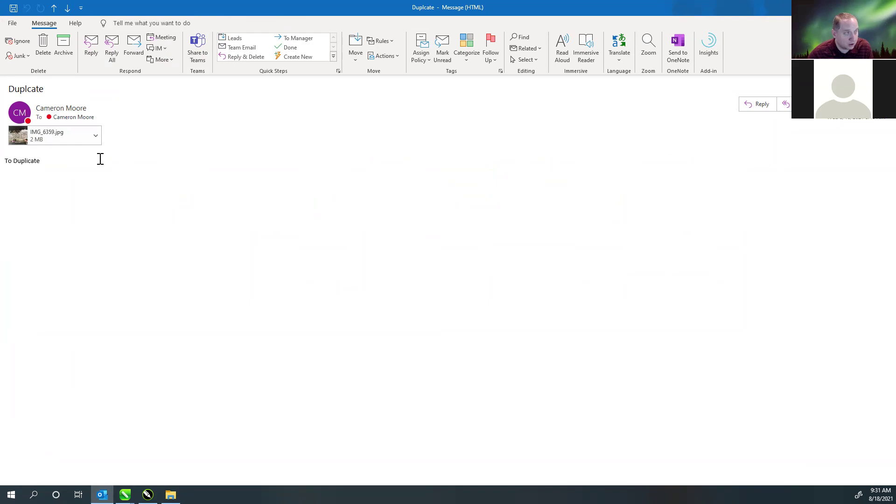
mouse_move(58, 106)
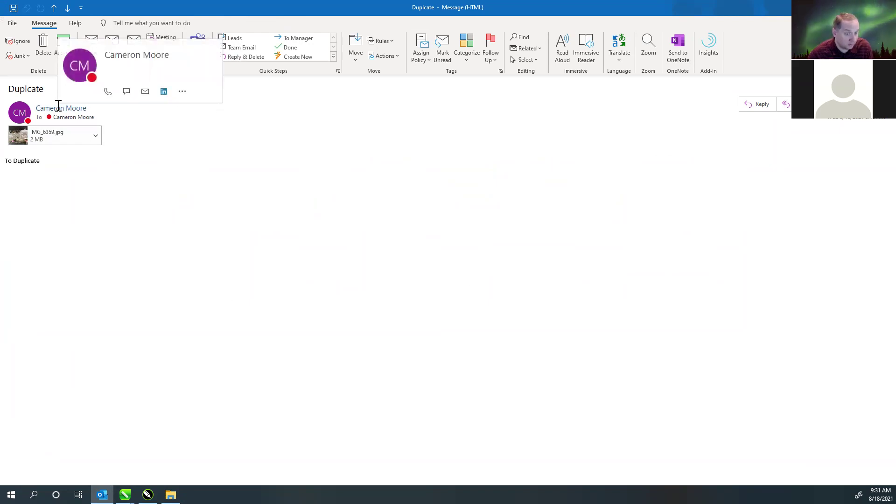
click(65, 105)
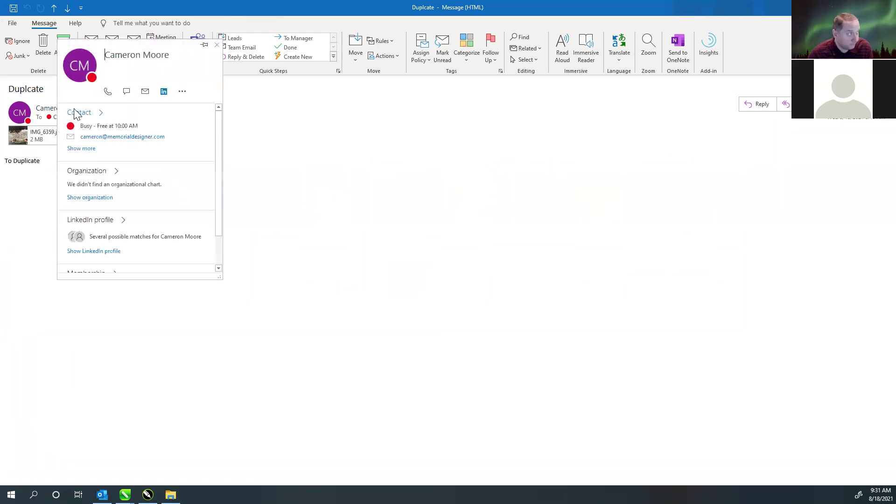
click(301, 148)
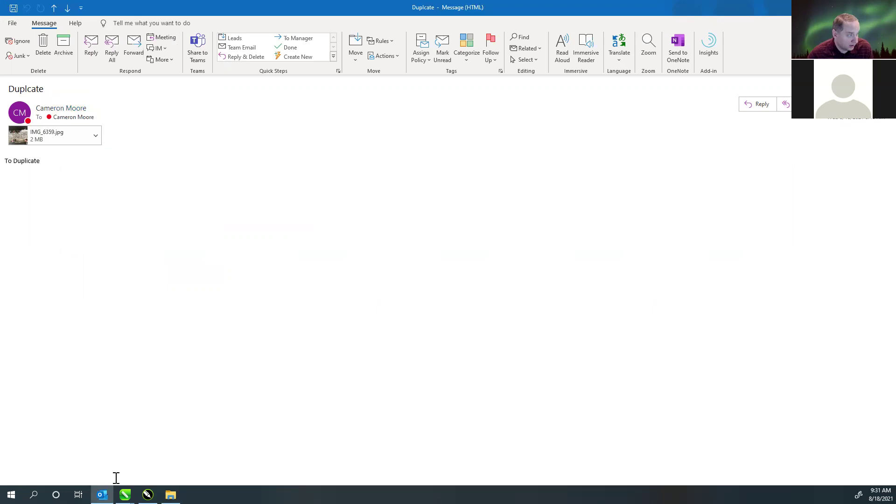
click(840, 467)
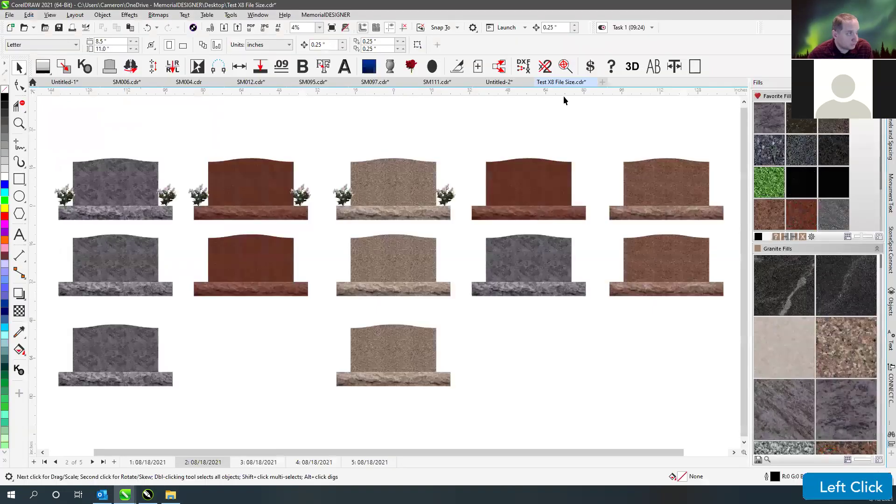
click(602, 82)
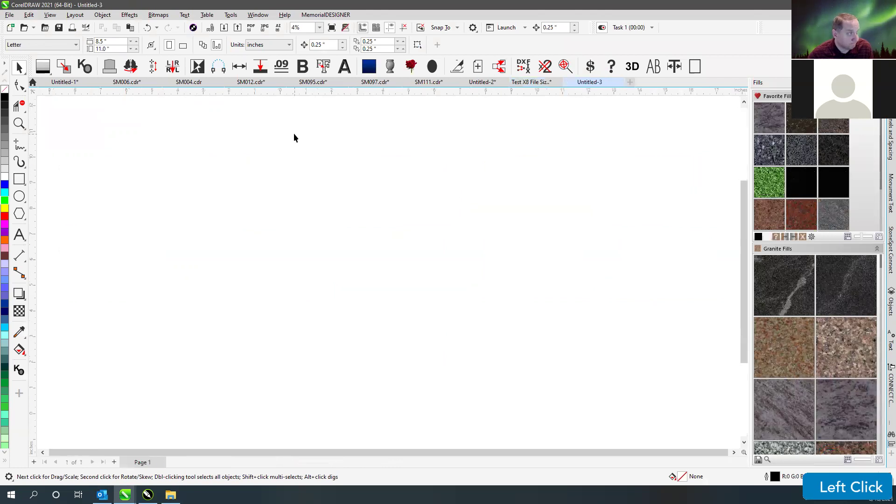
- Import the IMG_6359.jpg headstone attachment into Untitled-3, then bring the Find a Grave browser forward
click(211, 28)
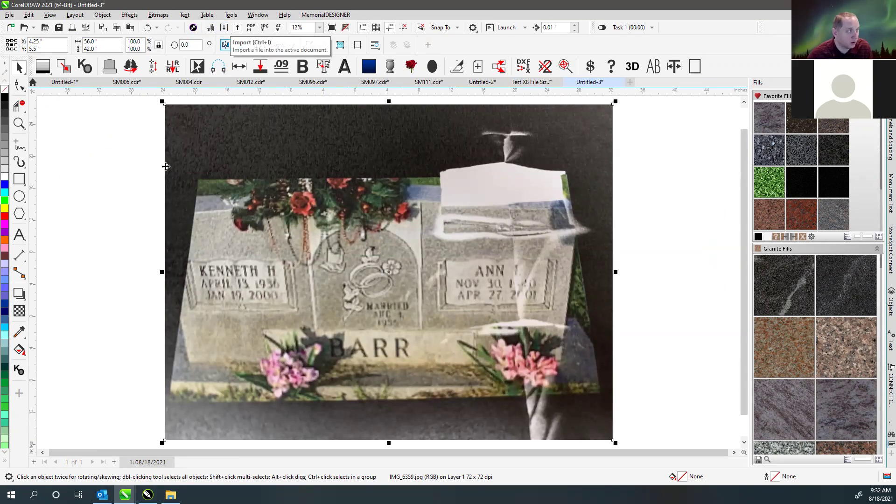
click(139, 197)
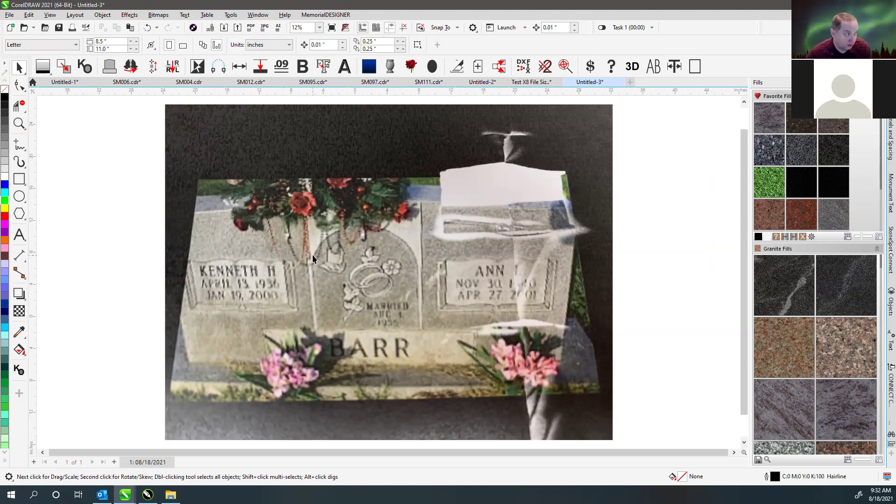
click(631, 218)
click(415, 307)
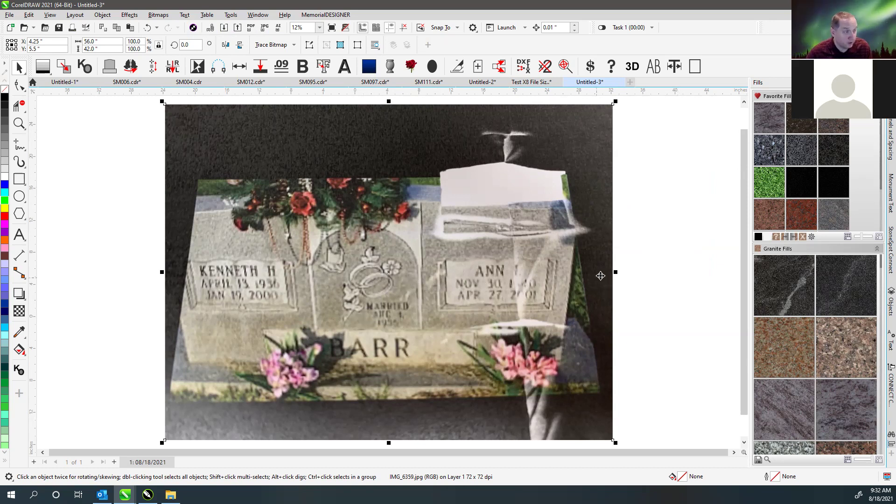
click(641, 285)
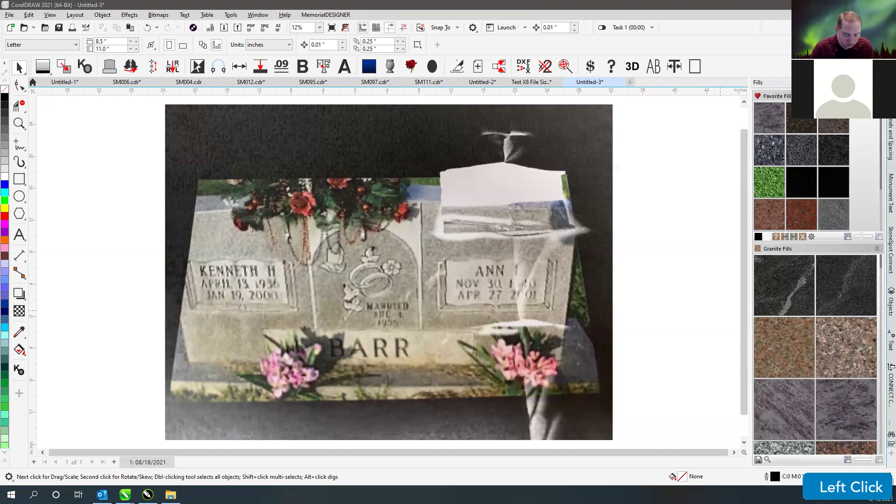
key(Return)
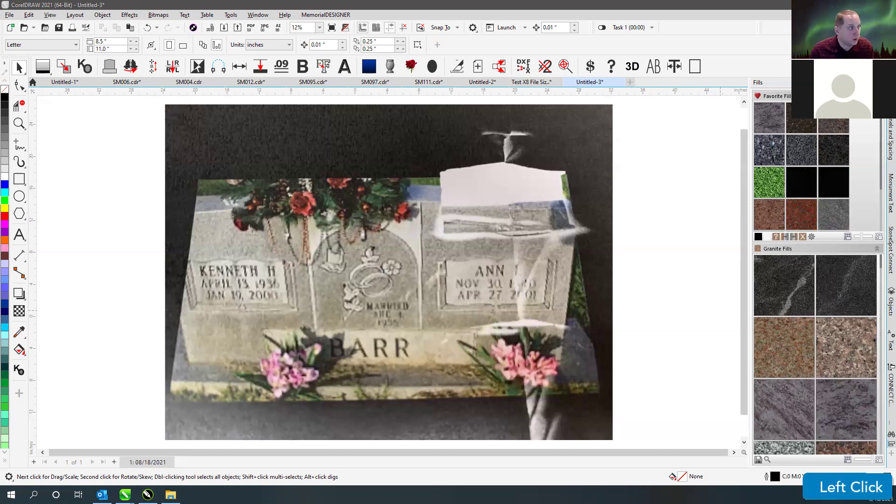
drag(0, 9, 298, 4)
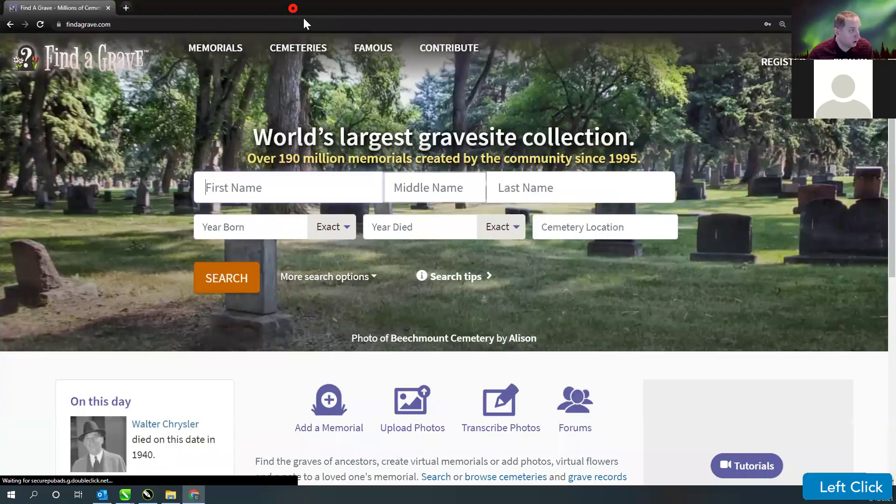
- Search Find a Grave for the deceased's first and last name, born 1936, died 2000
double_click(303, 19)
click(519, 220)
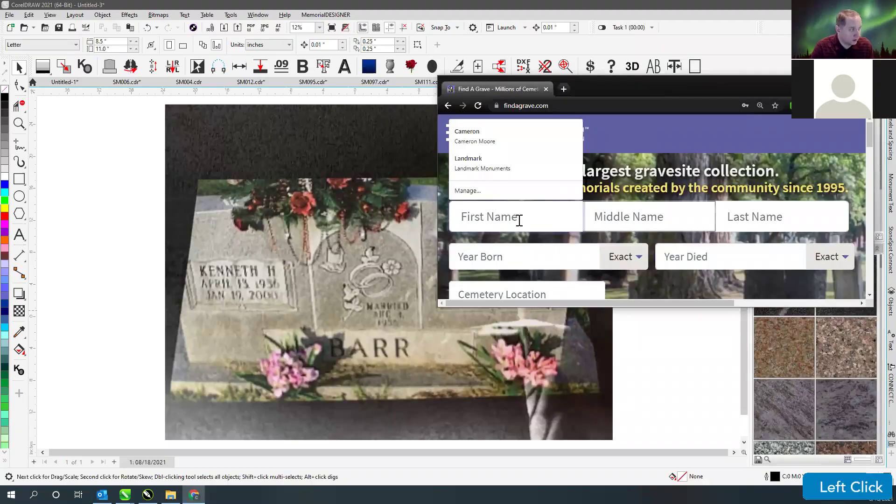
key(Tab)
key(Tab)
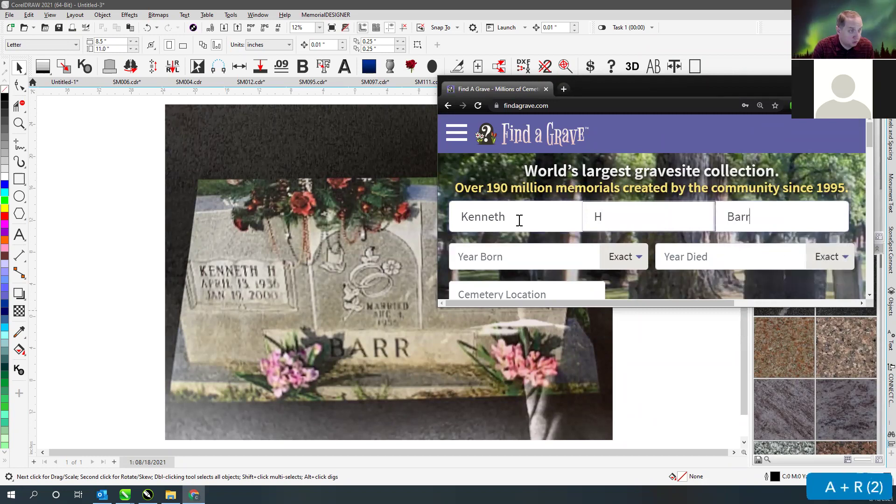
click(492, 262)
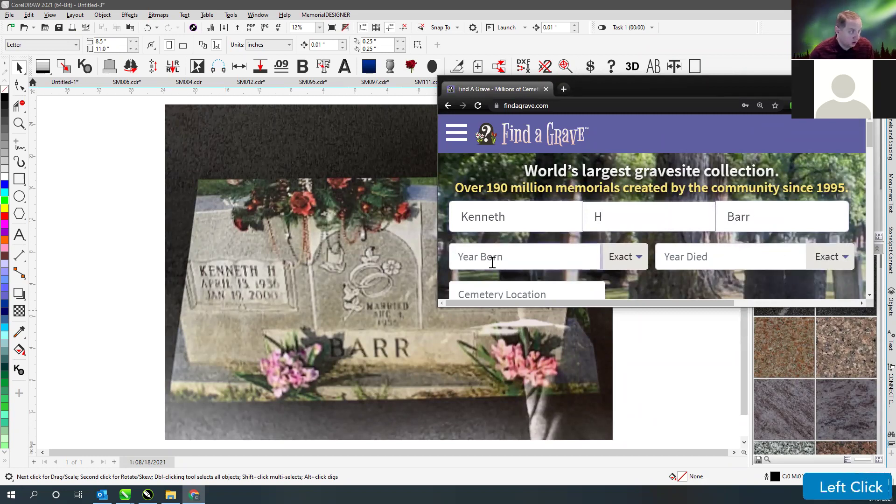
text(1936)
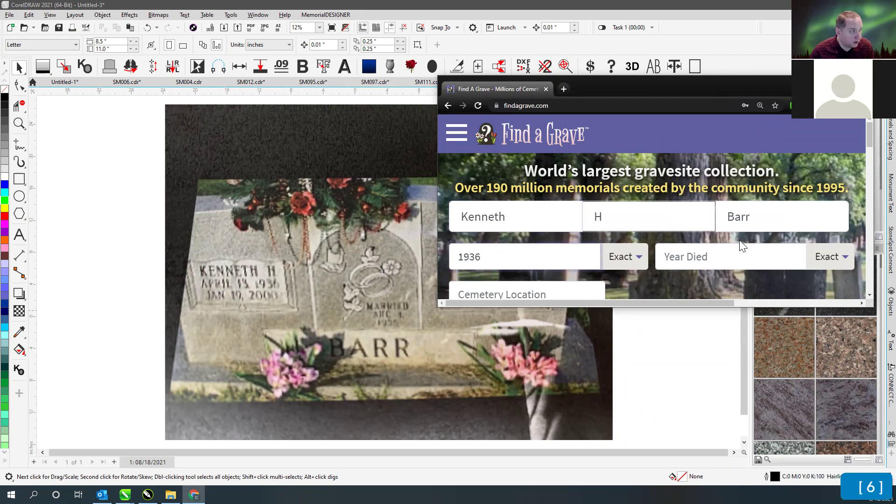
click(744, 252)
text(2000)
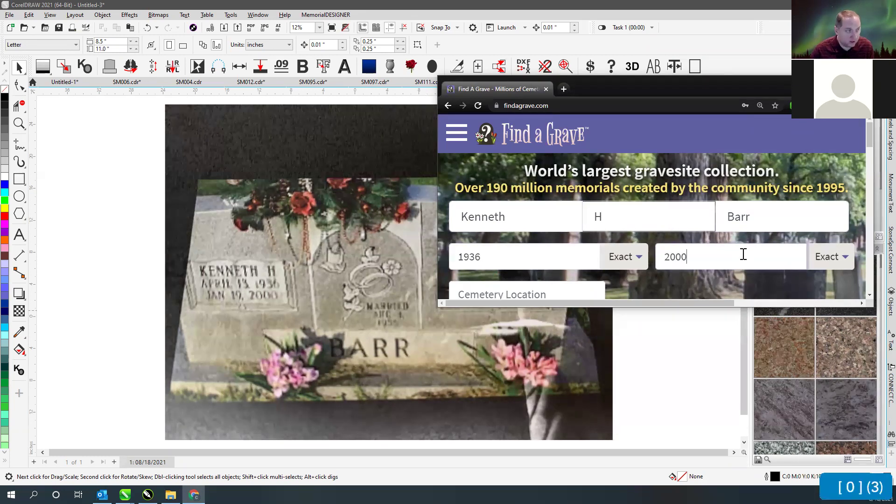
scroll(631, 256, down, 3)
click(503, 256)
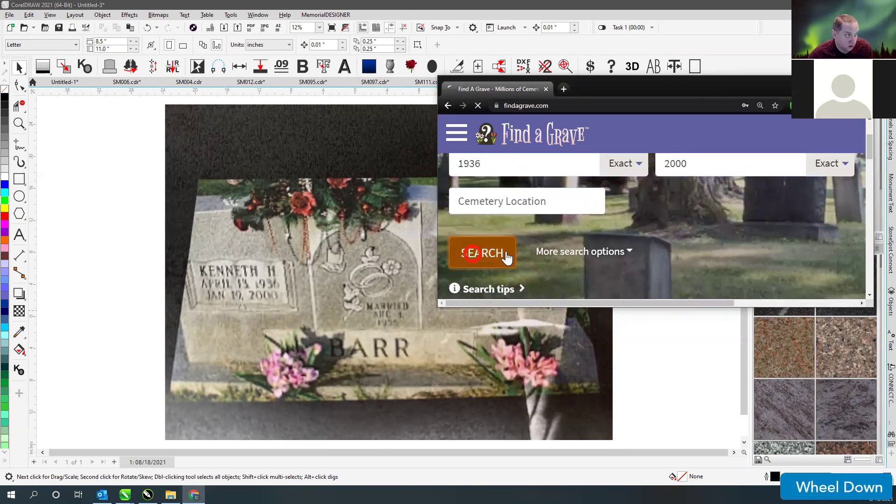
- Open the matching memorial, view its headstone photo at original size, and copy the image
double_click(717, 85)
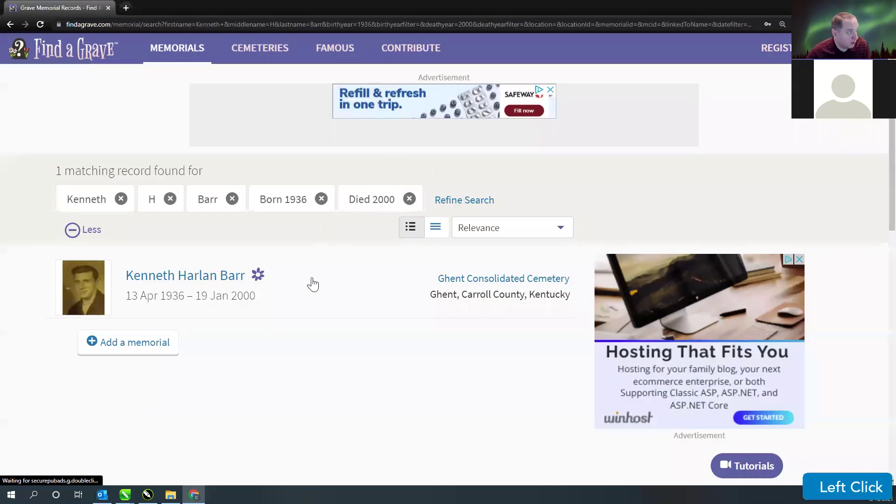
click(160, 279)
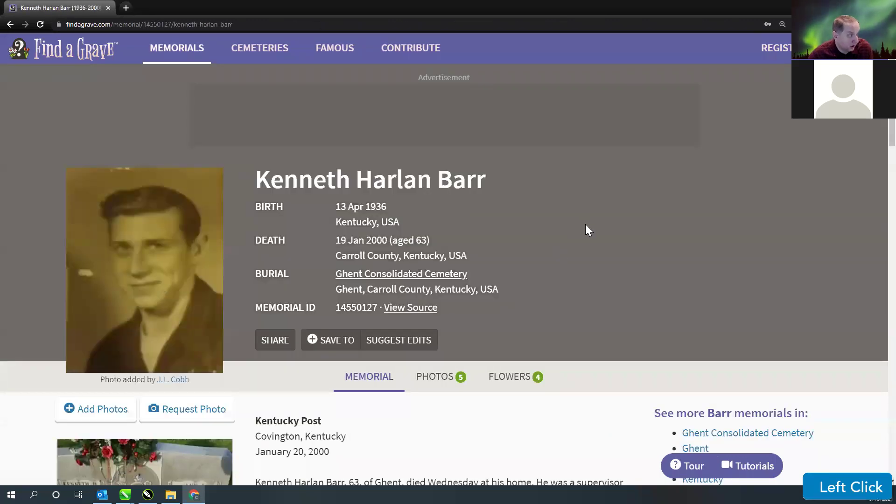
scroll(194, 340, down, 3)
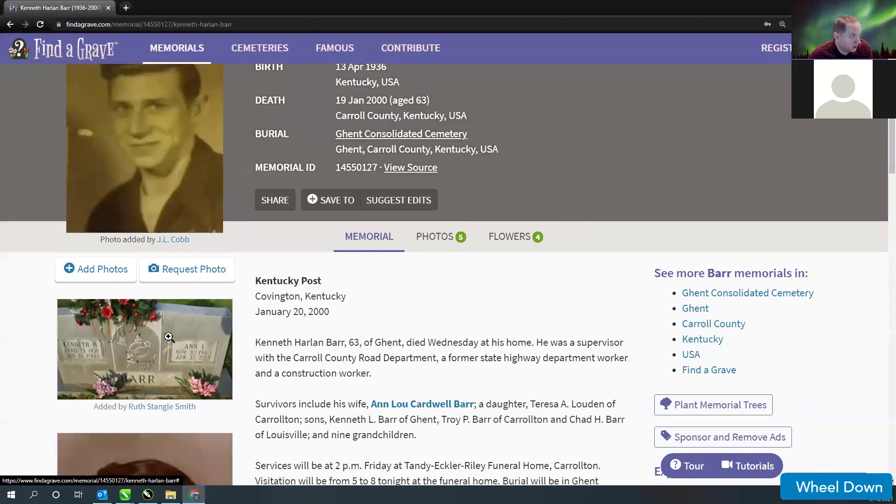
click(168, 337)
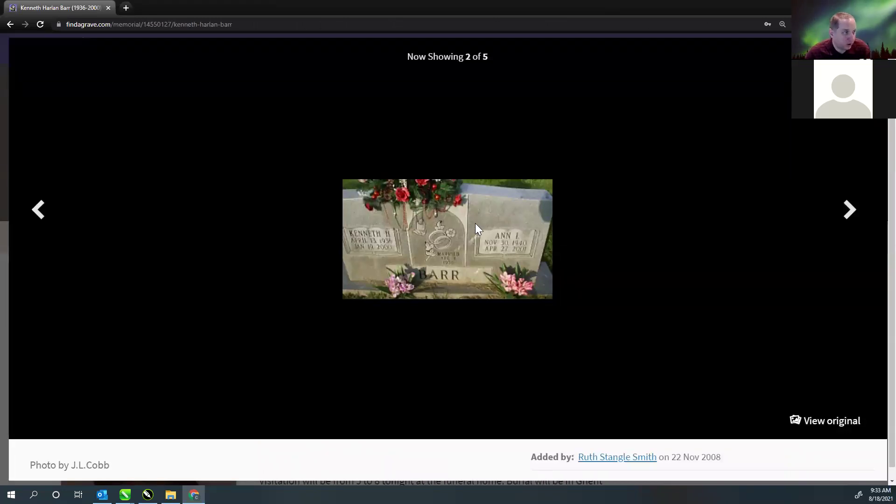
click(824, 426)
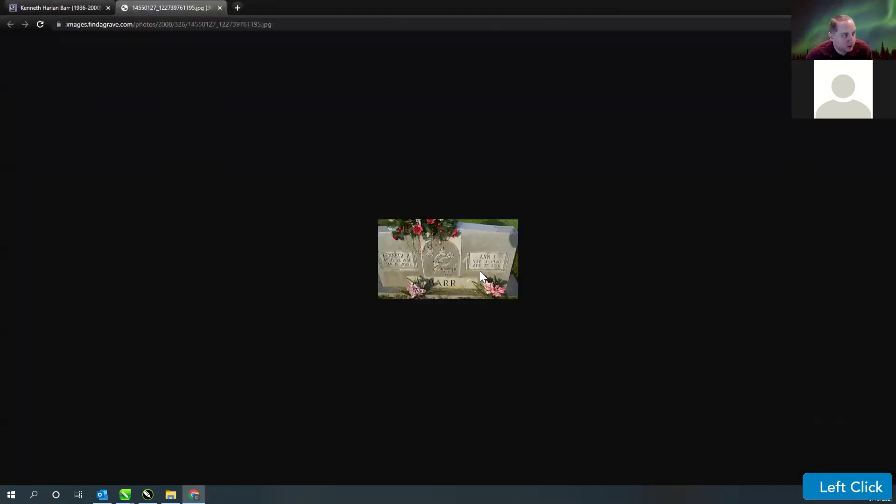
right_click(436, 254)
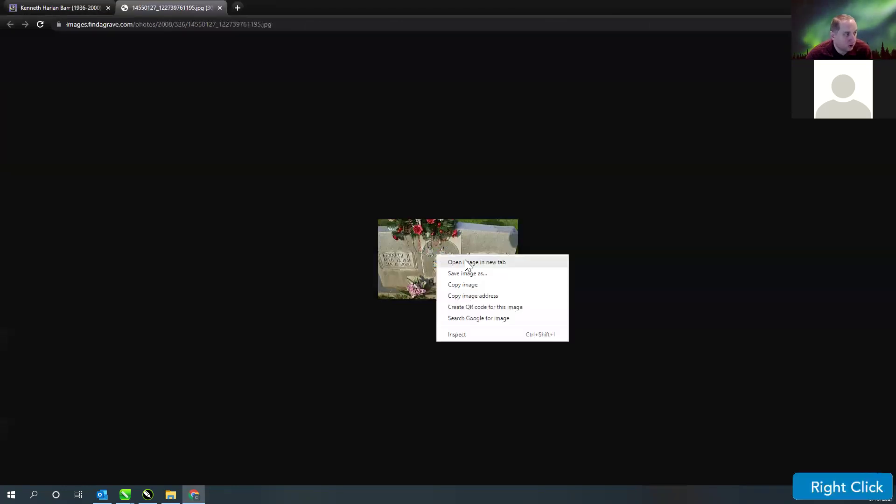
click(470, 289)
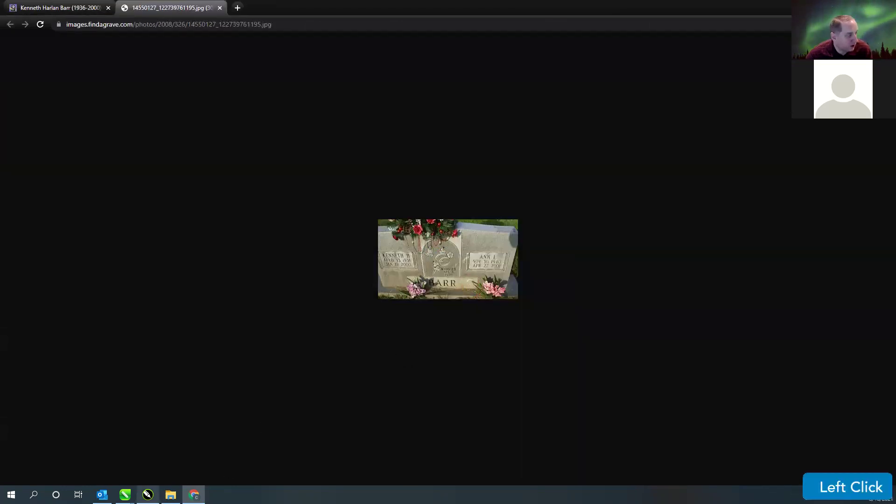
- Paste the copied photo into Untitled-3, enlarge it, and move it right of the scan
mouse_move(125, 494)
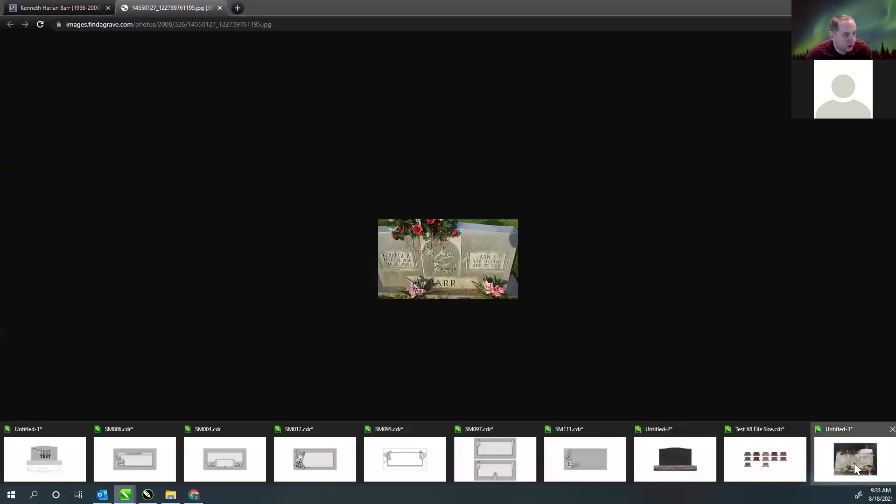
click(855, 459)
key(ctrl+v)
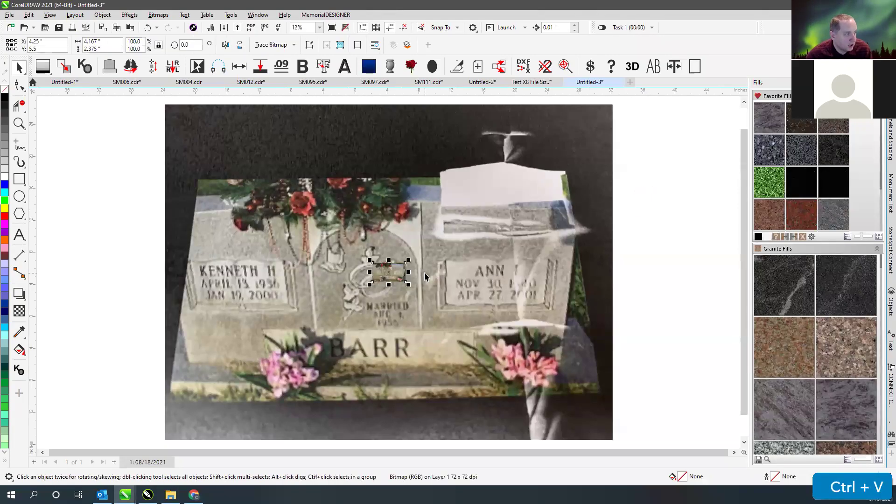
scroll(427, 278, down, 1)
drag(378, 258, 588, 139)
drag(295, 254, 658, 248)
- Zoom to fit all objects with F4 and return to the browser image
click(629, 288)
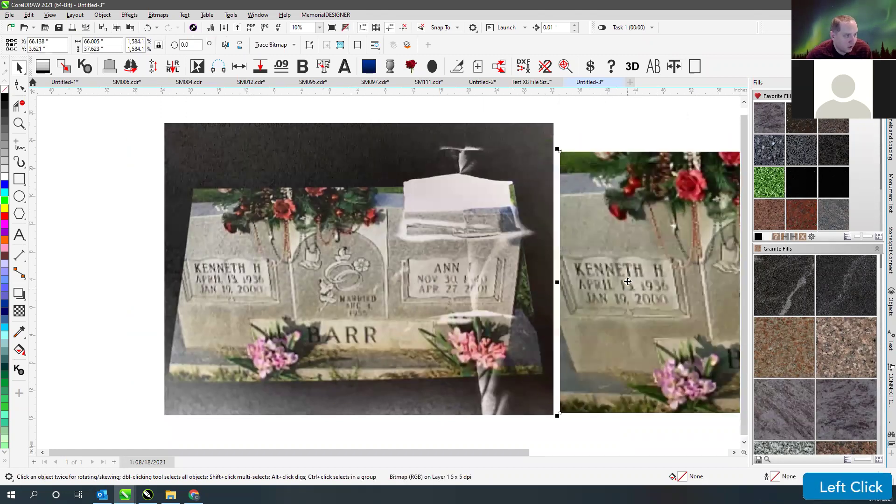
click(618, 134)
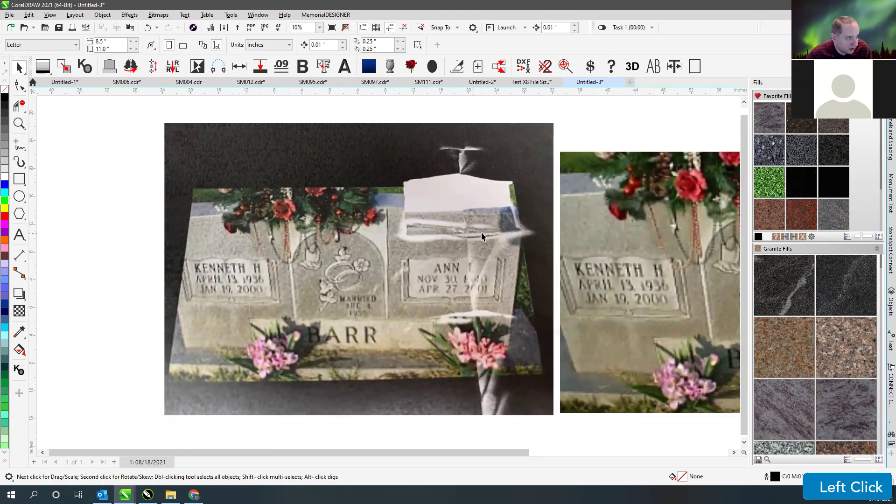
click(593, 135)
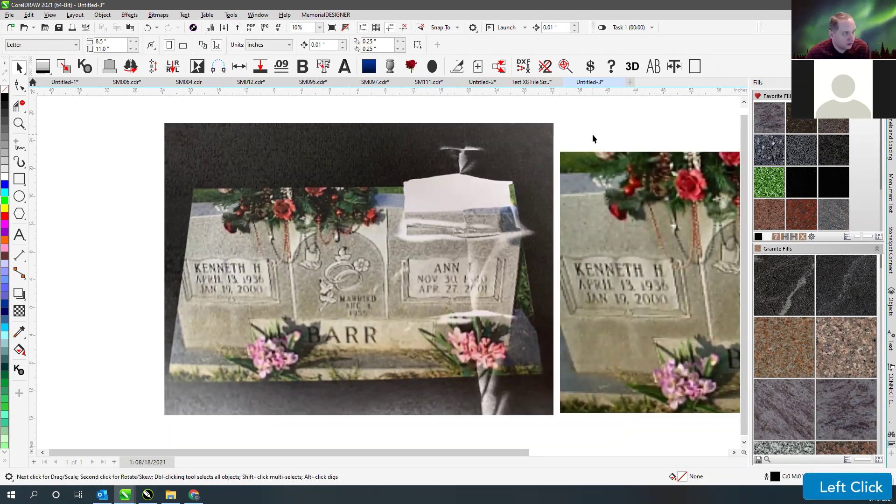
key(F4)
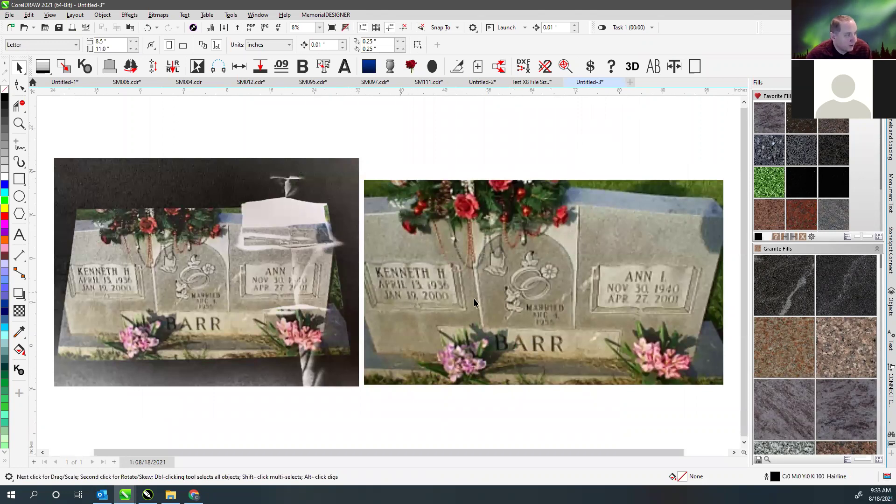
click(194, 495)
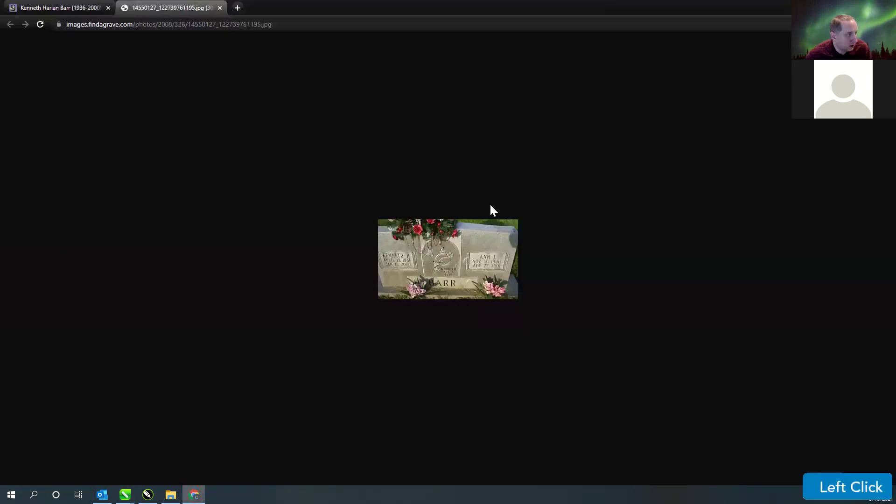
- Advance the memorial viewer to photo 5 of 5, copy its original image, and return to CorelDRAW
click(36, 9)
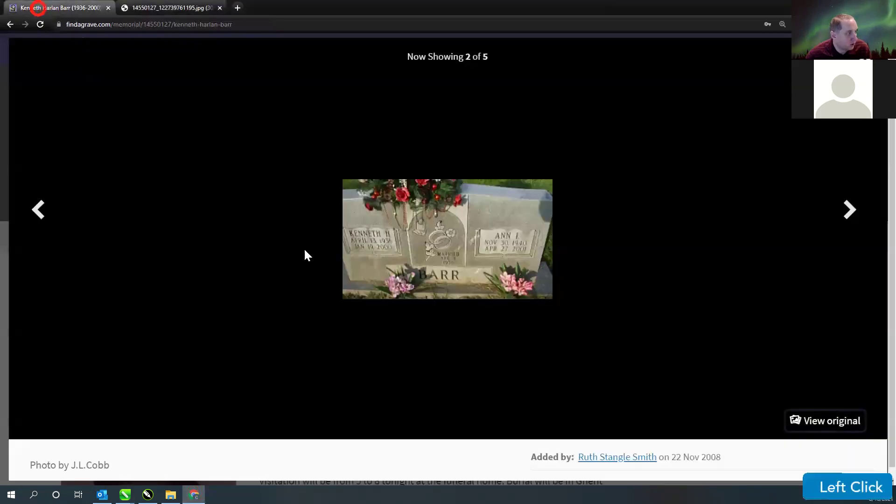
click(854, 209)
click(850, 212)
click(850, 212)
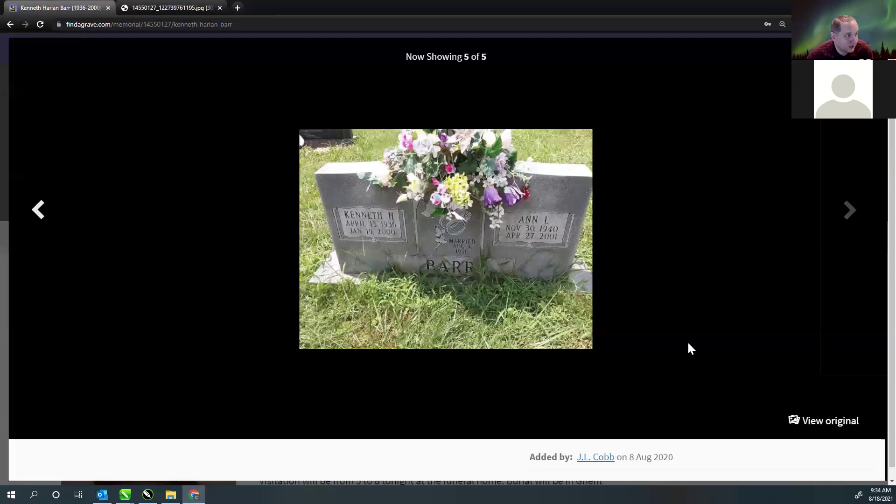
click(826, 422)
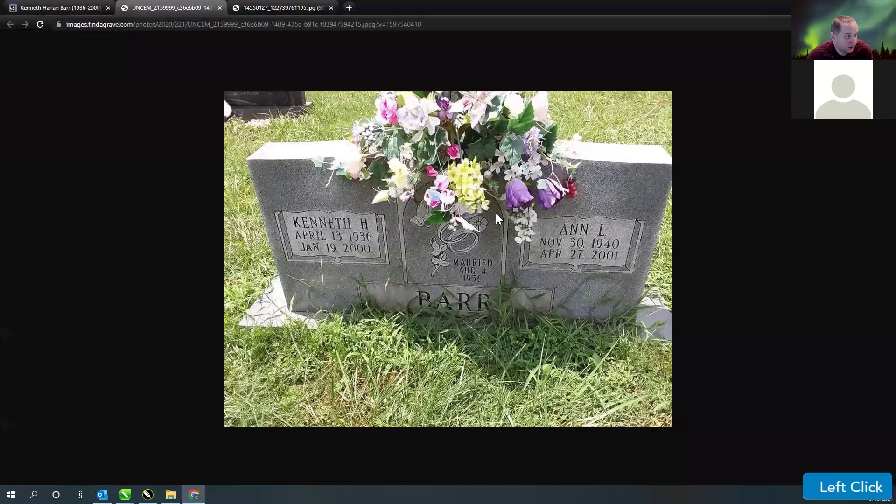
right_click(486, 213)
click(527, 245)
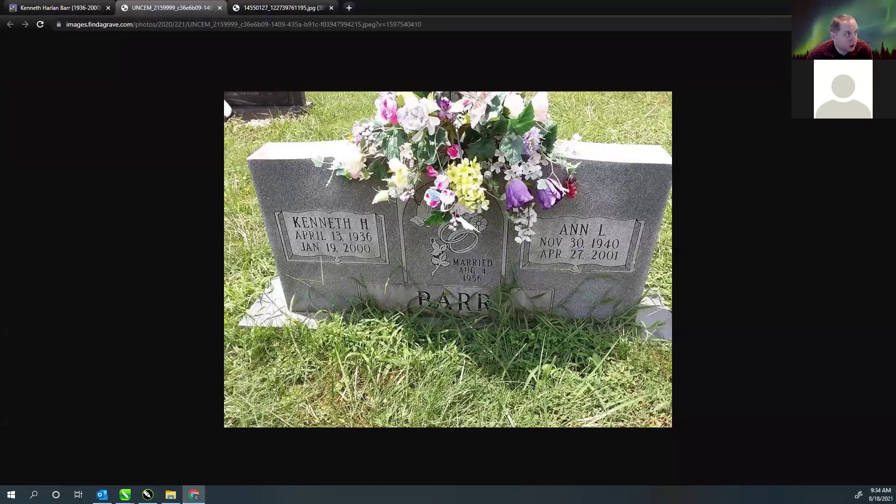
click(125, 494)
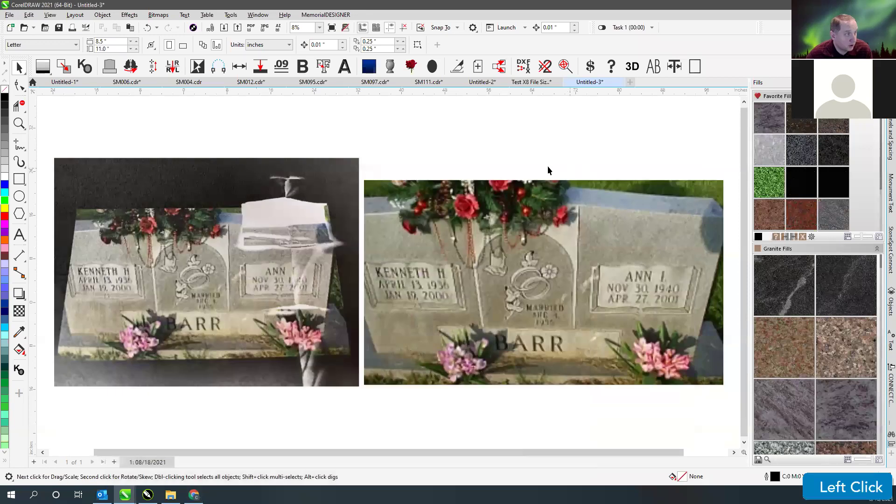
- Paste the grassy headstone photo, enlarge it about its centre, and shift it right and down
key(ctrl+v)
drag(245, 242, 477, 144)
click(434, 162)
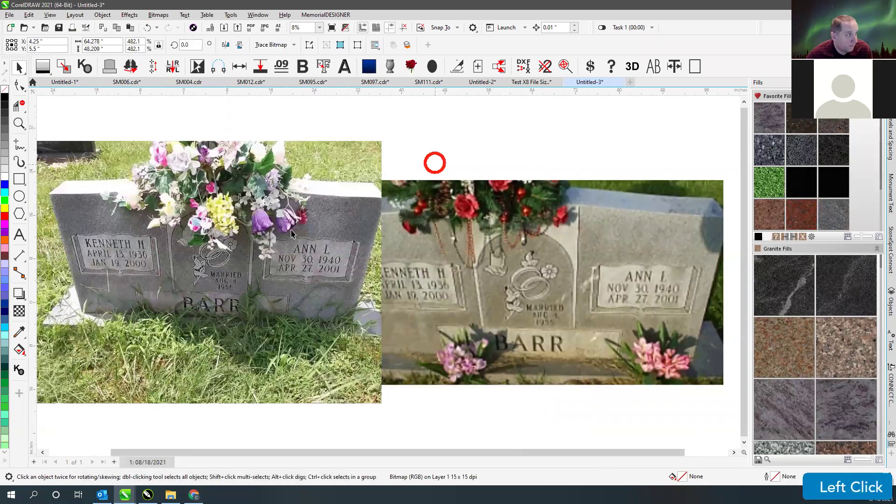
drag(353, 252, 407, 267)
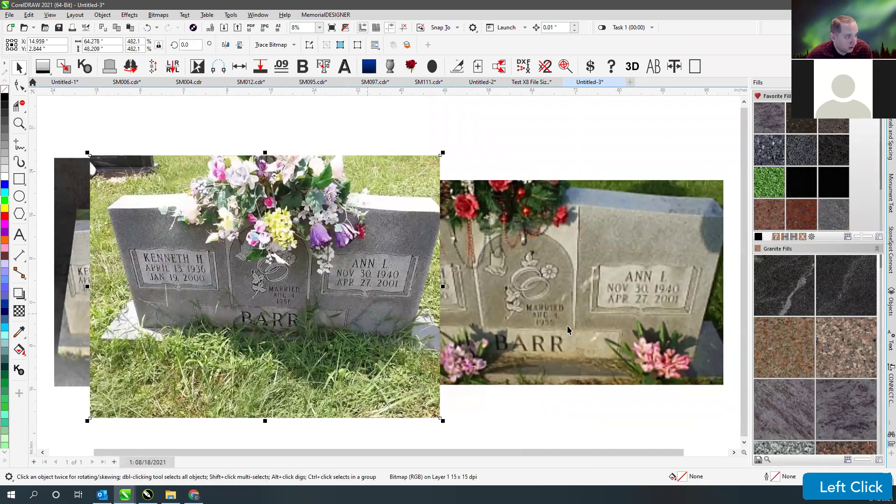
click(525, 166)
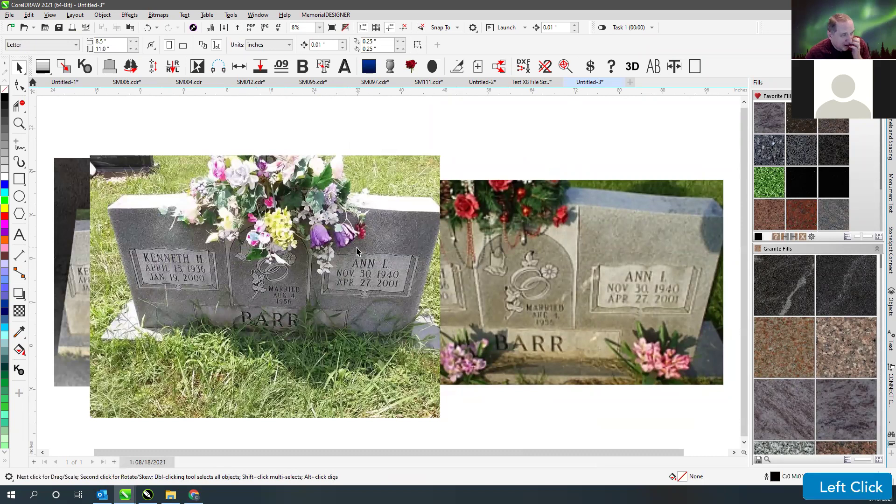
click(371, 125)
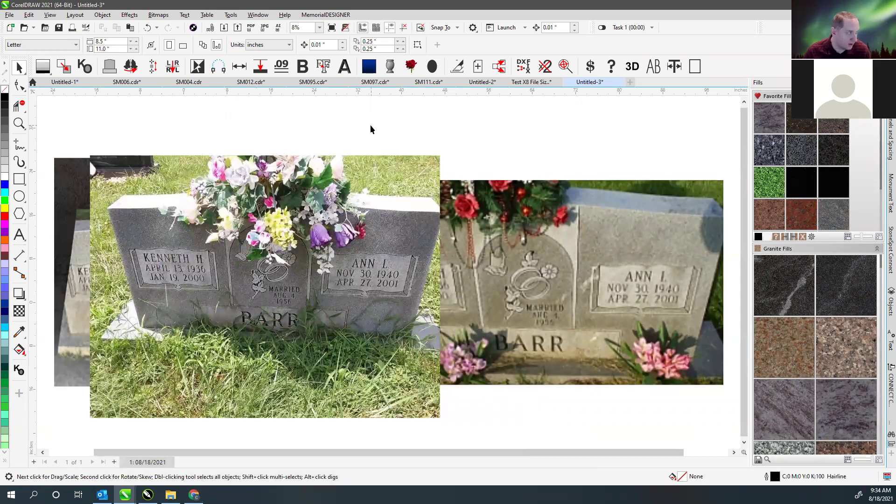
click(371, 125)
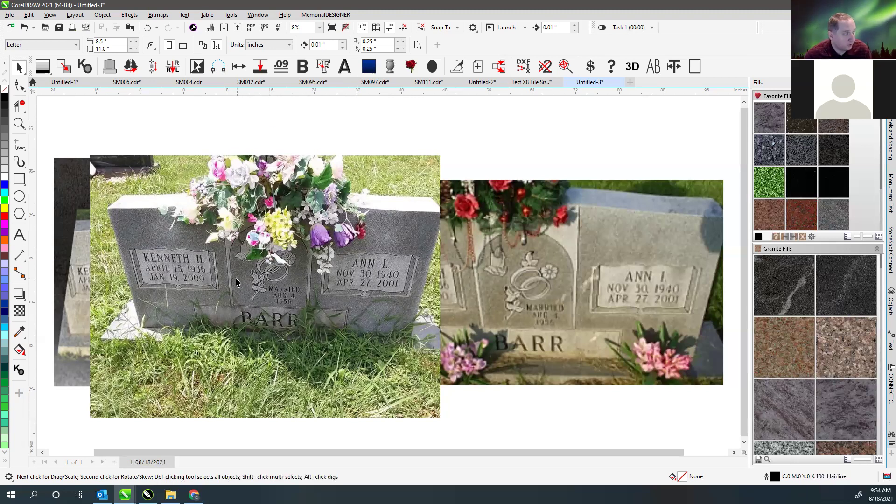
- Spread the three headstone photos apart into a side-by-side row
scroll(301, 276, down, 2)
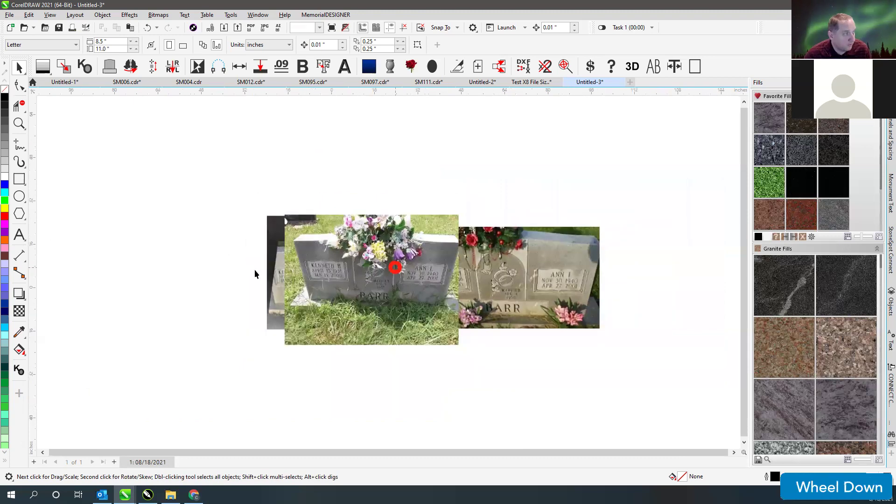
click(276, 273)
drag(516, 282, 580, 283)
click(474, 182)
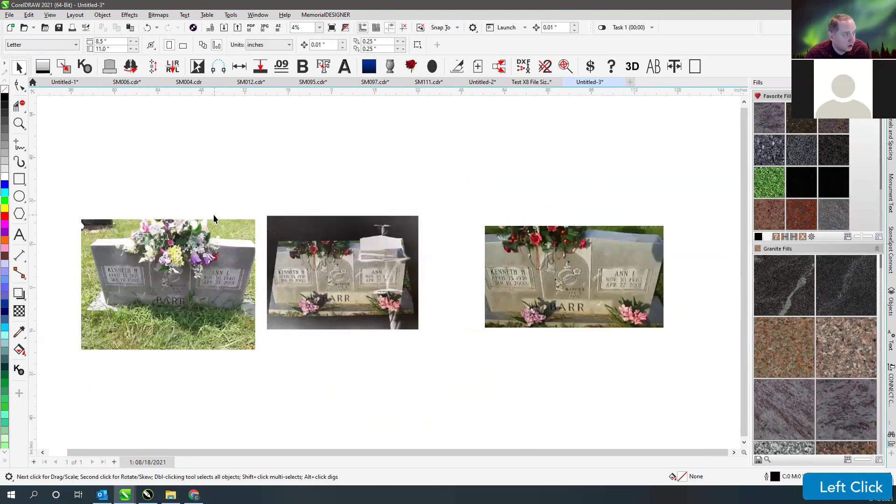
drag(342, 260, 381, 265)
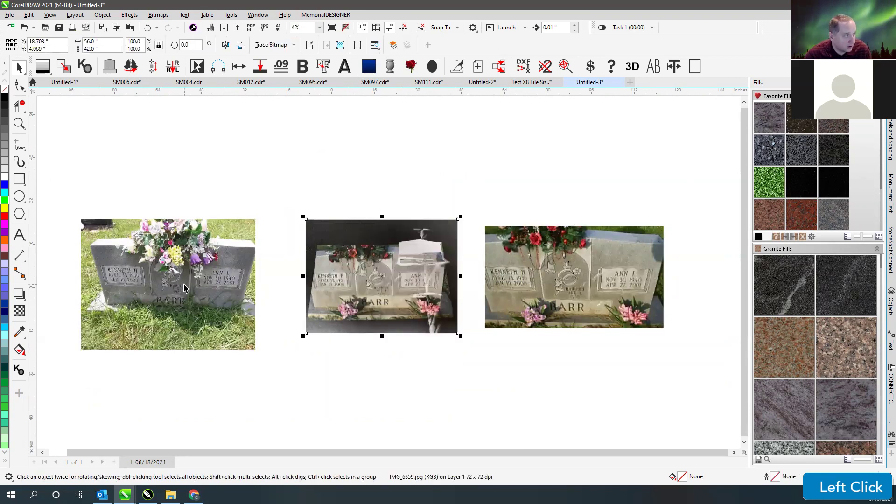
scroll(170, 280, up, 3)
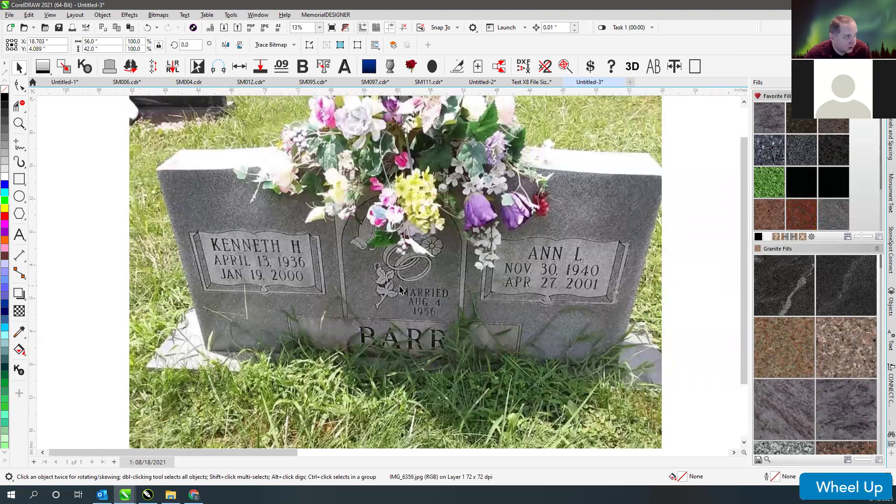
scroll(400, 290, down, 3)
click(232, 145)
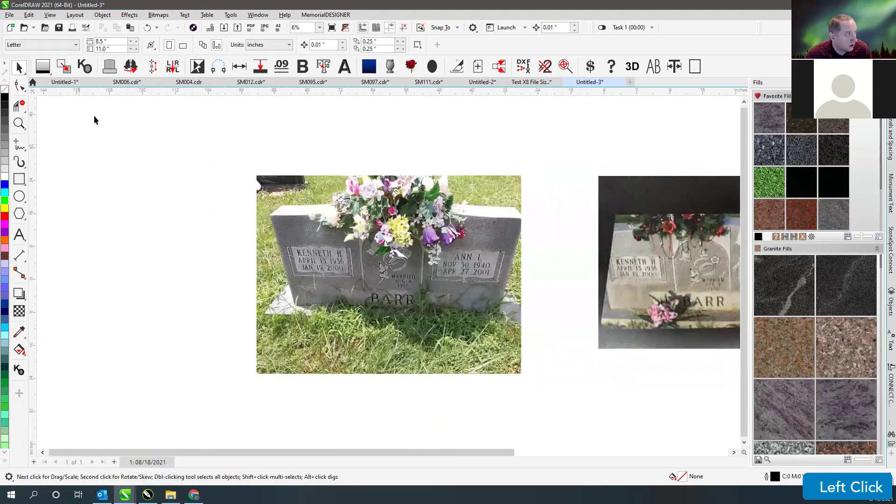
- Build a Serp Top tablet with length 42 and height 24 in Shape Builder
click(111, 68)
click(181, 45)
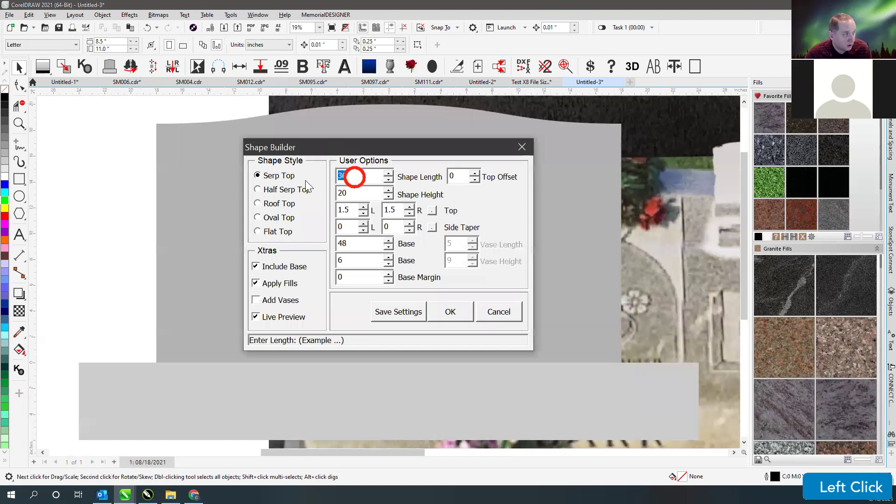
text(42)
key(Tab)
text(24)
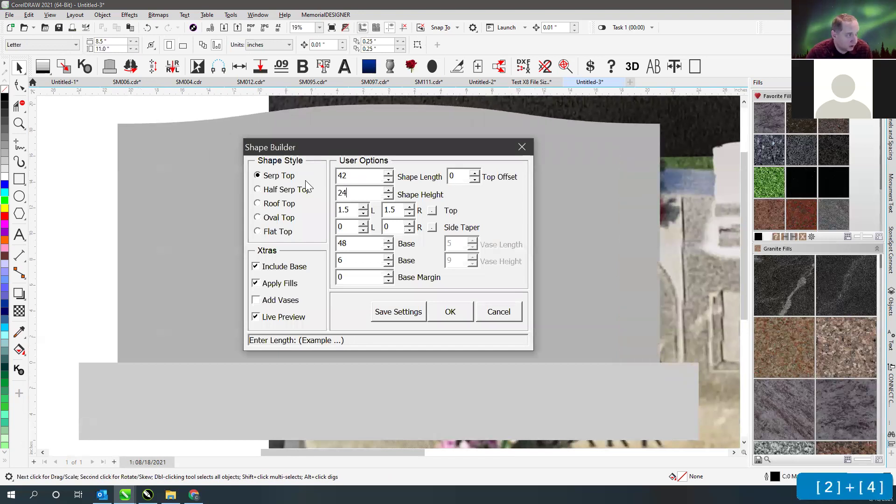
key(Tab)
click(450, 312)
- Delete the tablet's base rectangle and drag the tablet left toward the photos
scroll(387, 271, down, 2)
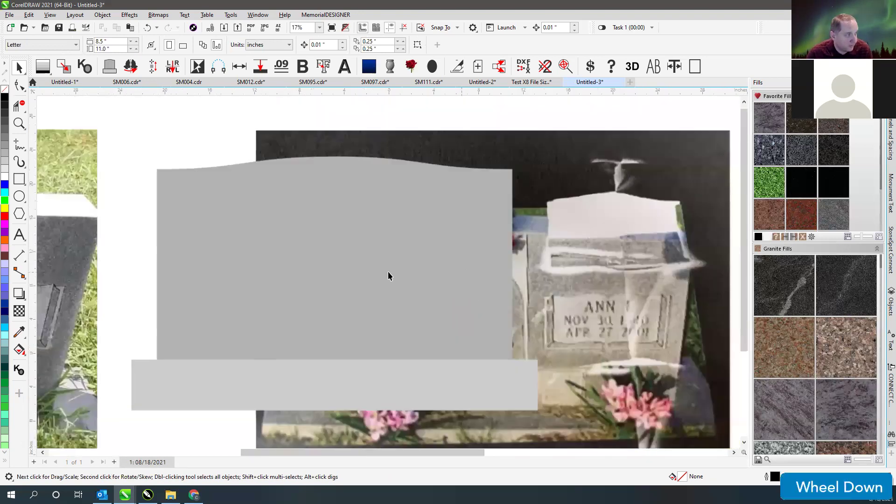
click(374, 343)
key(Delete)
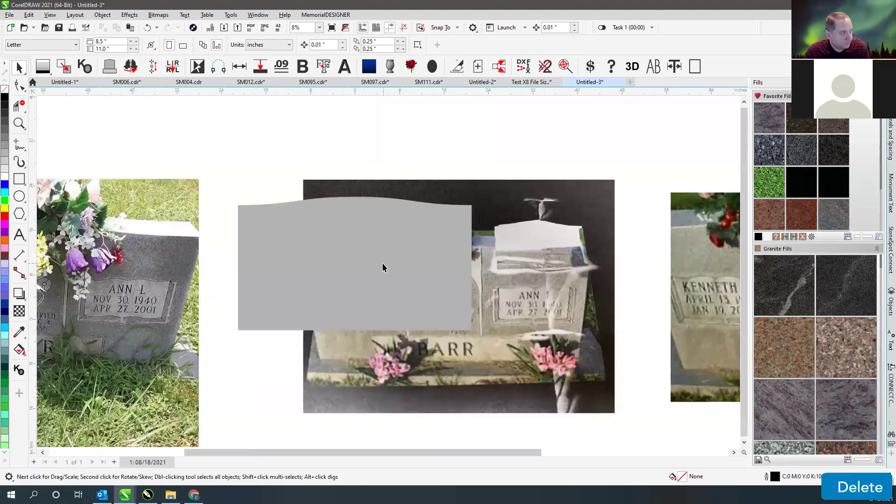
drag(241, 294, 70, 294)
scroll(388, 272, down, 1)
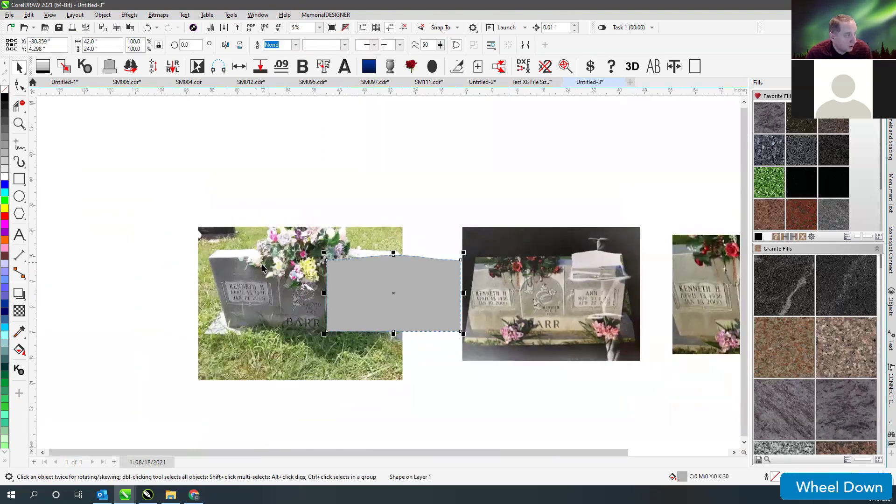
- Drag the grey serp-top tablet onto the headstone in the grassy photo
click(176, 251)
drag(370, 300, 188, 278)
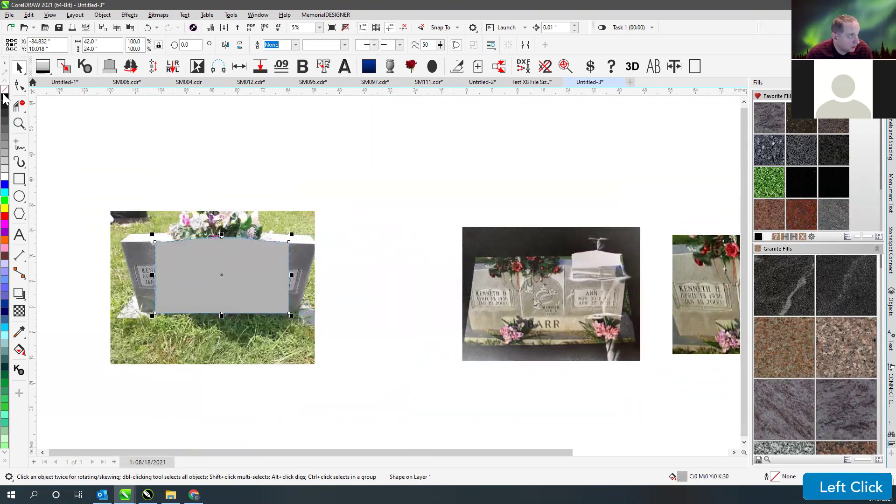
click(157, 225)
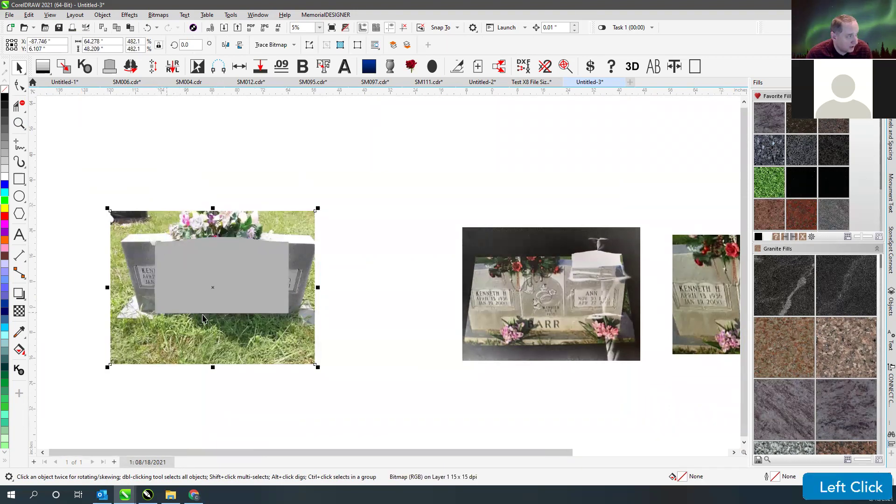
click(251, 203)
click(240, 230)
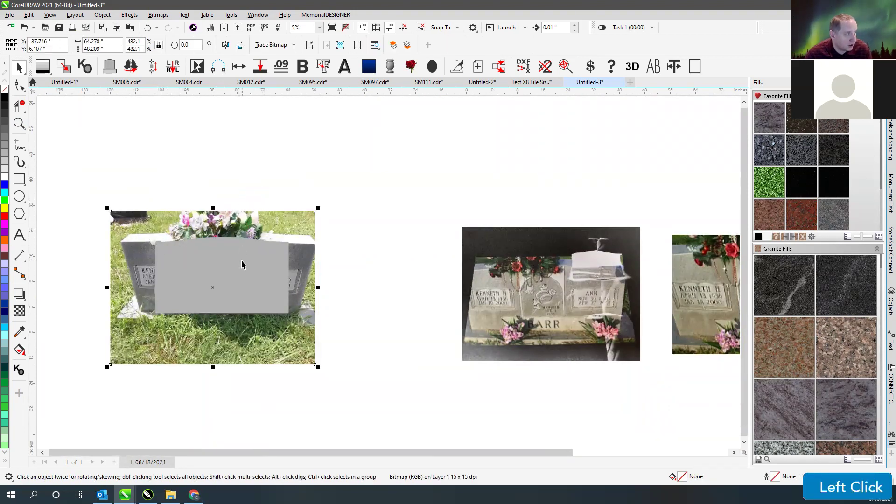
scroll(241, 264, up, 1)
click(386, 270)
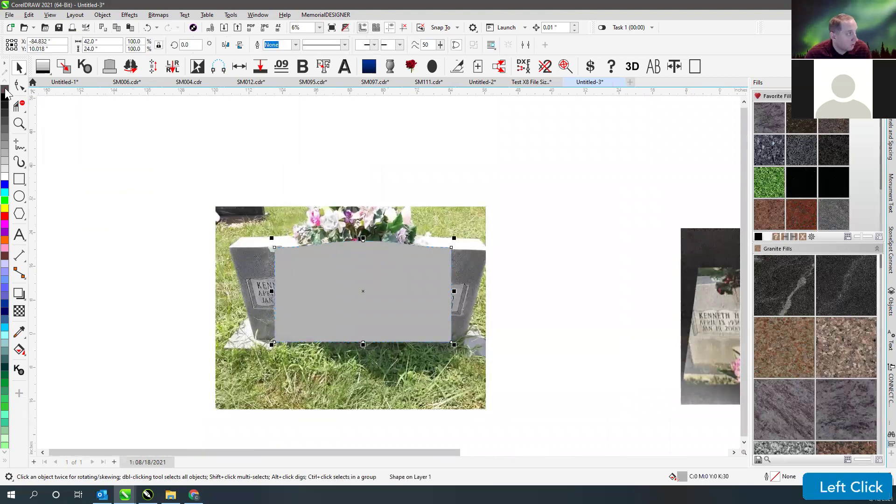
click(311, 158)
- Check the tablet's fit over the headstone in wireframe view, then restore full-colour view
key(v)
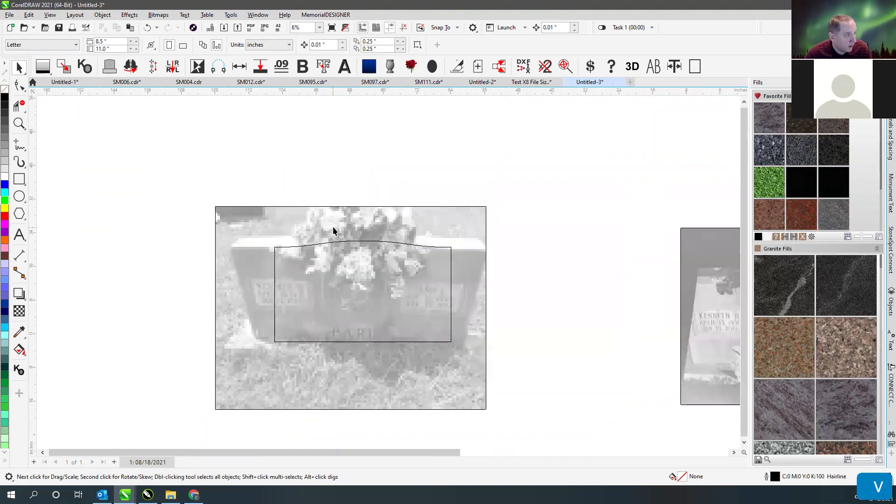
scroll(388, 271, up, 4)
scroll(387, 270, down, 2)
scroll(388, 271, up, 2)
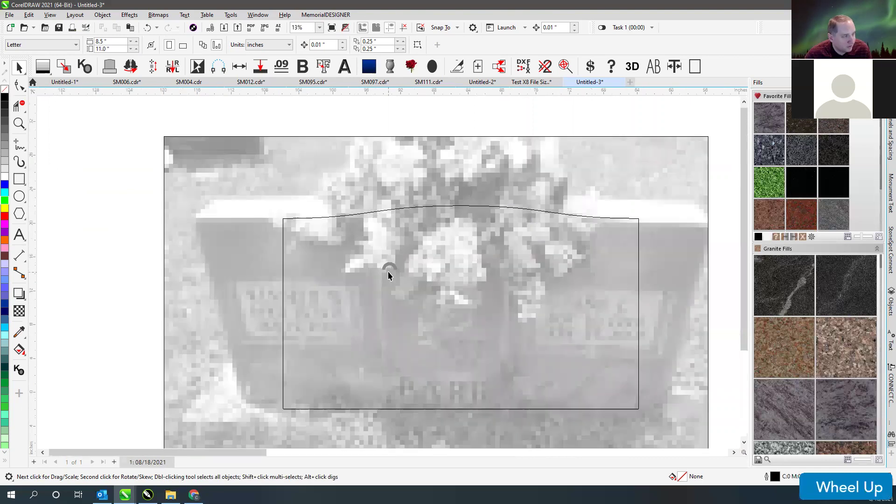
scroll(388, 275, up, 3)
scroll(388, 275, down, 1)
scroll(340, 255, down, 1)
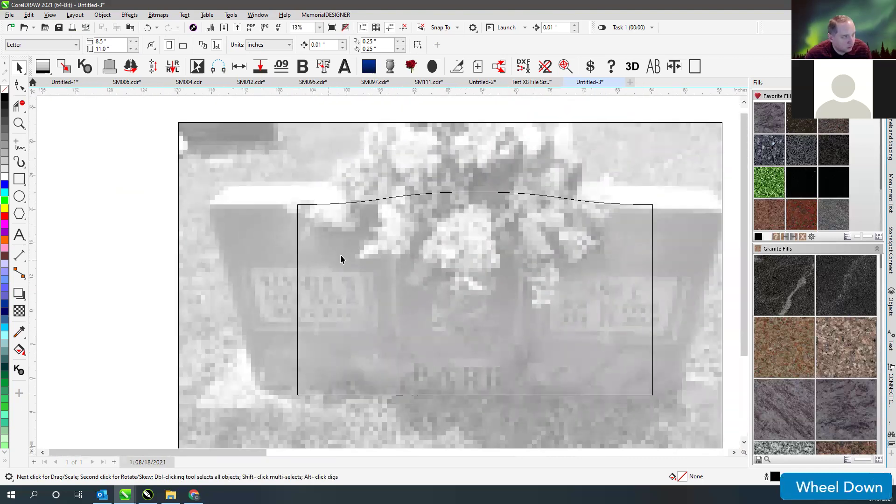
click(213, 138)
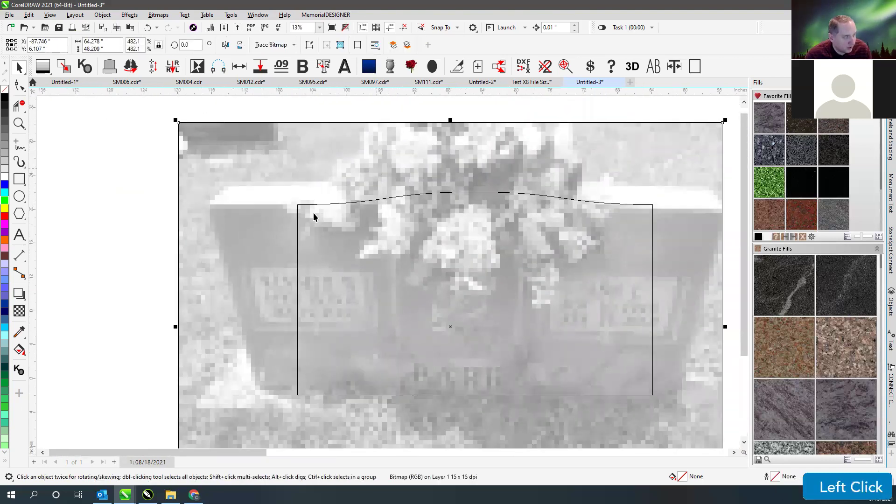
scroll(387, 272, down, 1)
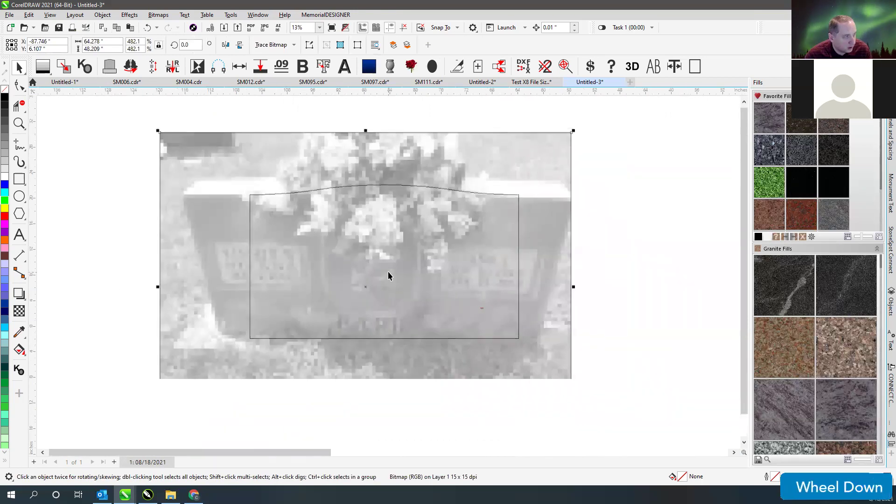
key(v)
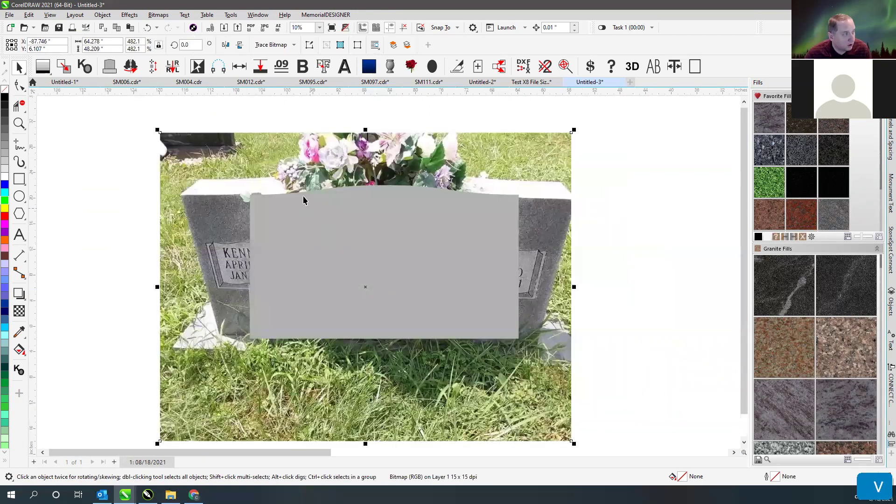
click(306, 204)
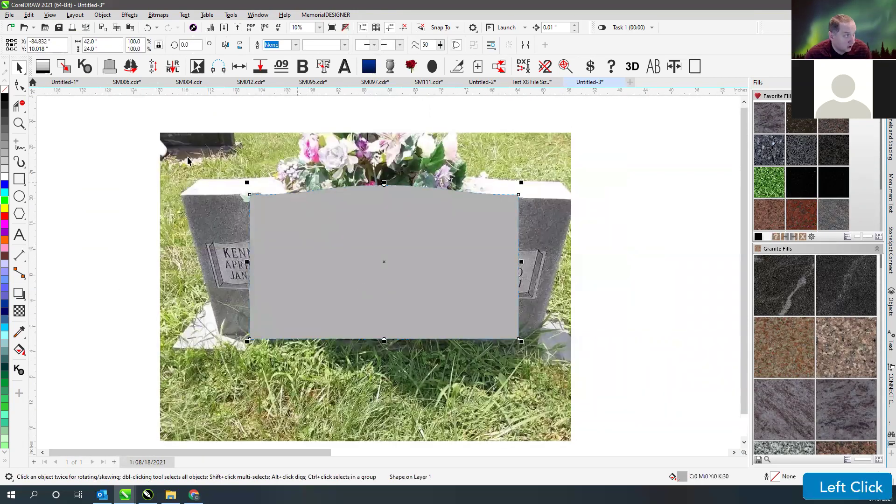
- Give the tablet a black hairline outline with no fill, and shift the photo right and down beneath it
right_click(5, 95)
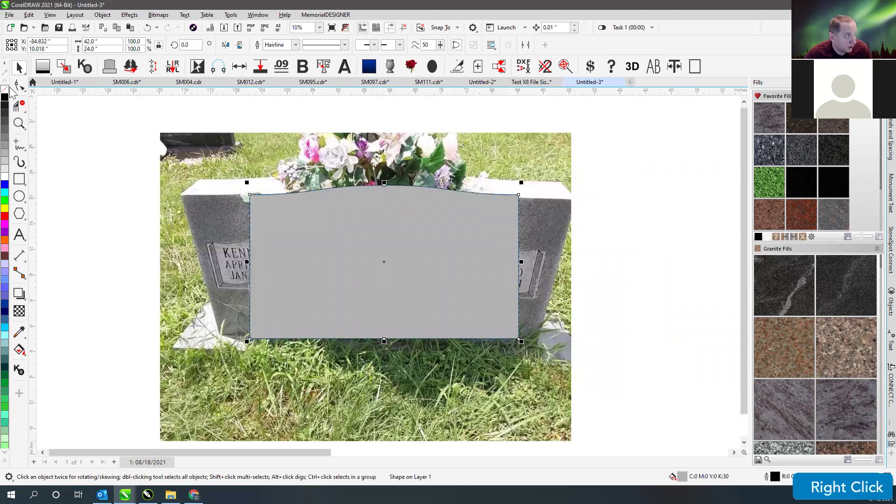
click(5, 90)
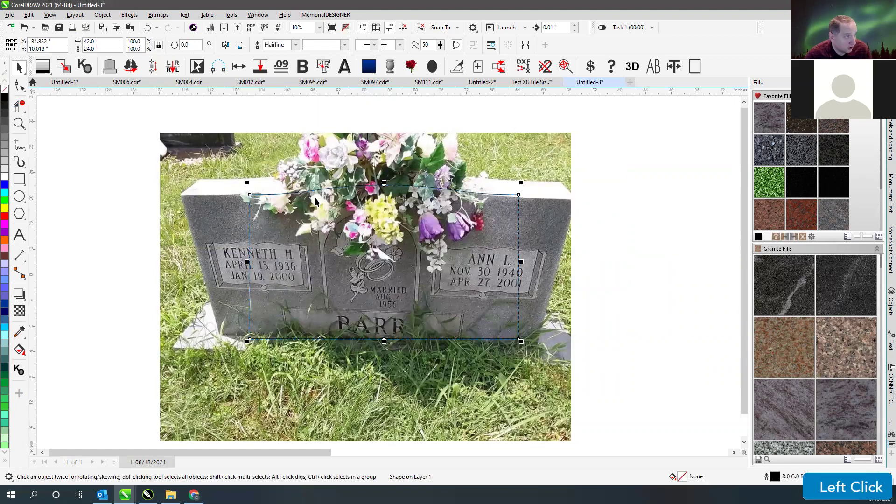
click(323, 186)
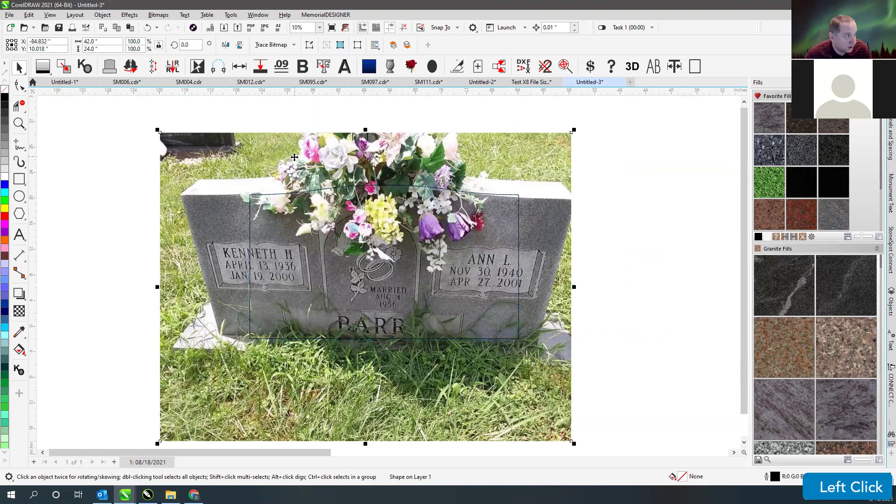
click(293, 195)
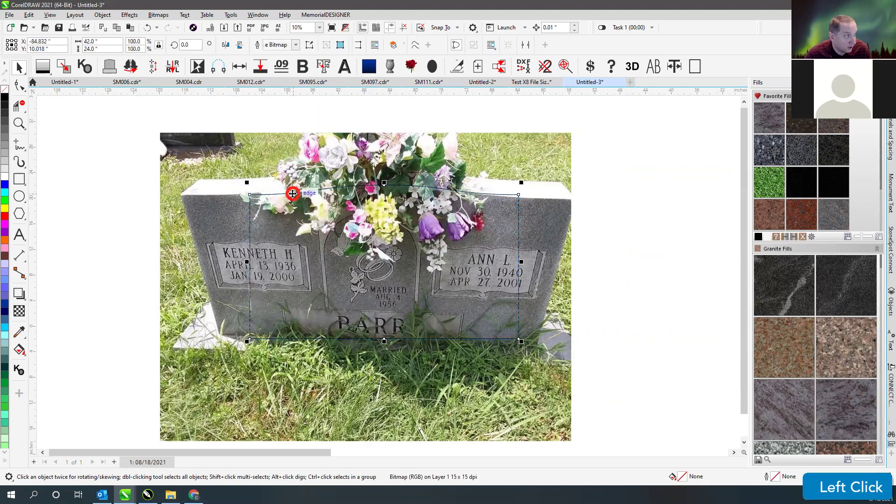
click(219, 176)
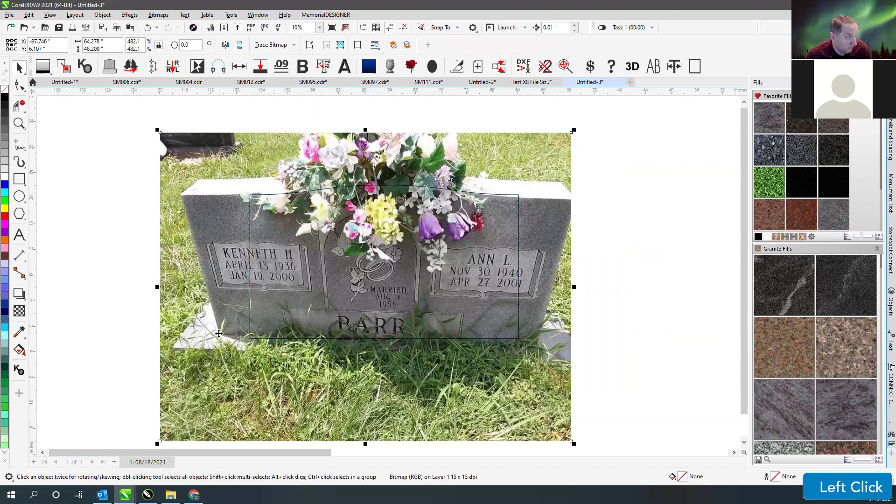
drag(219, 333, 251, 341)
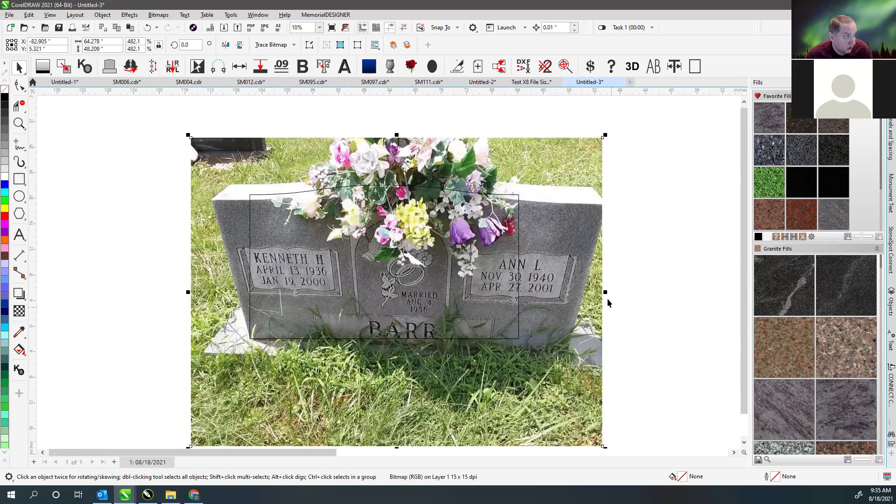
- Add an editable perspective to the headstone photo from the Object menu
click(121, 18)
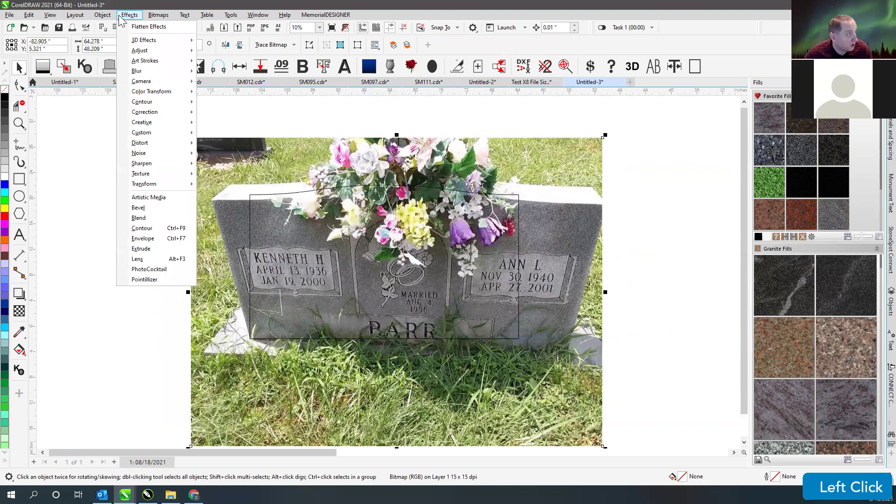
mouse_move(102, 15)
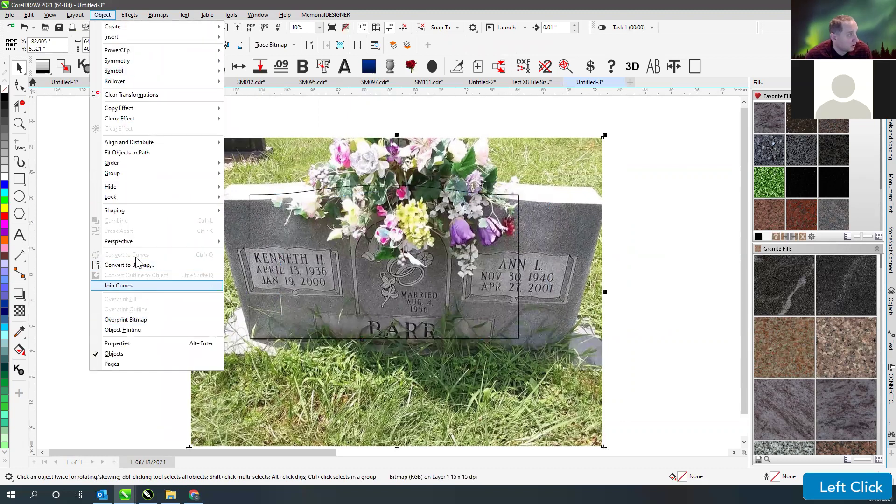
mouse_move(220, 241)
click(276, 244)
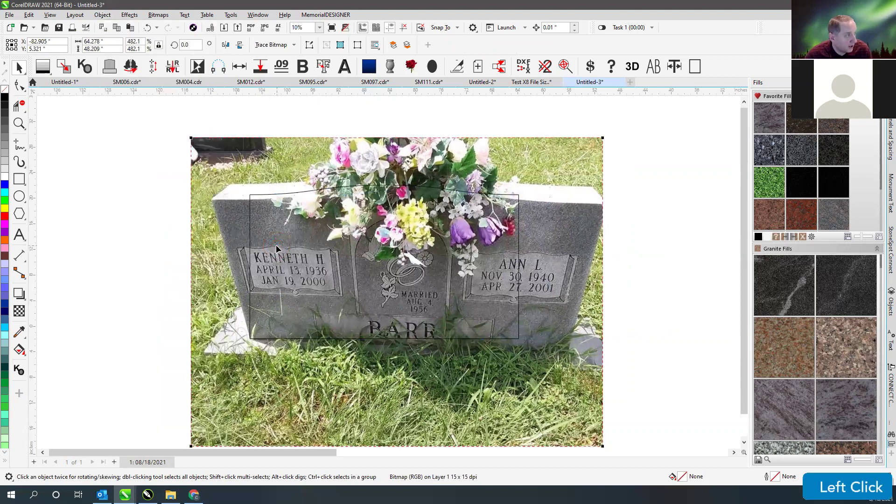
- Pull the photo's top corners inward and down, then select the tablet outline with Tab
drag(191, 139, 243, 140)
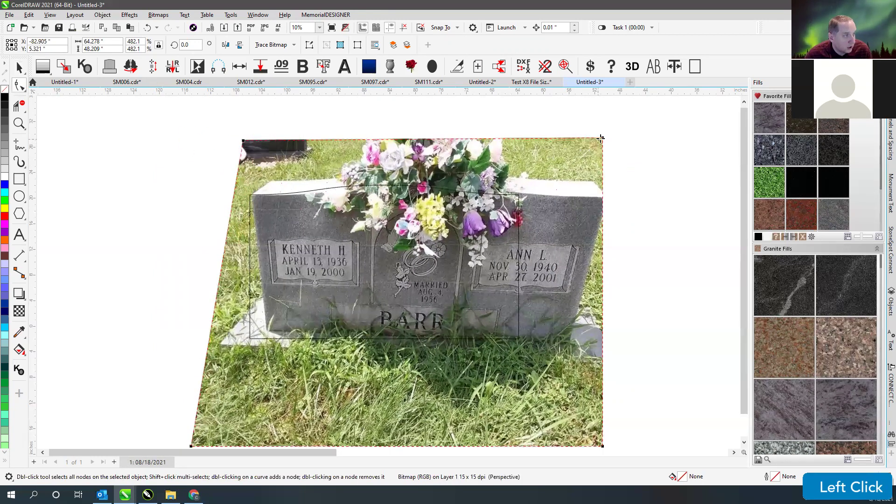
drag(600, 138, 506, 146)
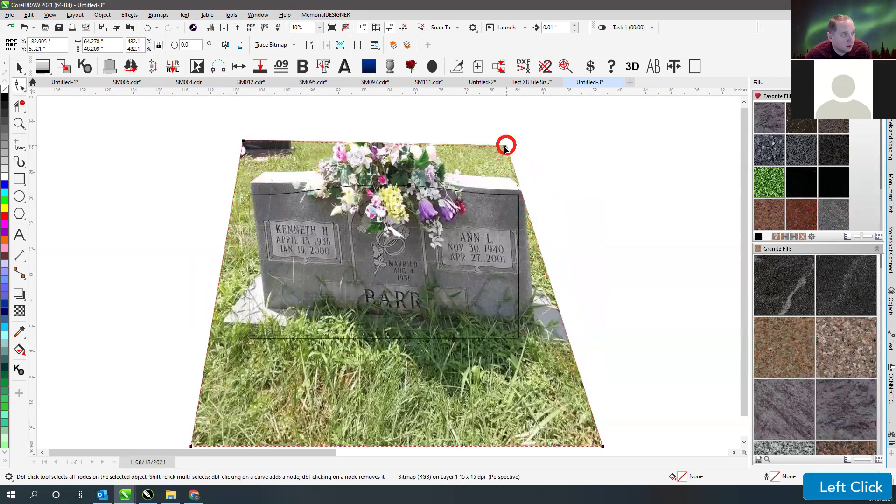
drag(507, 145, 502, 147)
scroll(419, 321, down, 1)
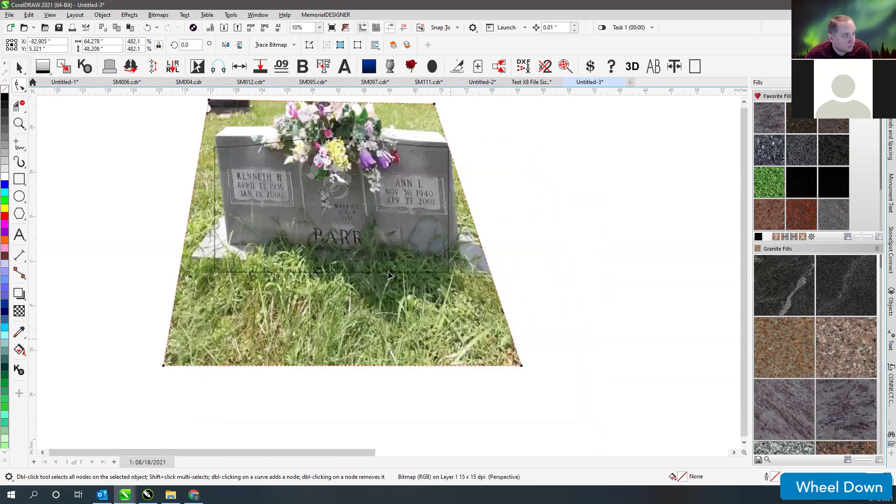
drag(209, 99, 209, 109)
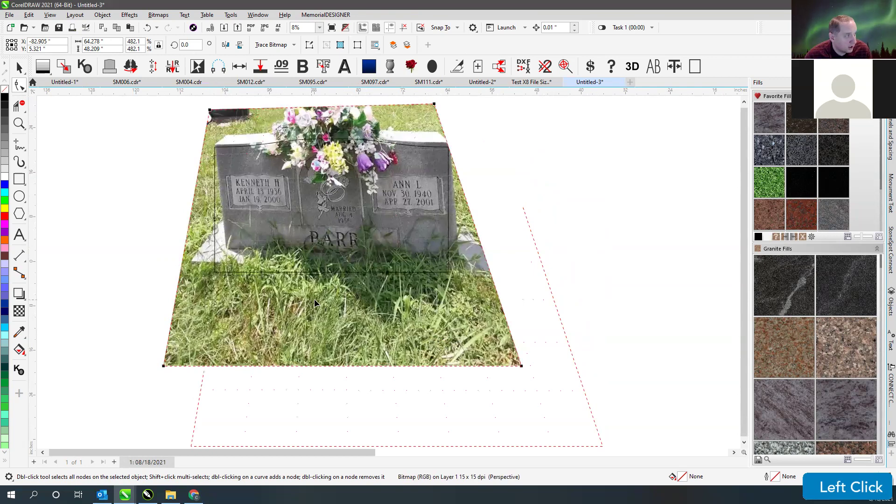
scroll(366, 311, down, 1)
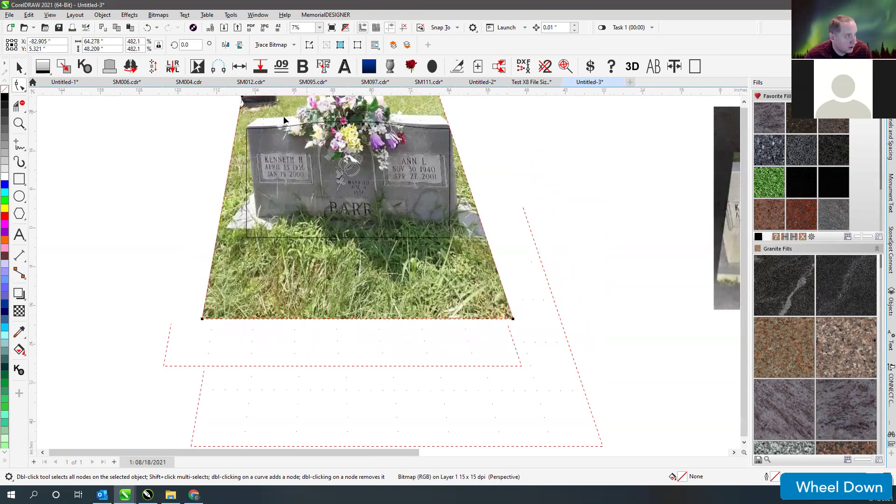
click(19, 67)
key(Tab)
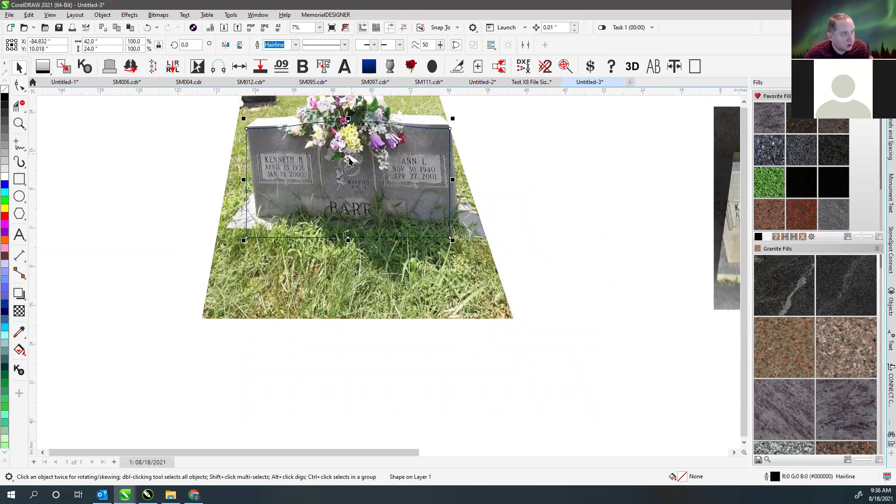
- Replace the tablet outline via Shape Builder with a Serp Top 42 long, height changed from 24 to 20
click(171, 150)
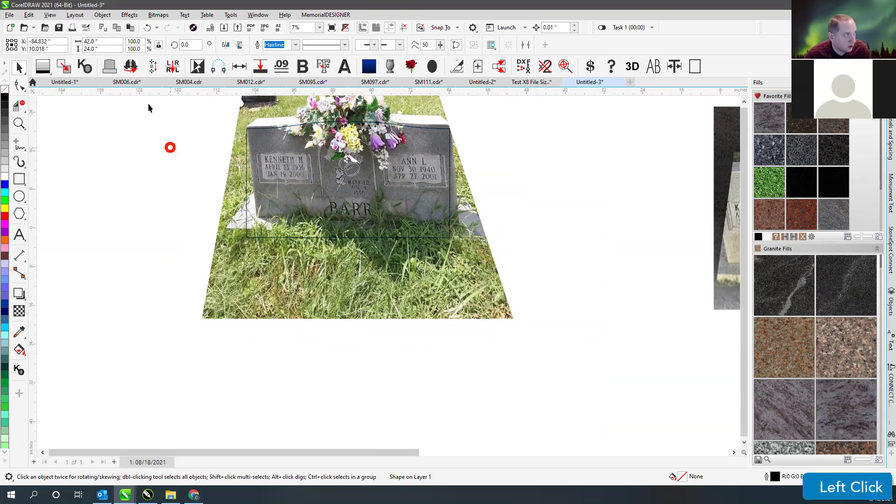
click(266, 129)
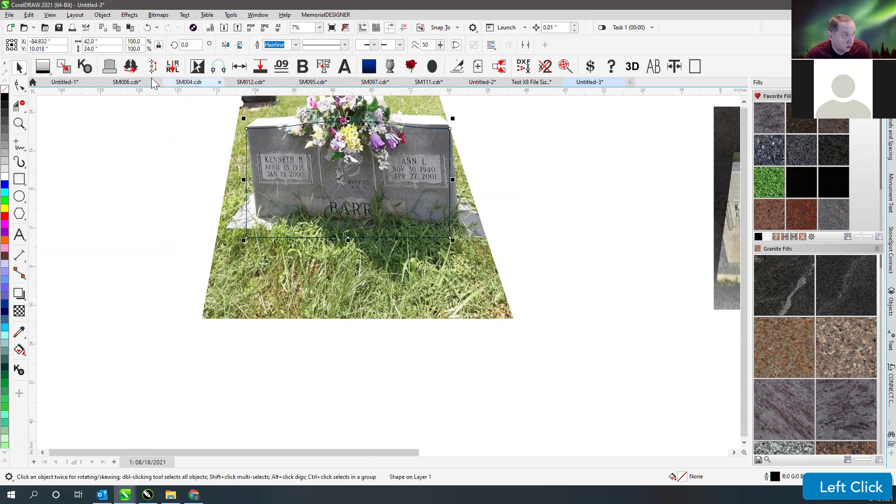
click(108, 66)
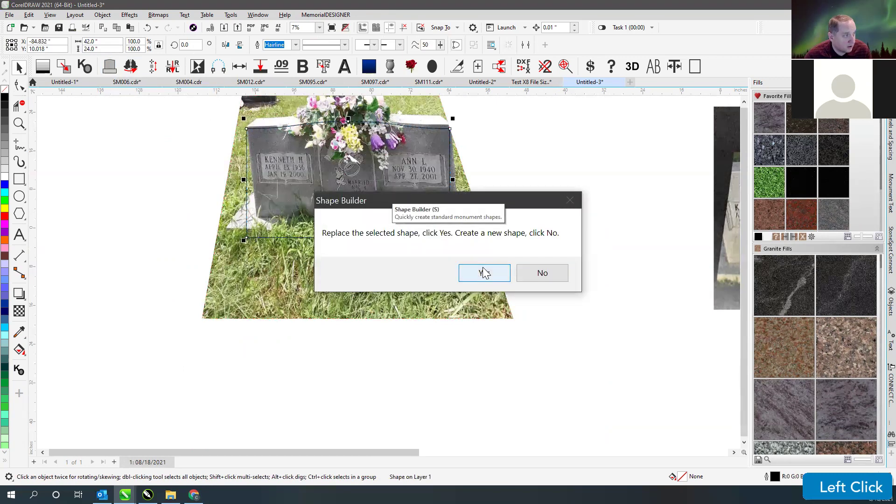
click(476, 273)
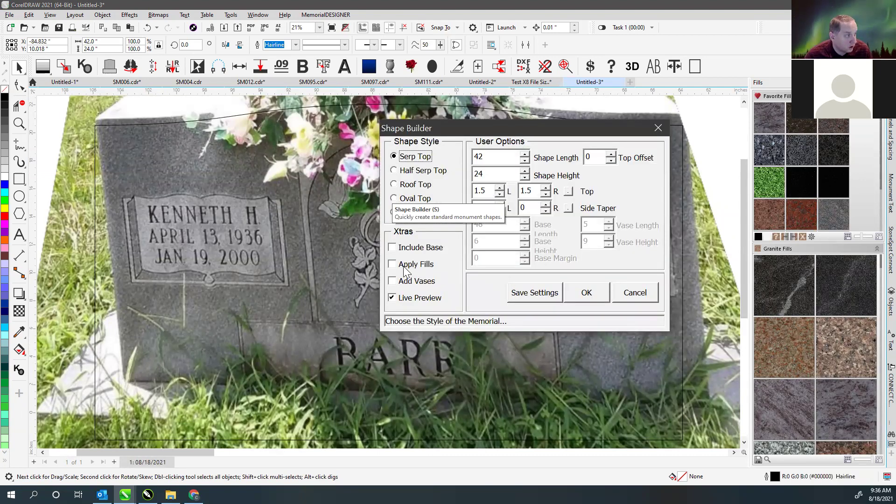
drag(407, 134, 156, 137)
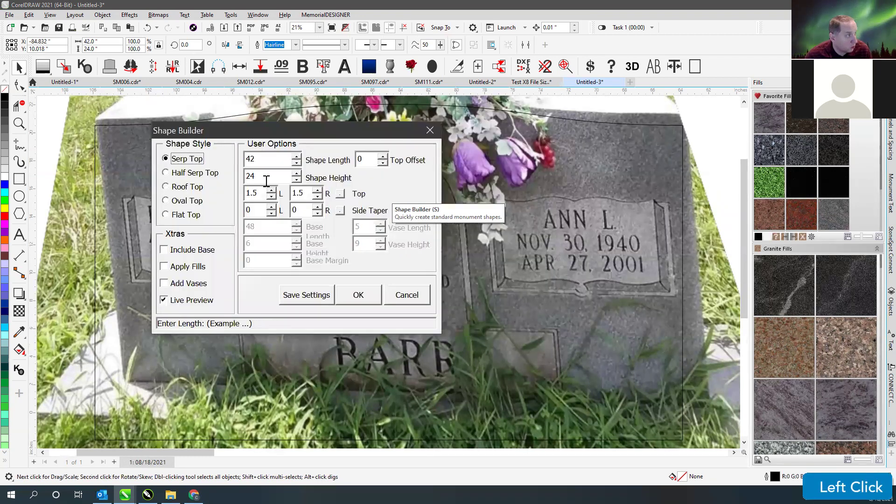
double_click(251, 178)
text(20)
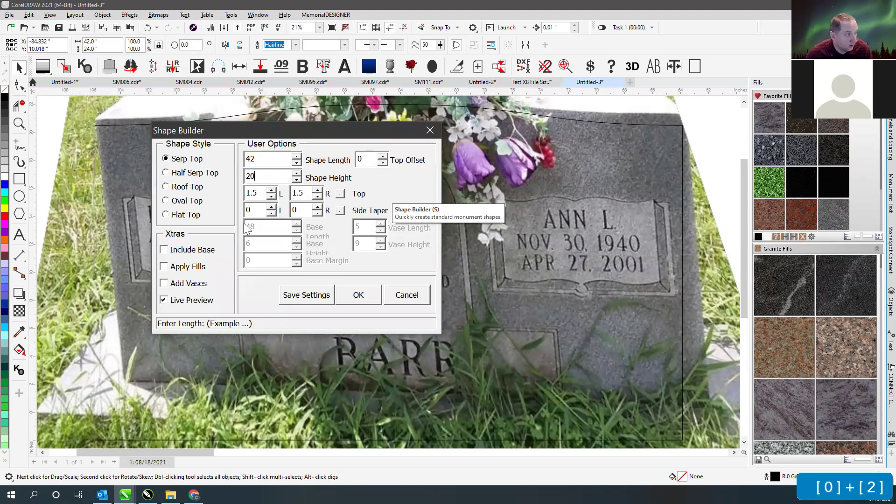
click(364, 295)
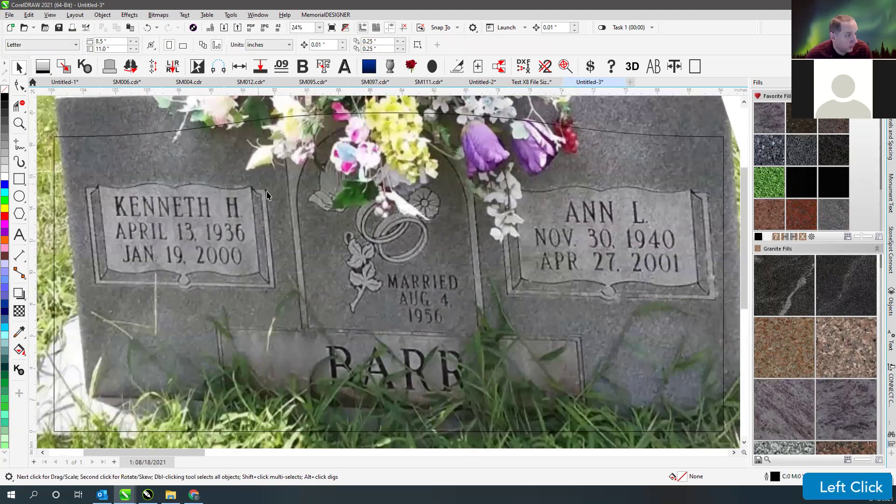
scroll(388, 269, down, 2)
- Nudge the headstone photo down-left under the outline and select its perspective with the Shape tool
click(286, 226)
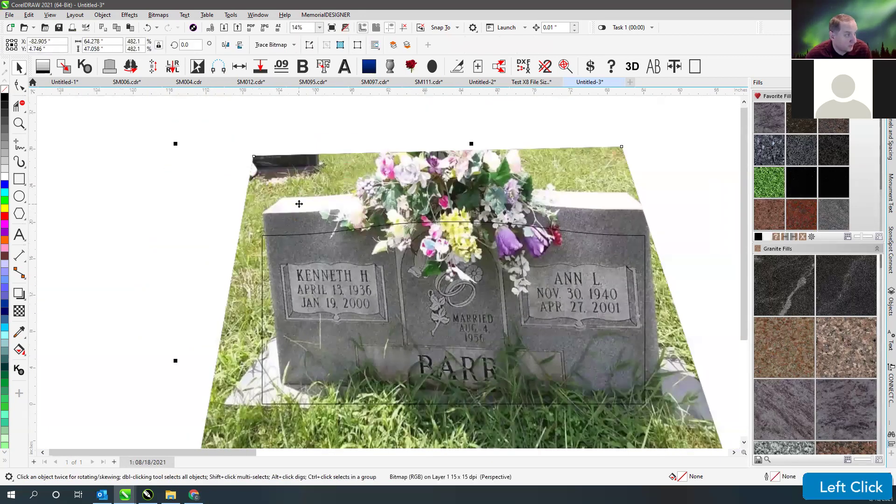
drag(282, 383, 263, 403)
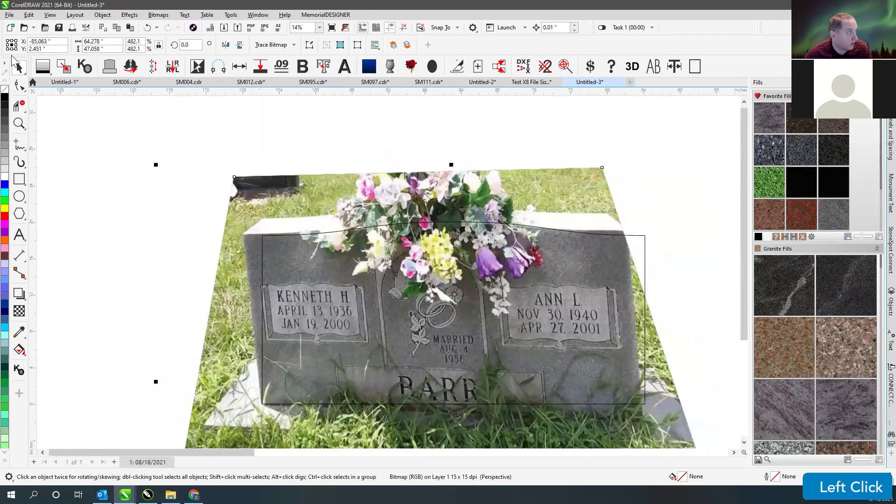
click(102, 14)
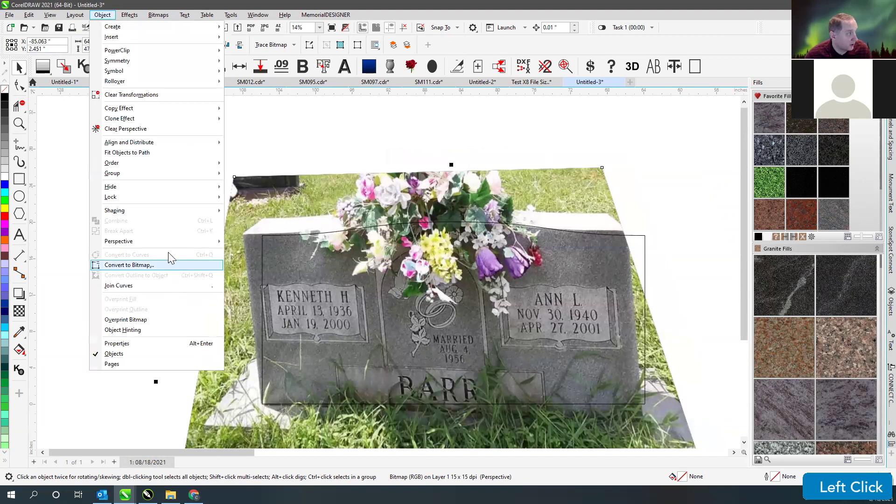
click(409, 123)
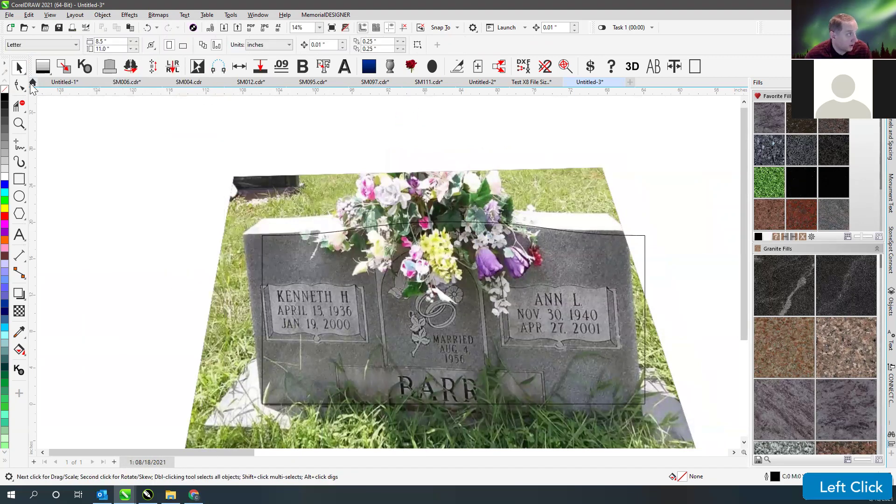
key(Tab)
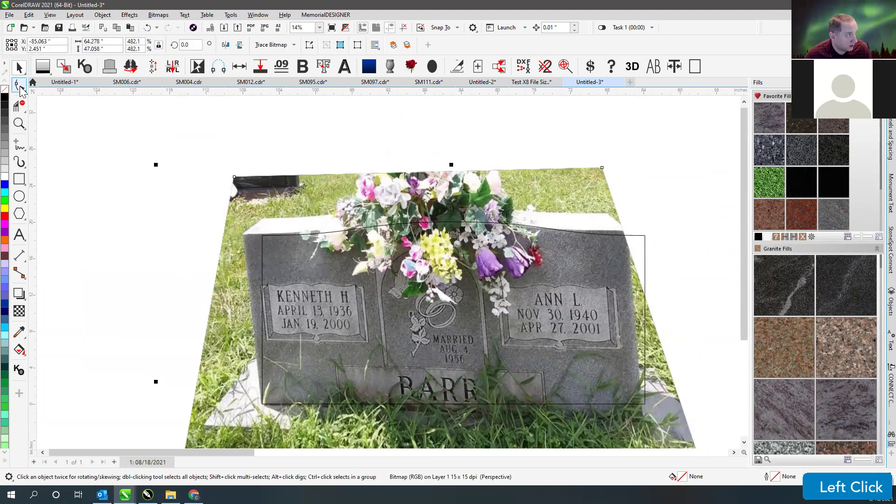
click(19, 86)
- Drag the four perspective corners so the stone's top edge runs level and sits squarer
drag(236, 179, 256, 181)
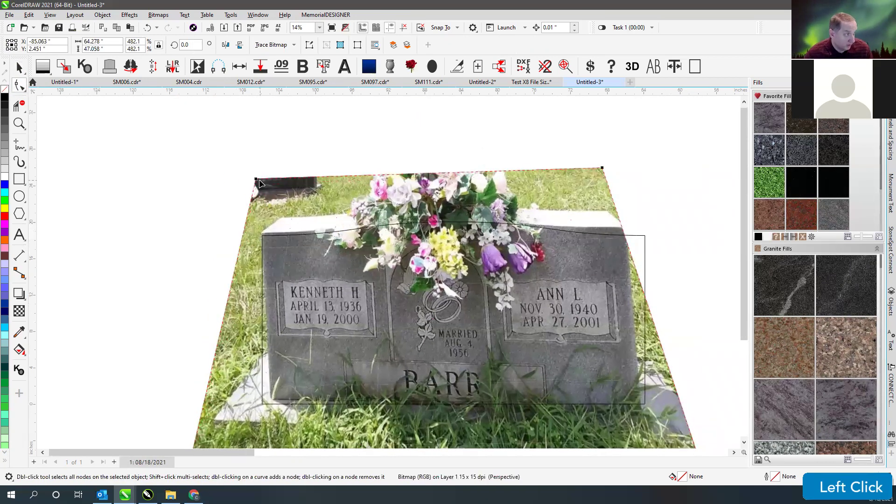
drag(603, 168, 627, 174)
scroll(405, 371, down, 1)
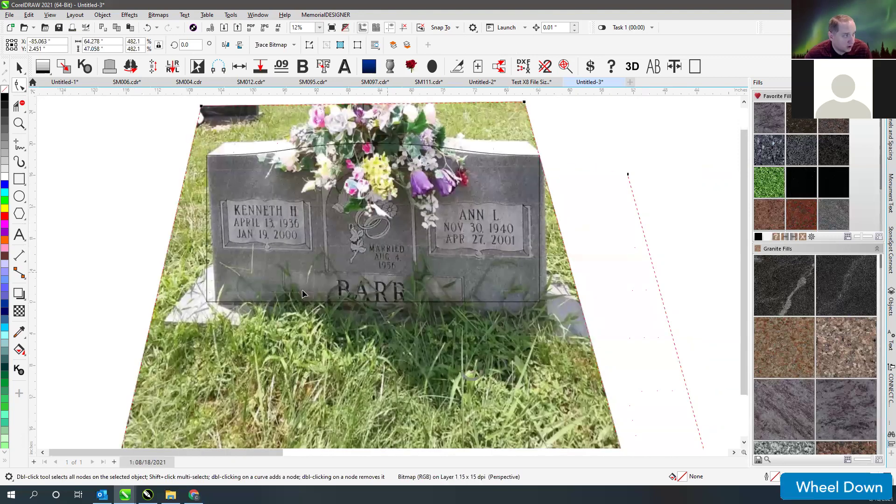
scroll(211, 311, down, 1)
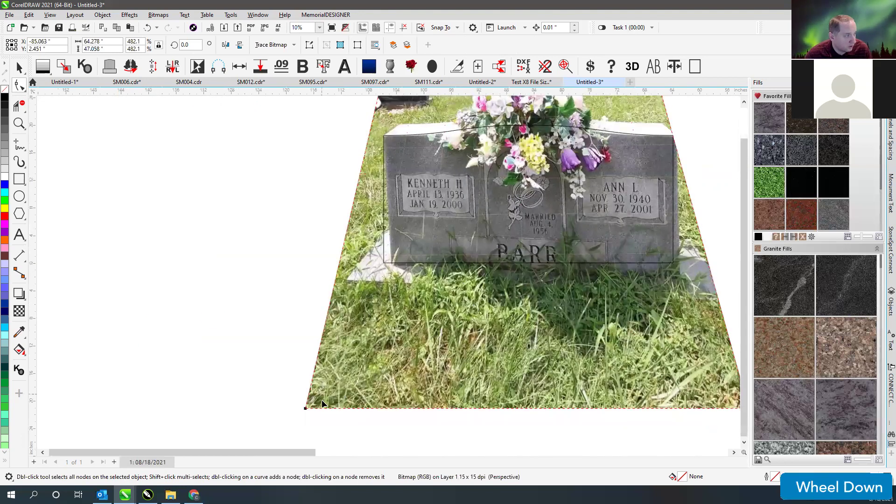
mouse_move(306, 410)
mouse_down()
mouse_move(298, 396)
mouse_move(289, 407)
mouse_up()
click(293, 406)
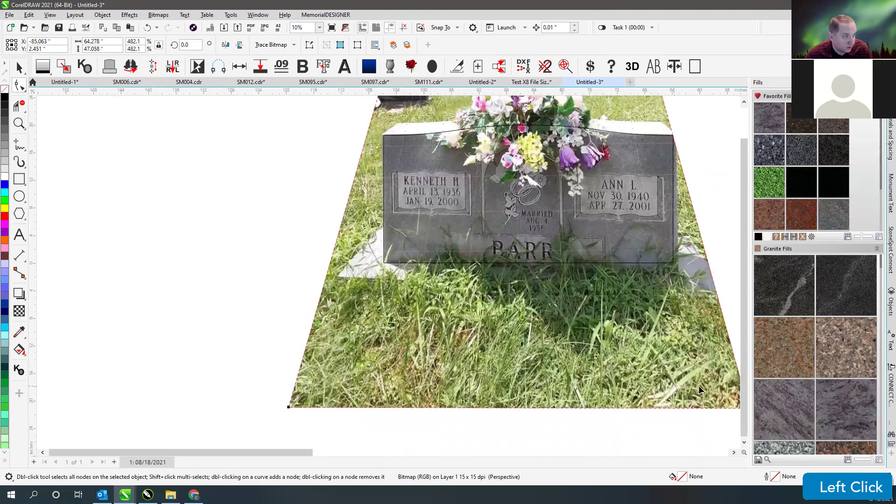
scroll(388, 271, down, 1)
drag(454, 410, 439, 388)
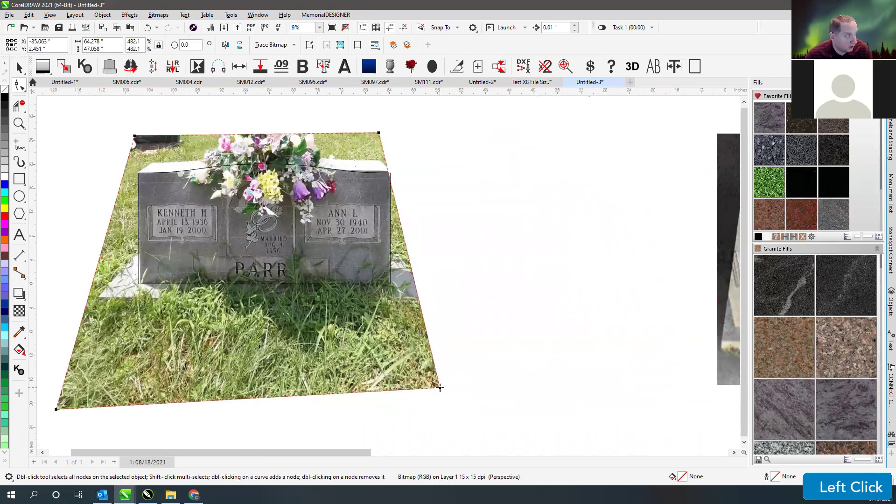
scroll(388, 270, up, 4)
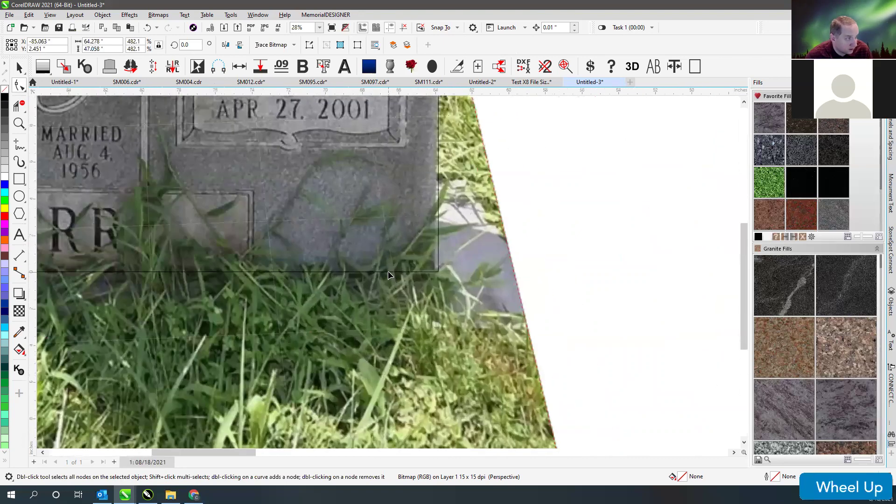
- Place a horizontal guideline across the stone as a levelling reference
scroll(328, 241, down, 3)
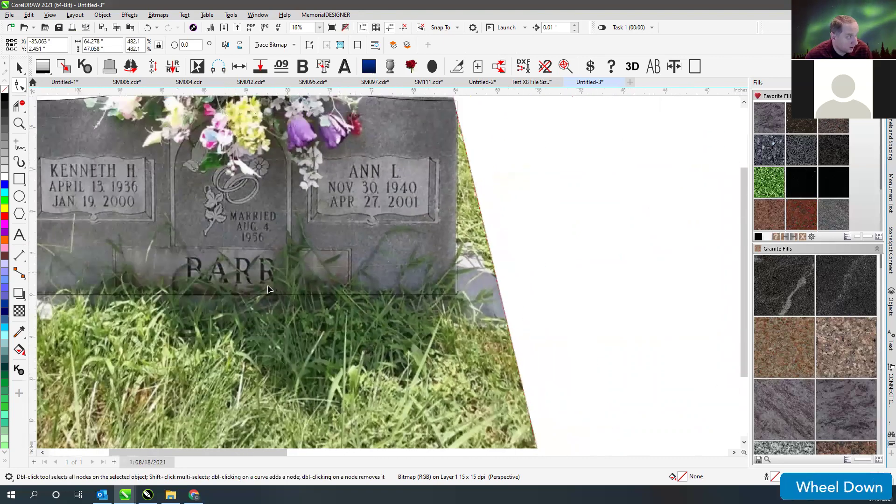
scroll(412, 237, up, 2)
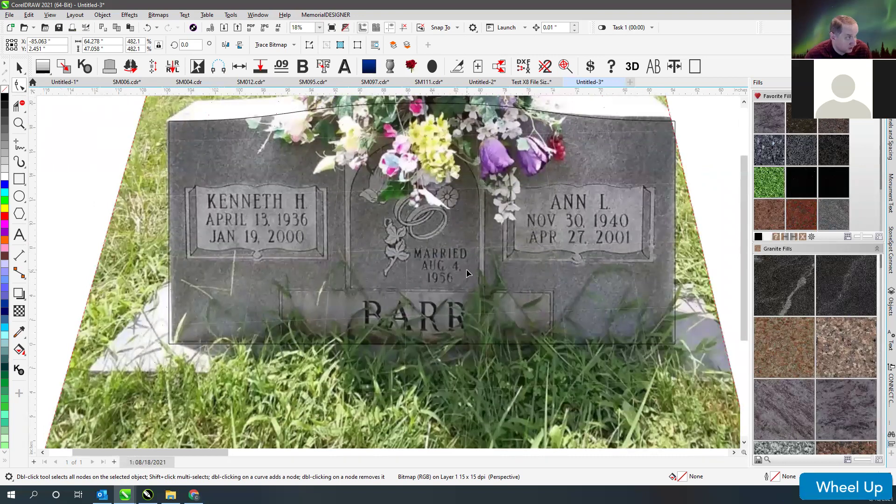
scroll(354, 266, down, 1)
drag(289, 92, 161, 271)
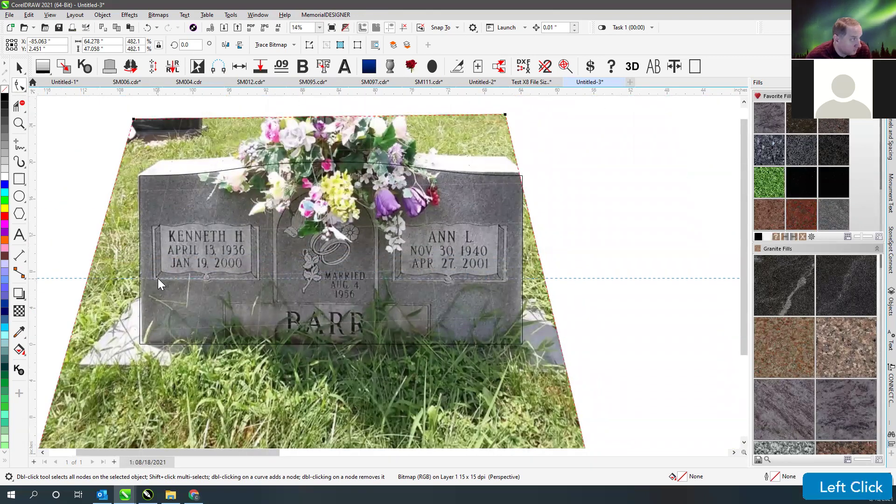
click(154, 279)
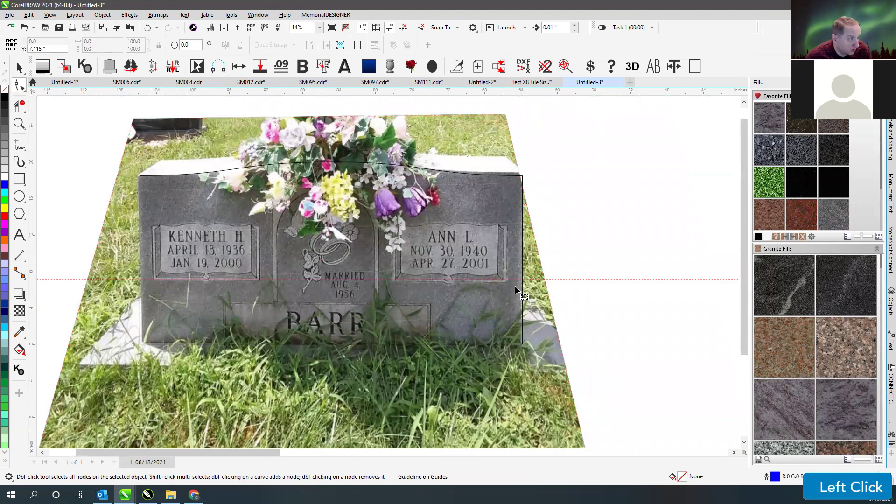
click(478, 260)
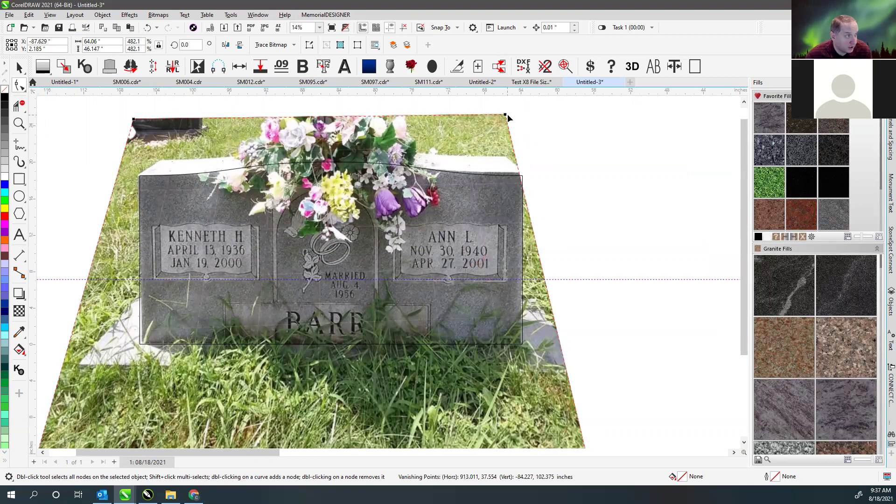
- Nudge the top-right and bottom-left perspective corners to level the stone
drag(504, 114, 506, 117)
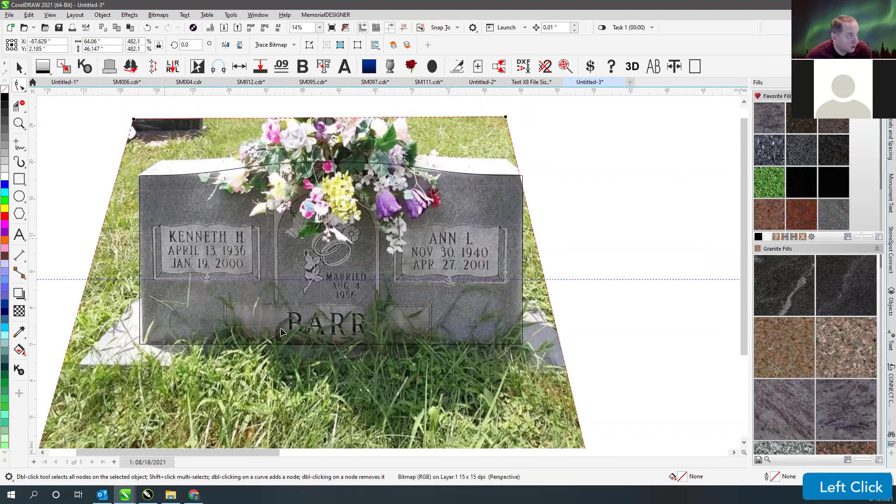
scroll(177, 347, down, 1)
click(488, 300)
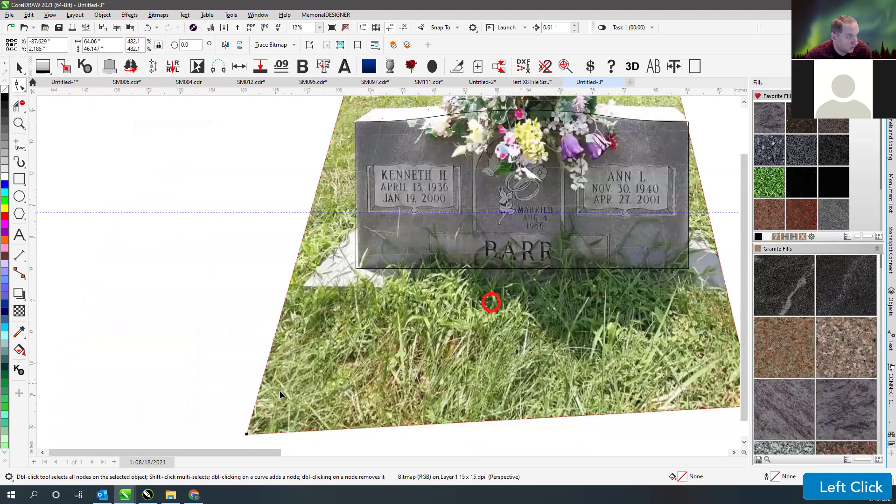
drag(246, 434, 245, 435)
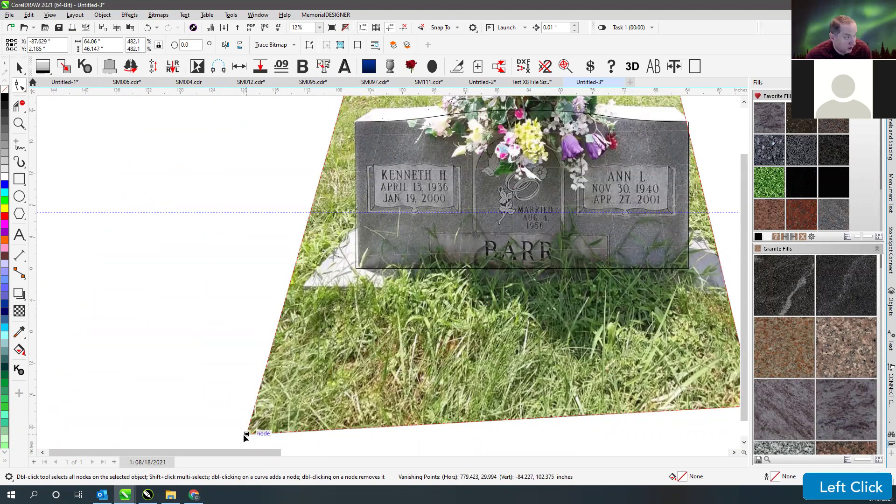
drag(244, 435, 241, 437)
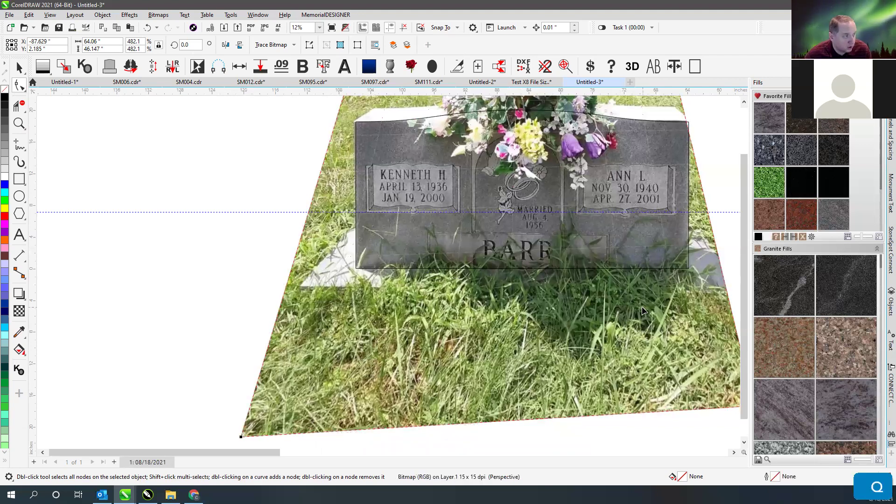
scroll(388, 270, down, 1)
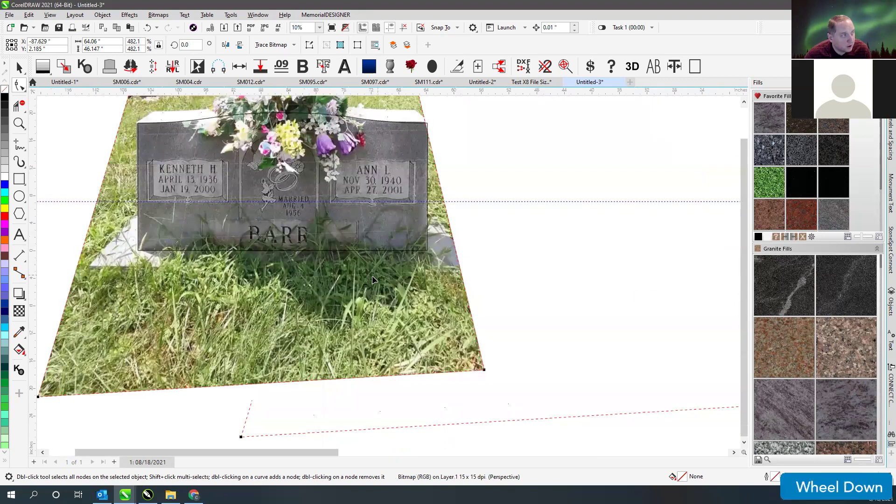
- Fine-tune the bottom-right perspective corner so the stone fits the outline, then finish editing
click(485, 368)
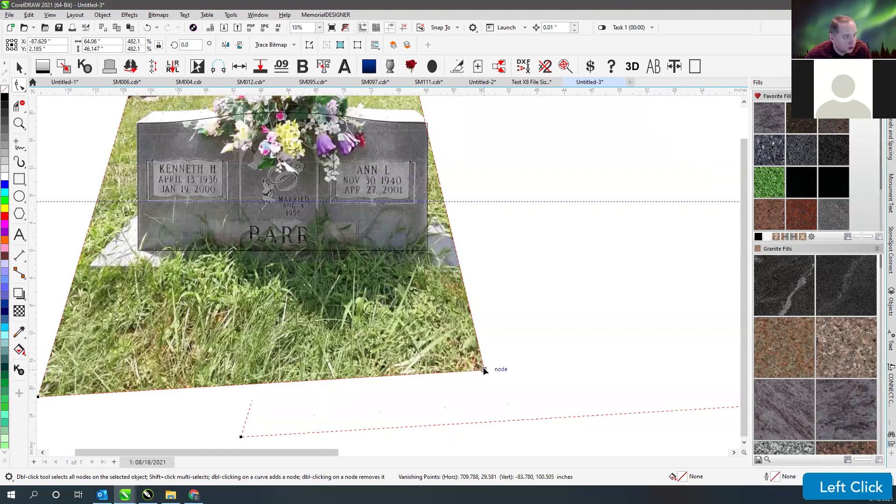
drag(486, 368, 486, 367)
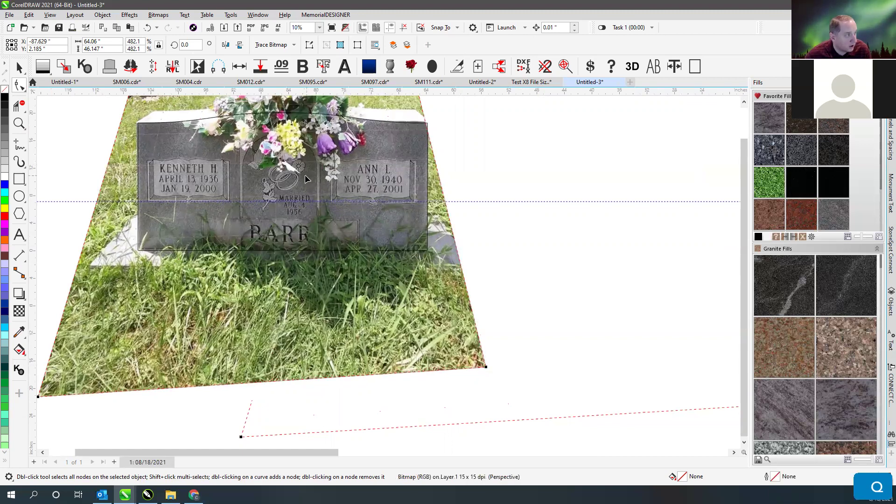
scroll(420, 210, up, 5)
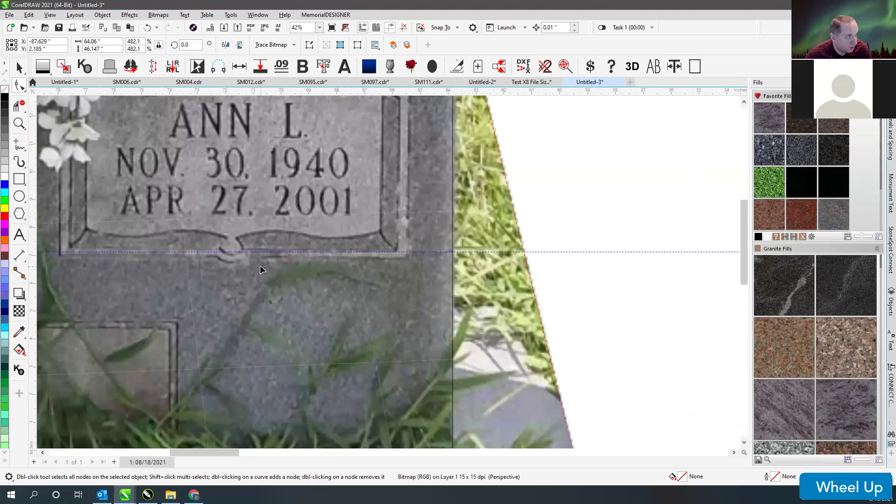
scroll(259, 265, down, 5)
scroll(258, 269, up, 4)
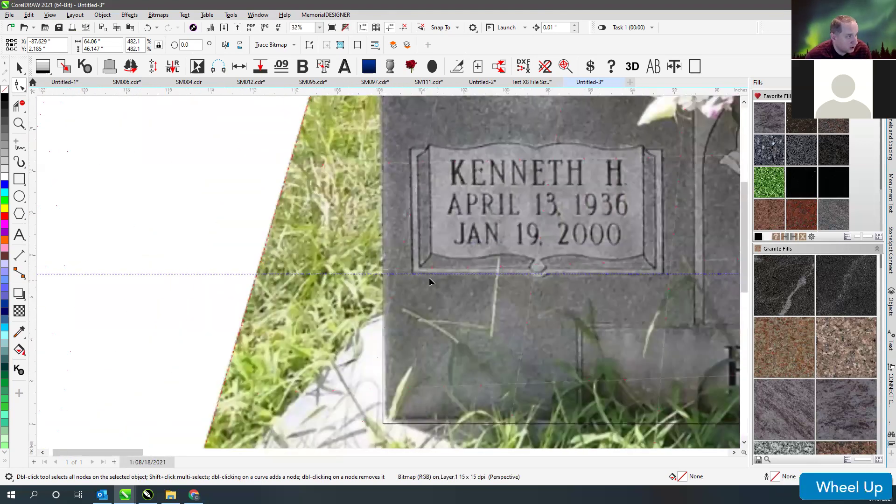
scroll(508, 278, down, 2)
scroll(508, 278, down, 1)
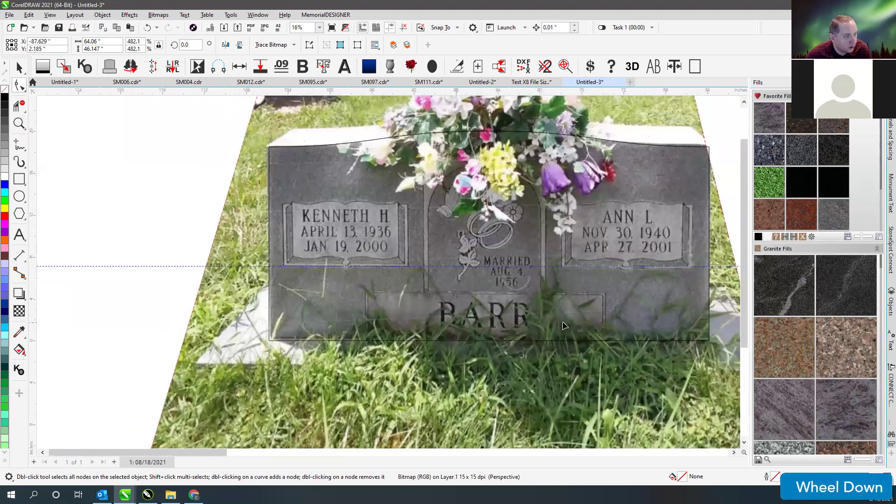
scroll(453, 282, up, 2)
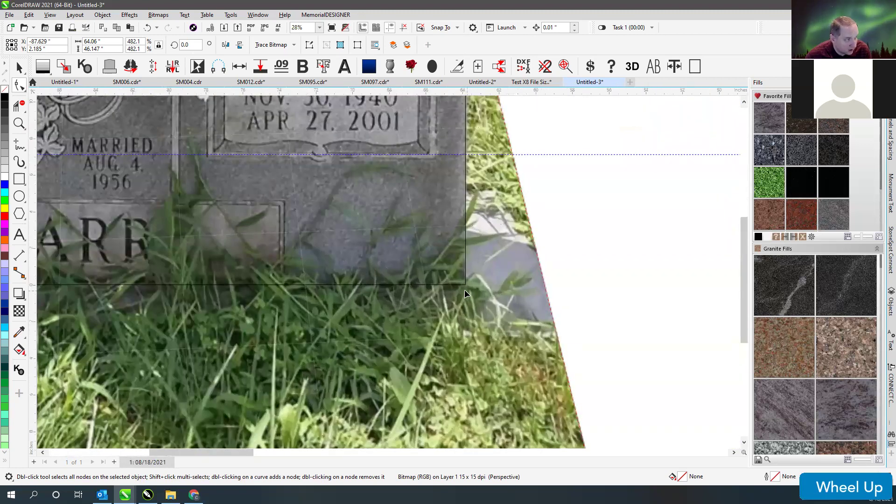
scroll(466, 294, down, 3)
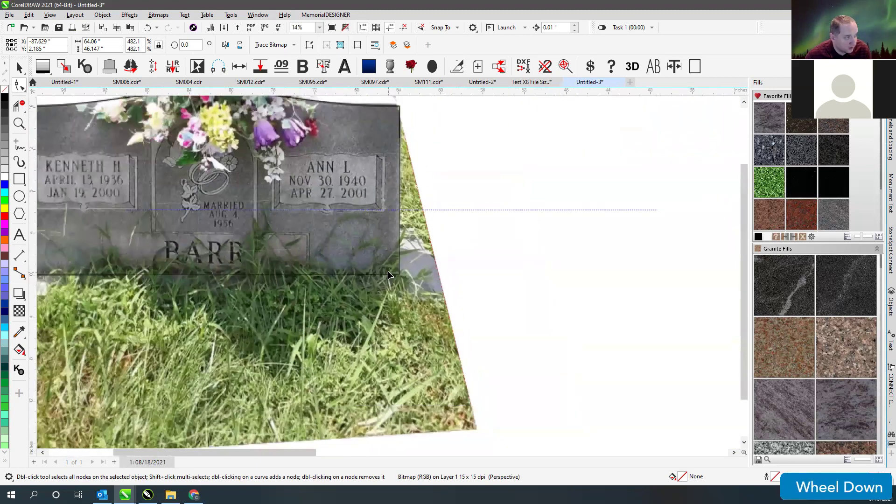
click(466, 409)
key(q)
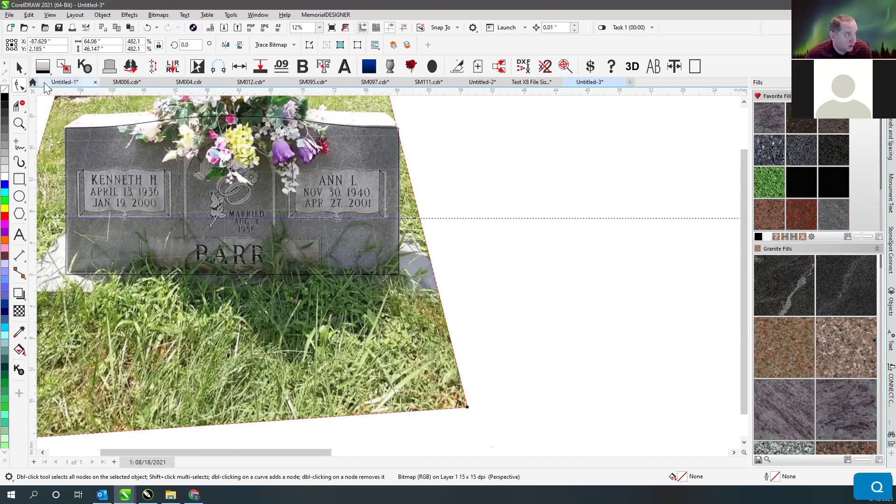
click(19, 68)
click(444, 146)
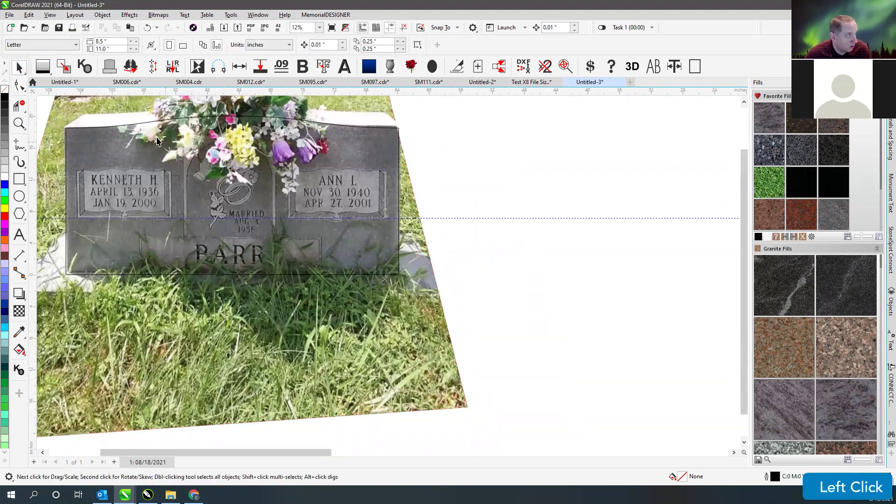
click(131, 124)
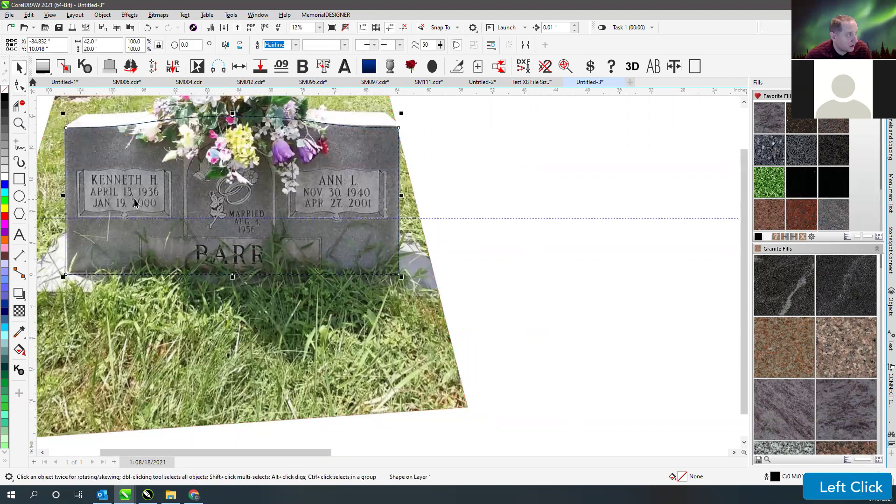
click(19, 123)
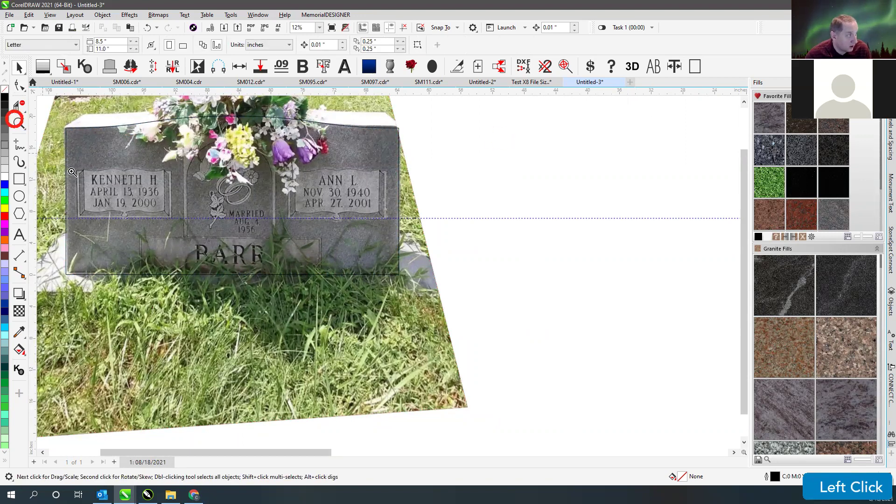
drag(71, 169, 206, 235)
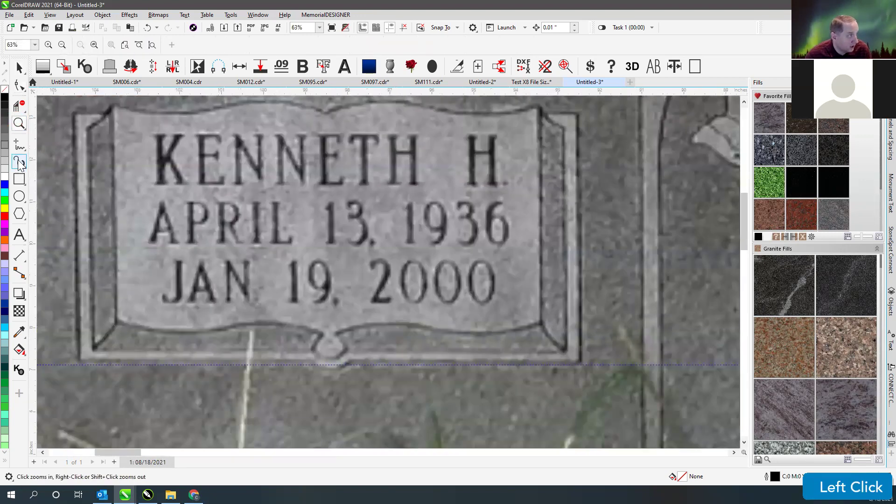
click(19, 179)
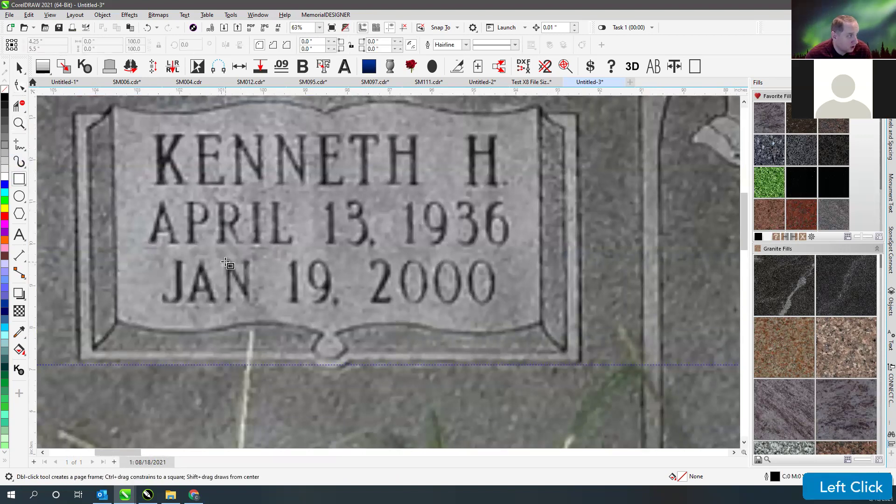
drag(225, 261, 291, 303)
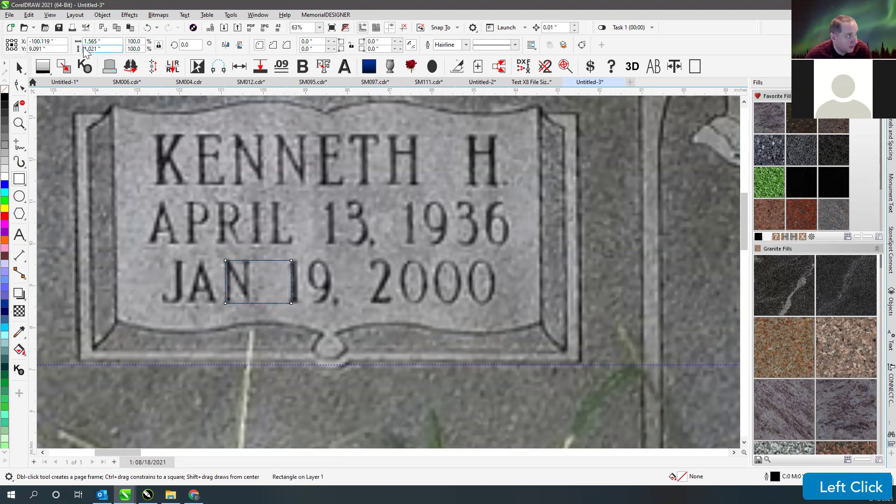
drag(196, 134, 312, 186)
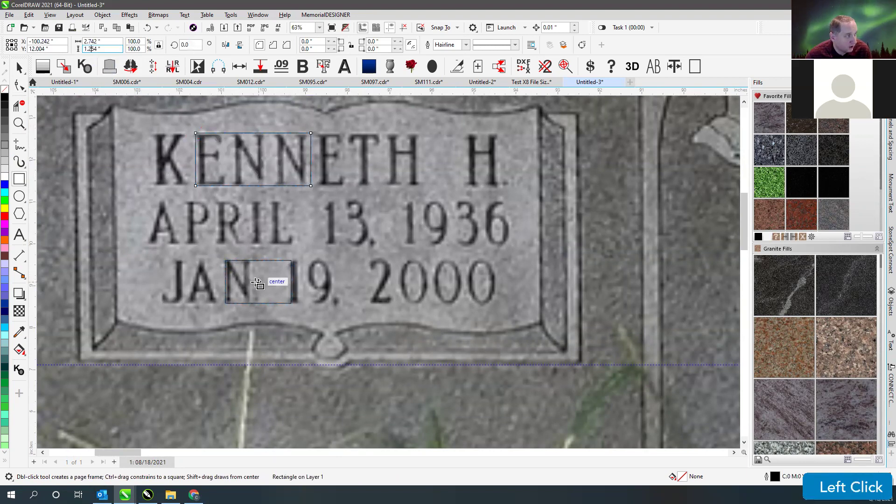
click(43, 68)
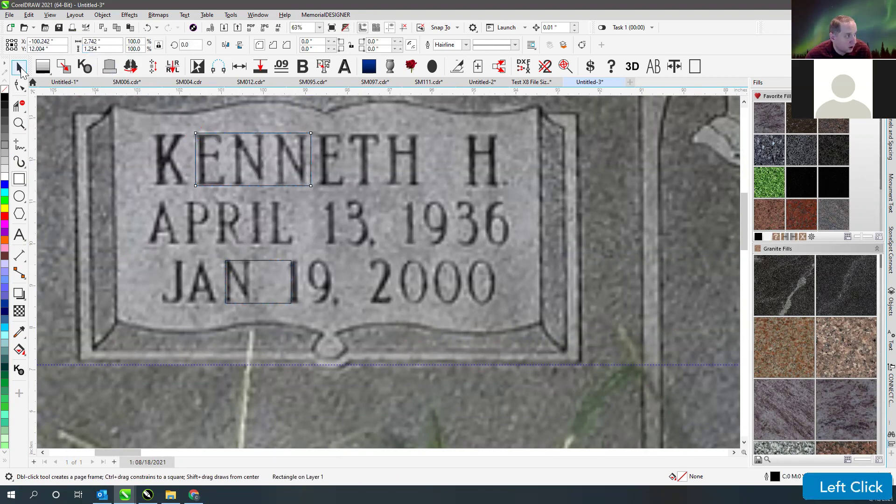
click(260, 263)
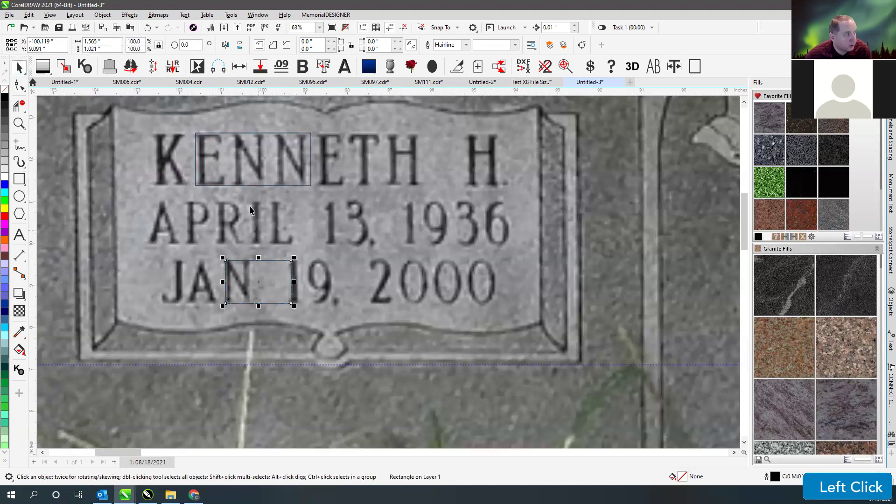
click(226, 135)
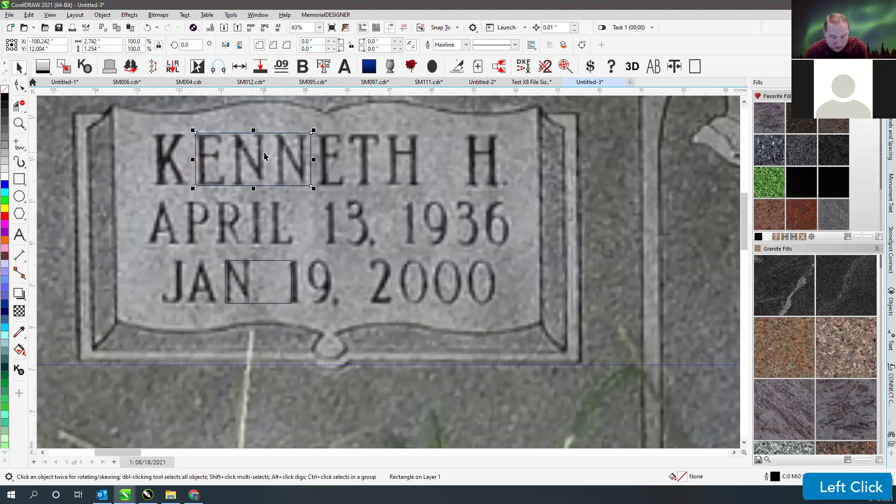
key(Delete)
click(263, 262)
key(Delete)
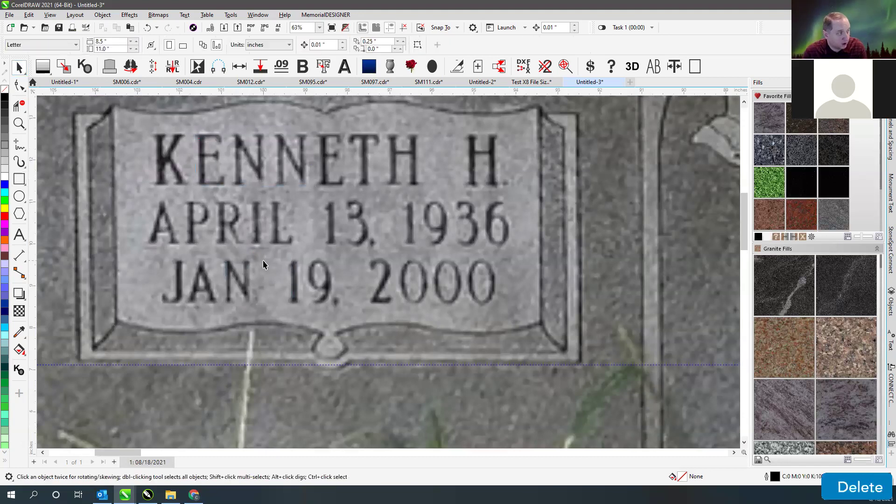
key(F4)
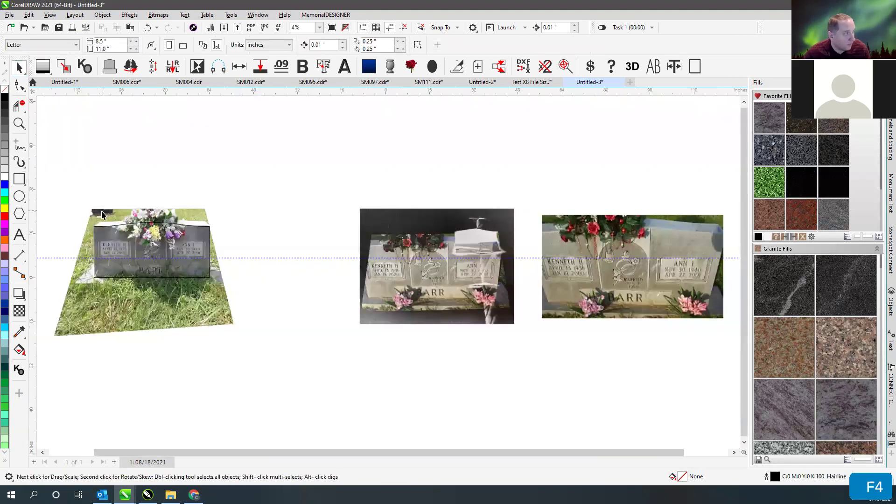
- Zoom in on the perspective-corrected headstone photo
click(133, 272)
click(100, 190)
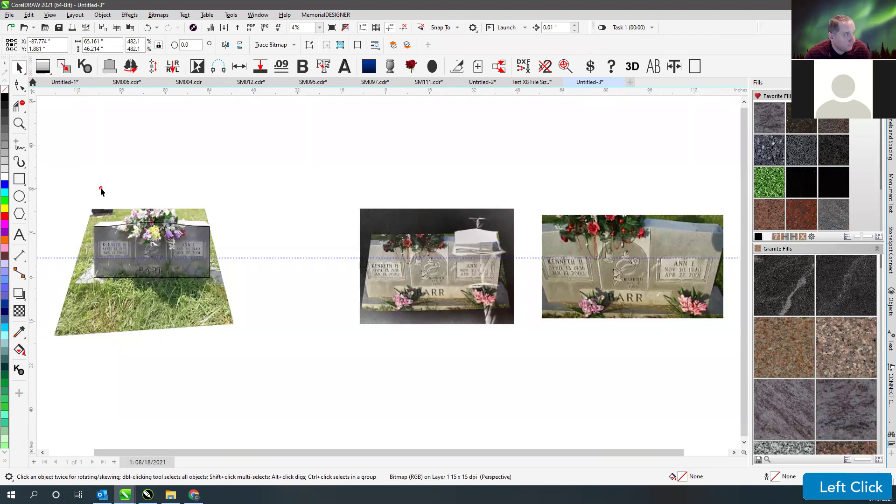
click(19, 123)
drag(70, 200, 229, 301)
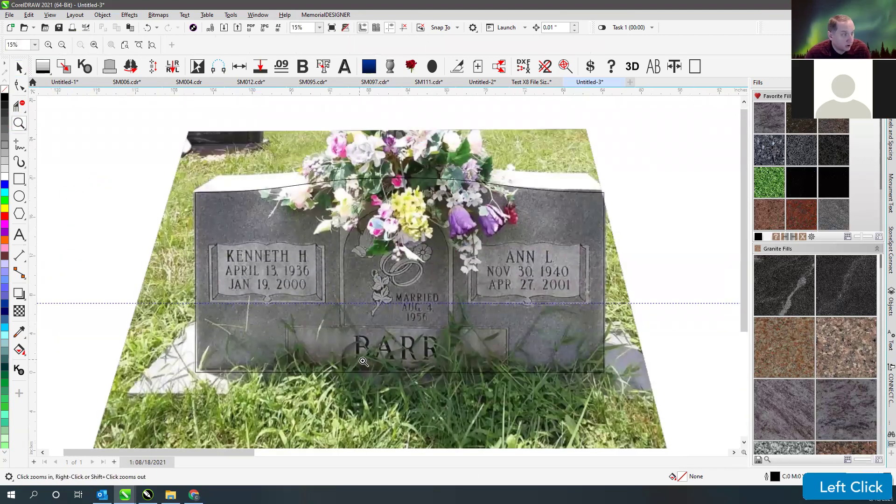
click(19, 67)
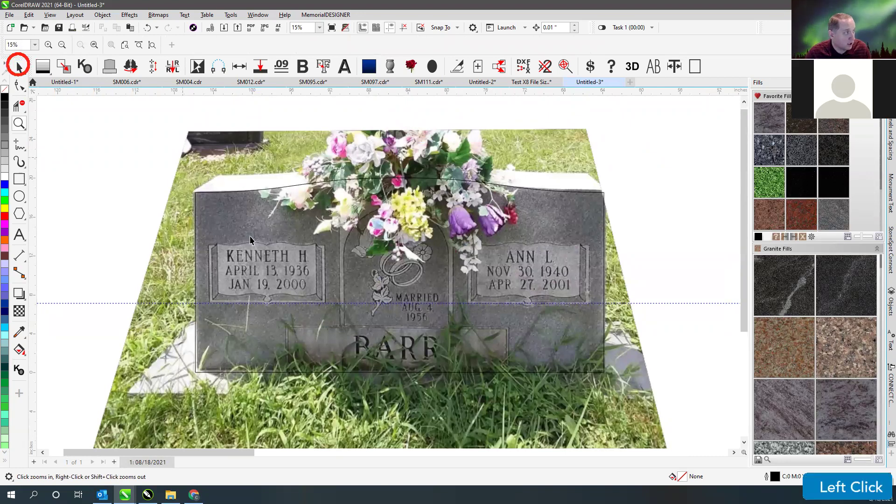
- Crop the headstone photo tightly around the stone
click(202, 156)
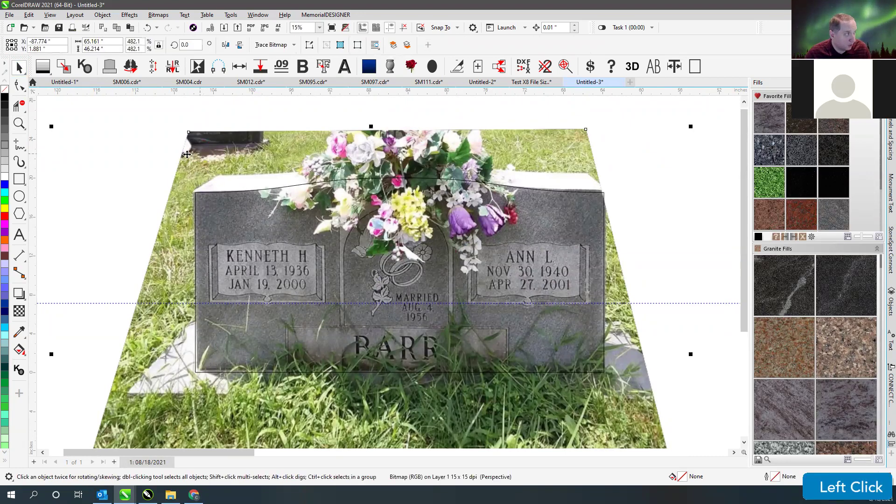
click(22, 106)
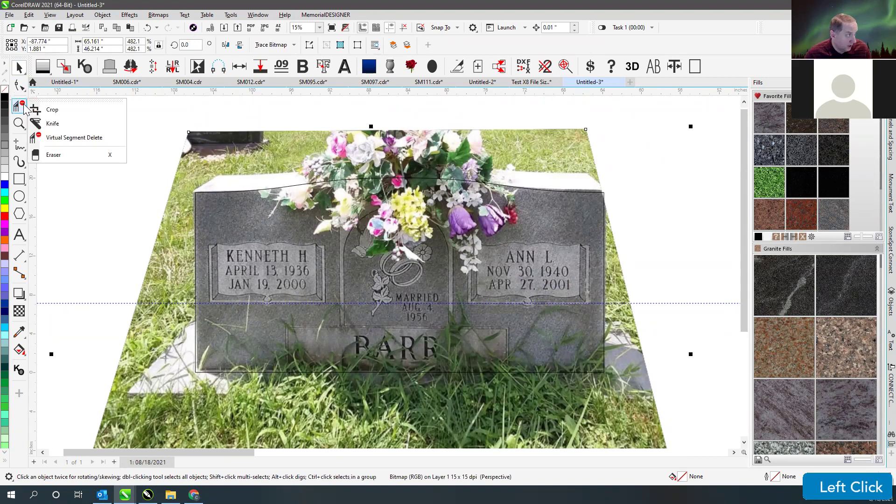
click(50, 112)
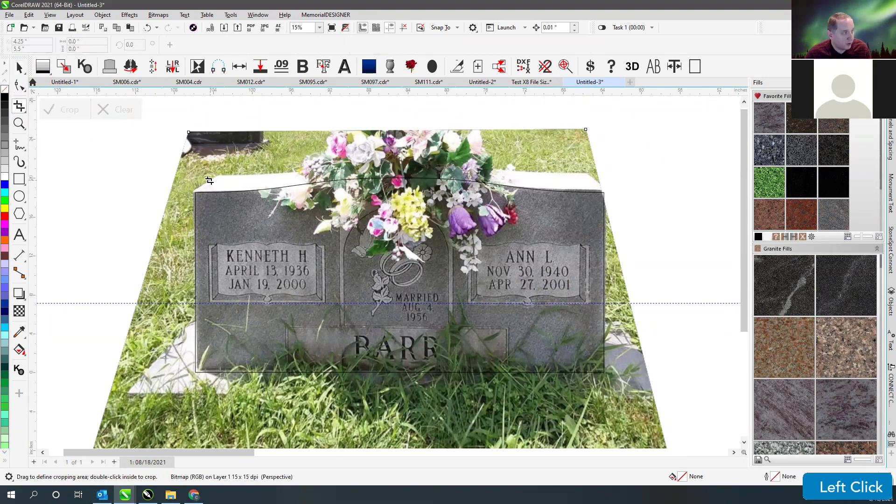
drag(184, 166, 614, 387)
double_click(227, 235)
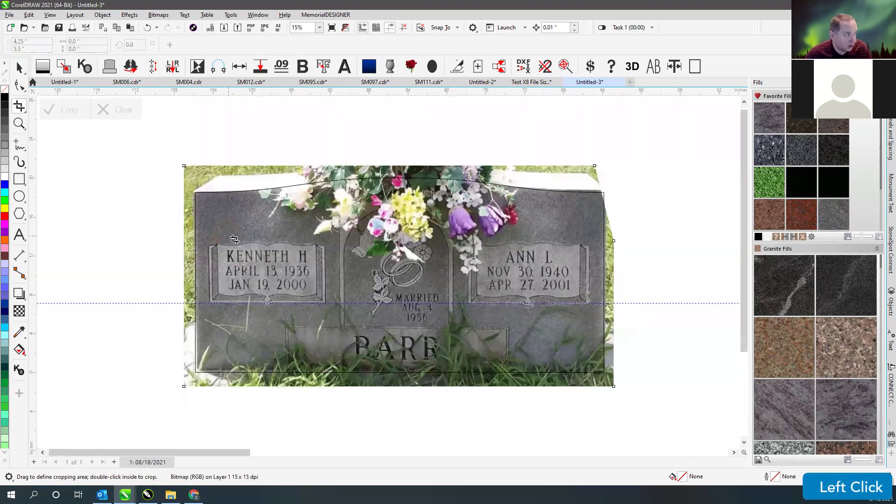
- Try adding a perspective to the cropped photo, undo it, and reselect the photo
click(19, 68)
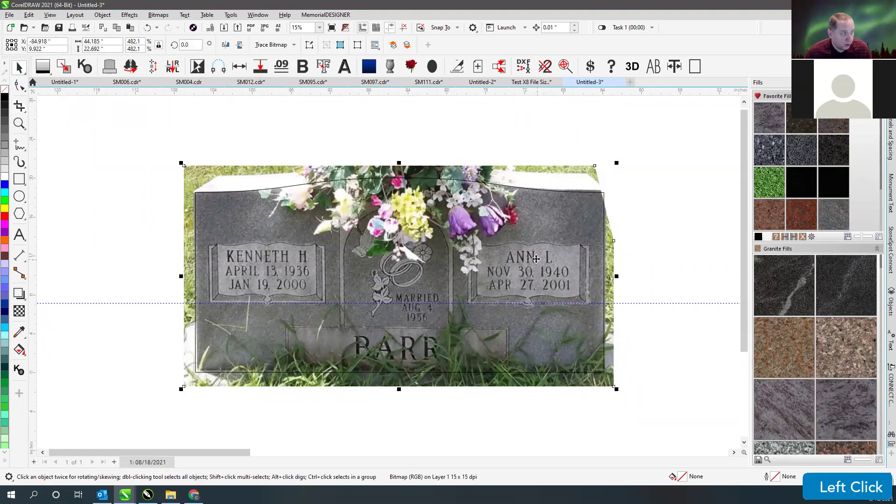
click(19, 86)
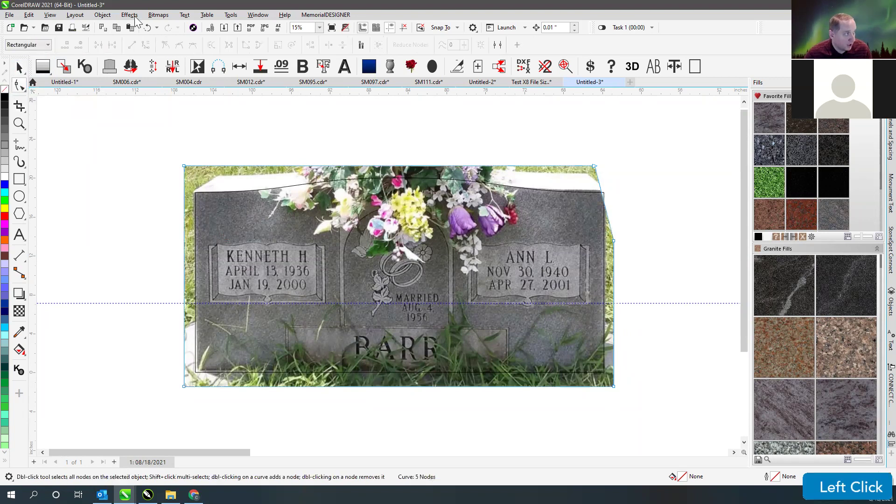
click(103, 16)
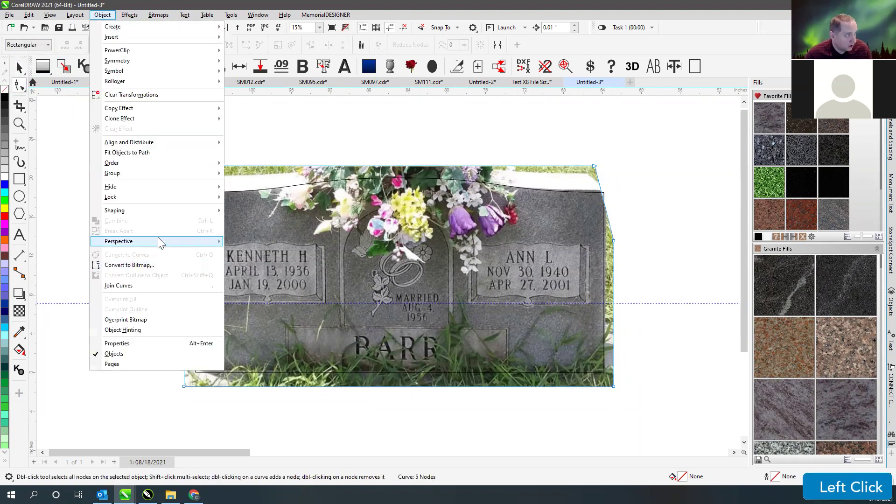
mouse_move(179, 243)
click(266, 243)
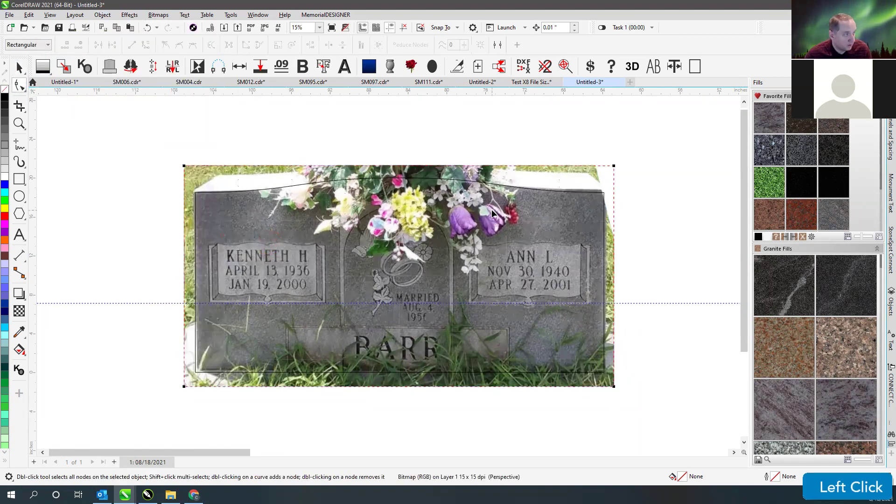
key(ctrl+z)
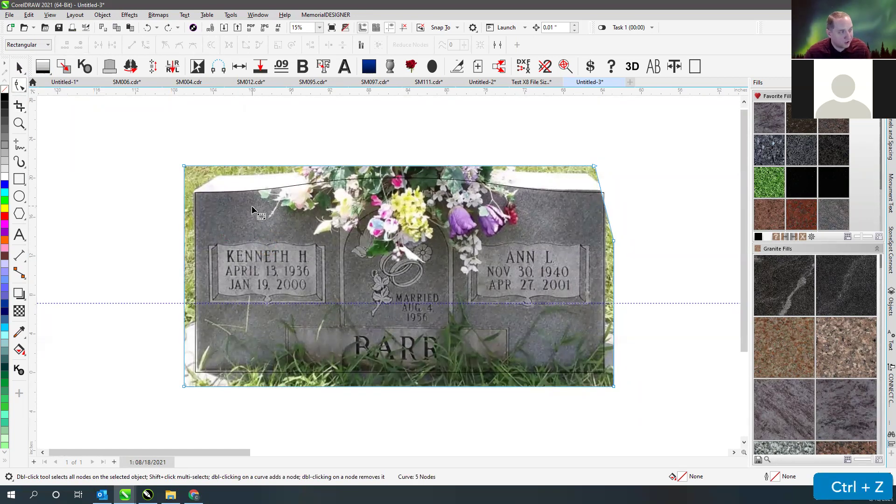
click(19, 68)
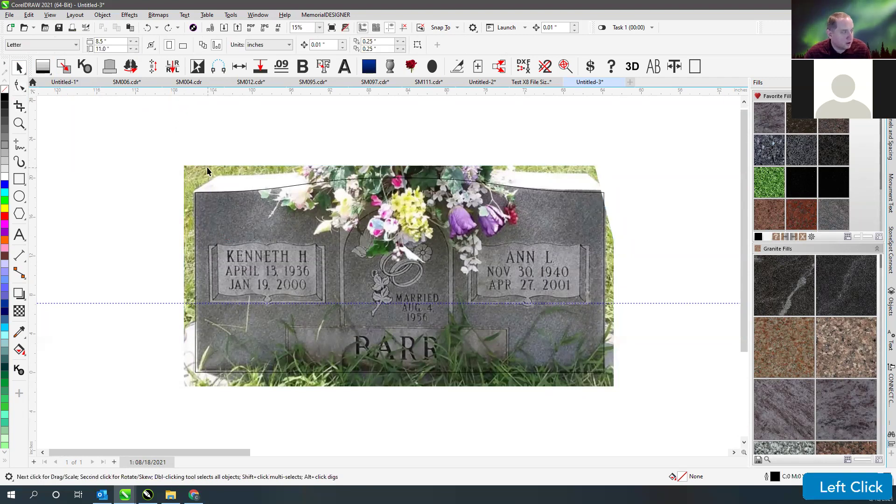
click(217, 142)
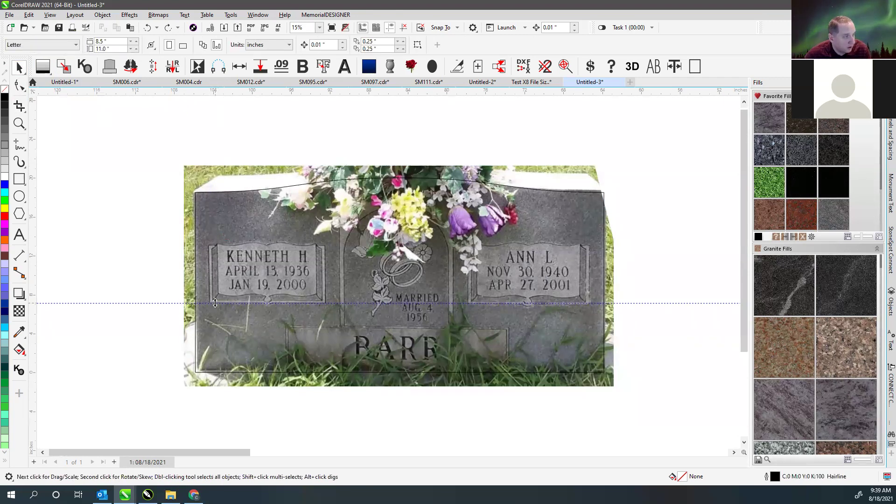
click(212, 346)
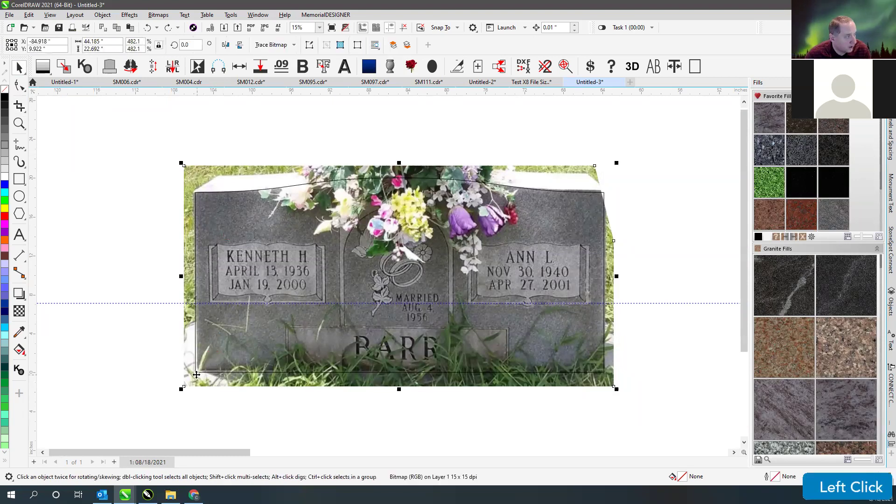
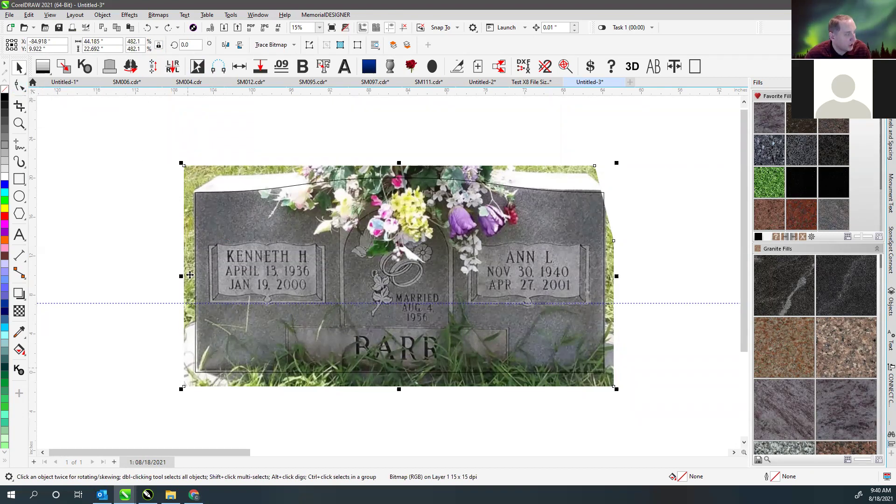
- Add a perspective to the headstone photo and pull its bottom-left corner outward
click(131, 15)
click(130, 15)
click(103, 15)
mouse_move(180, 241)
click(249, 244)
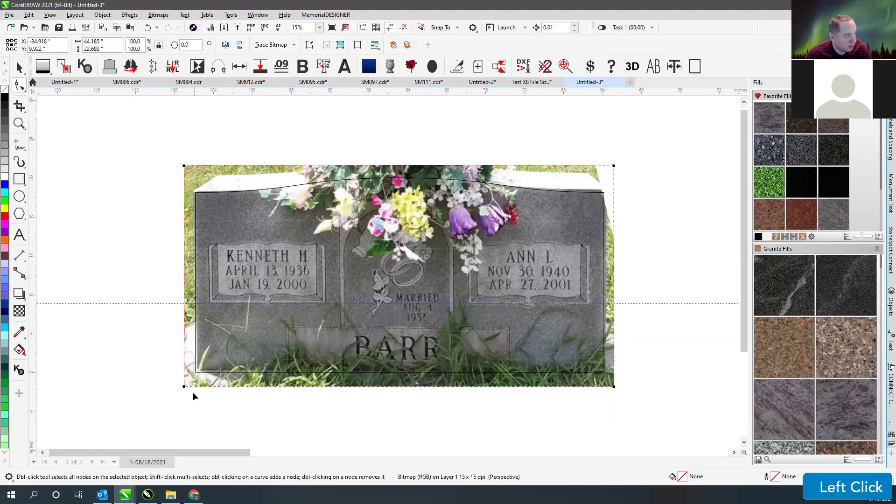
drag(185, 387, 181, 389)
- Try nudging the top-right perspective corner, undo that nudge, and deselect the photo
key(q)
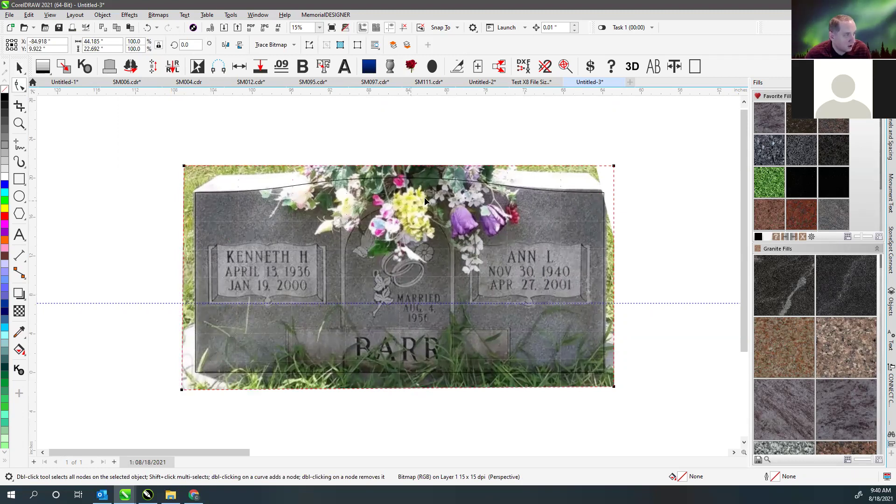
click(614, 167)
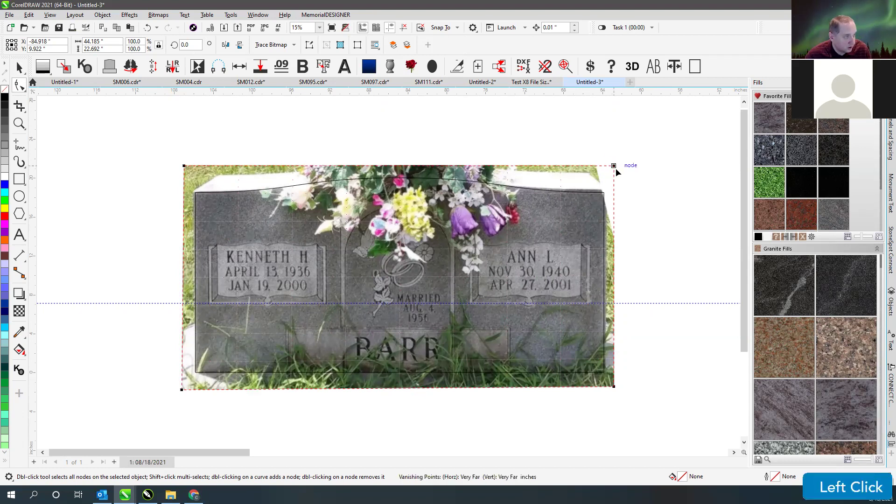
drag(614, 167, 617, 168)
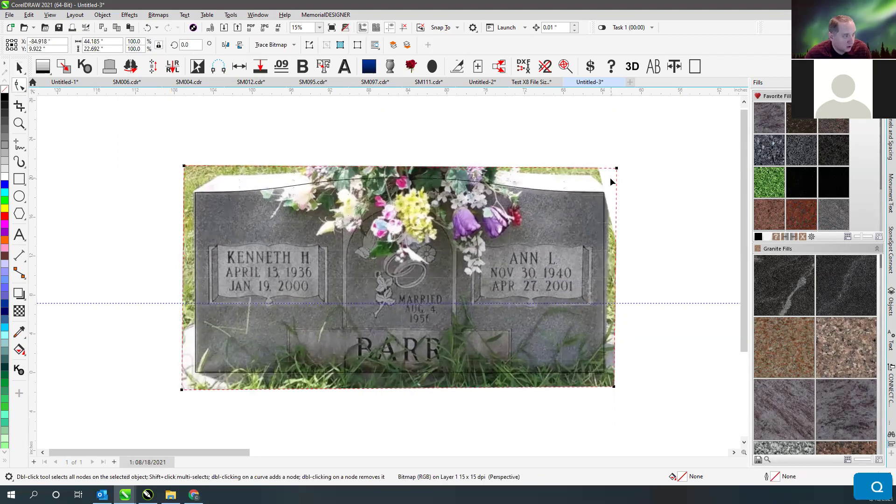
key(ctrl+z)
click(17, 66)
click(281, 136)
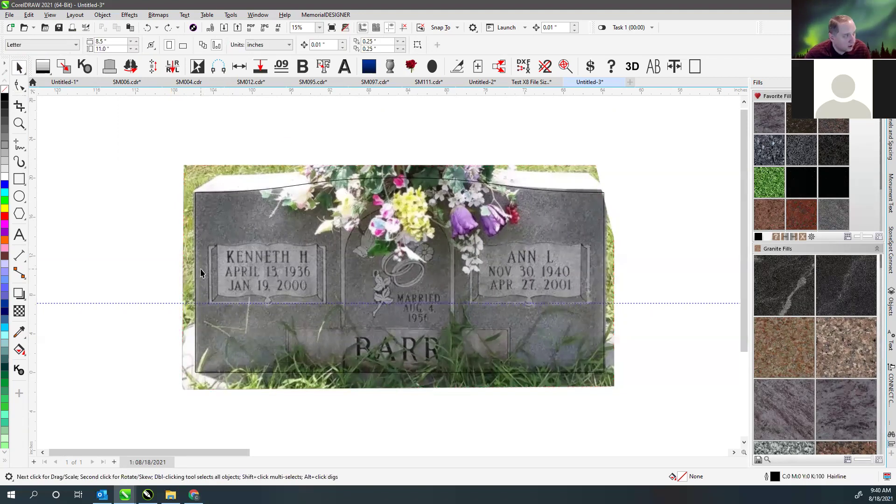
click(299, 135)
key(F4)
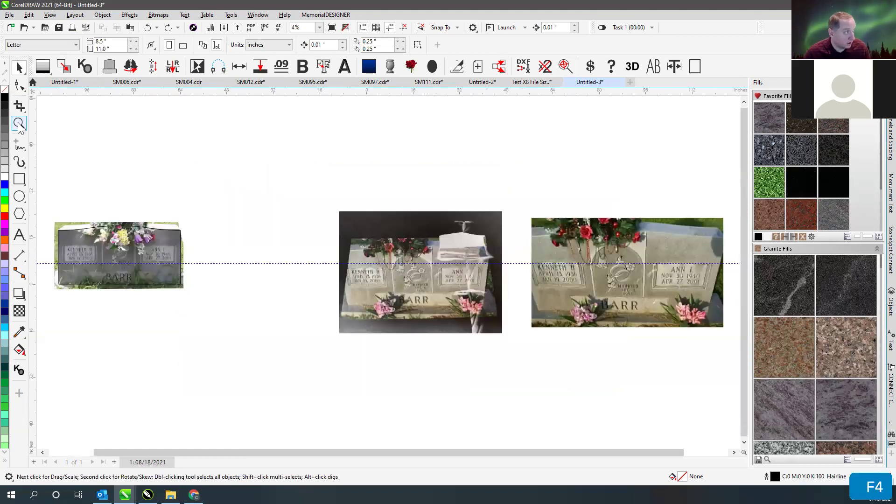
click(18, 124)
drag(46, 214, 196, 299)
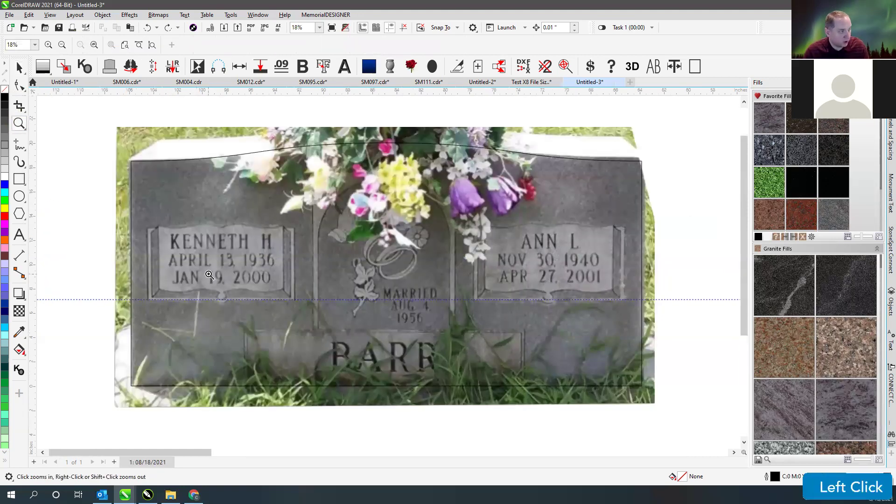
click(19, 68)
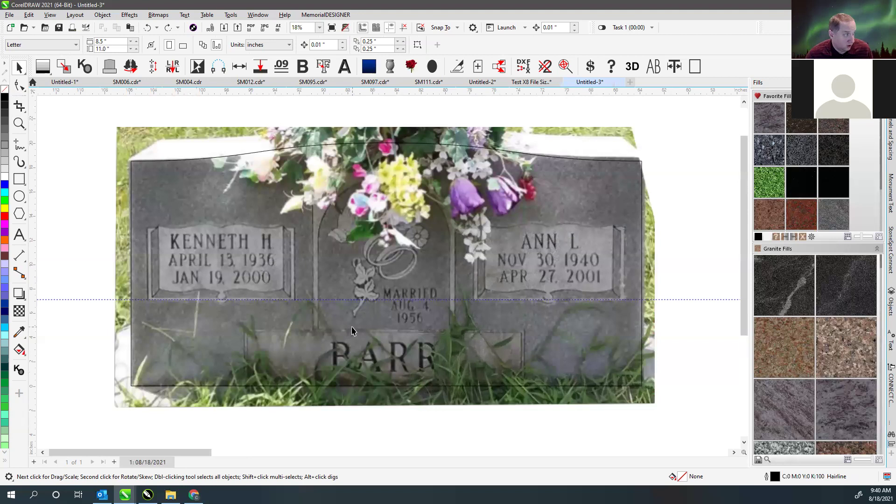
click(19, 179)
scroll(397, 359, up, 1)
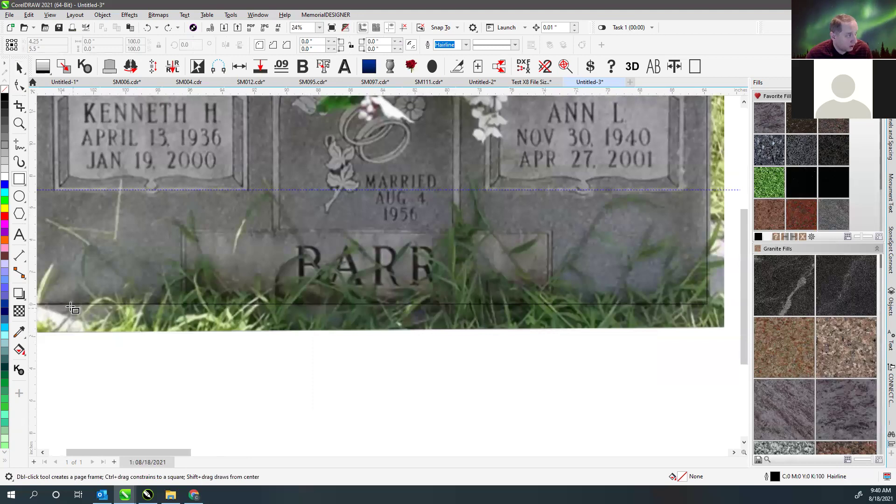
scroll(391, 275, down, 2)
scroll(391, 275, down, 3)
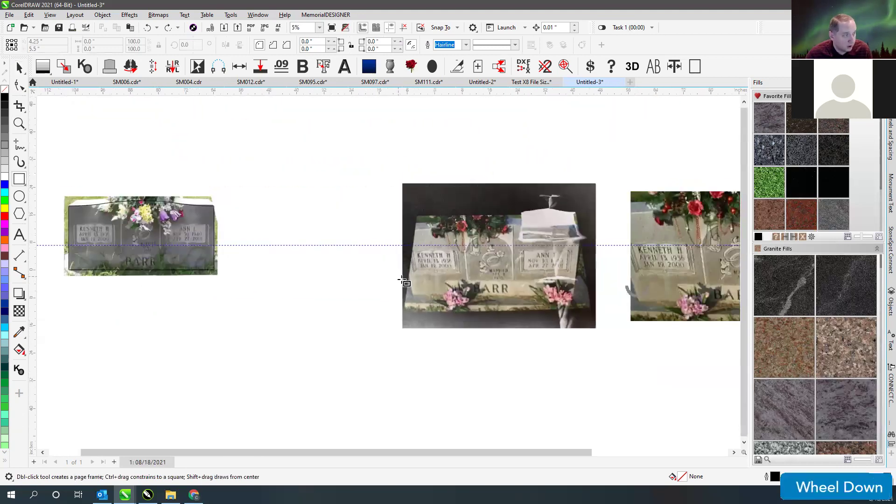
scroll(396, 273, up, 3)
scroll(395, 273, up, 2)
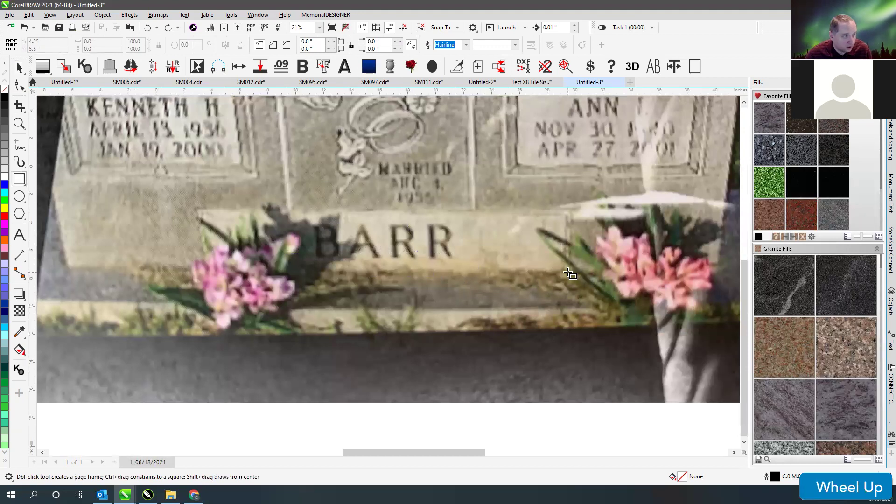
scroll(513, 273, down, 4)
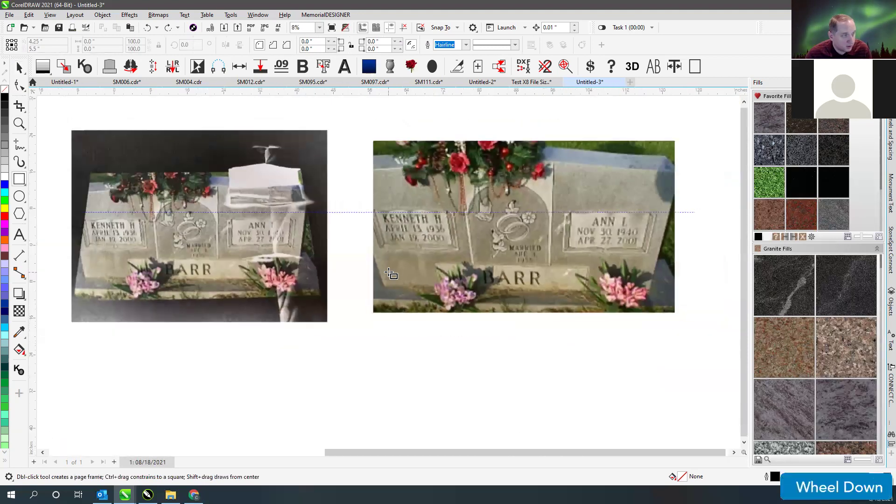
key(F4)
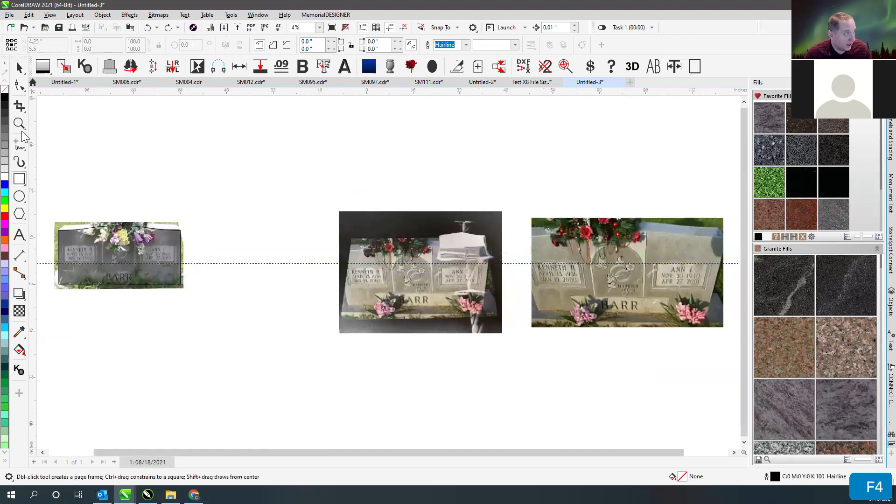
click(19, 124)
drag(82, 251, 148, 291)
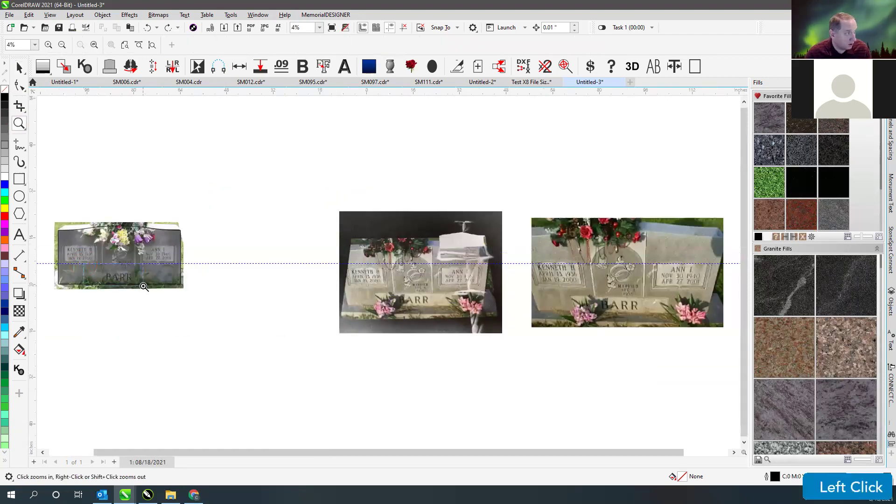
click(19, 178)
scroll(387, 273, down, 3)
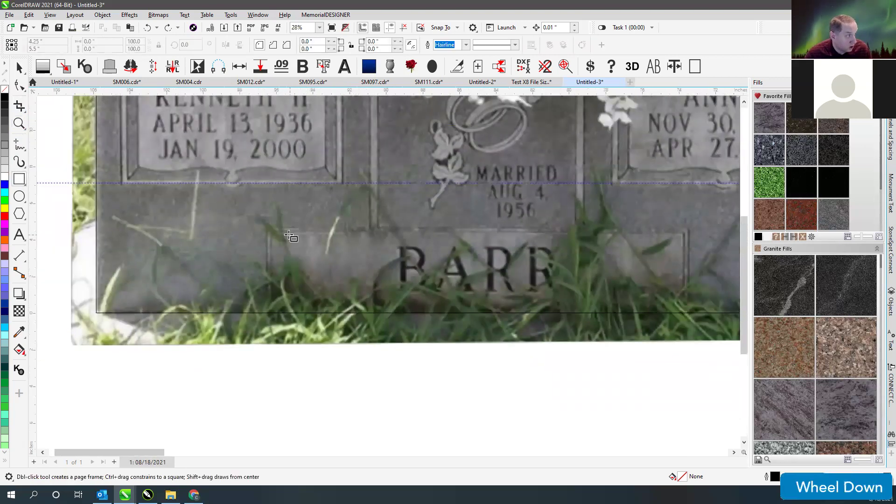
drag(274, 234, 684, 313)
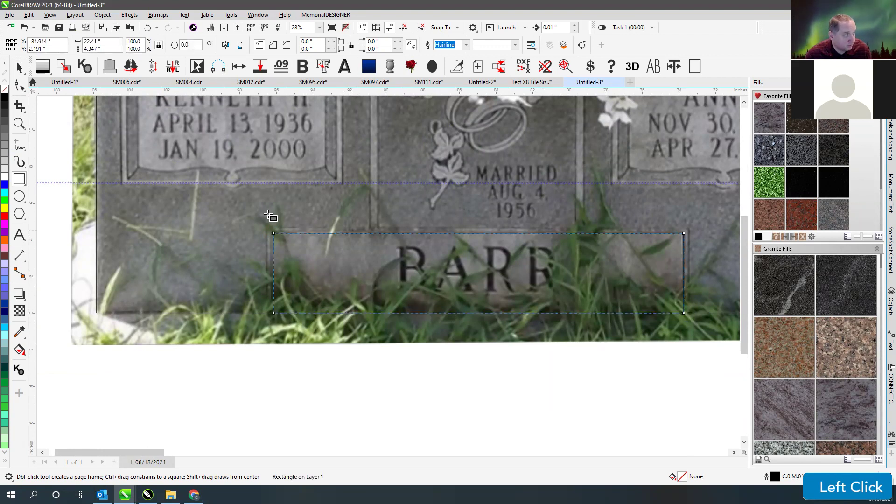
click(19, 68)
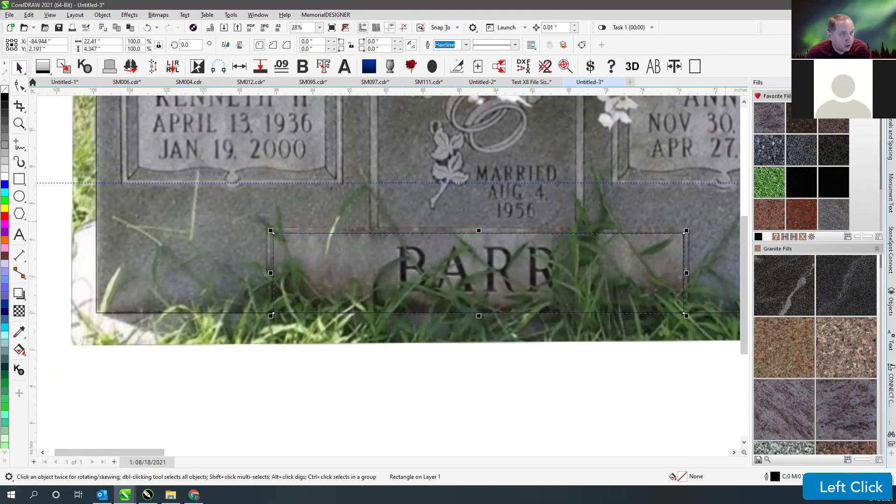
click(890, 140)
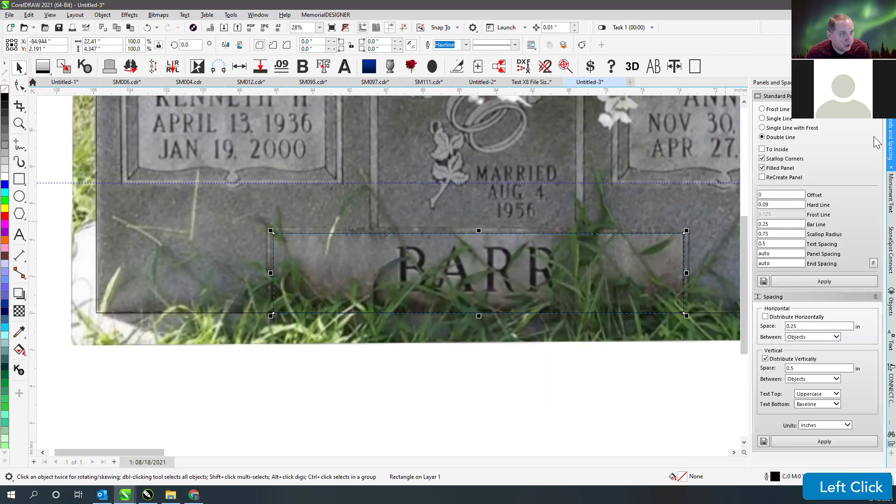
click(819, 280)
key(ctrl+z)
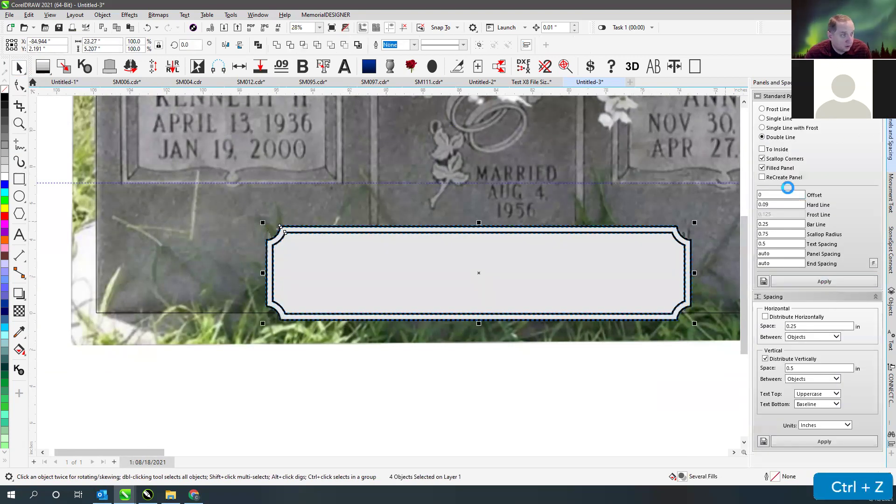
click(762, 159)
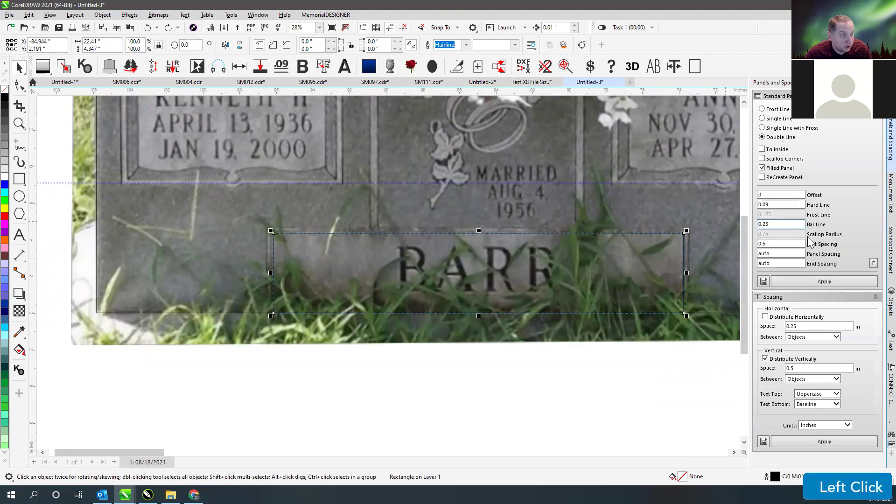
click(819, 281)
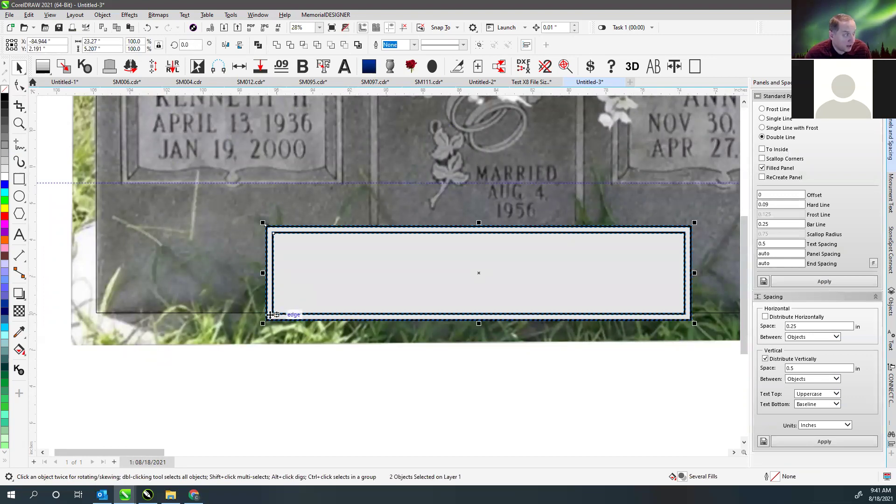
click(298, 388)
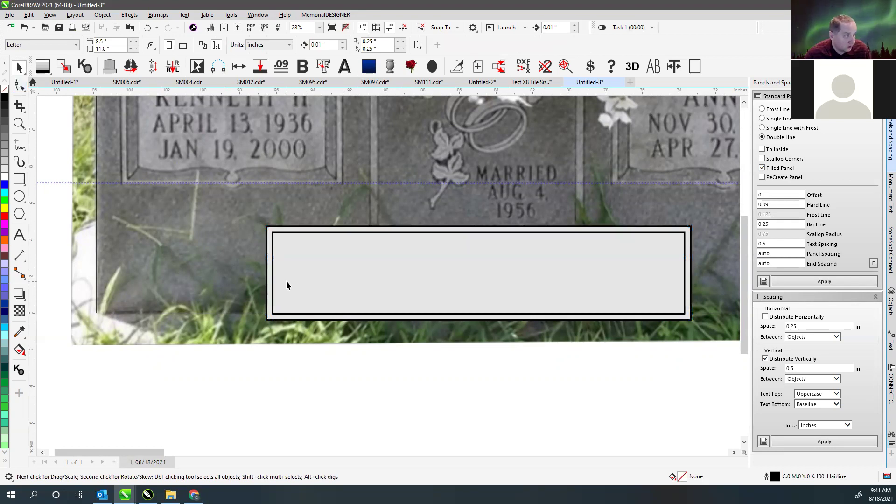
click(20, 85)
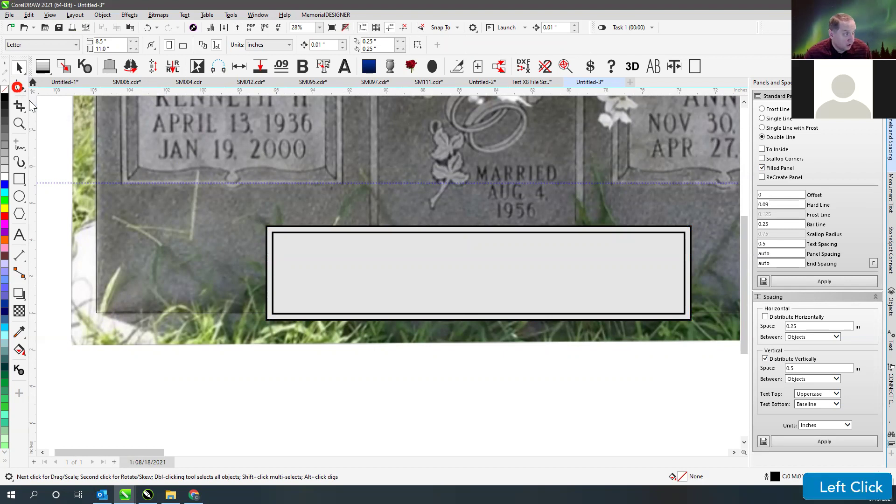
- Select the bottom nodes of the panel's inner curve and align them upward
click(291, 312)
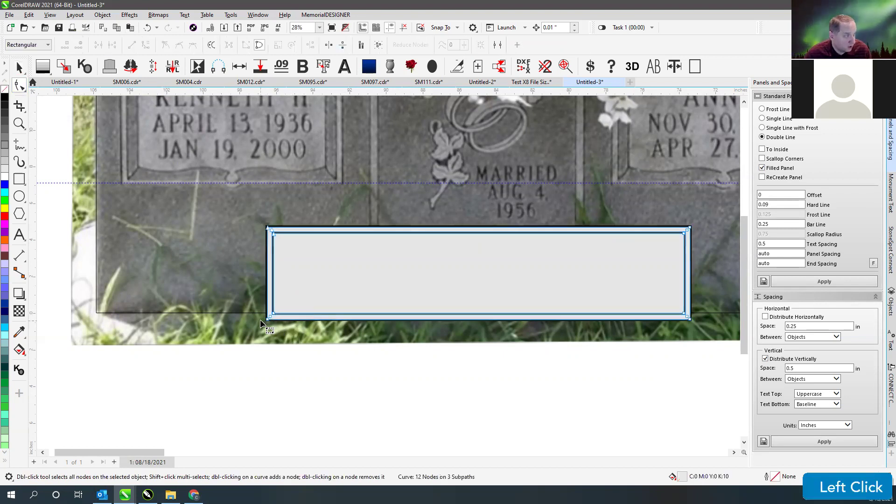
drag(238, 306, 718, 350)
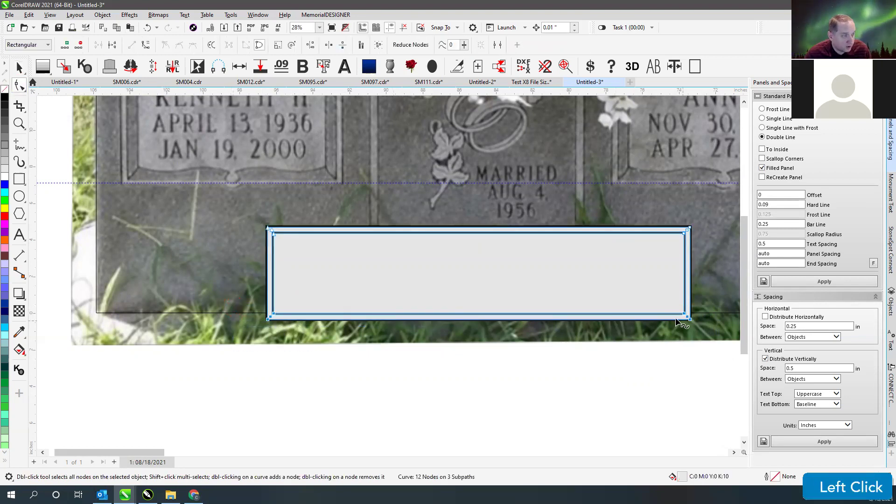
scroll(677, 322, up, 3)
scroll(389, 274, up, 4)
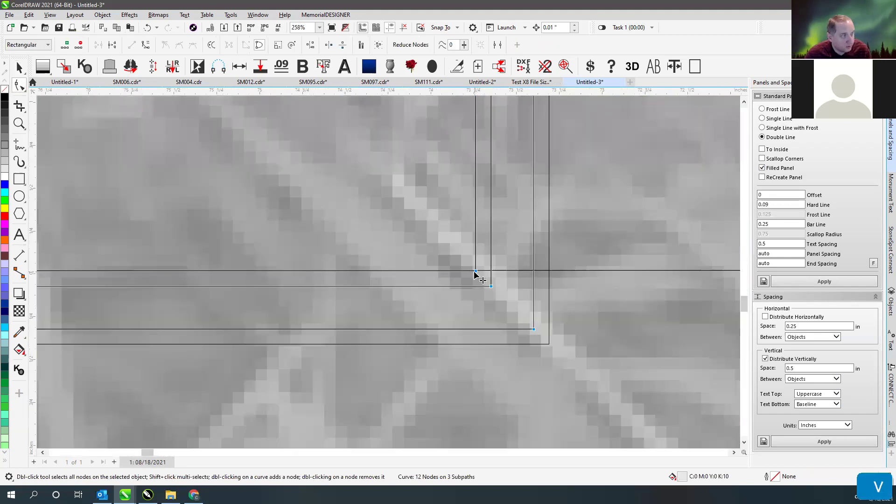
scroll(475, 271, down, 5)
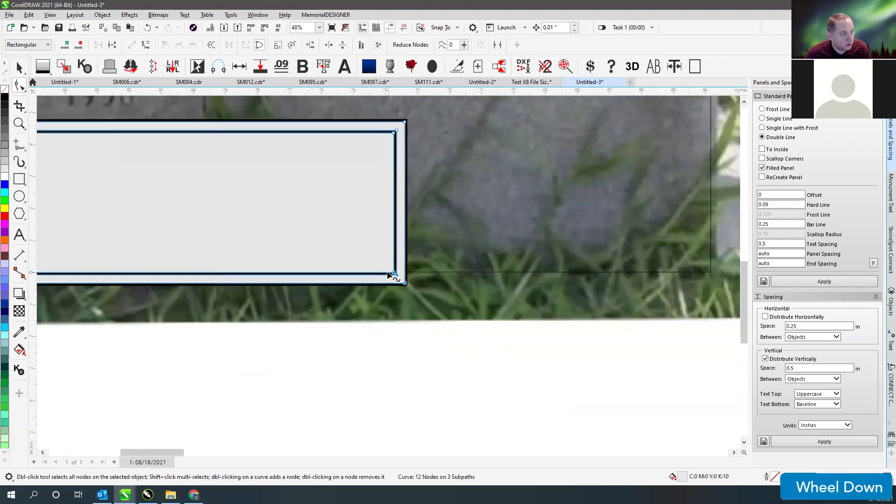
scroll(388, 270, down, 2)
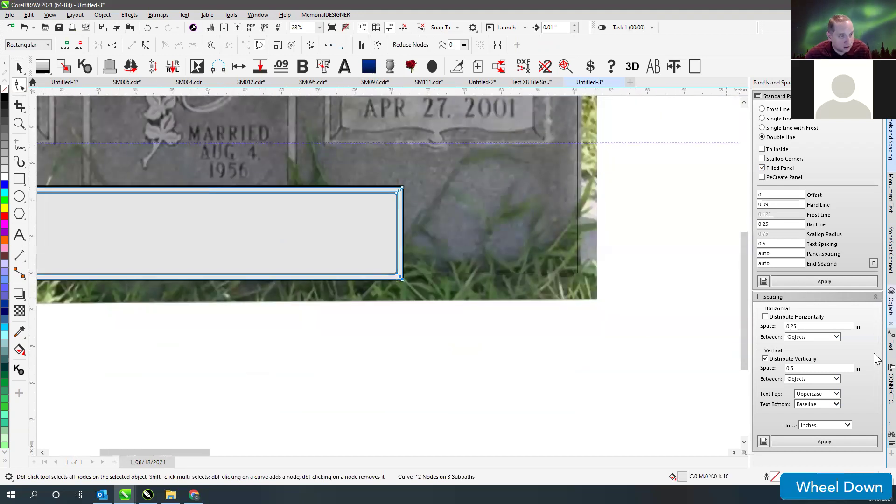
click(872, 443)
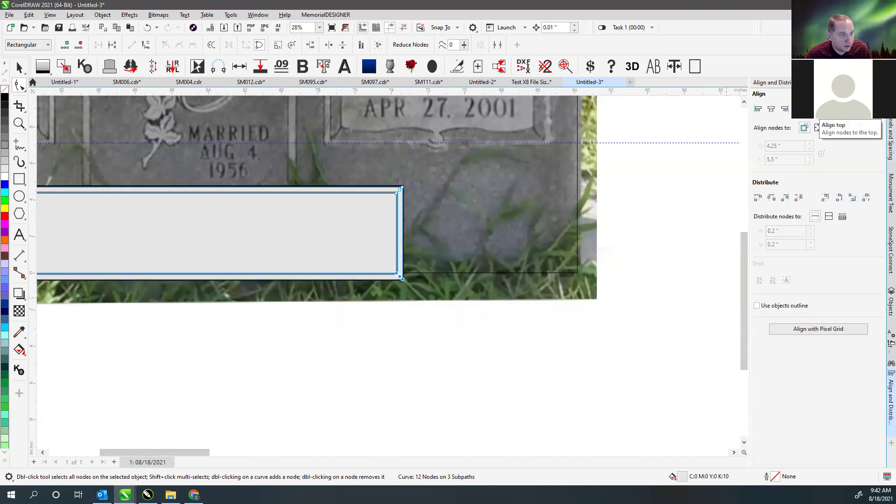
click(818, 109)
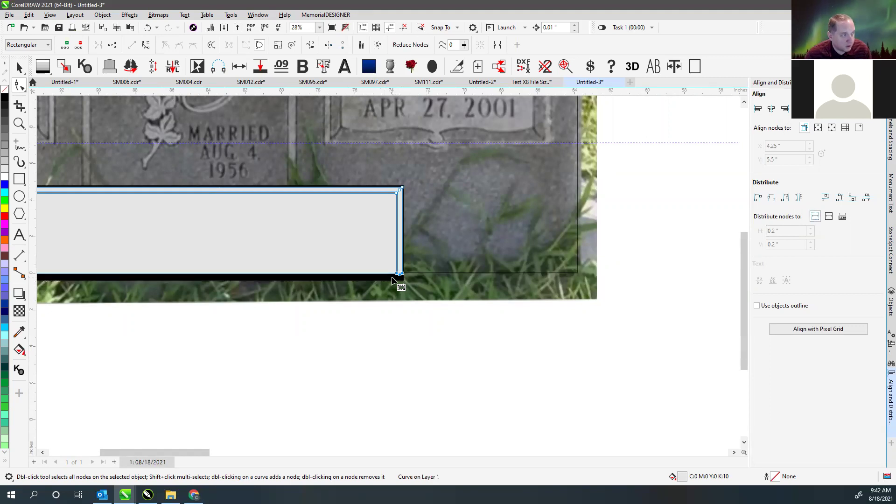
- Select the outer border's bottom nodes, inspect the plaque, then undo the last two edits
click(389, 279)
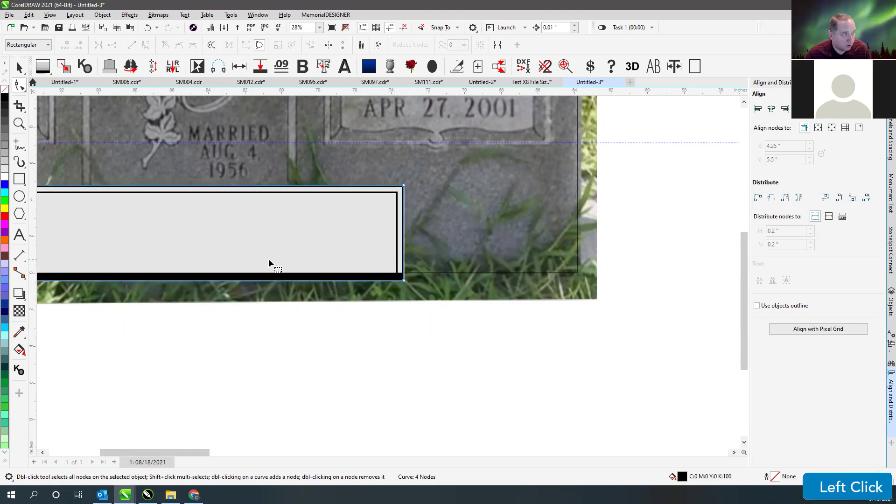
scroll(270, 264, down, 1)
drag(153, 273, 496, 283)
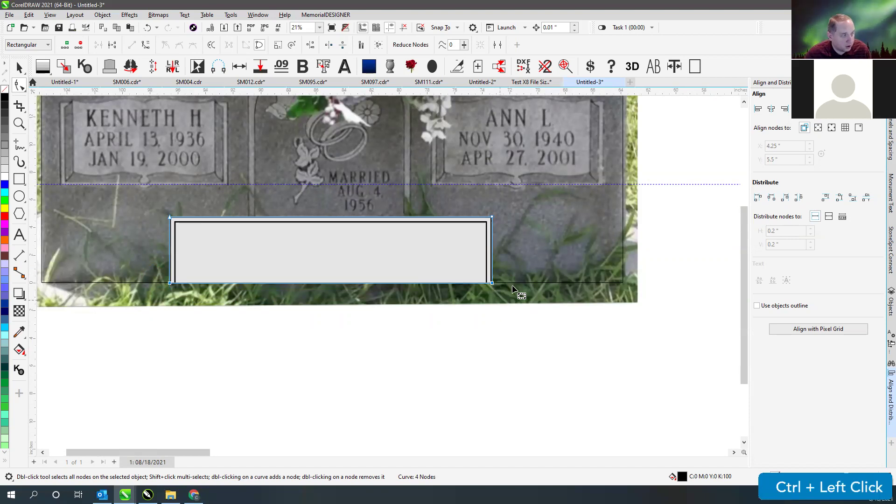
key(space)
click(491, 283)
click(480, 344)
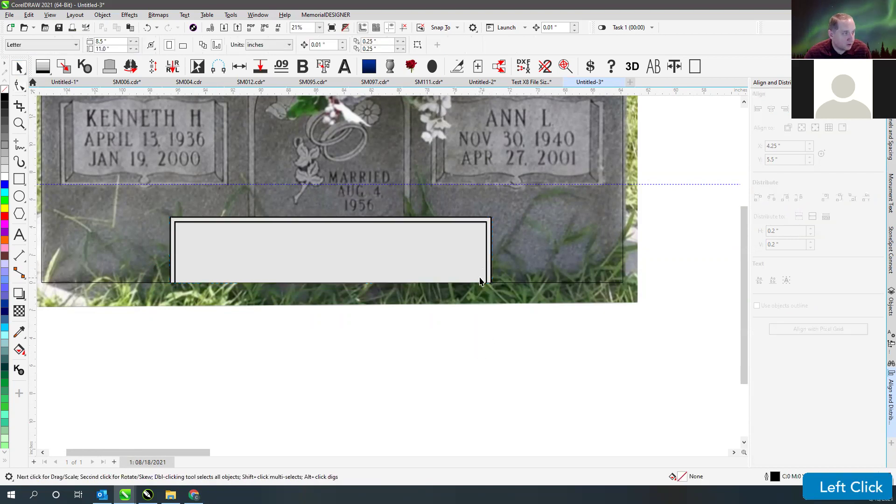
scroll(388, 270, up, 5)
scroll(437, 258, up, 1)
key(v)
key(v)
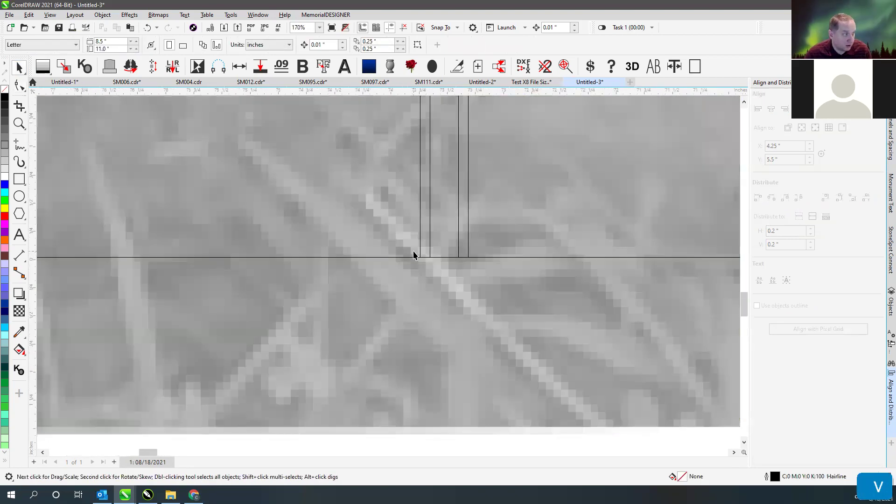
scroll(345, 241, down, 3)
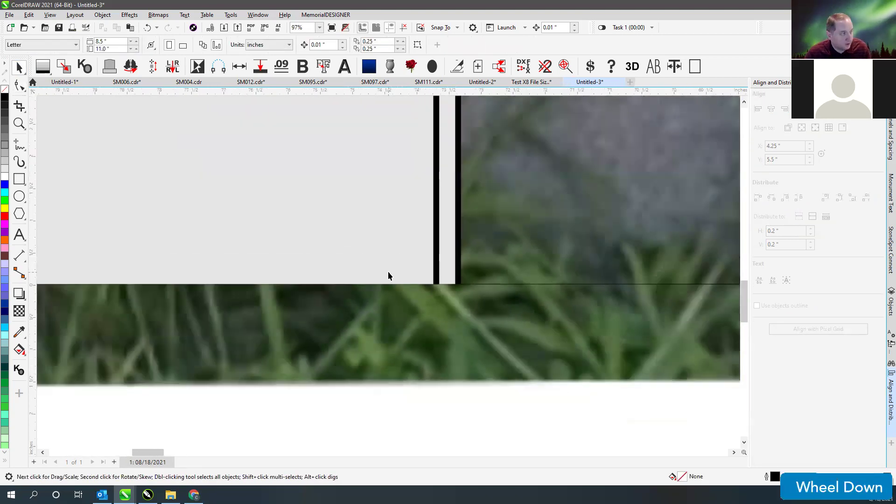
scroll(343, 284, down, 2)
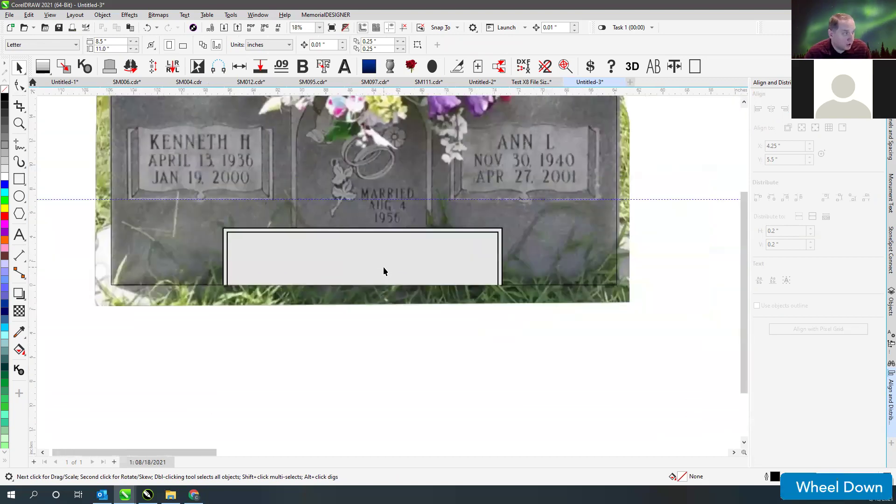
key(ctrl+z)
key(ctrl+z)
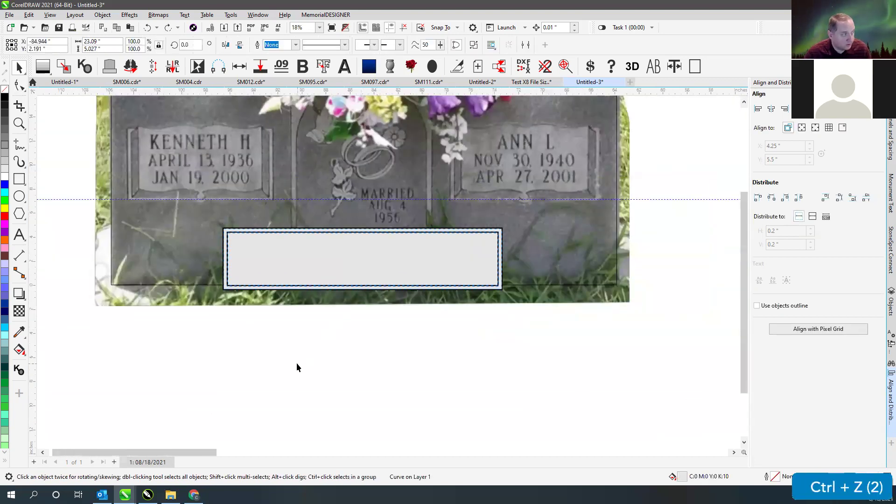
click(19, 178)
drag(165, 284, 600, 409)
click(19, 68)
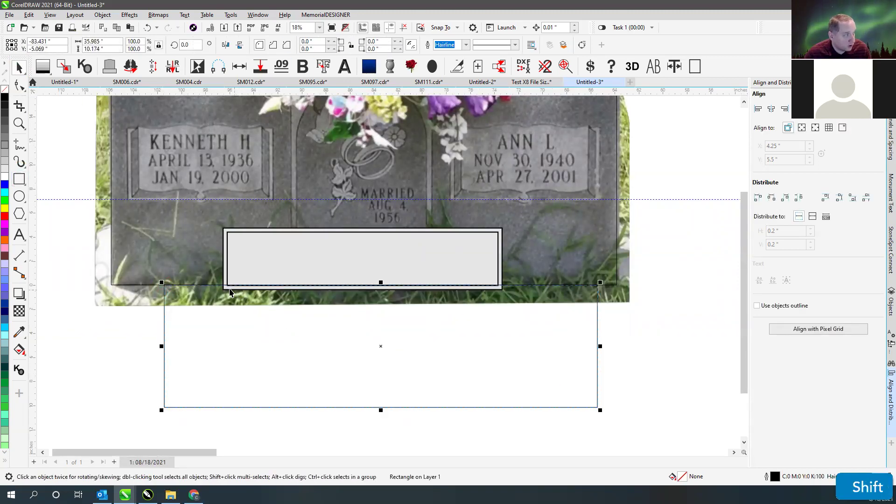
shift+click(229, 288)
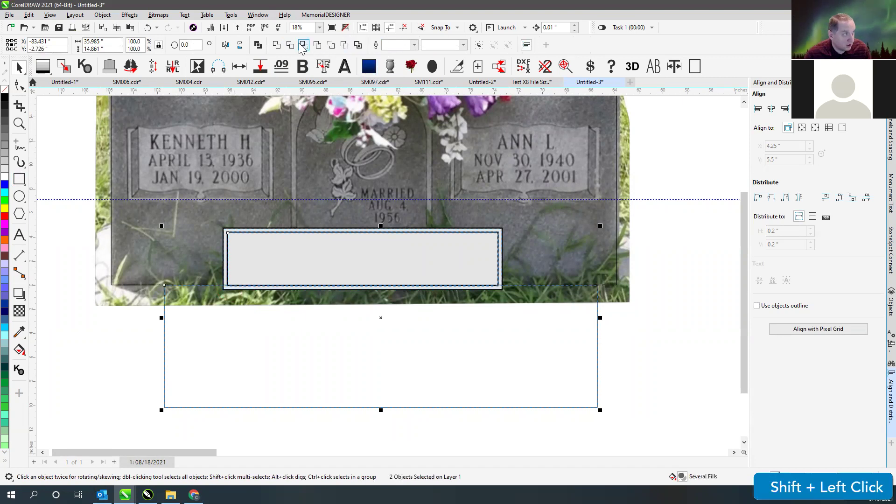
click(296, 46)
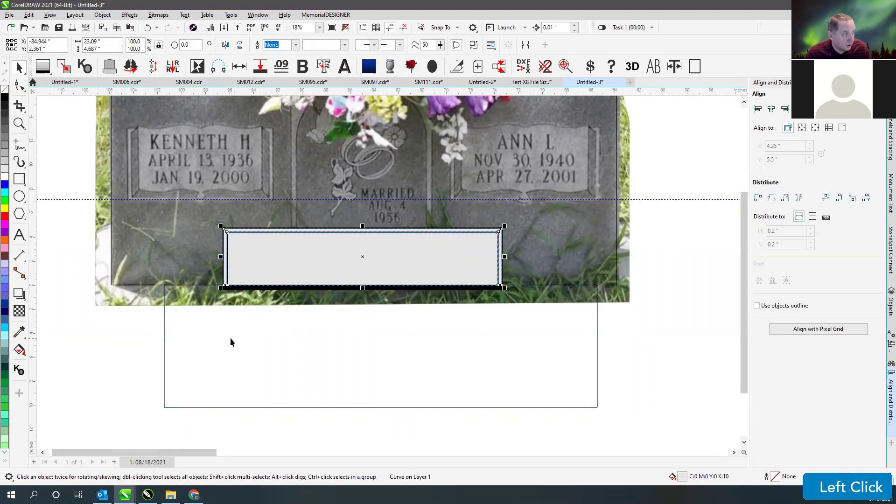
click(177, 335)
click(166, 329)
shift+click(226, 291)
shift+click(226, 290)
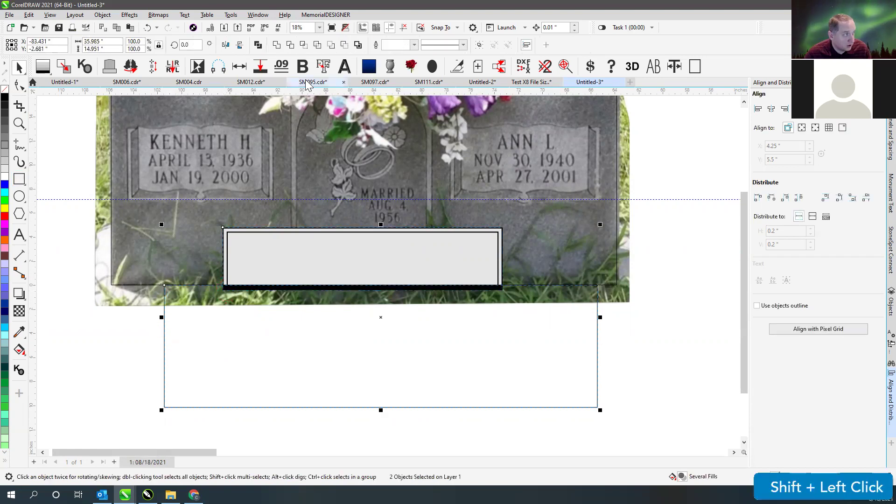
click(289, 45)
click(246, 330)
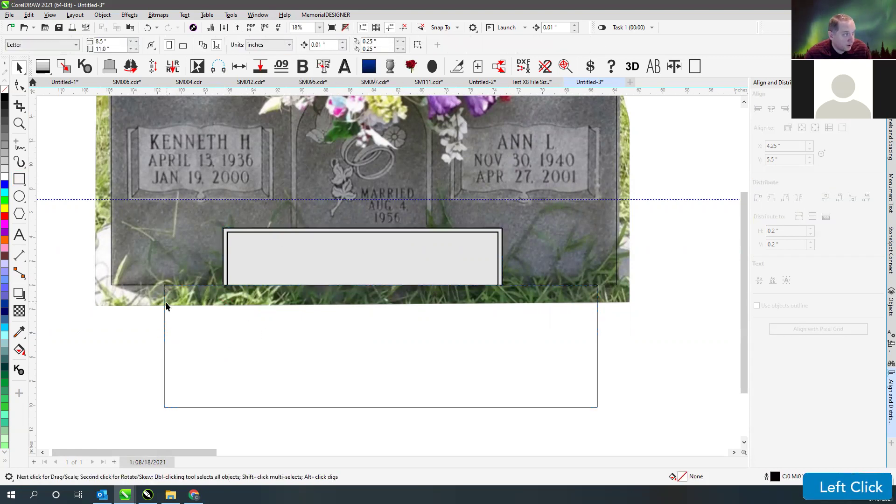
click(164, 315)
key(Delete)
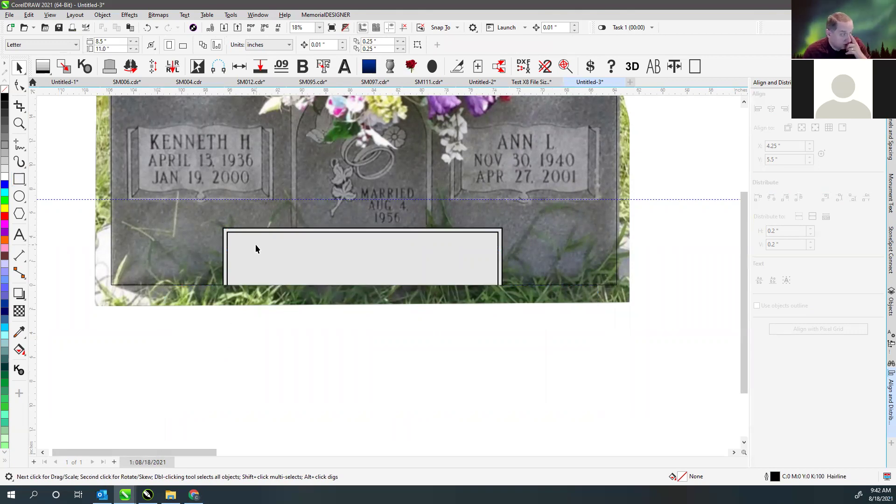
click(216, 286)
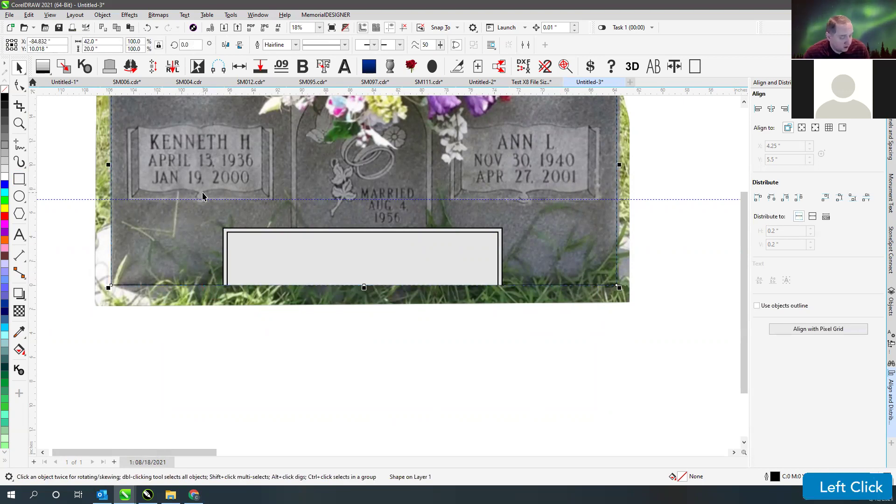
key(shift+F2)
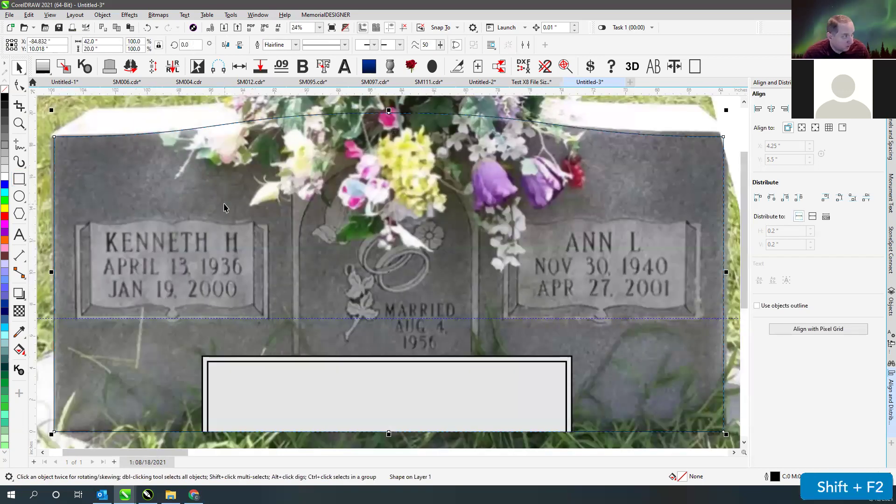
scroll(314, 213, down, 2)
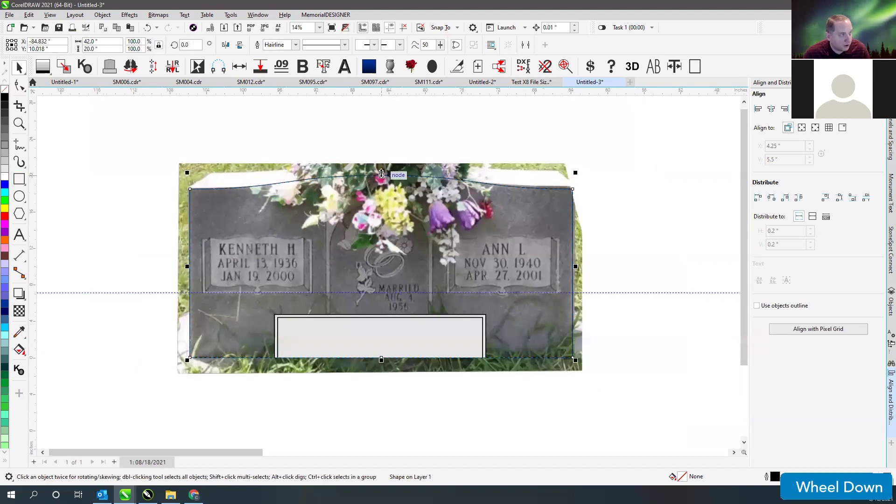
drag(381, 173, 400, 418)
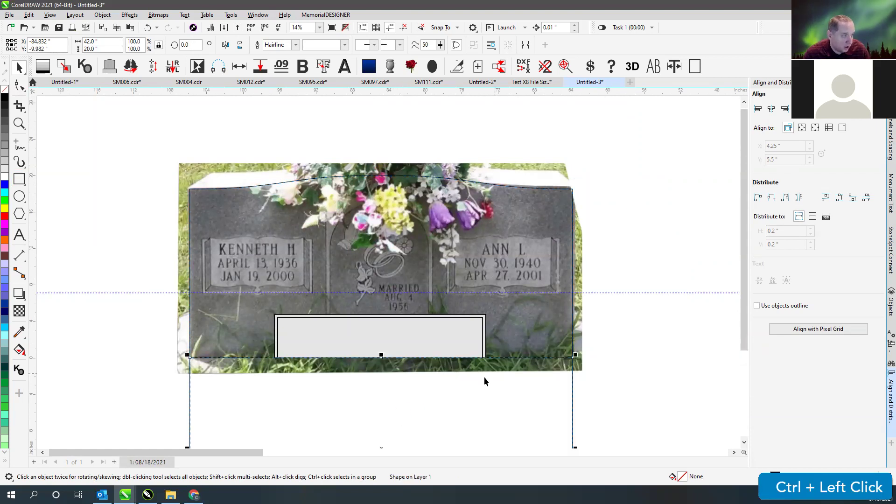
key(F4)
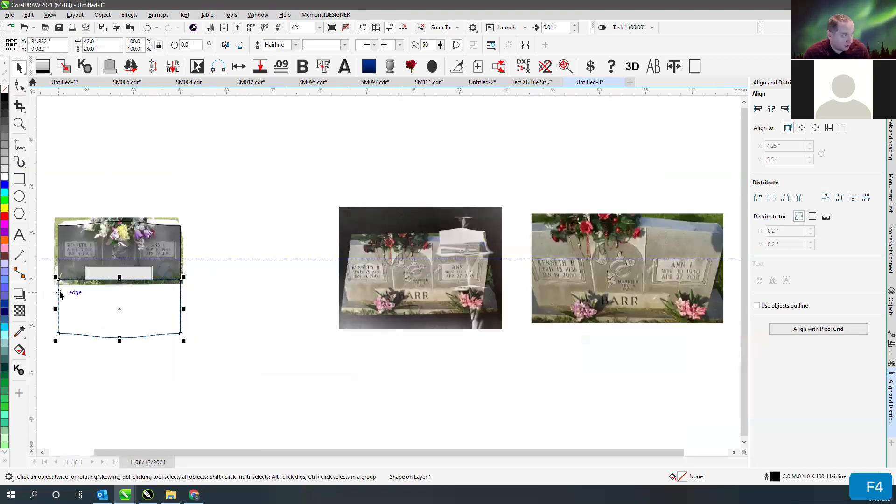
scroll(97, 290, up, 2)
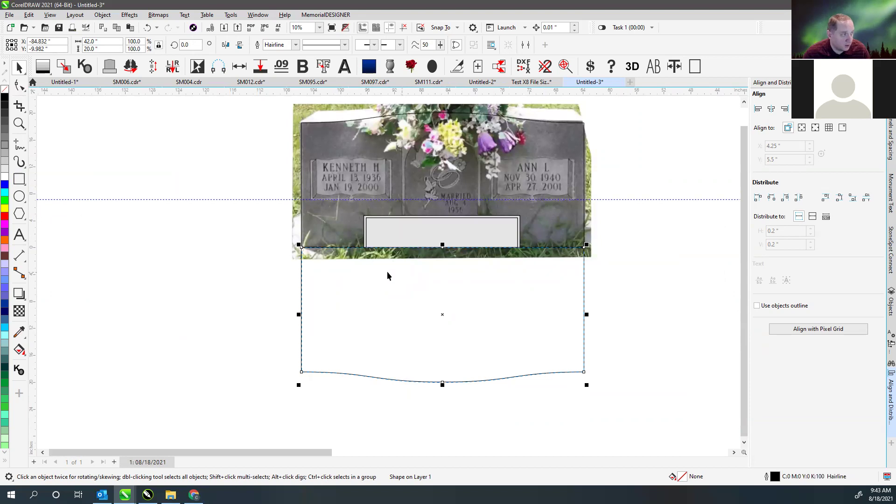
key(ctrl+z)
key(ctrl+z)
key(ctrl+z)
key(ctrl+z)
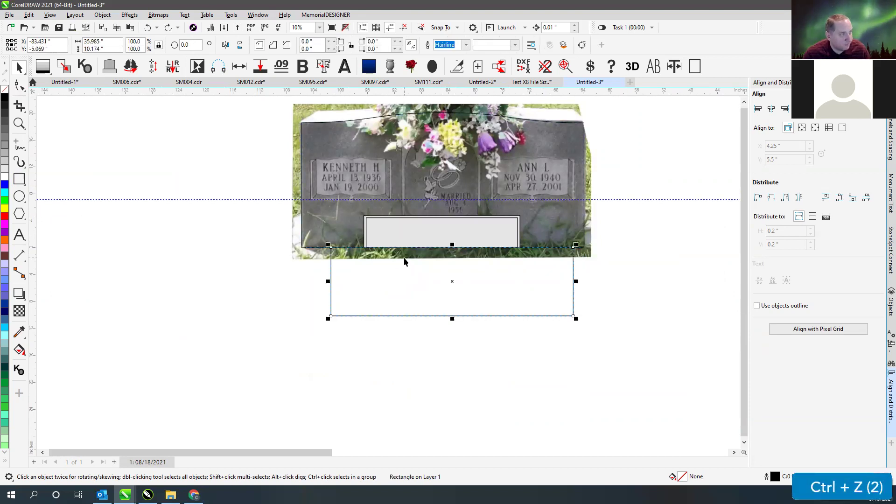
key(ctrl+z)
key(ctrl+z)
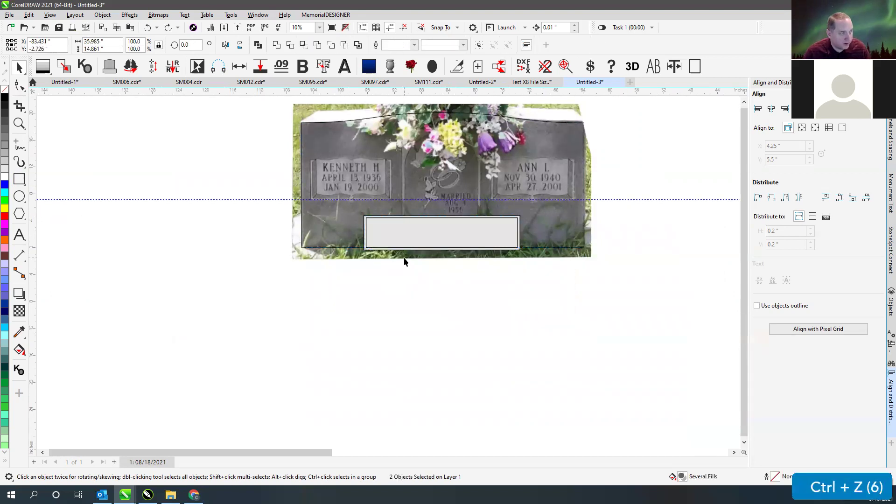
key(F4)
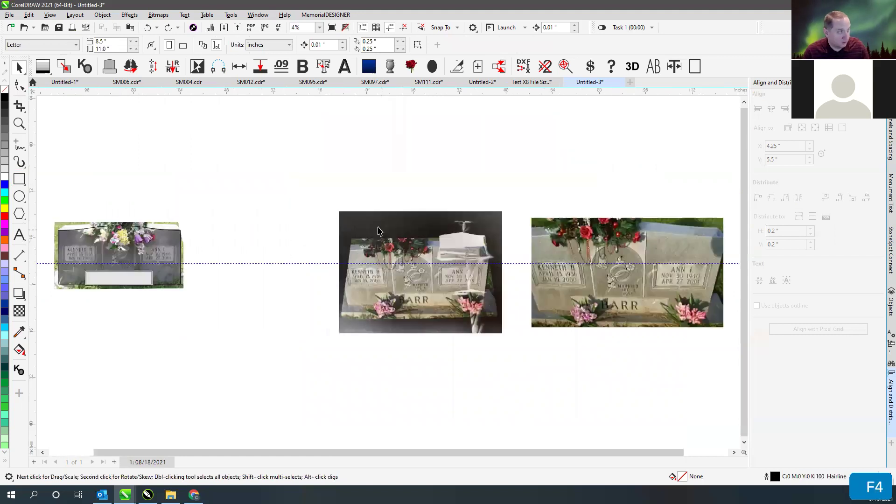
- Zoom to the left headstone and raise the black strip's bottom nodes 0.43 in
drag(46, 199, 248, 342)
key(shift+F2)
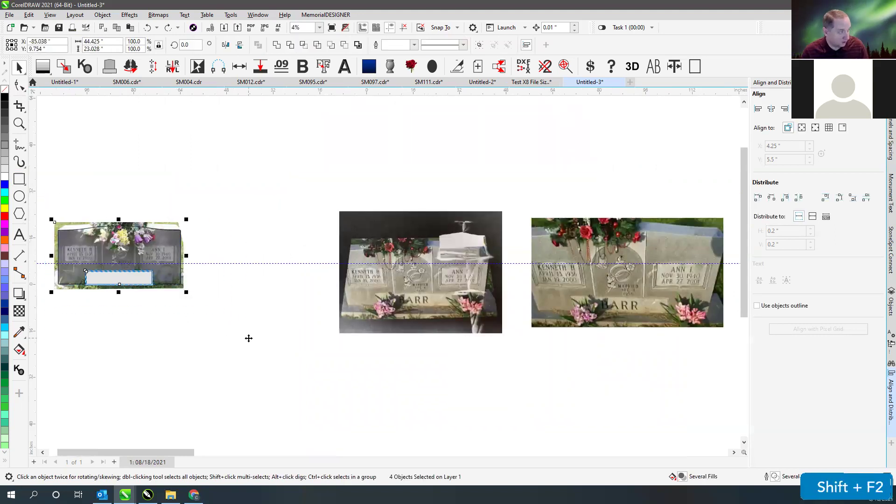
click(57, 200)
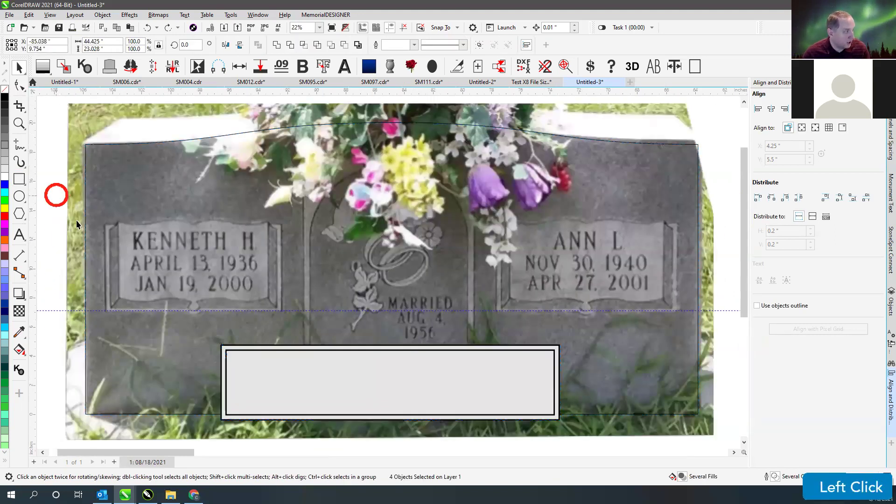
click(19, 86)
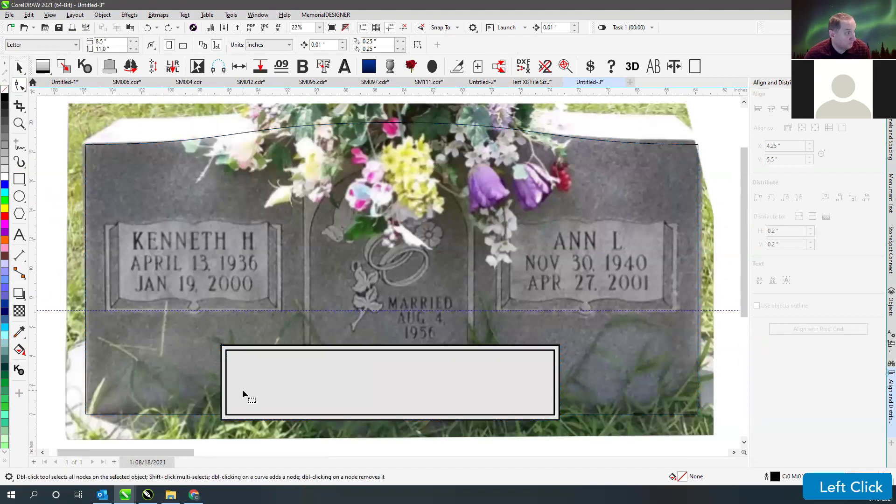
click(247, 419)
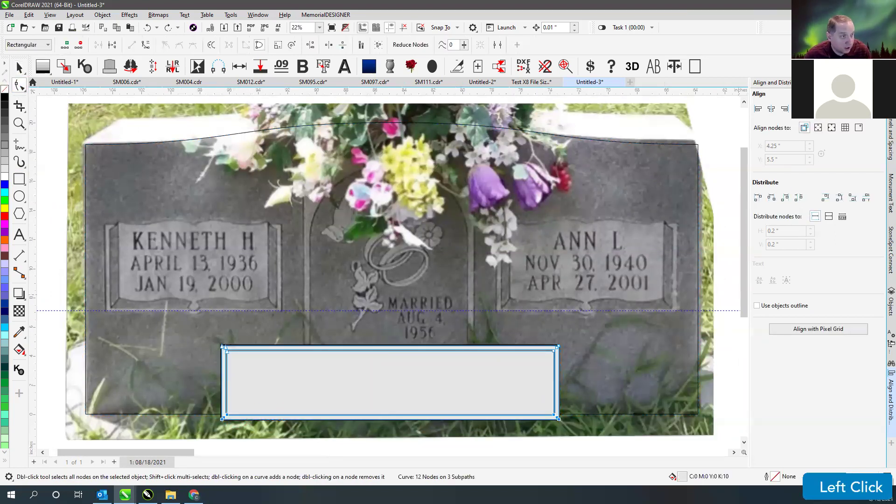
click(543, 422)
drag(180, 412, 560, 416)
- Deselect the strip, open the CONNECT docker, and bring up File Explorer on the Desktop
click(19, 67)
click(48, 128)
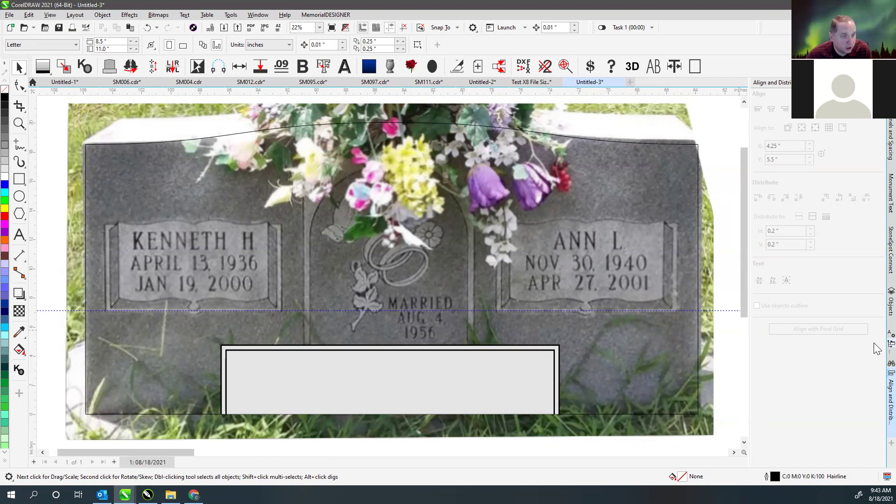
click(891, 344)
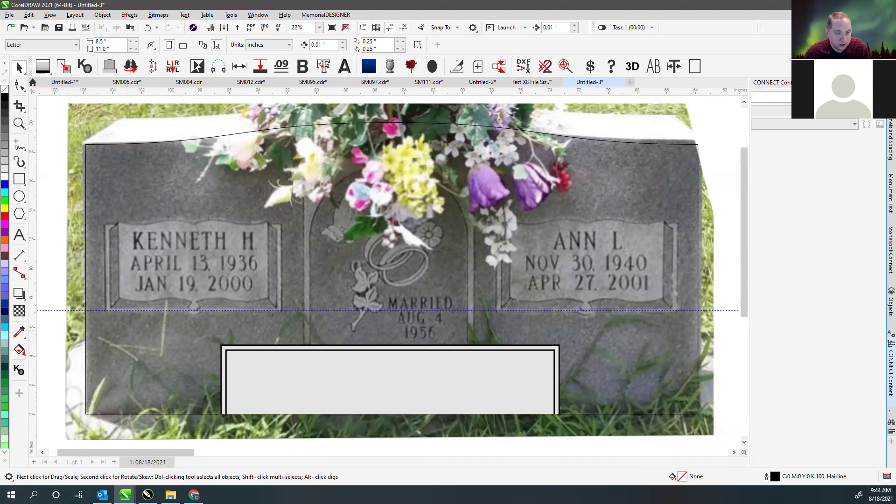
click(170, 495)
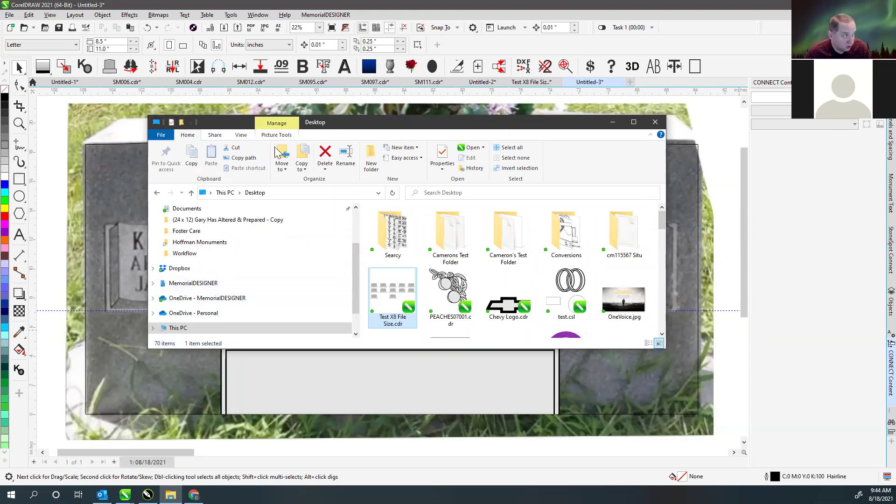
- Search 'book panel' inside MemorialDESIGNER's Art - Sandblast > Classic Collection 2020 folder
drag(339, 123, 350, 103)
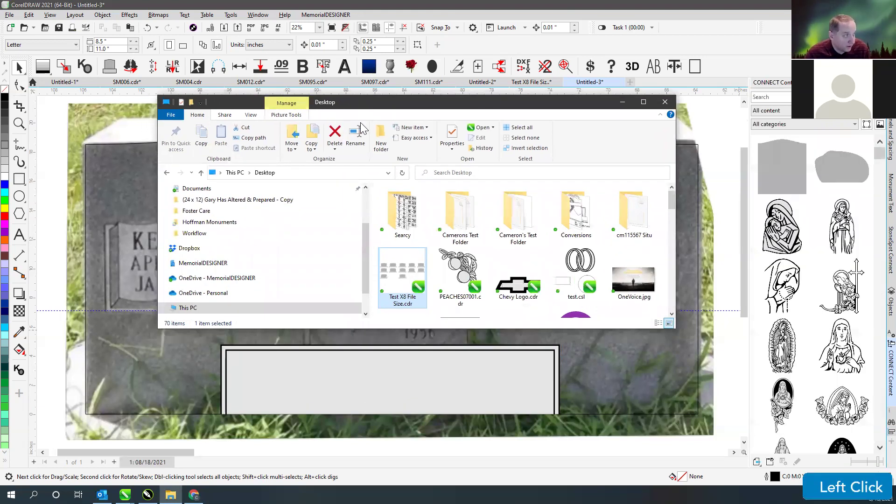
scroll(186, 270, down, 1)
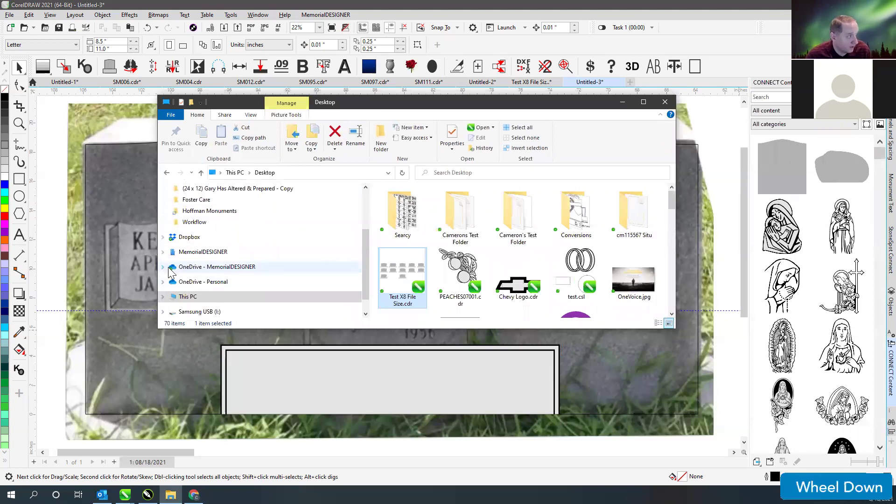
click(162, 252)
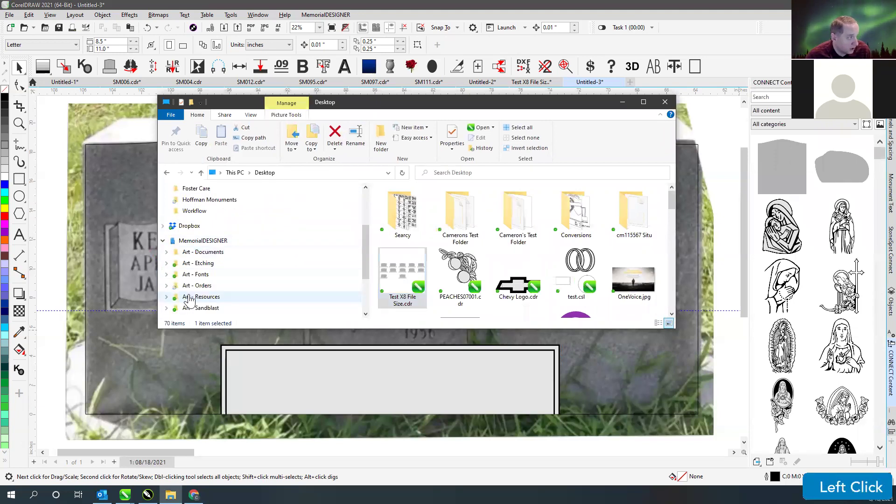
click(189, 308)
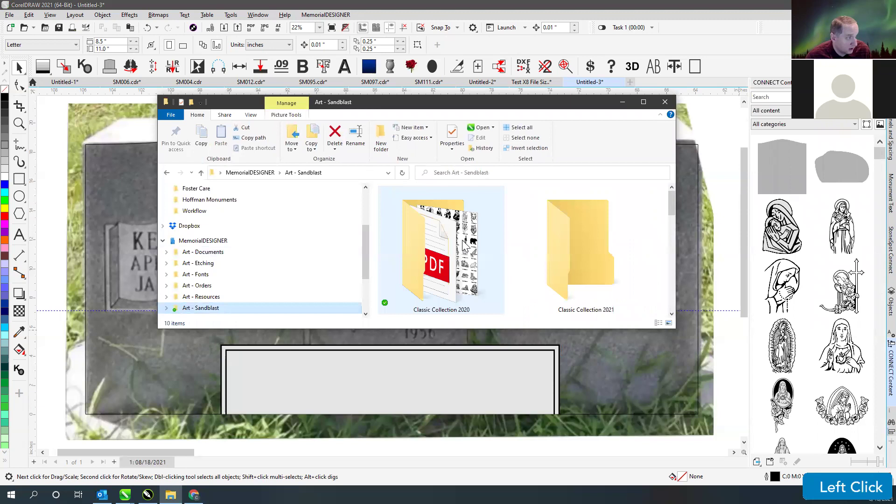
double_click(465, 243)
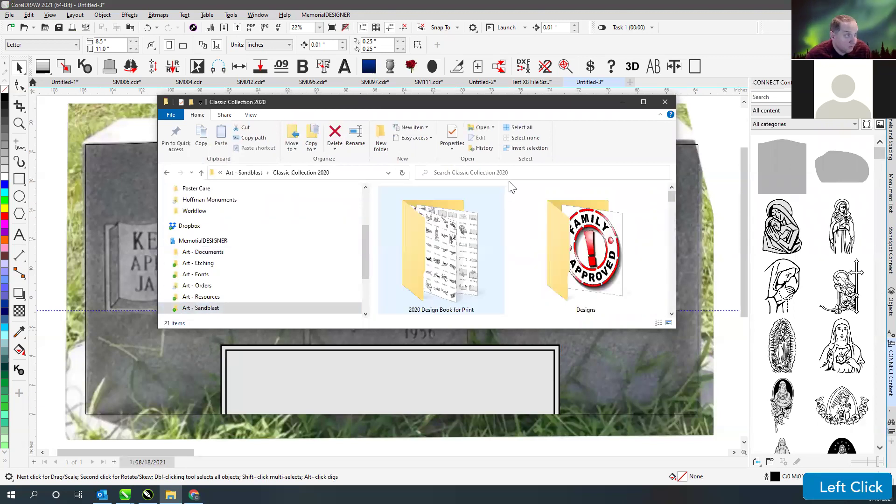
click(484, 173)
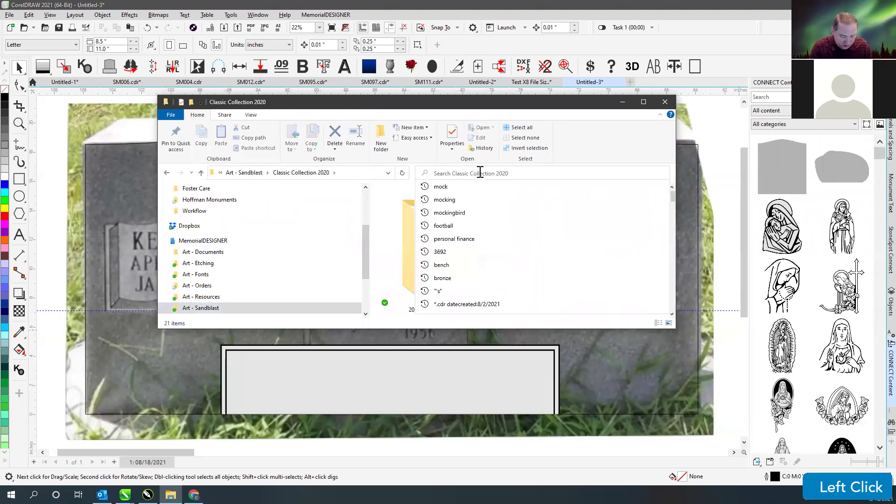
text(book panel)
key(Return)
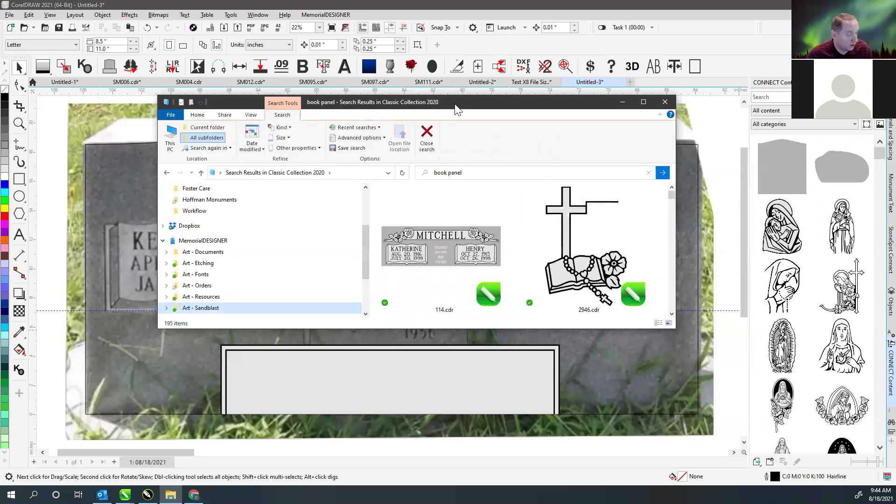
- Move and enlarge the File Explorer window and scroll through the 195 book panel results
drag(455, 107, 570, 90)
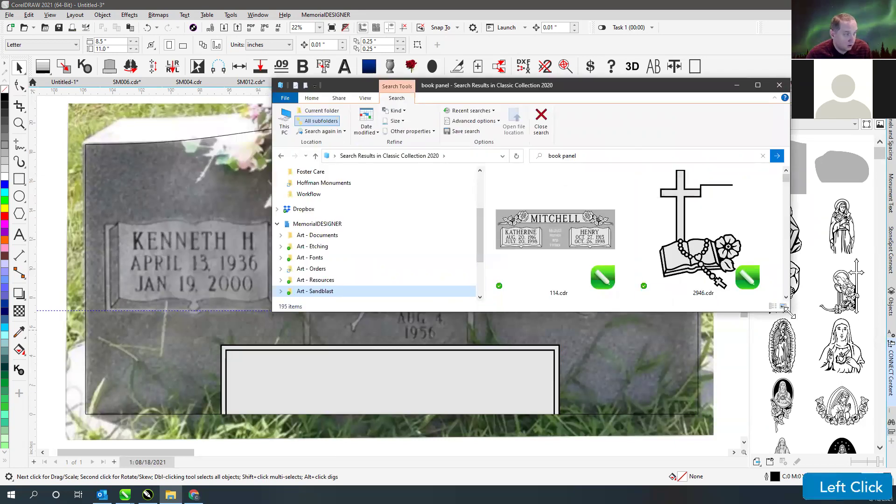
drag(791, 314, 815, 418)
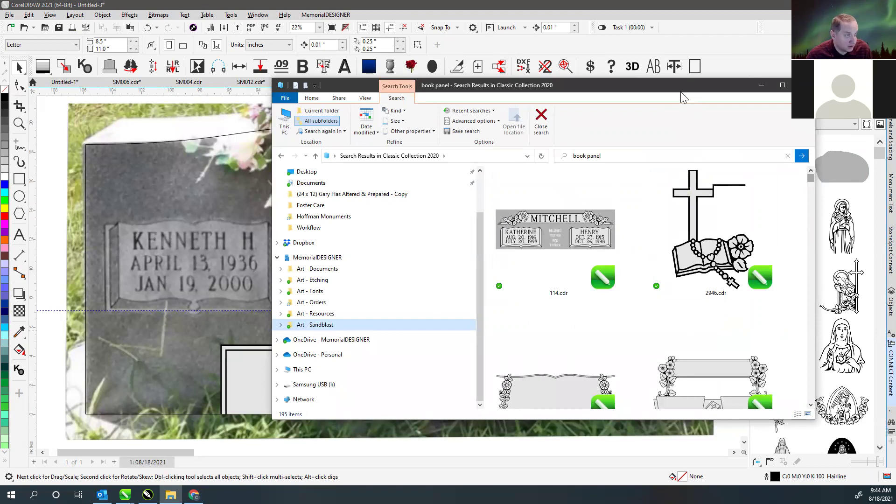
drag(813, 178, 813, 193)
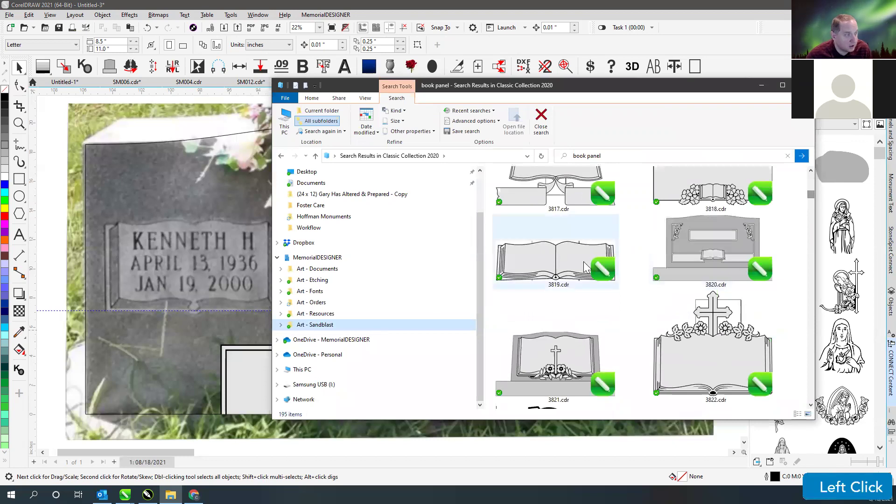
scroll(633, 242, down, 4)
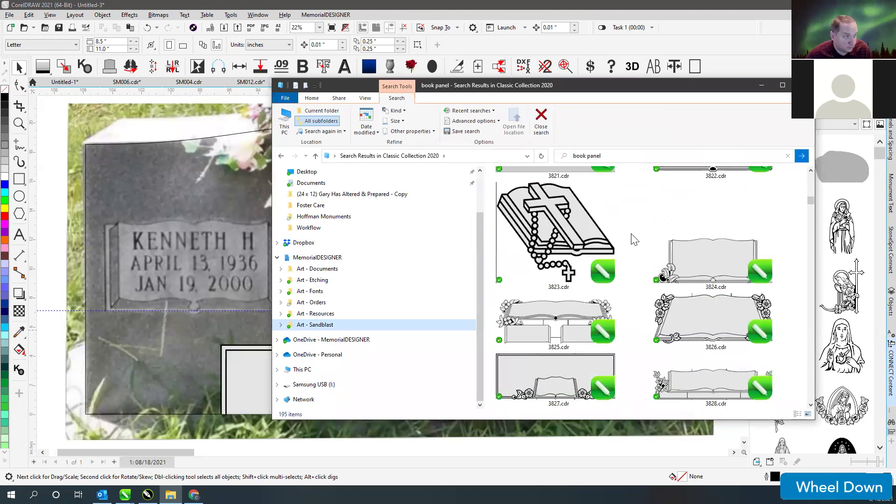
scroll(633, 239, down, 2)
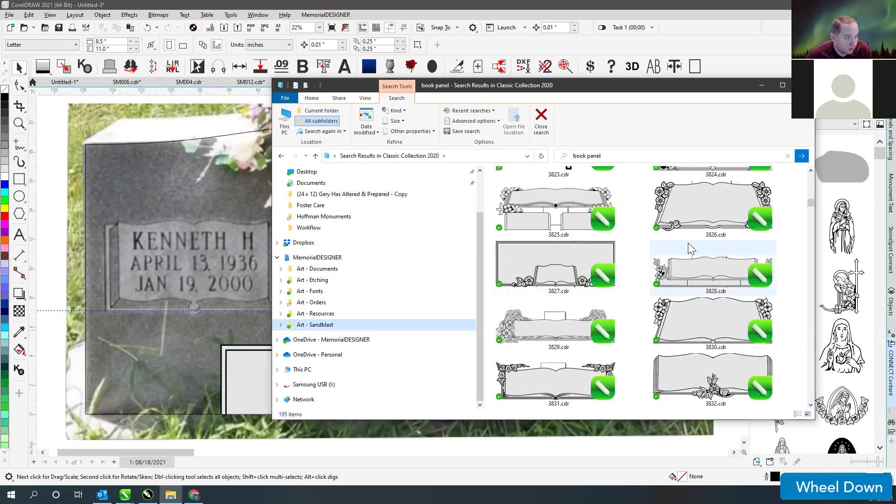
scroll(688, 248, down, 8)
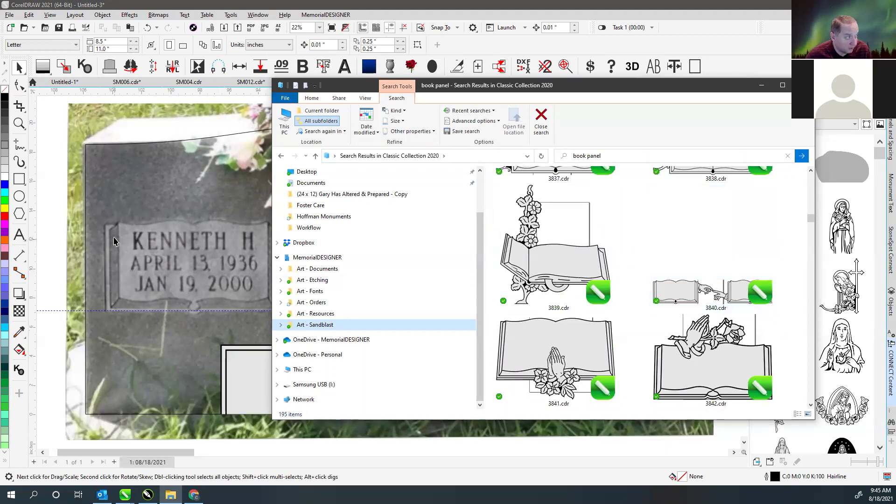
scroll(725, 253, down, 3)
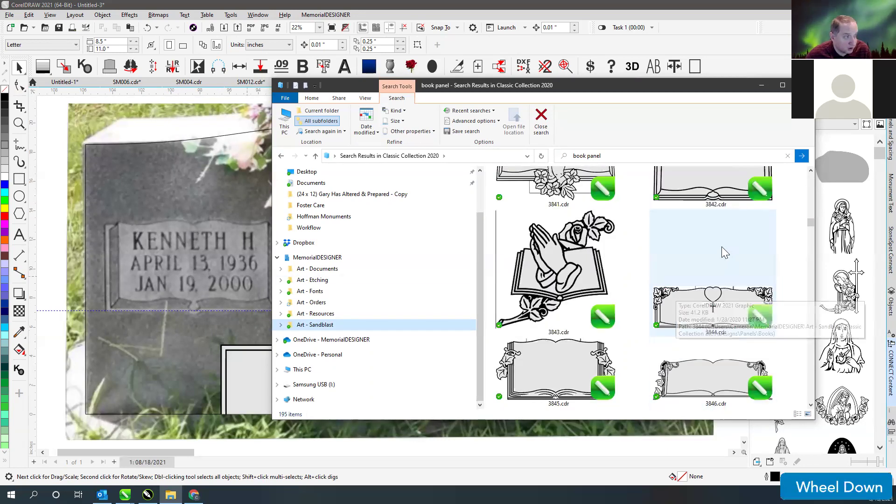
scroll(725, 252, down, 5)
click(617, 156)
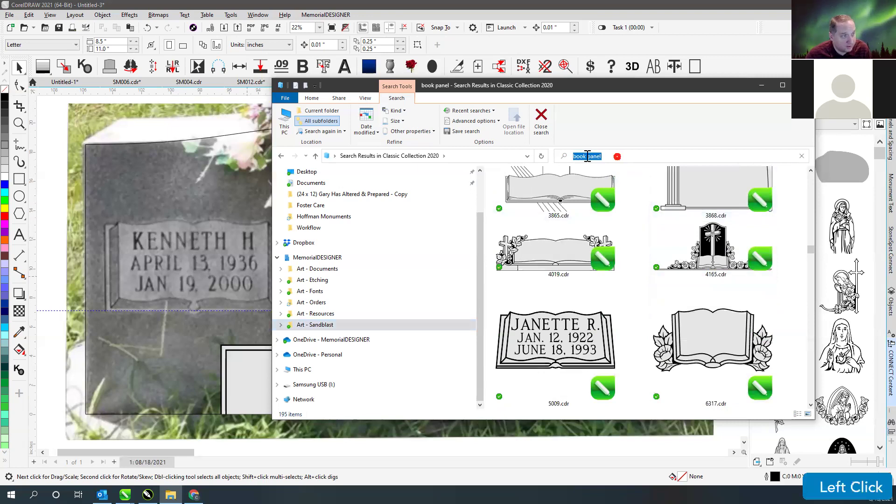
- Replace the search with 'Scalable' and open the Scalable designs folder
key(BackSpace)
key(BackSpace)
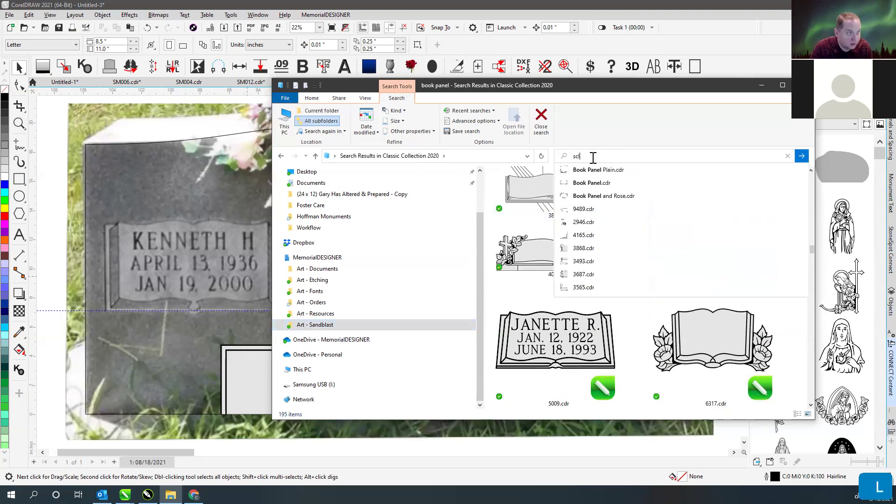
text(scala)
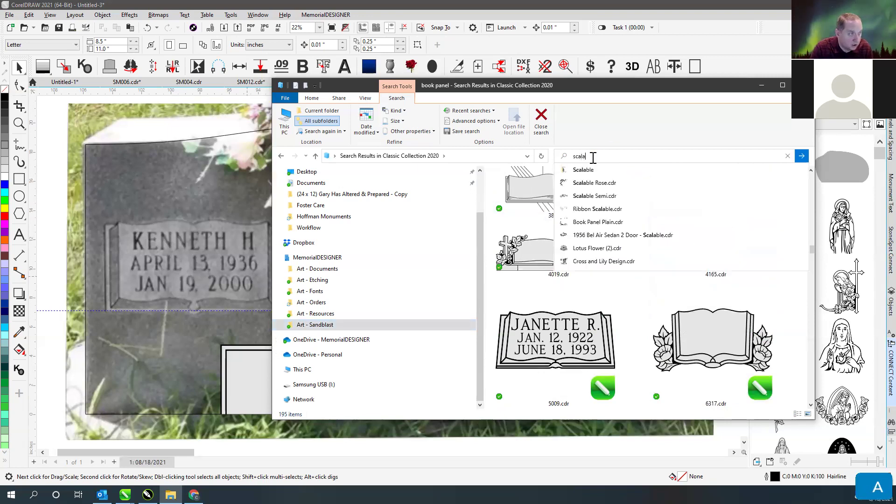
click(579, 172)
click(589, 157)
click(591, 158)
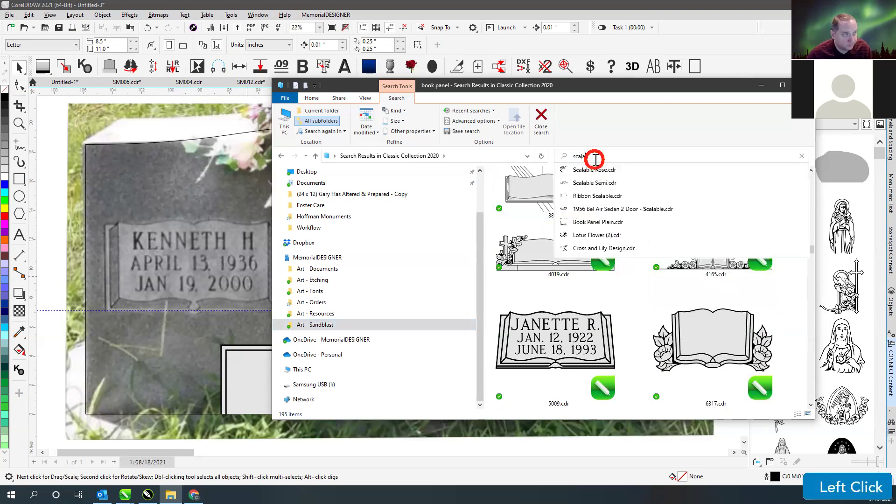
text(ble)
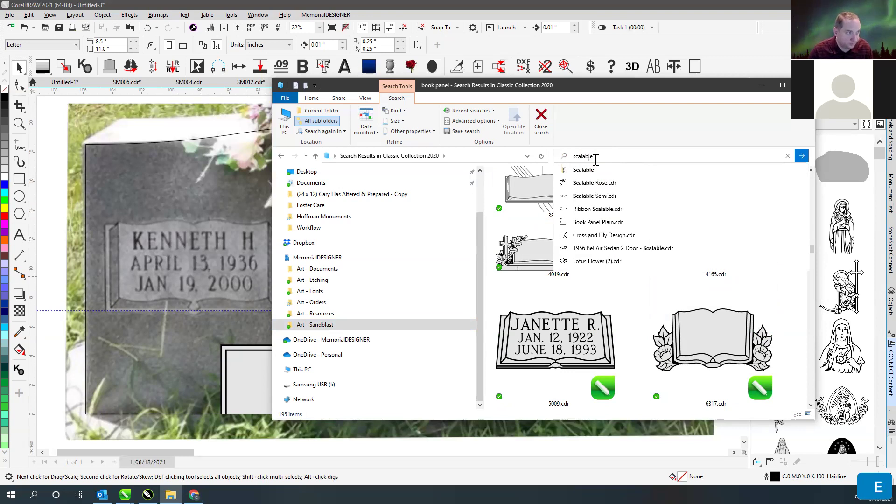
click(583, 170)
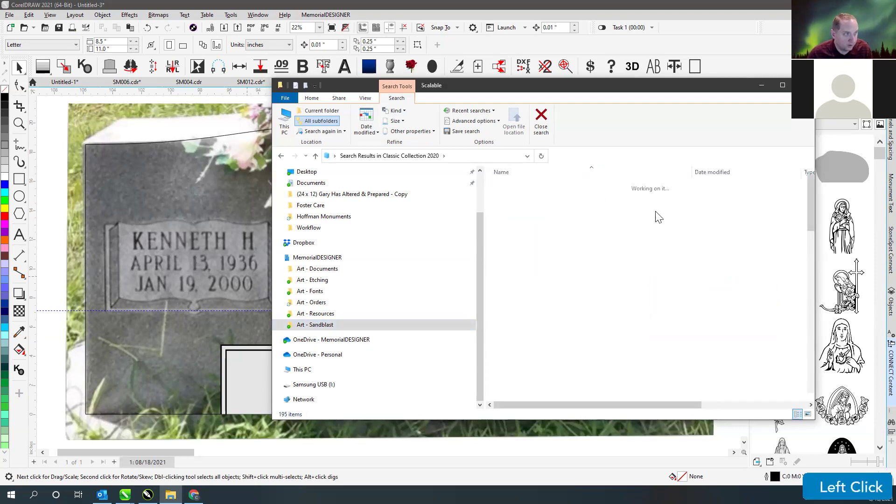
- Show the files as extra large icons and drag Books.cdr onto the CorelDRAW canvas
right_click(641, 270)
mouse_move(596, 276)
click(665, 277)
scroll(669, 259, down, 5)
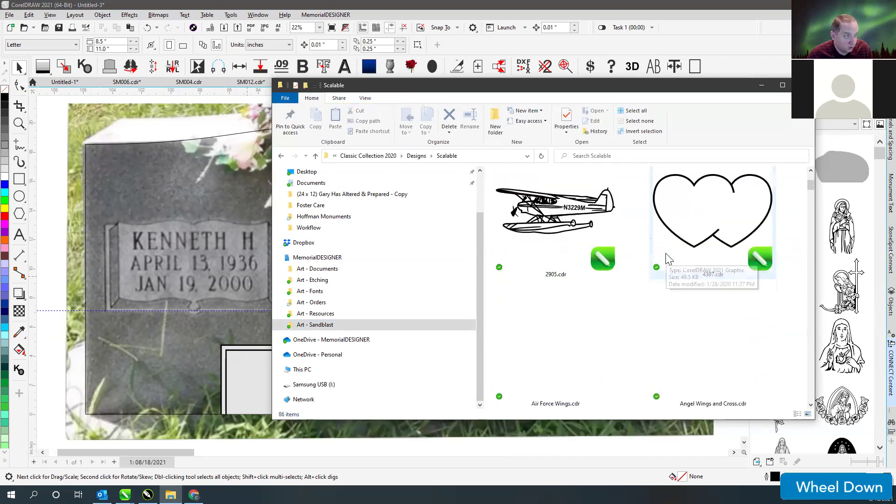
scroll(677, 254, down, 1)
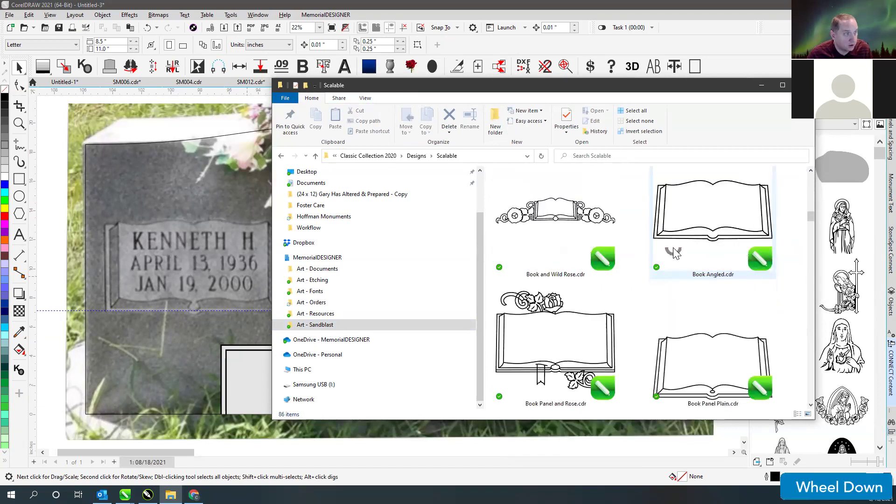
scroll(684, 273, down, 1)
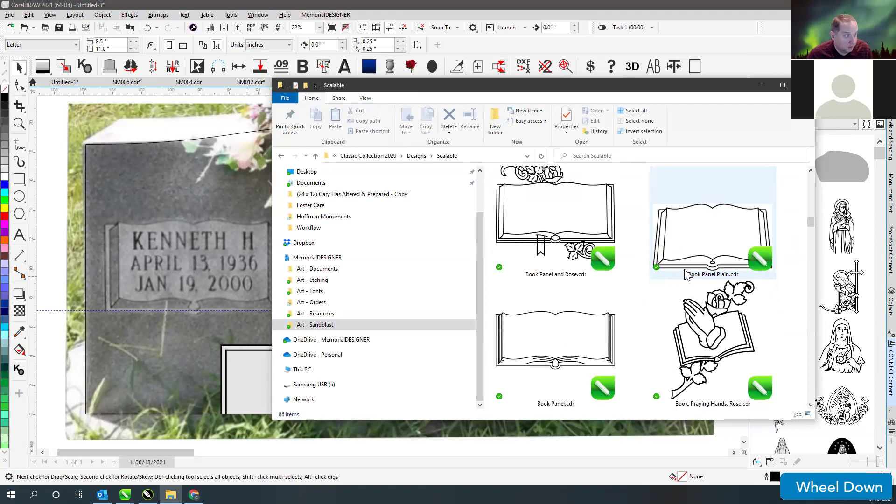
scroll(681, 270, down, 1)
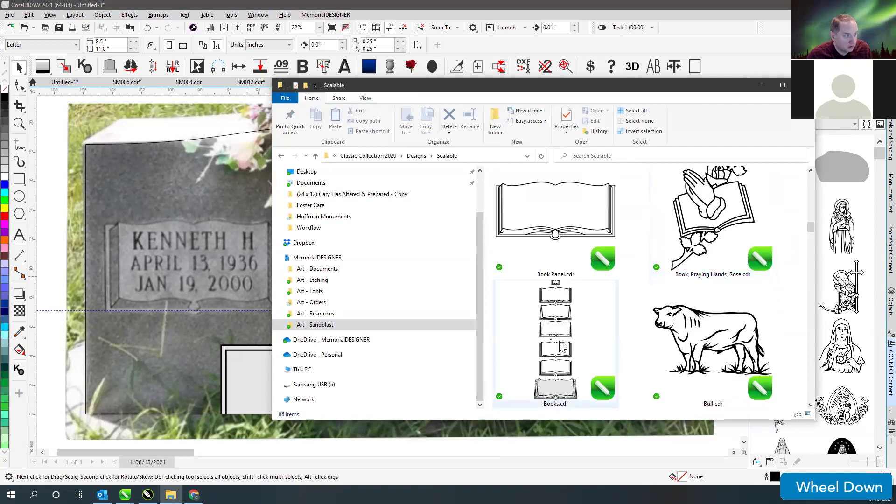
drag(562, 348, 162, 284)
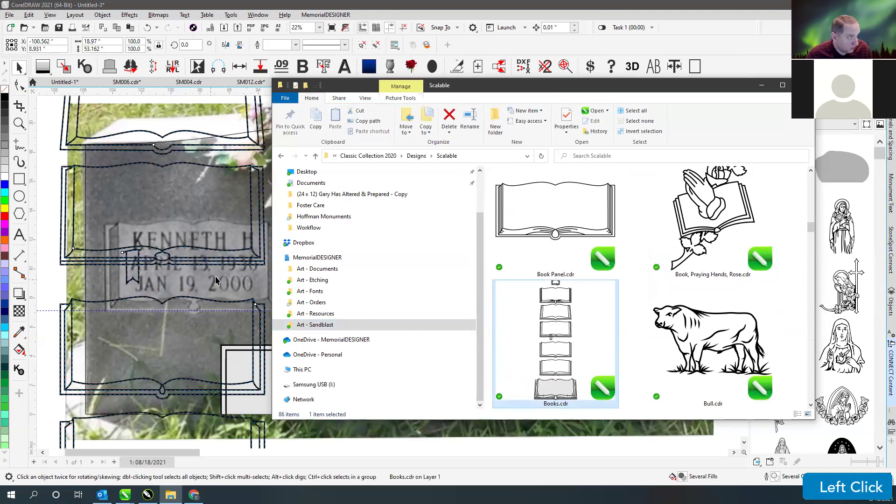
- Move the imported book outlines off the headstone photo and ungroup them
click(761, 87)
scroll(366, 142, down, 1)
drag(346, 166, 158, 172)
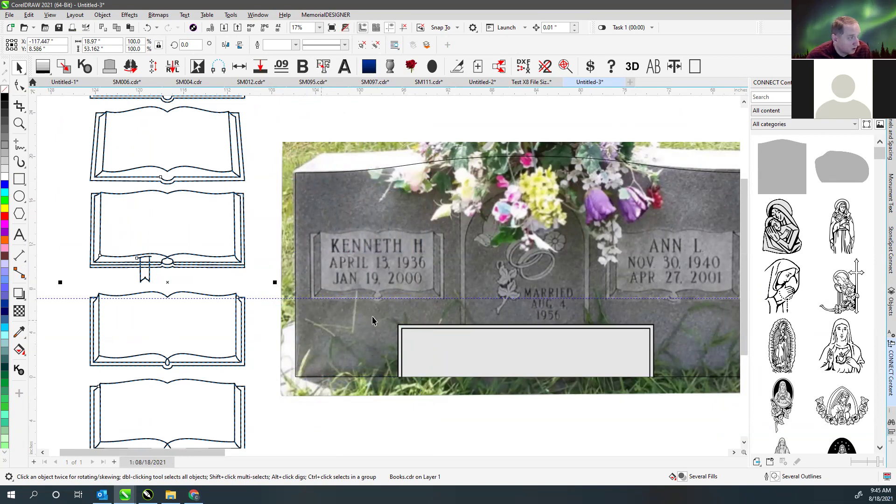
scroll(387, 271, down, 2)
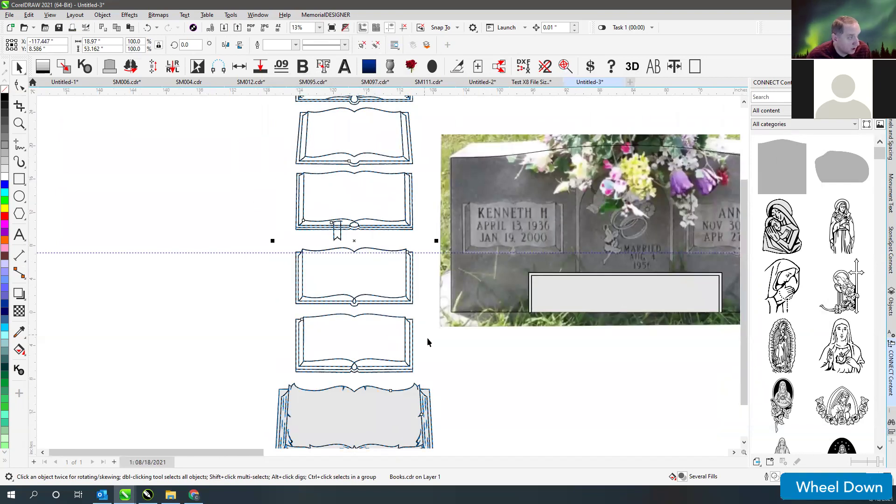
click(433, 350)
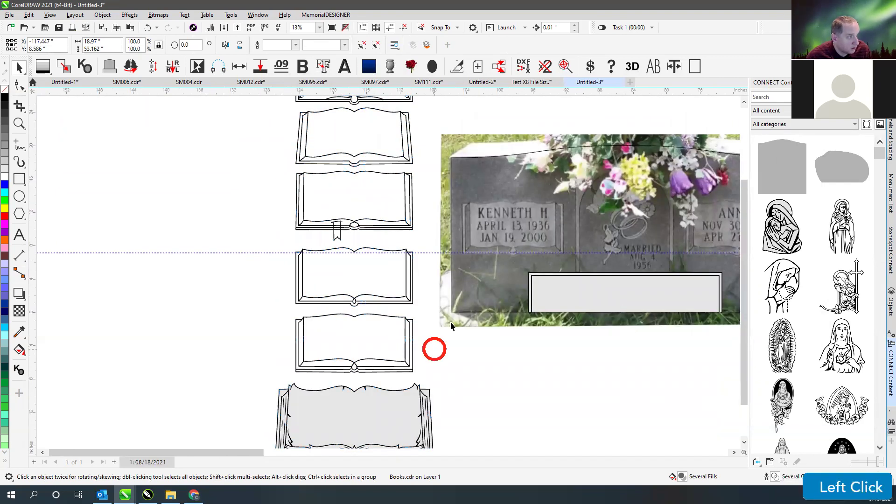
click(319, 252)
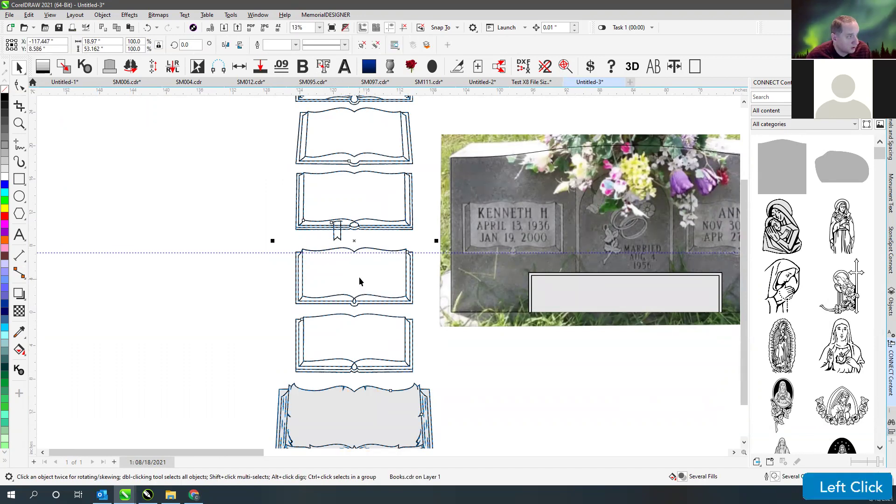
scroll(366, 245, down, 1)
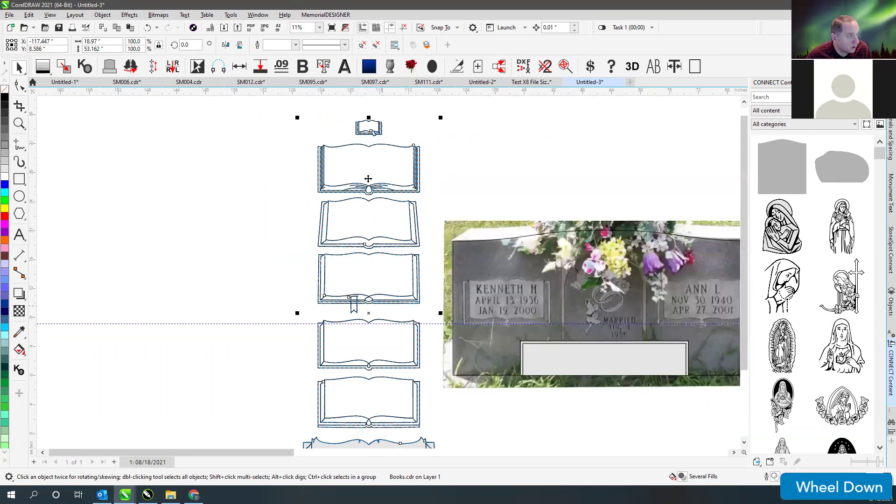
click(375, 44)
click(252, 365)
drag(294, 313, 433, 376)
drag(318, 367, 462, 323)
scroll(375, 257, down, 2)
drag(332, 175, 458, 424)
key(Delete)
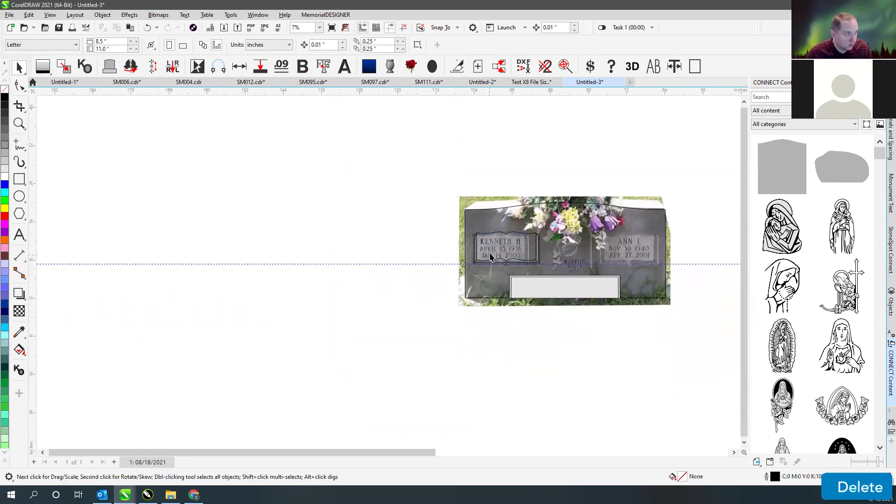
scroll(490, 255, up, 5)
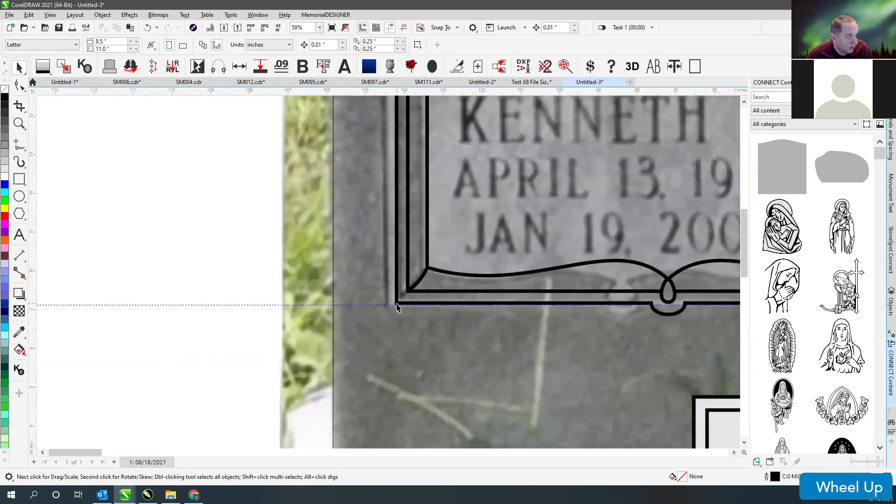
click(389, 307)
drag(388, 307, 391, 308)
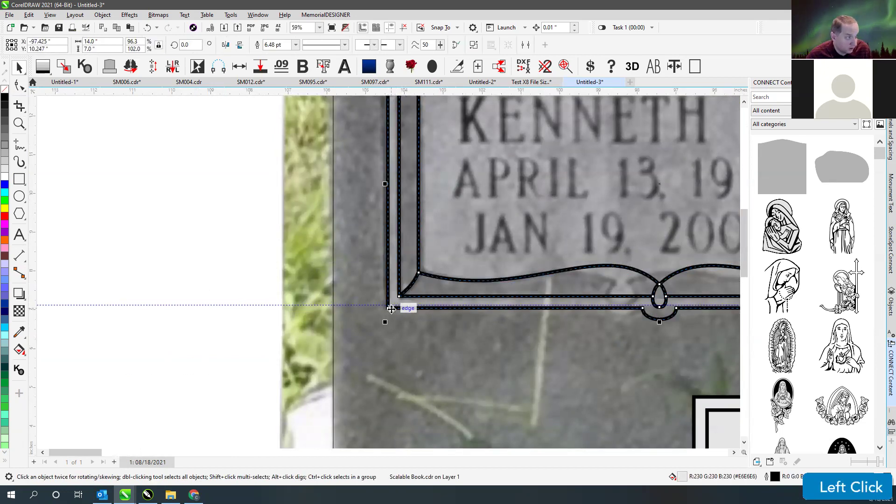
- In wireframe view, scale the book frame to 12.124 × 6.456 in, then move it up-left
key(v)
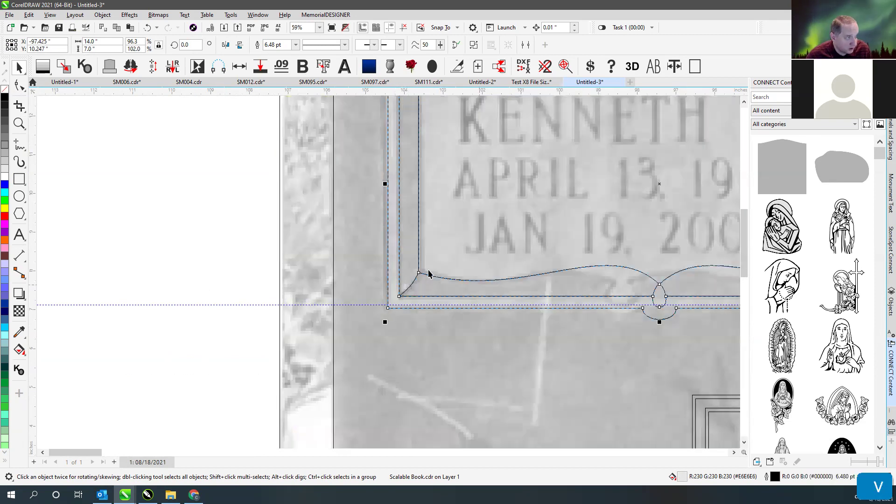
scroll(468, 270, down, 2)
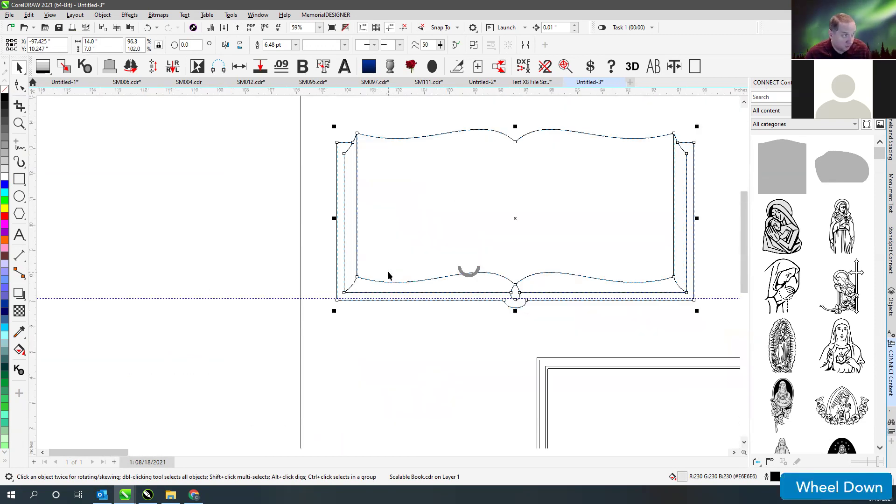
drag(698, 127, 670, 141)
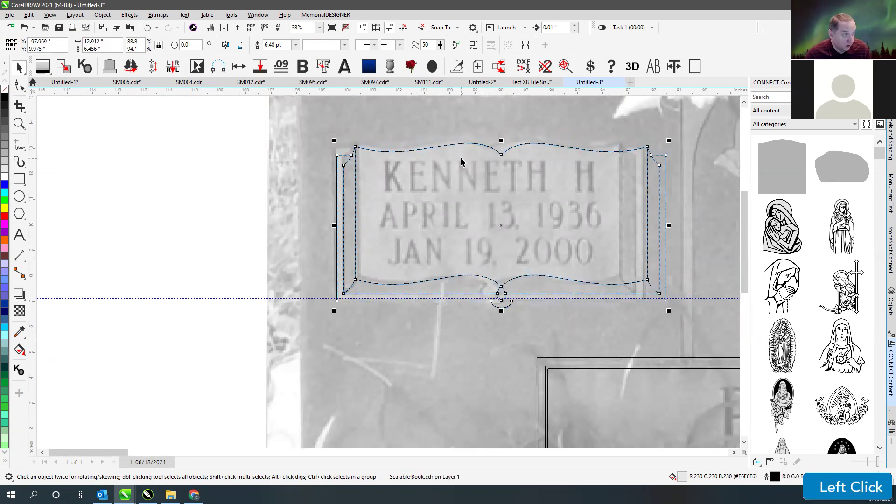
drag(501, 288, 491, 285)
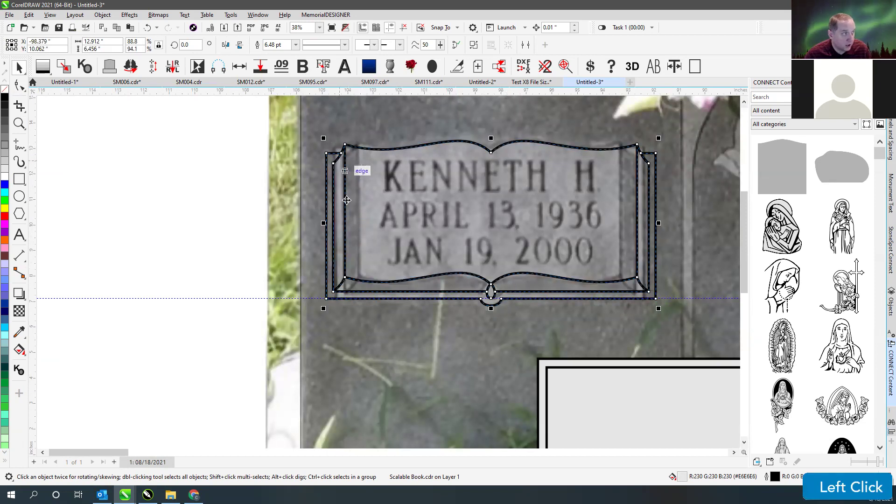
drag(323, 224, 335, 222)
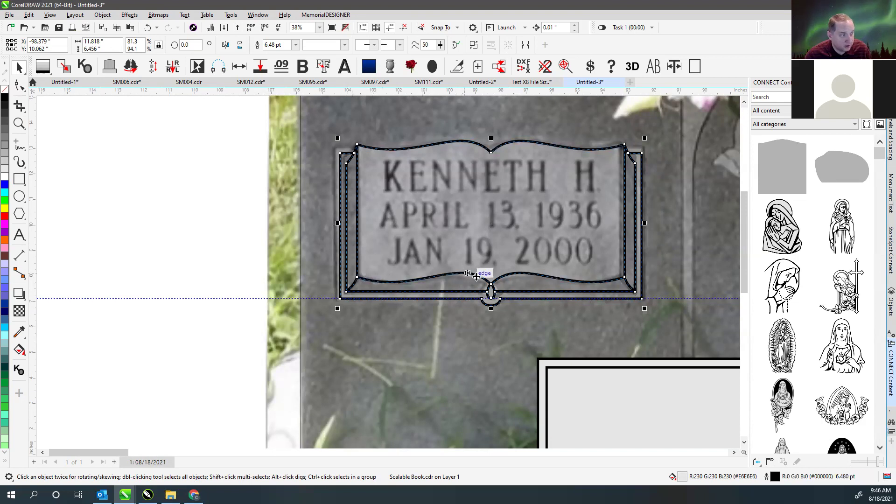
scroll(343, 224, up, 2)
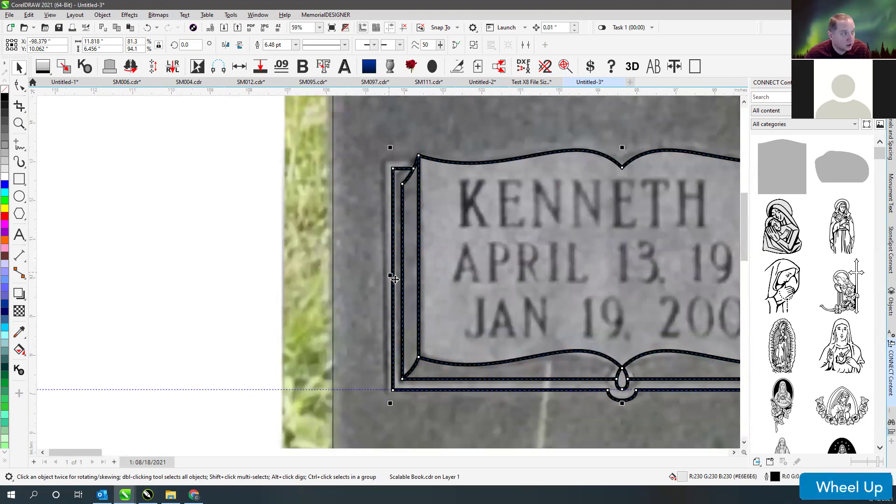
drag(392, 275, 384, 275)
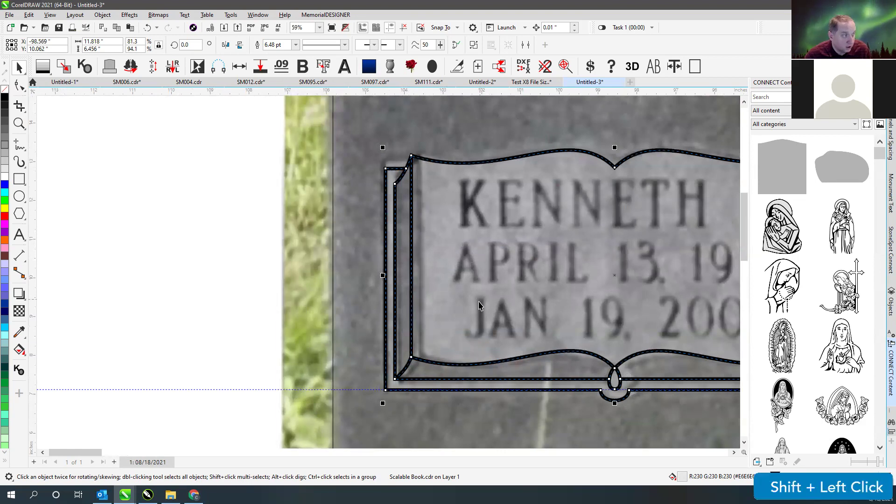
scroll(479, 306, down, 1)
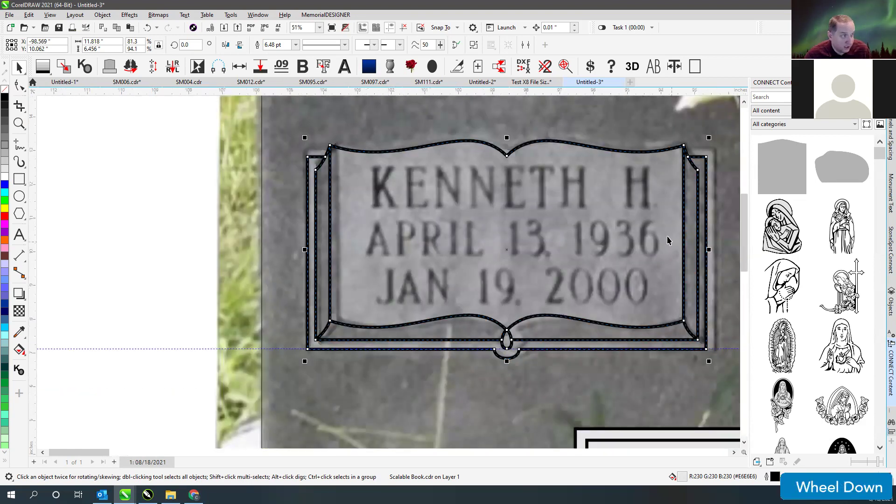
drag(709, 251, 720, 251)
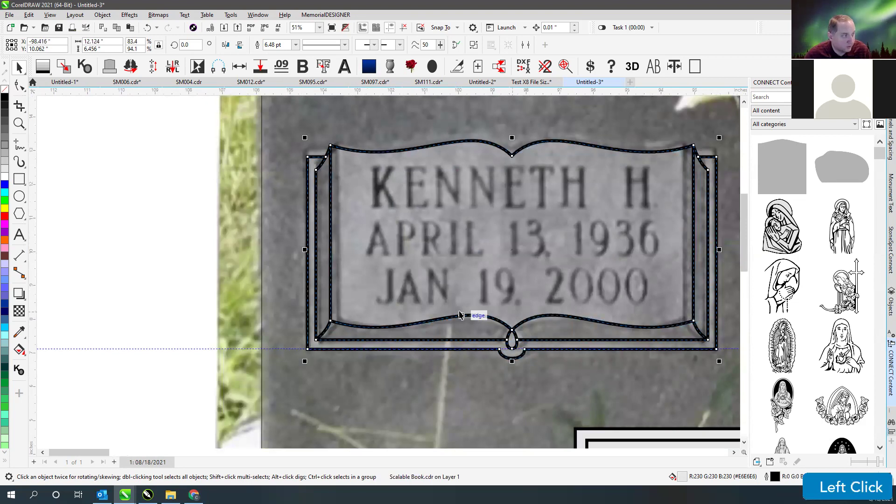
click(484, 307)
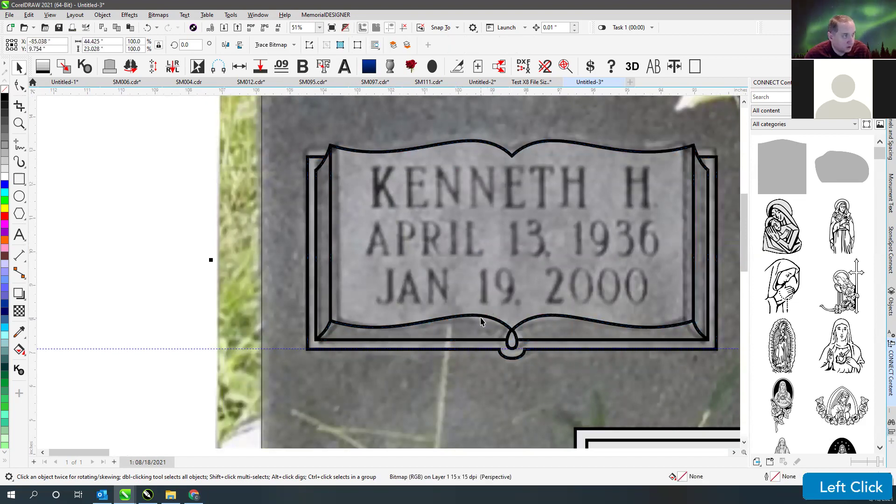
click(435, 337)
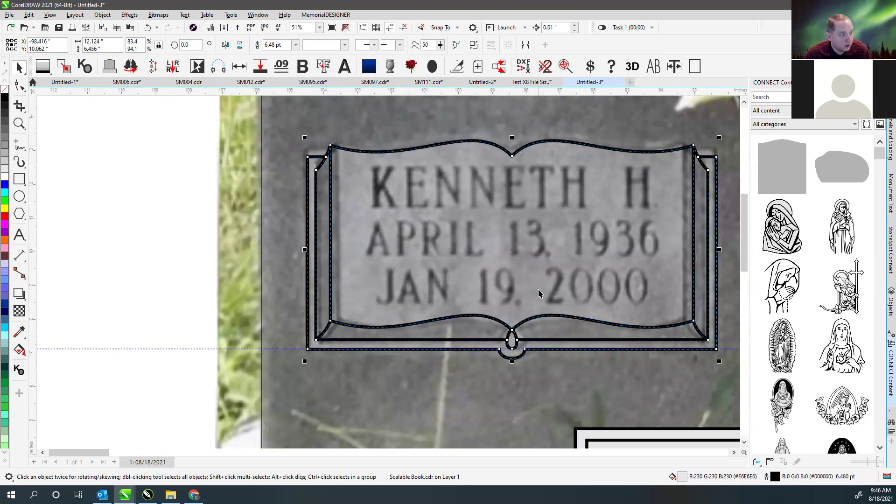
drag(498, 314, 265, 285)
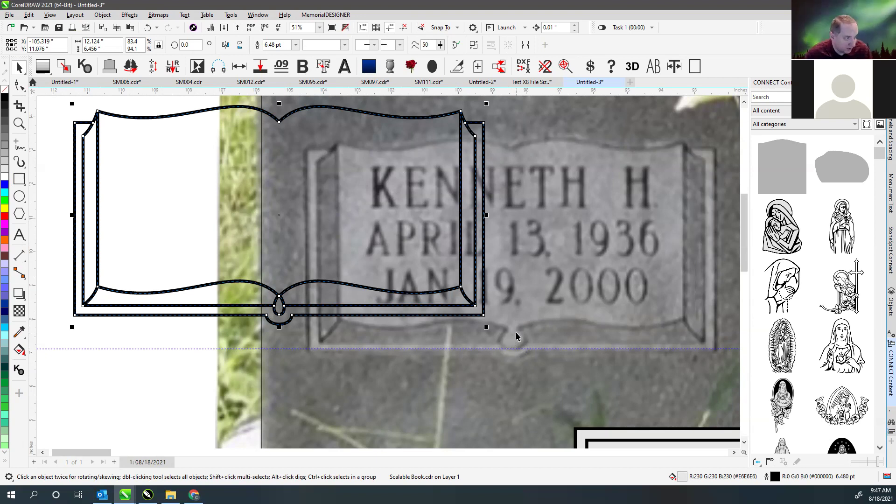
key(ctrl)
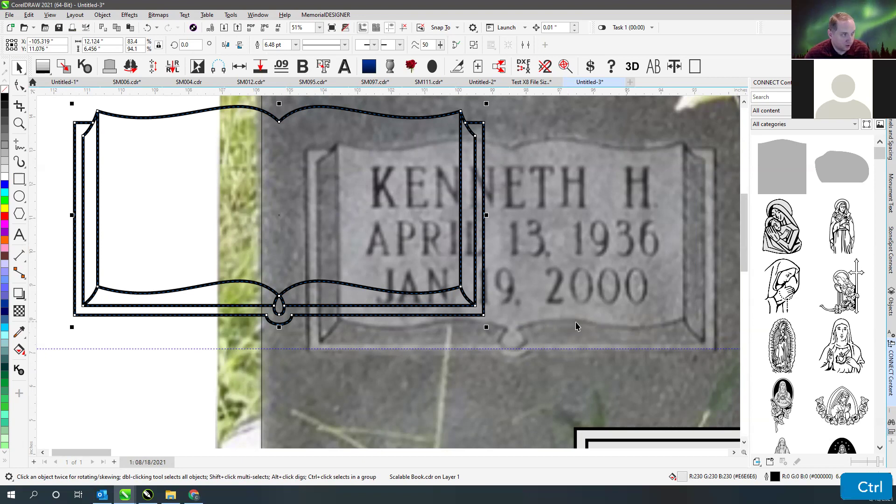
key(ctrl+z)
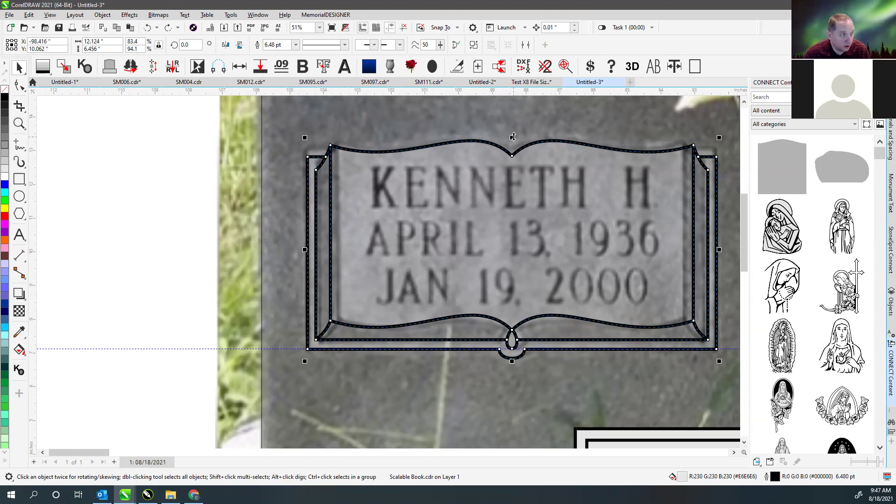
scroll(549, 230, down, 3)
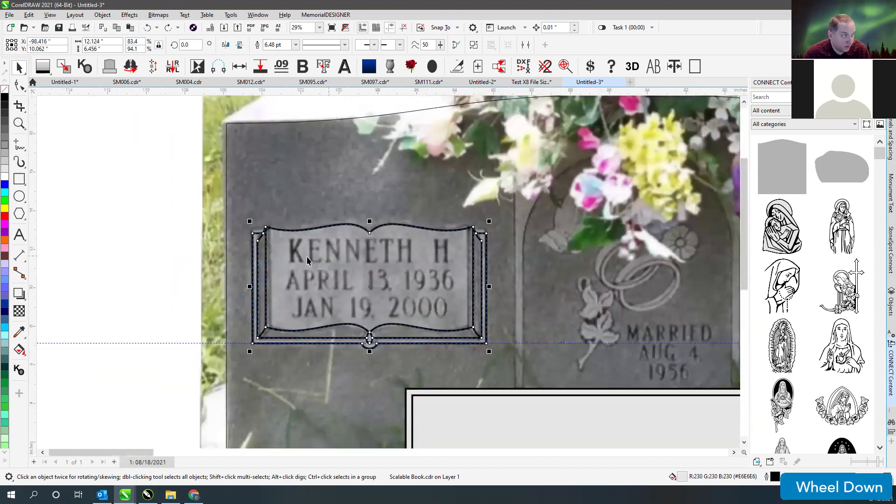
scroll(388, 275, down, 1)
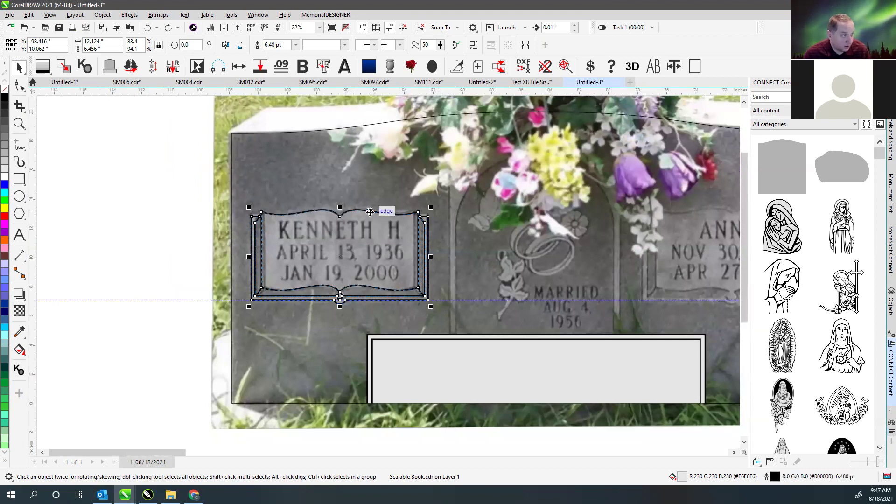
scroll(698, 288, down, 1)
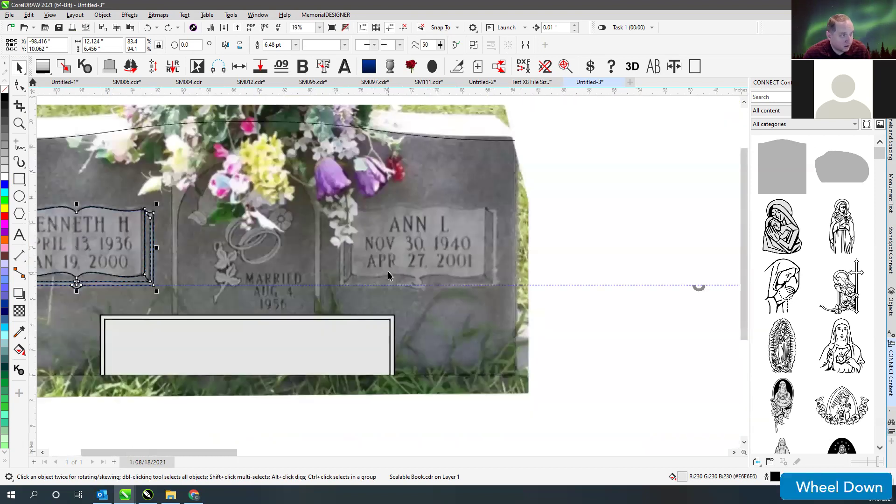
scroll(422, 278, up, 2)
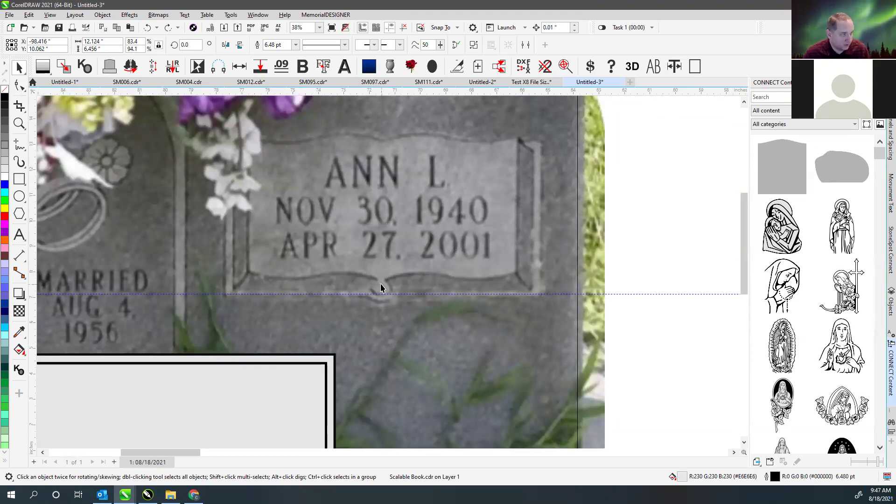
key(F4)
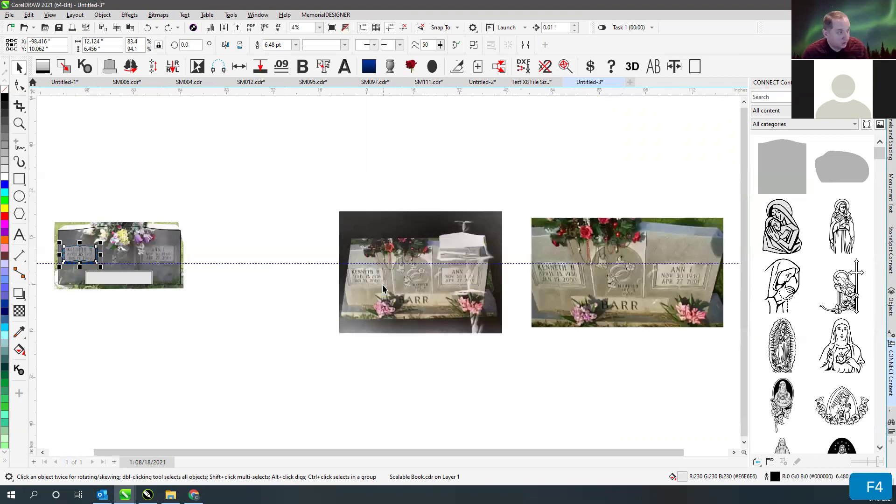
drag(51, 211, 230, 321)
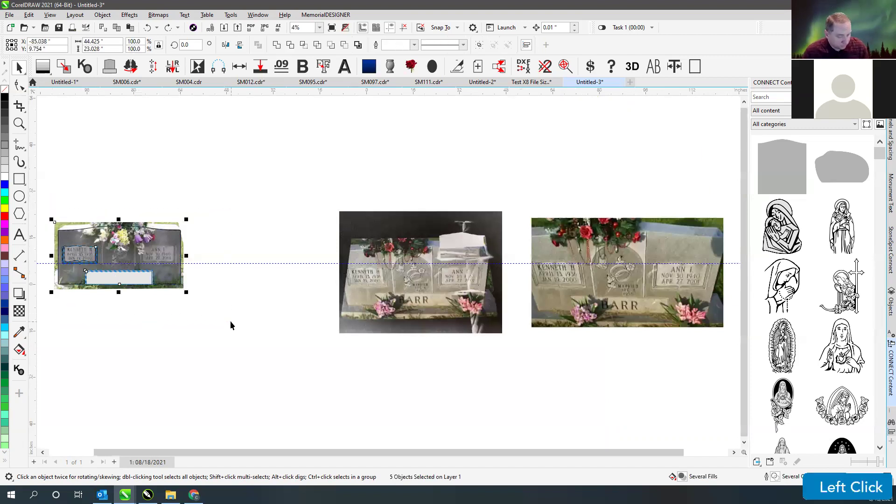
key(shift+F2)
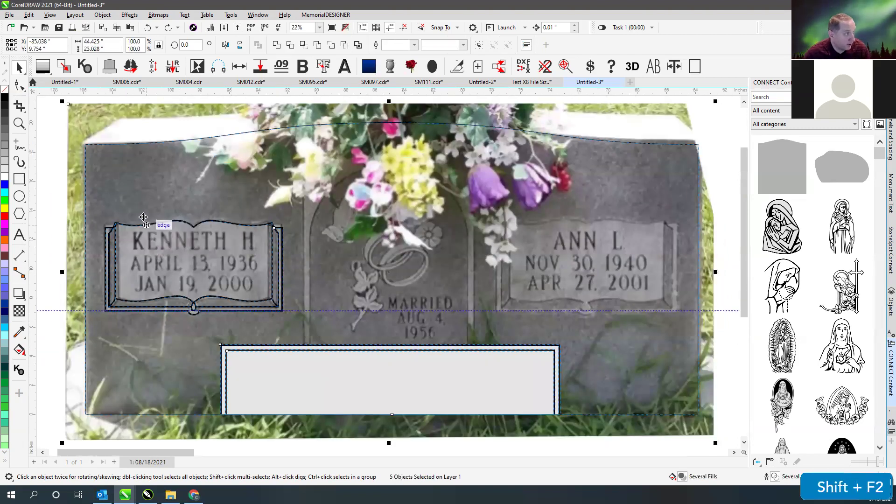
click(133, 224)
click(52, 176)
click(120, 243)
scroll(408, 257, up, 1)
scroll(408, 256, up, 2)
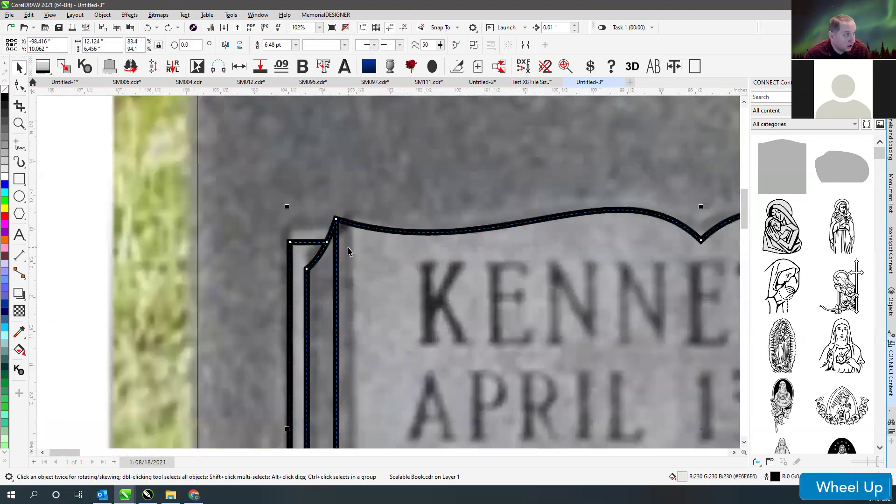
scroll(408, 271, down, 1)
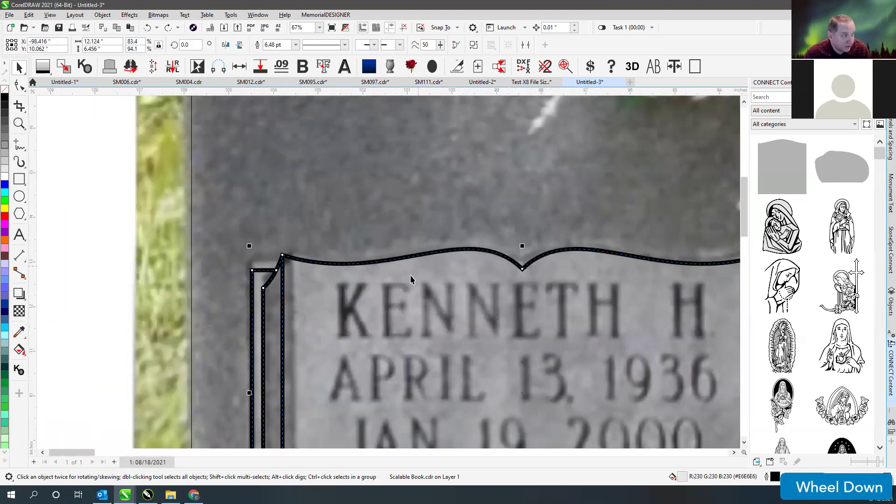
scroll(410, 276, down, 1)
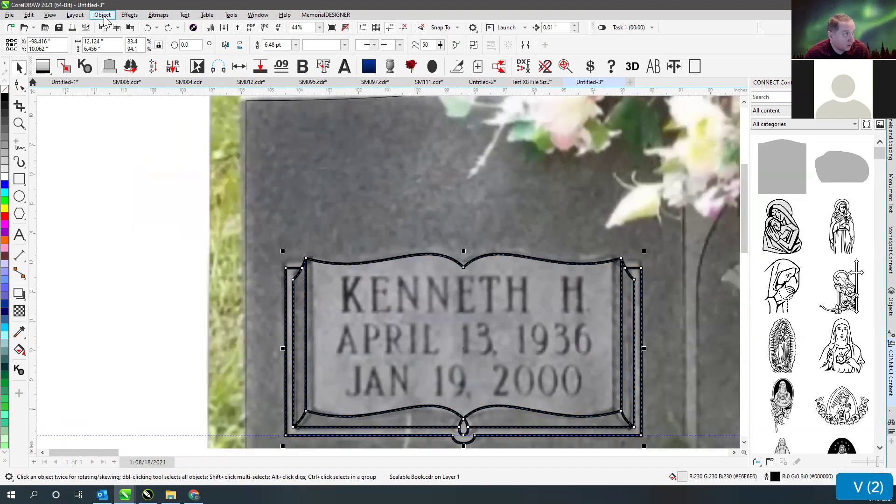
click(104, 15)
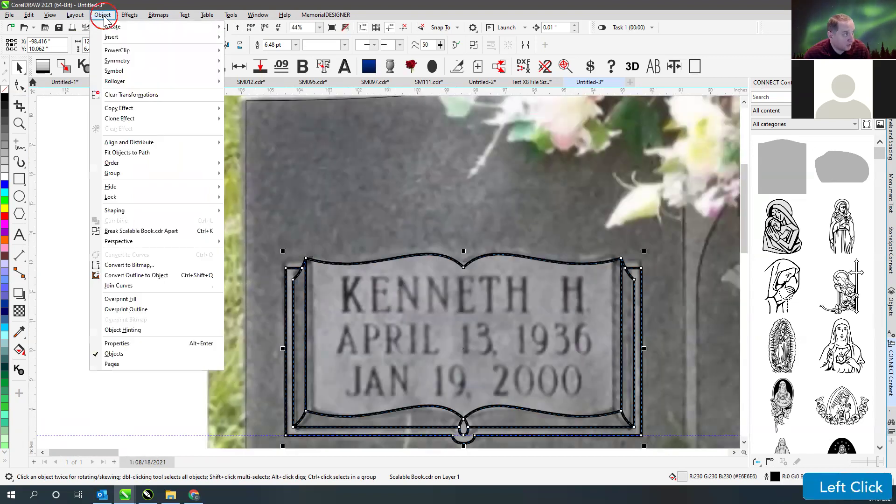
- Convert the frame's thick outline into a shape and check the result in wireframe view
click(145, 277)
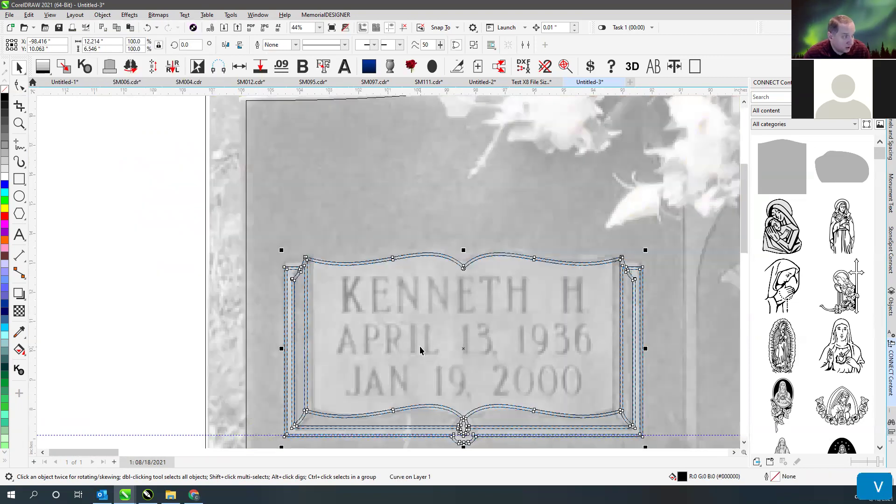
scroll(367, 386, up, 2)
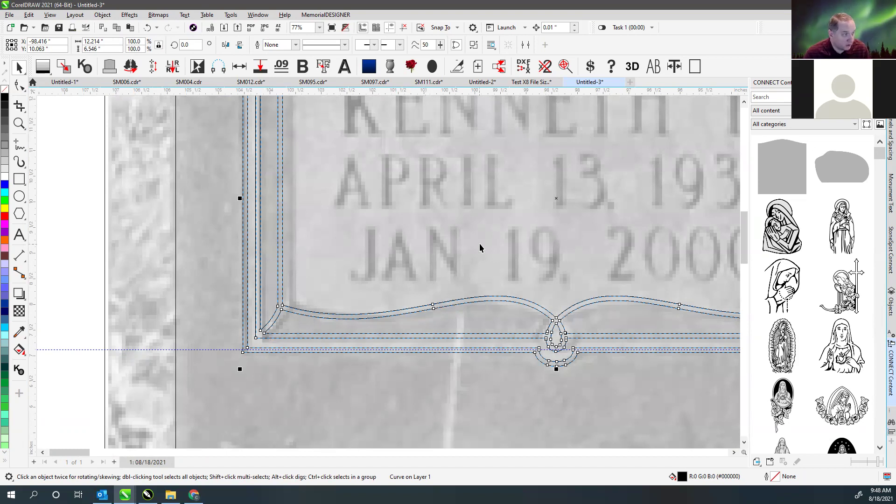
scroll(388, 271, down, 1)
scroll(388, 272, down, 1)
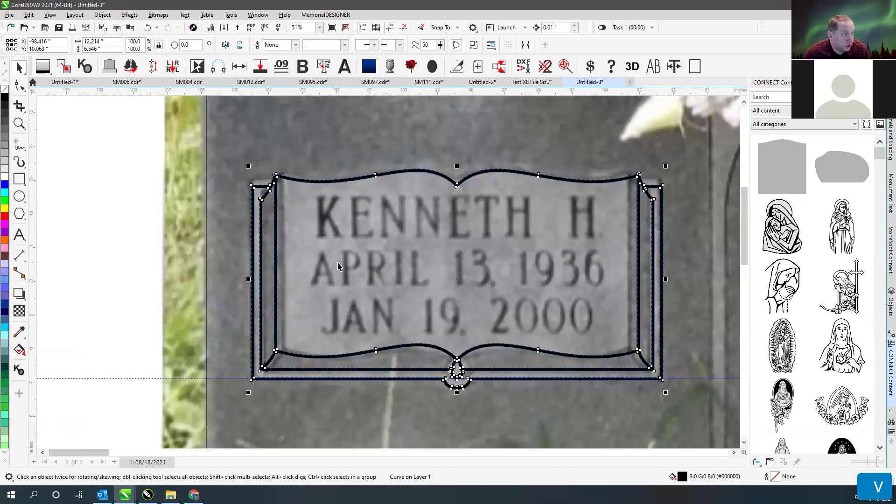
shift+click(338, 262)
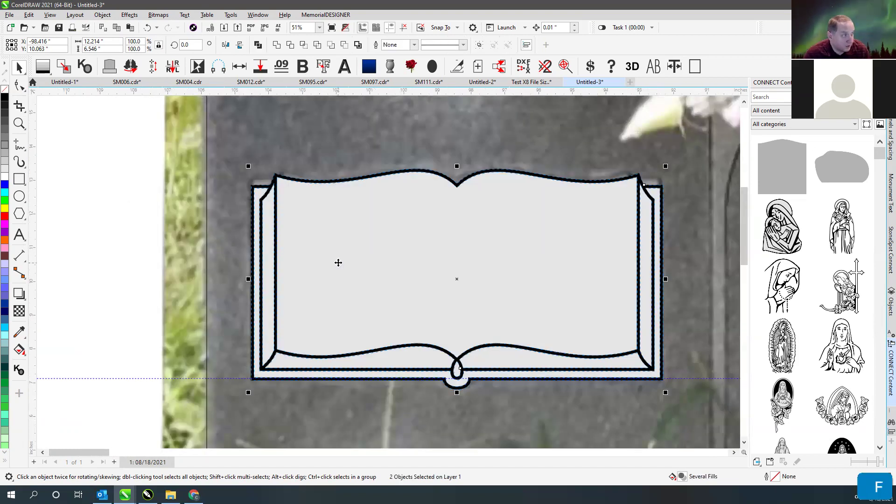
click(124, 188)
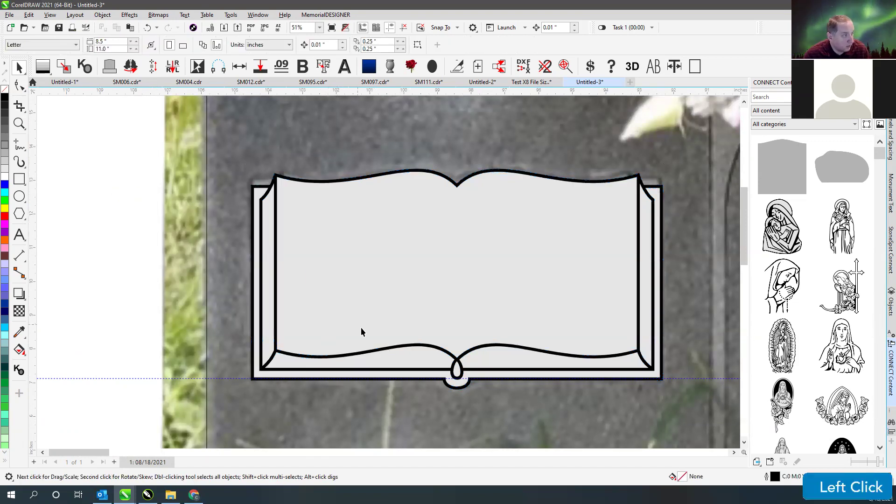
key(v)
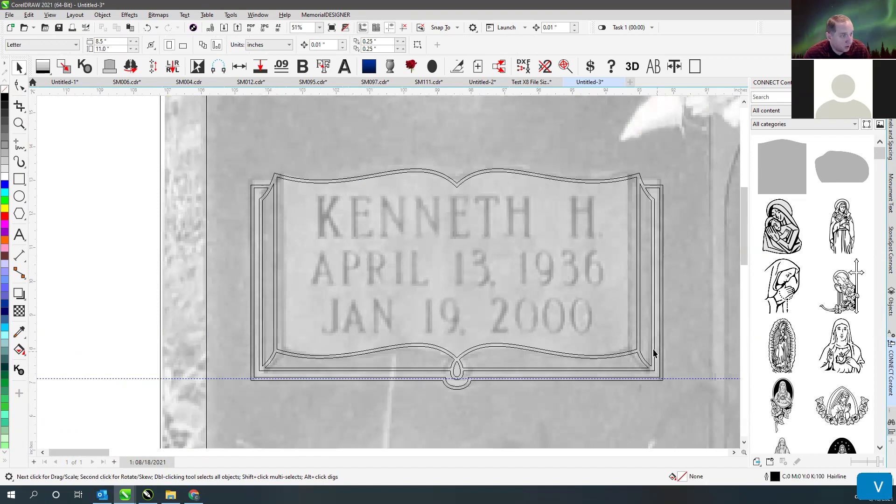
key(v)
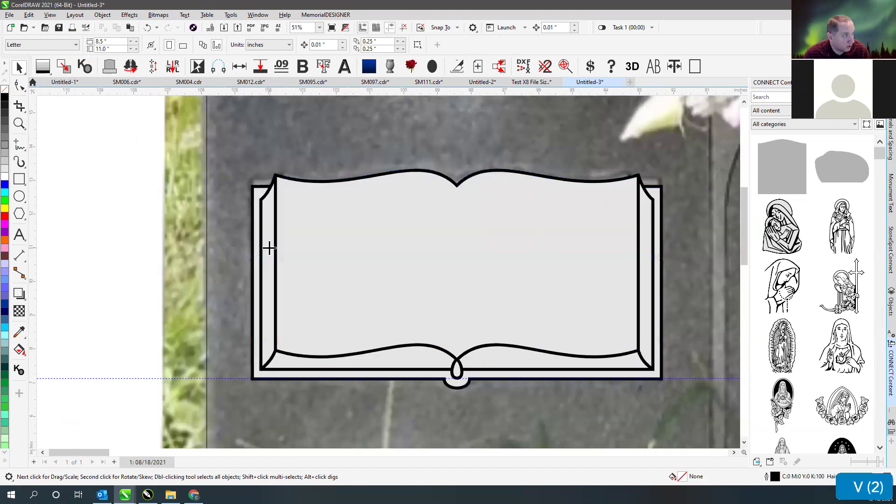
- Remove the fill from the book's left and lower edge strips, keeping the right strip filled
click(268, 247)
click(384, 363)
click(496, 365)
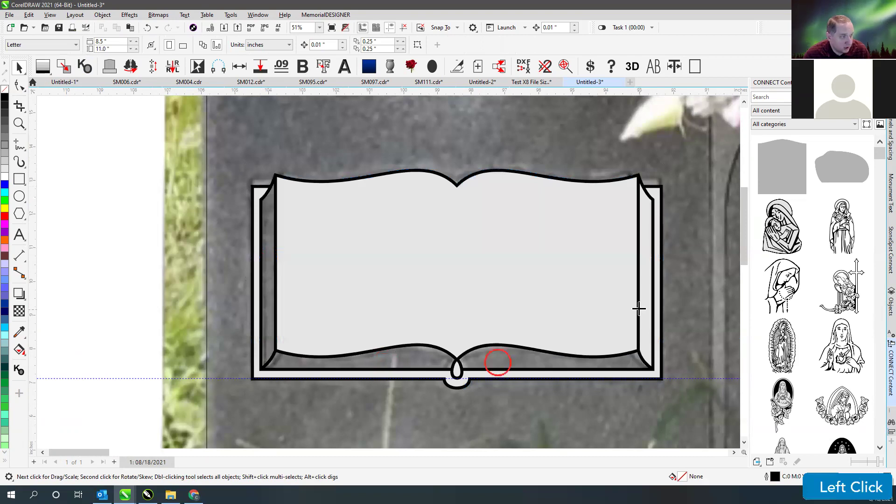
click(648, 305)
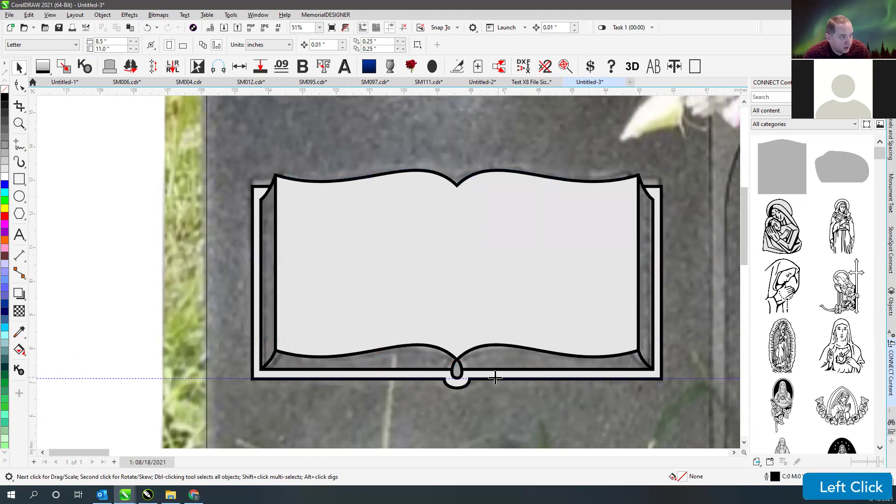
key(ctrl+z)
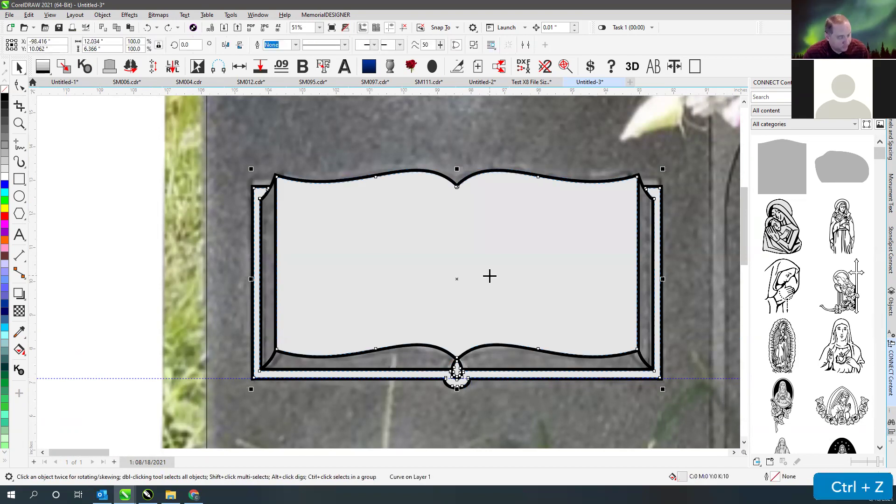
key(Escape)
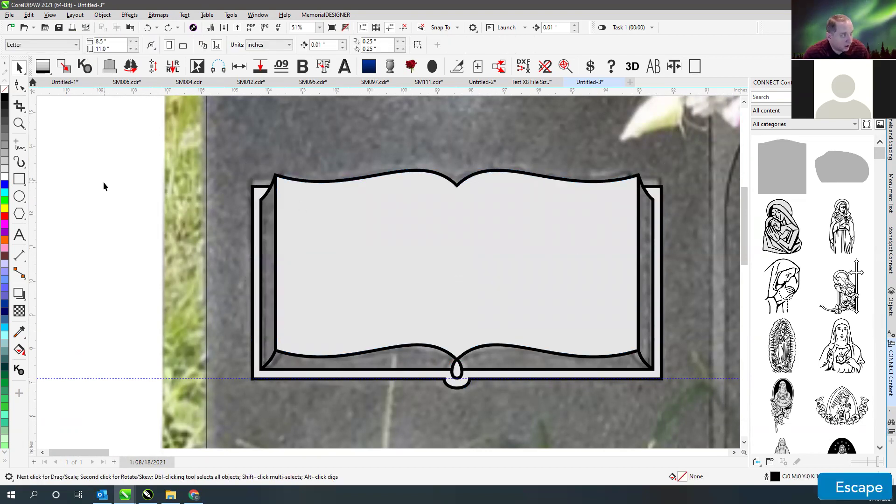
click(104, 186)
scroll(550, 238, down, 4)
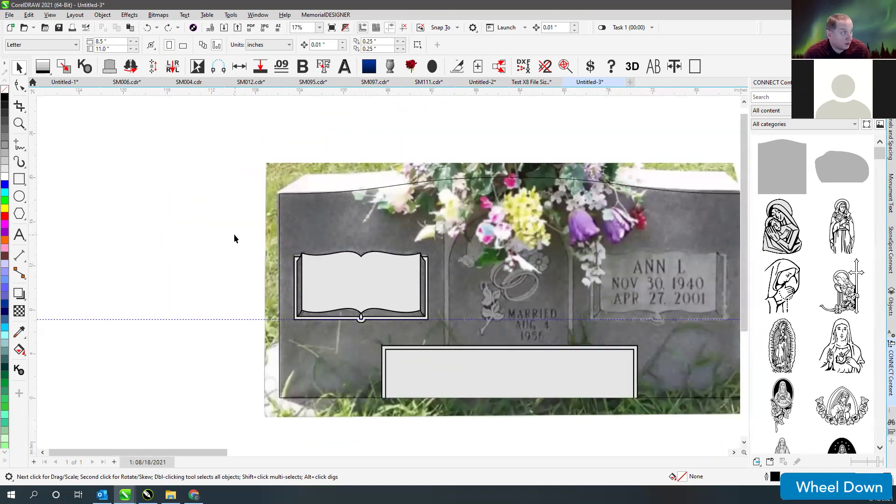
click(365, 277)
scroll(306, 271, up, 4)
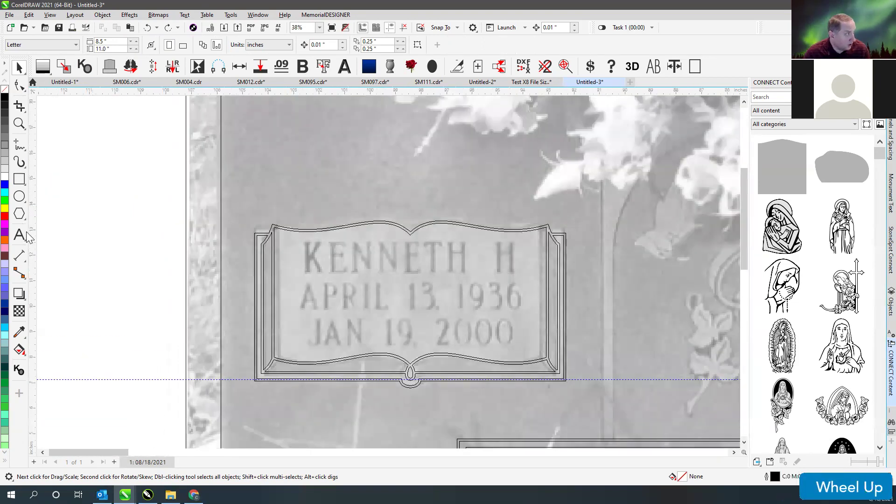
click(19, 235)
click(306, 274)
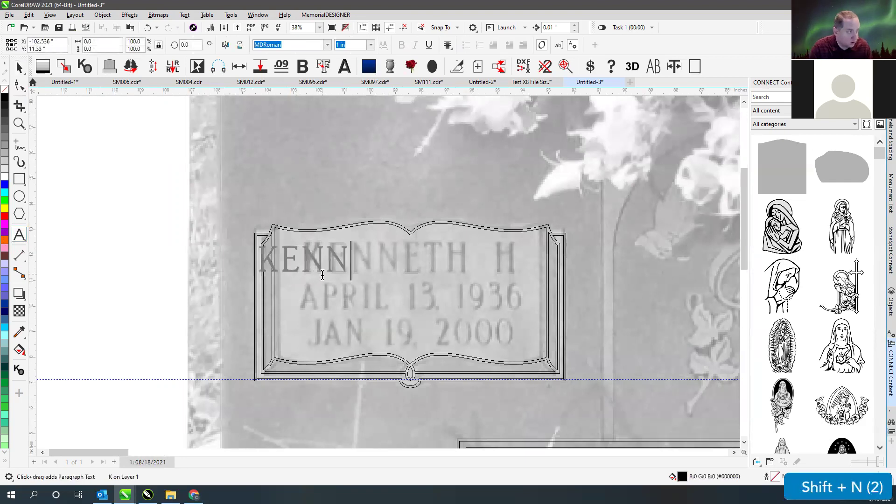
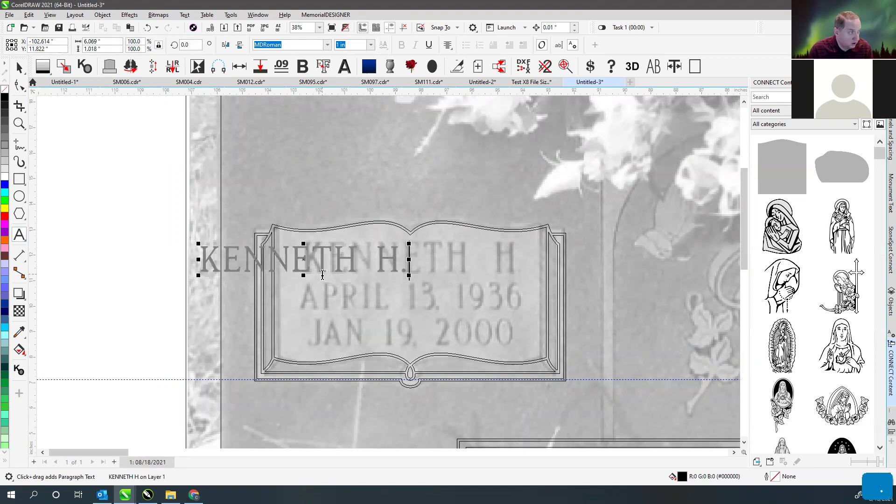
key(Return)
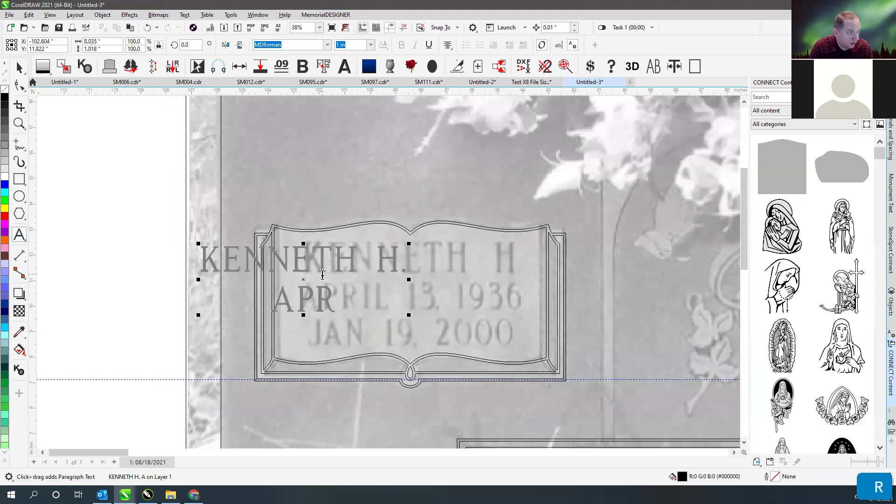
key(Return)
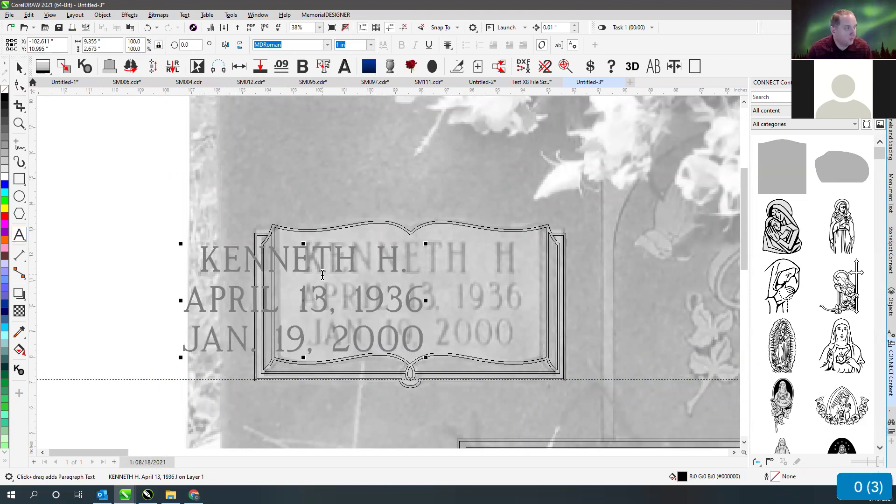
- Place the inscription on the book, break it into lines, enlarge and align the name line
click(20, 69)
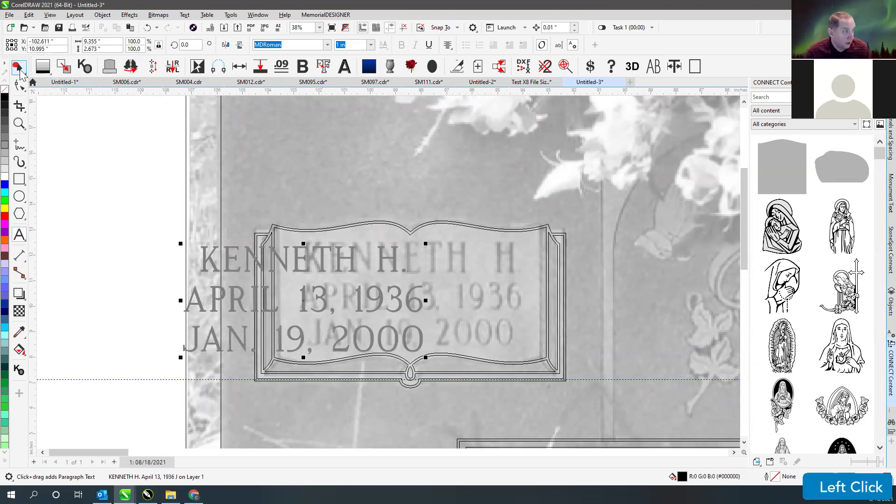
drag(232, 258, 107, 255)
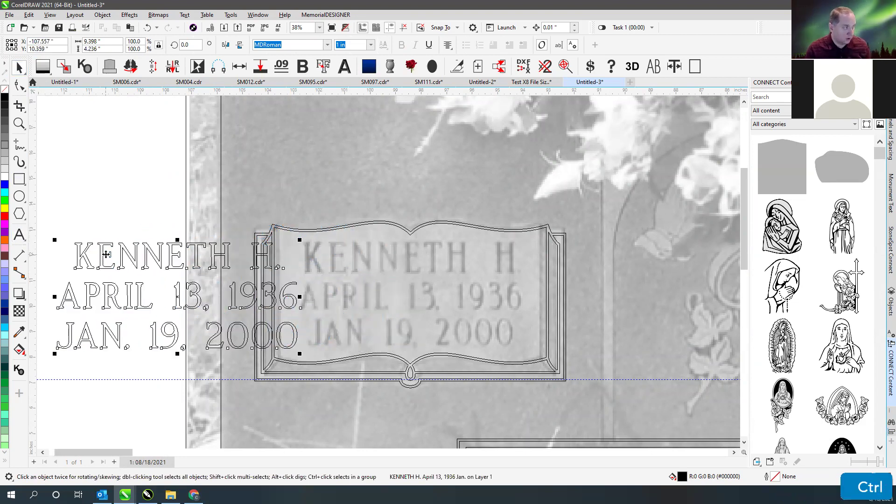
drag(146, 262, 380, 262)
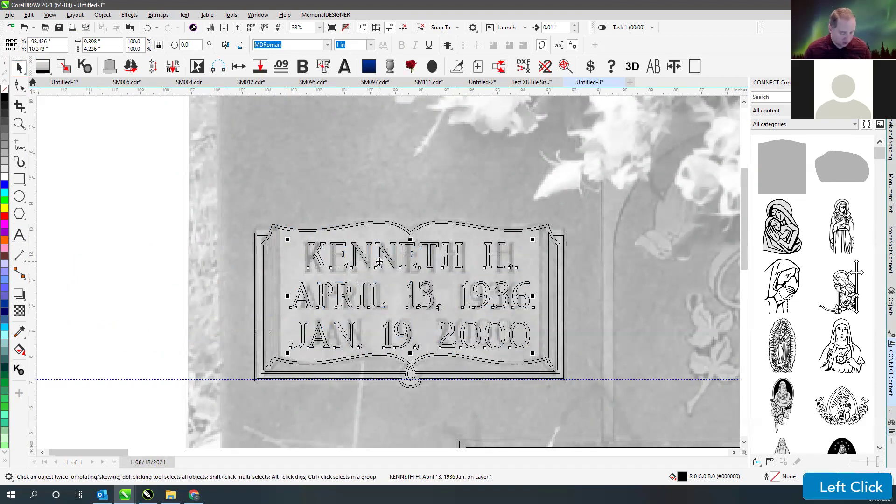
key(ctrl+k)
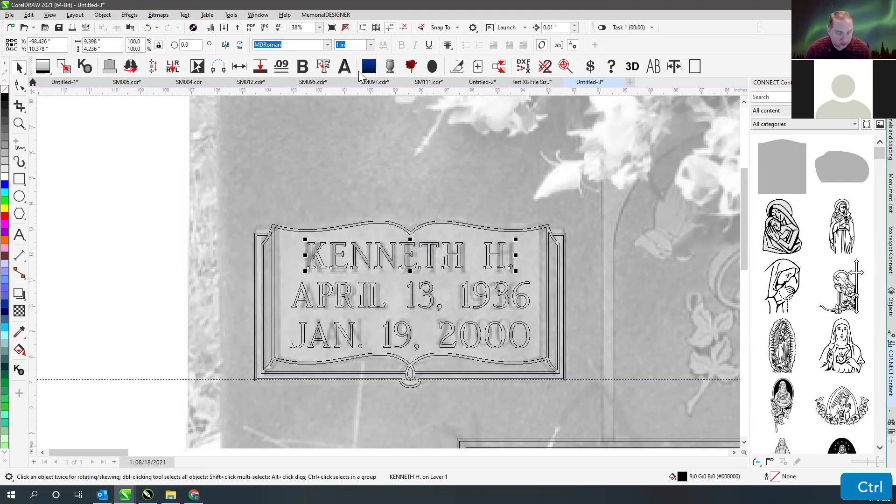
key(ctrl+8)
key(ctrl+8)
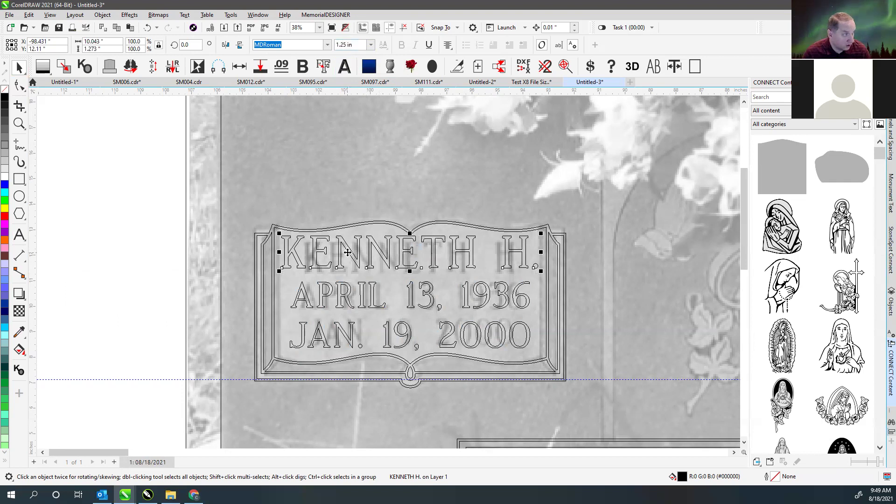
drag(348, 252, 371, 262)
key(shift)
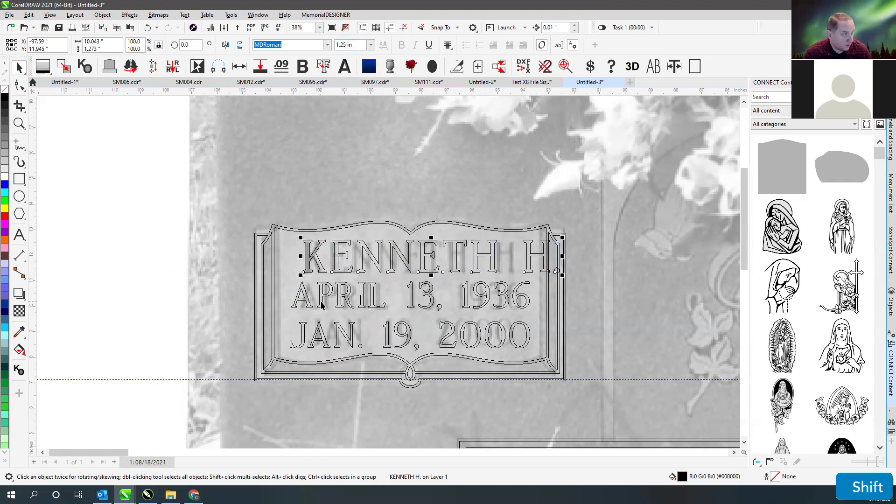
shift+click(319, 305)
shift+click(322, 329)
- Centre the three inscription lines and set them in MDRoman Cnd
key(c)
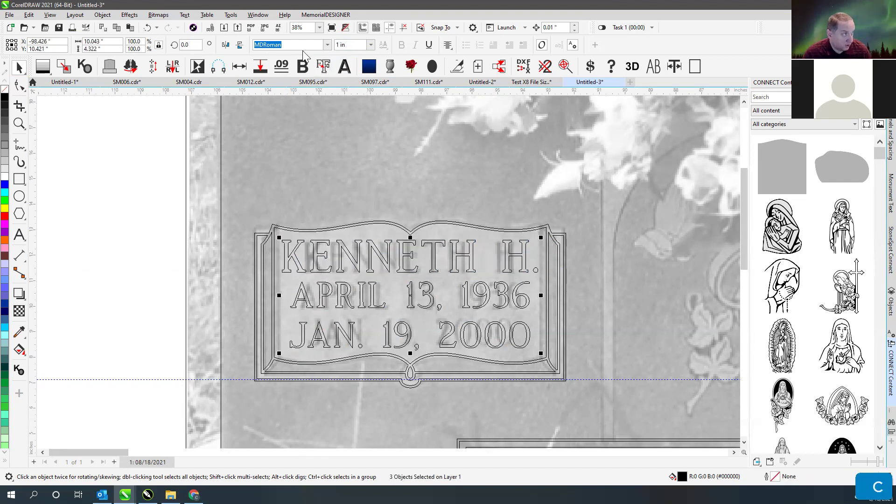
click(291, 44)
click(327, 44)
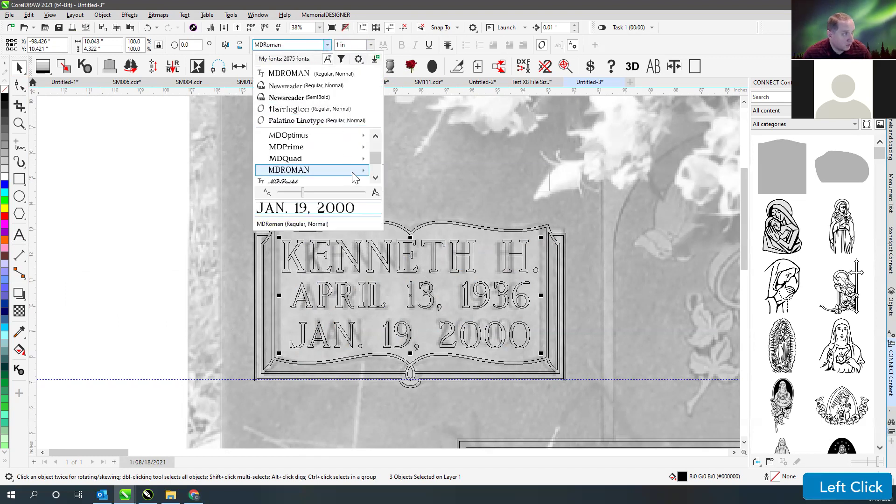
mouse_move(352, 171)
click(424, 183)
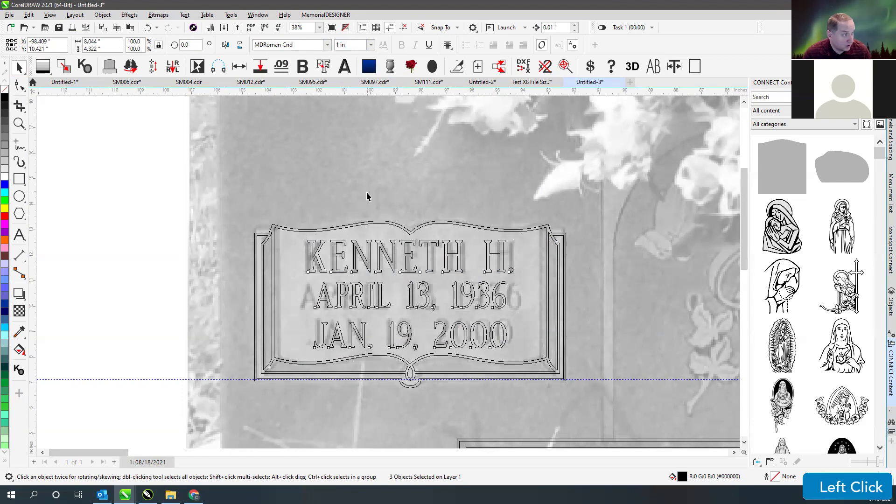
- Recentre the three lines and switch them to MLC Condensed Roman SKS .75in-1in
click(386, 254)
click(381, 255)
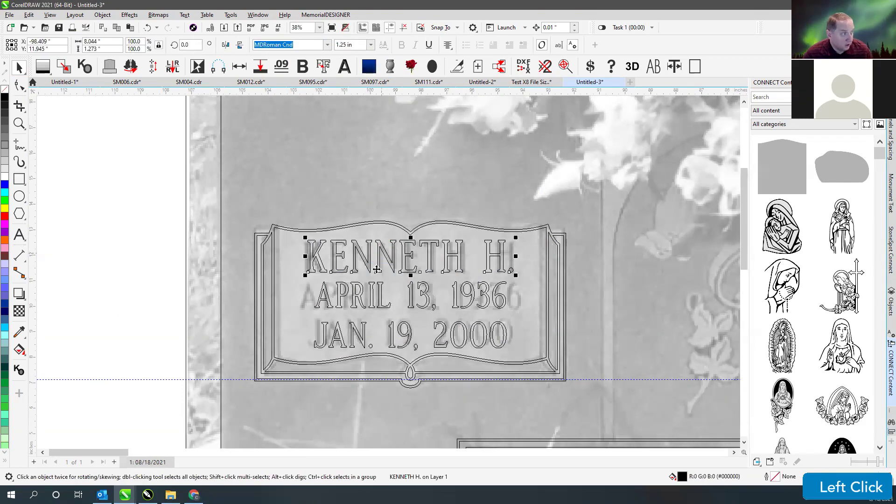
shift+click(354, 299)
shift+click(354, 331)
key(c)
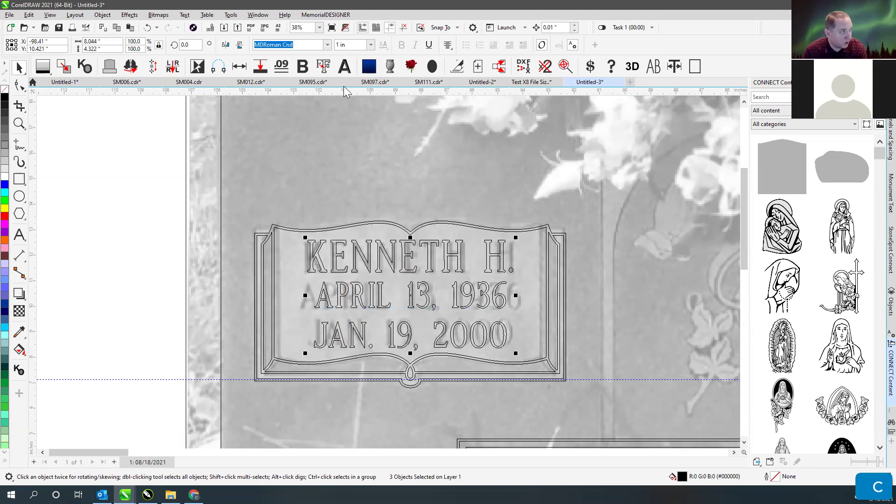
click(328, 44)
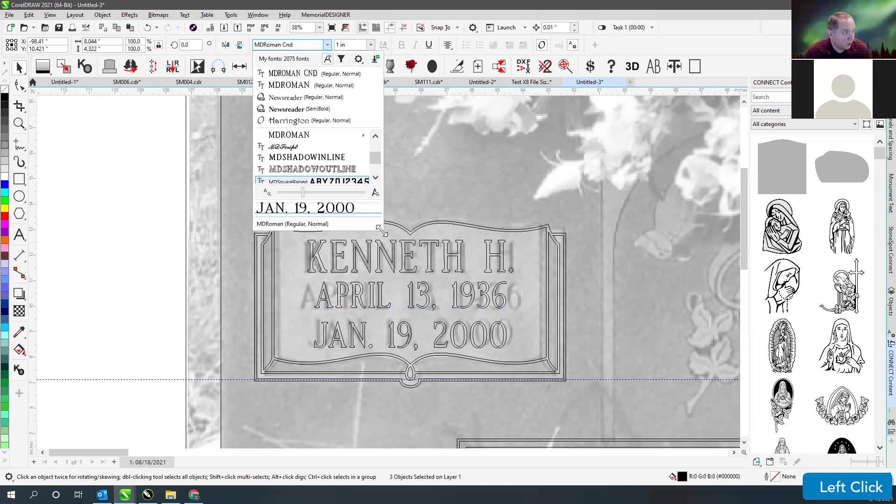
drag(380, 228, 488, 411)
scroll(478, 283, down, 4)
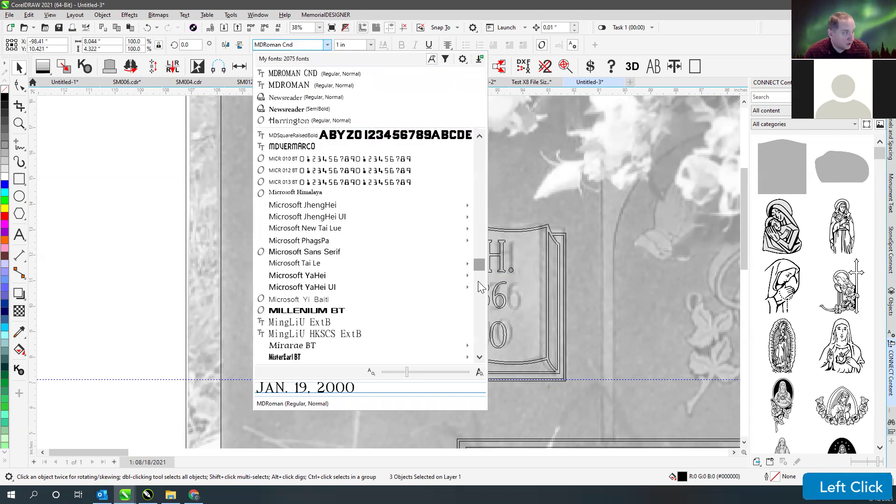
scroll(478, 284, down, 3)
scroll(477, 280, up, 4)
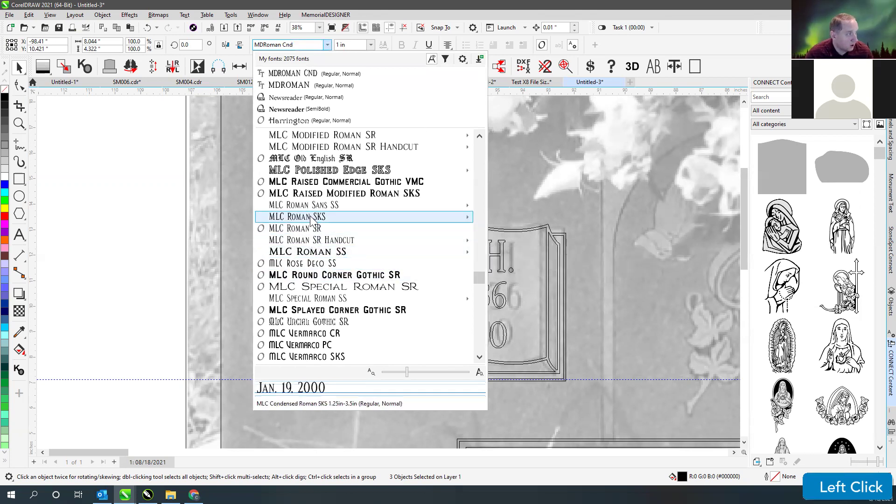
mouse_move(312, 219)
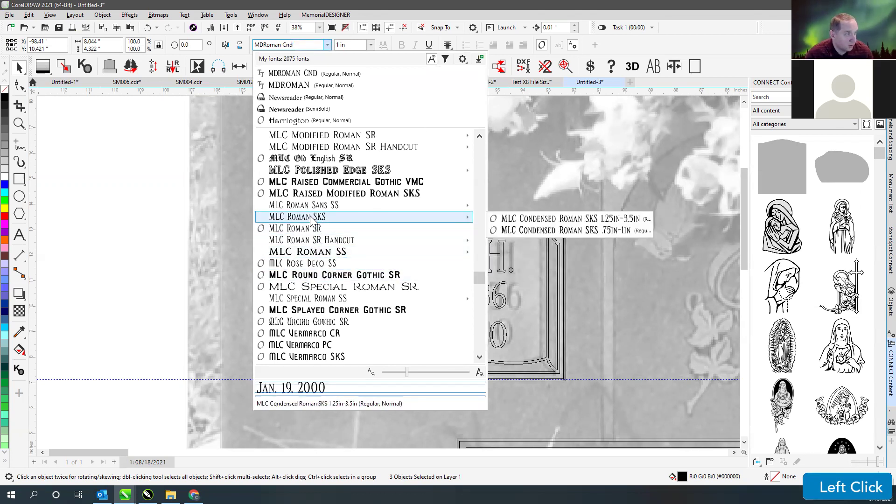
click(591, 230)
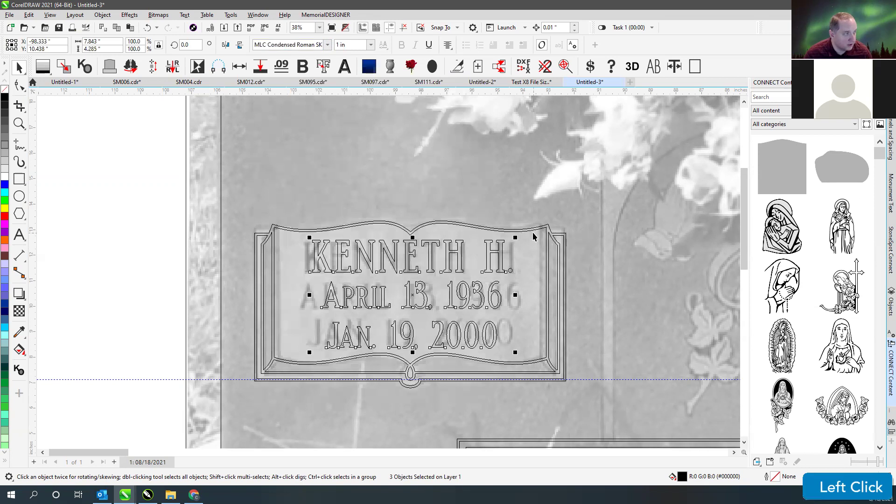
- Compare both fonts against the photo in wireframe, keep MLC Condensed Roman SKS, and select the April line
scroll(462, 259, up, 5)
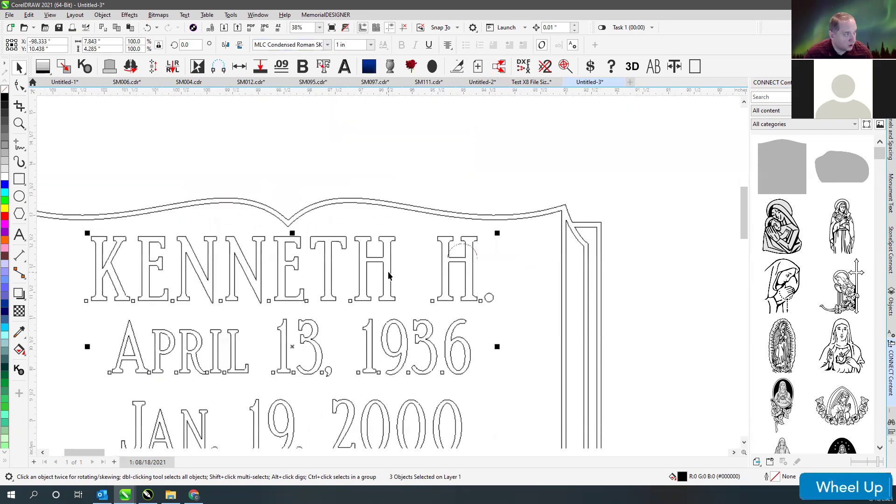
key(v)
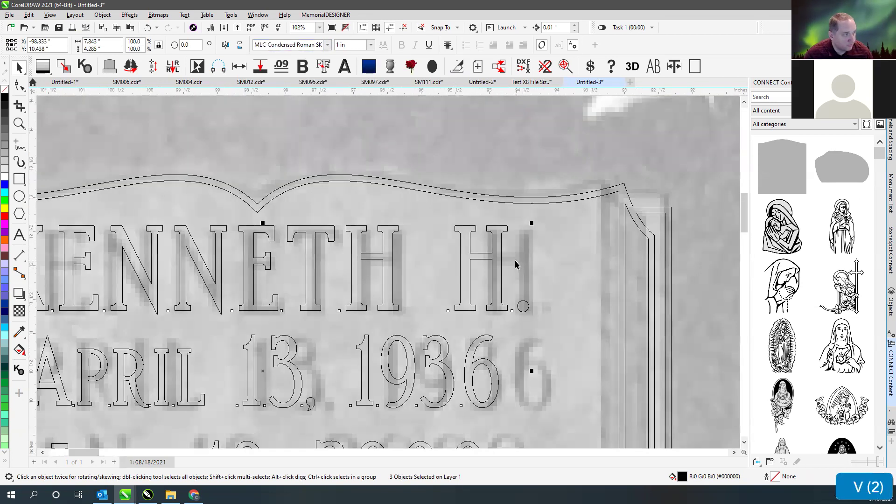
key(ctrl+z)
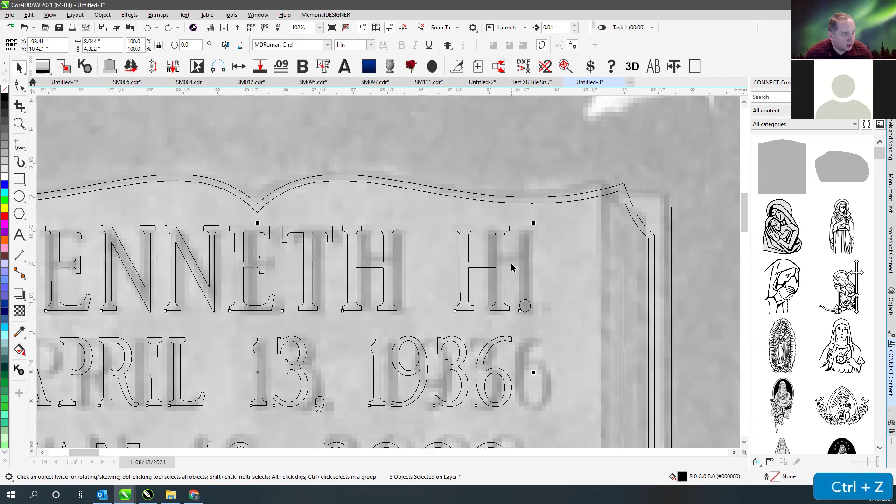
key(ctrl+shift+z)
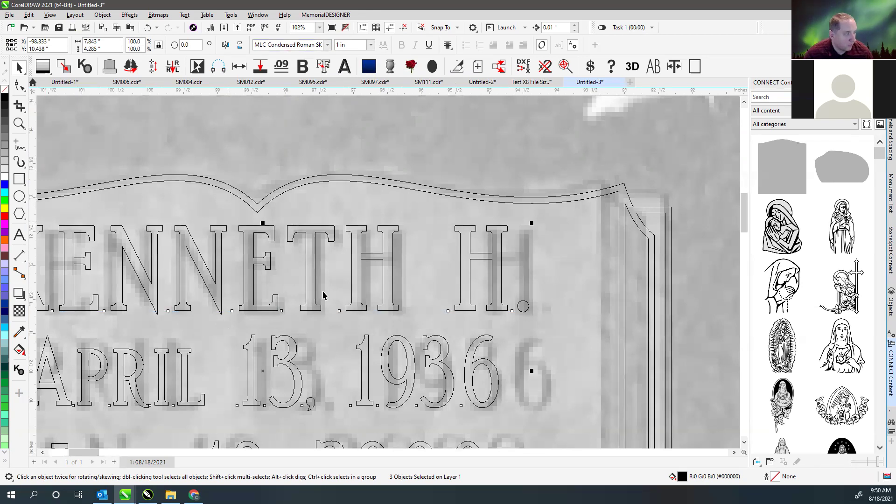
click(156, 197)
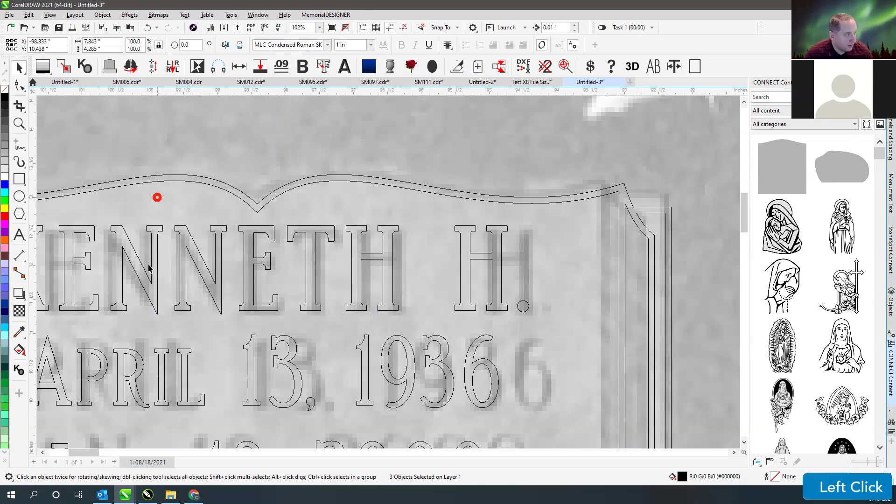
scroll(388, 271, down, 2)
click(365, 282)
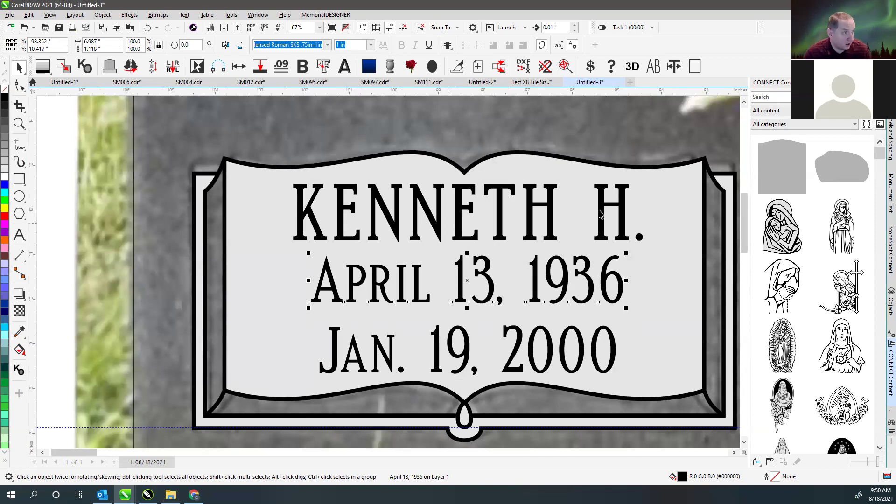
- Set the April and Jan. date lines in full capitals
click(653, 66)
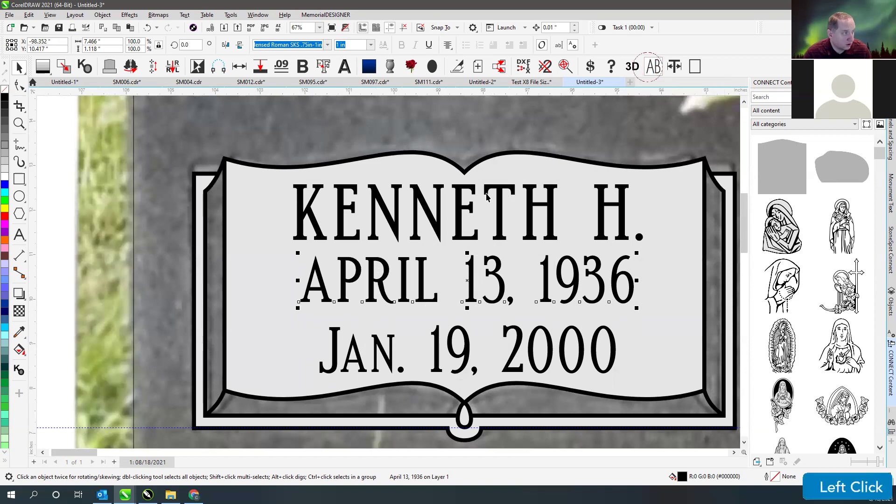
click(355, 348)
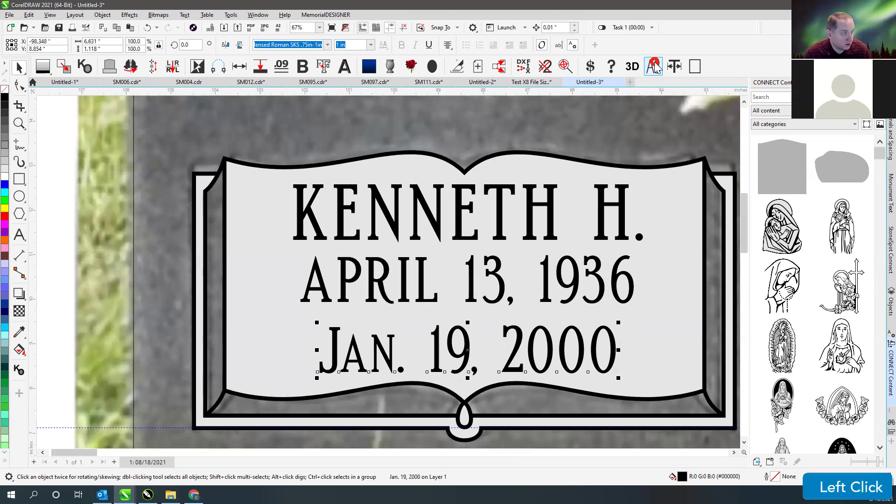
click(653, 66)
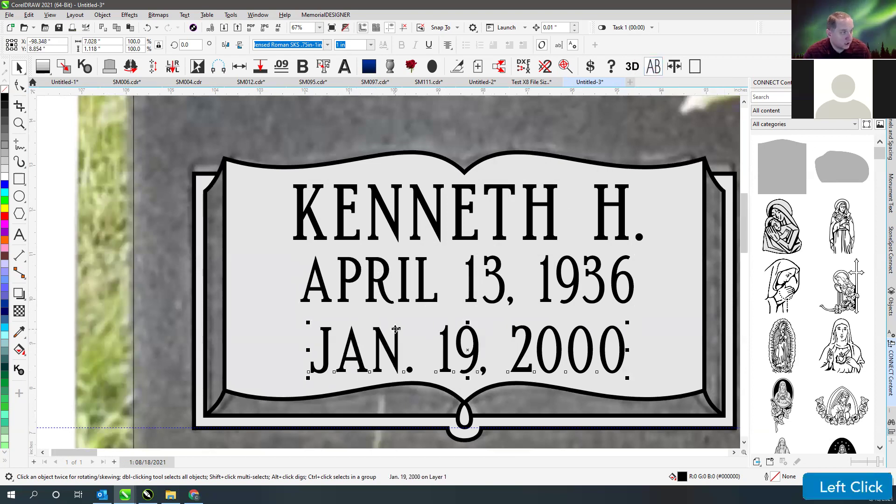
click(375, 277)
key(v)
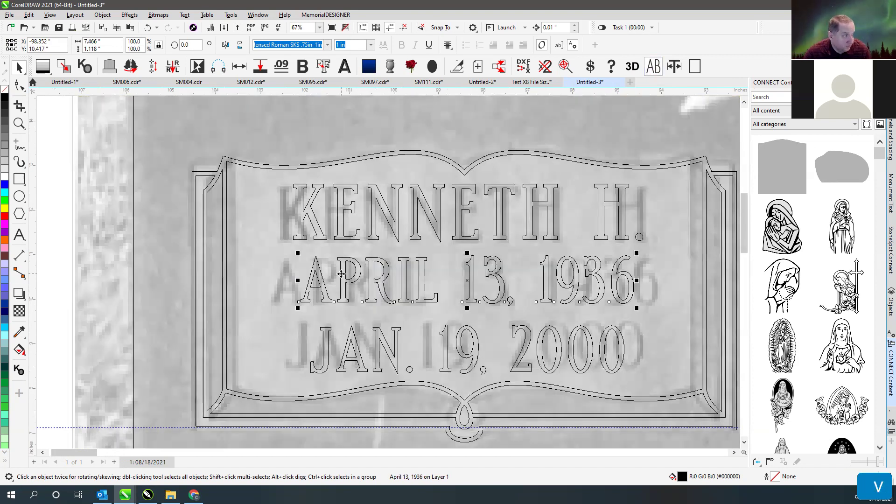
ctrl+click(356, 337)
drag(355, 329, 366, 335)
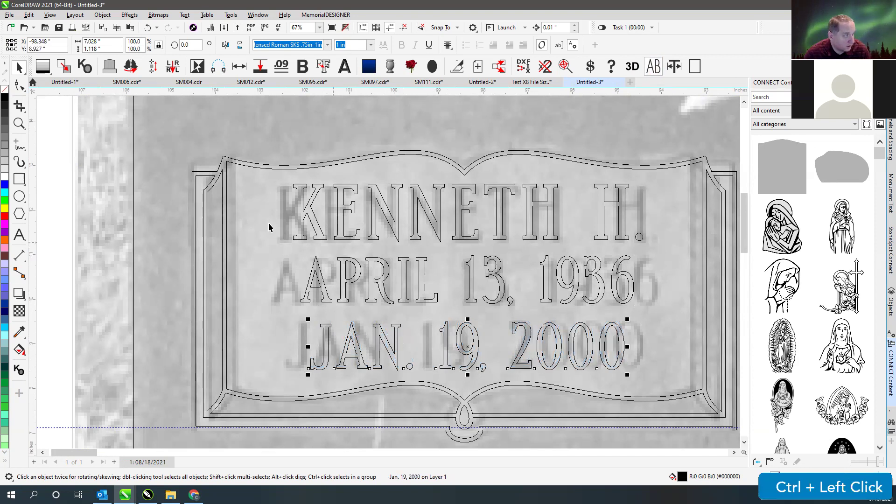
click(19, 179)
mouse_move(284, 240)
mouse_down()
mouse_move(371, 266)
mouse_move(363, 259)
mouse_up()
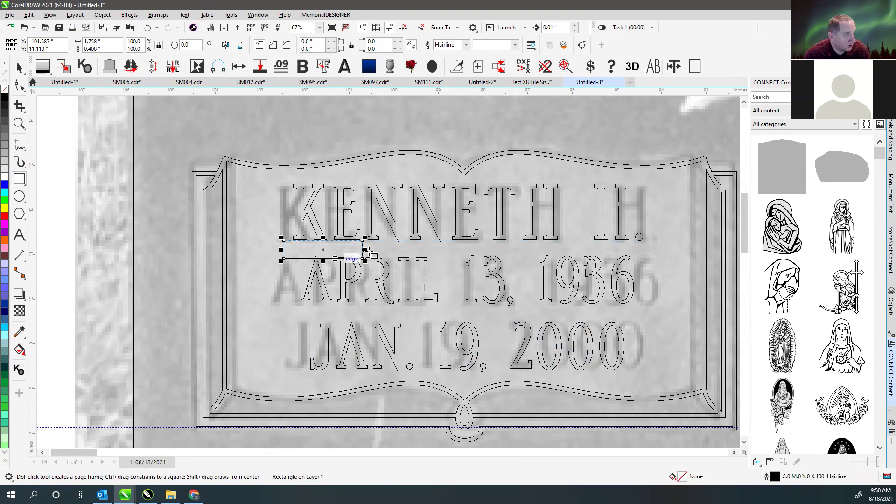
key(v)
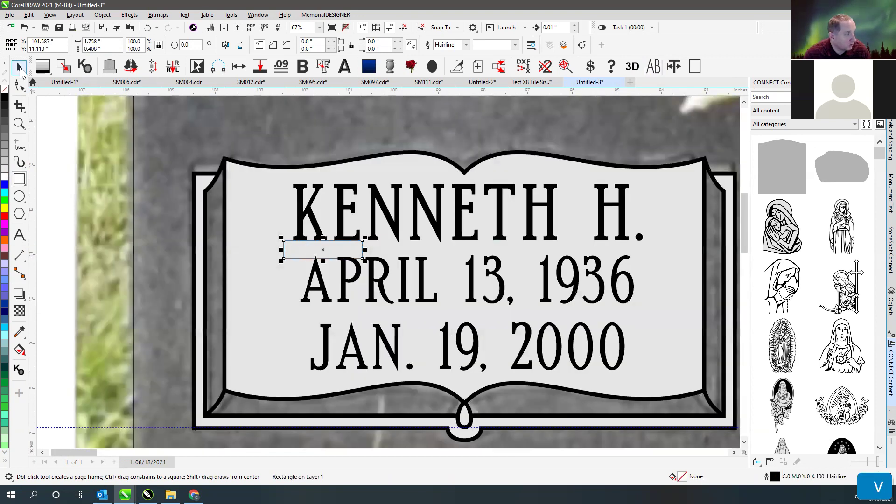
scroll(388, 271, down, 3)
scroll(388, 276, up, 2)
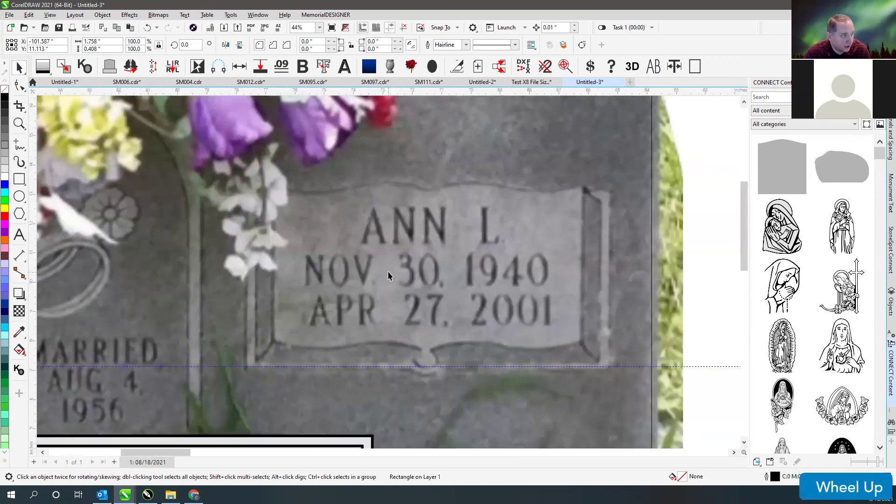
scroll(388, 276, up, 2)
click(20, 179)
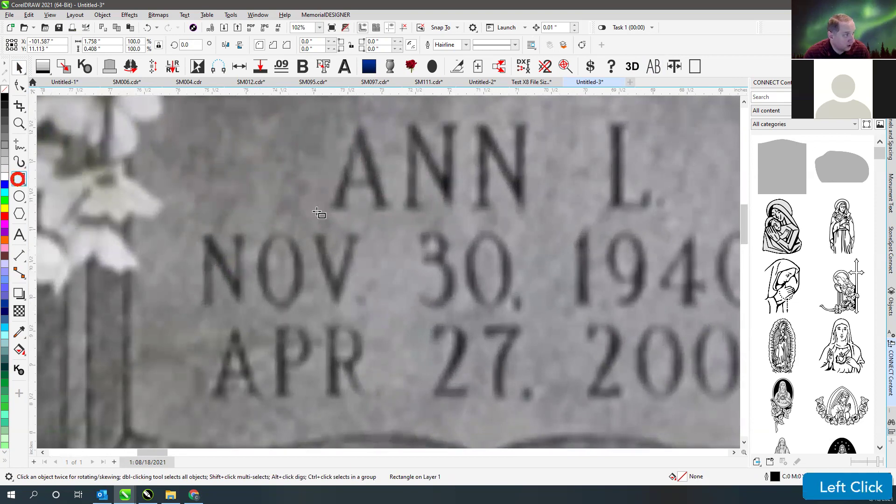
drag(332, 211, 297, 233)
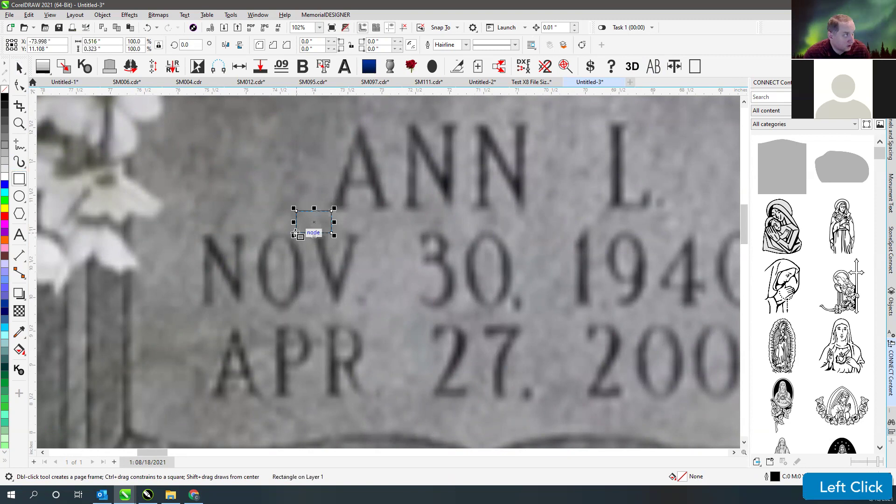
drag(208, 309, 704, 324)
scroll(476, 314, down, 2)
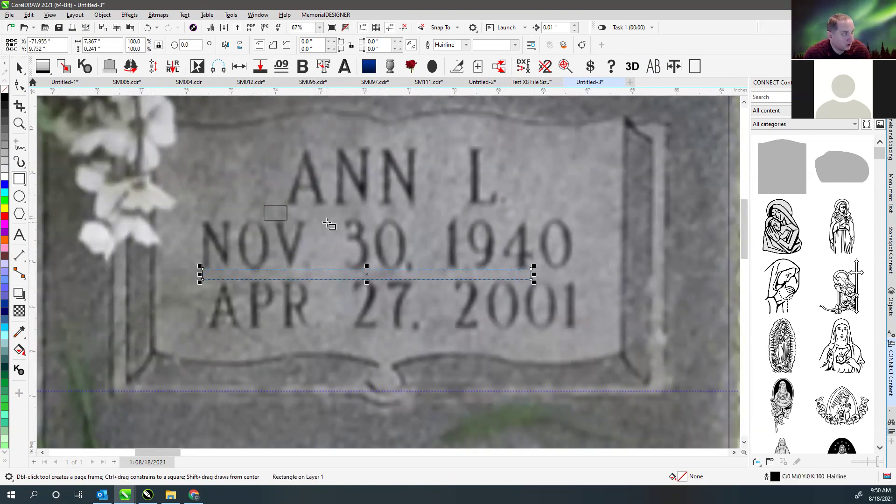
click(19, 68)
click(286, 216)
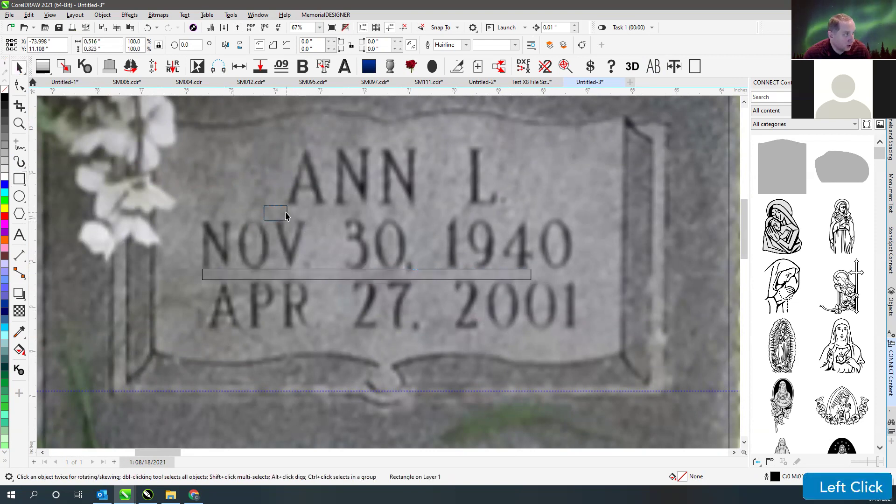
drag(287, 216, 612, 216)
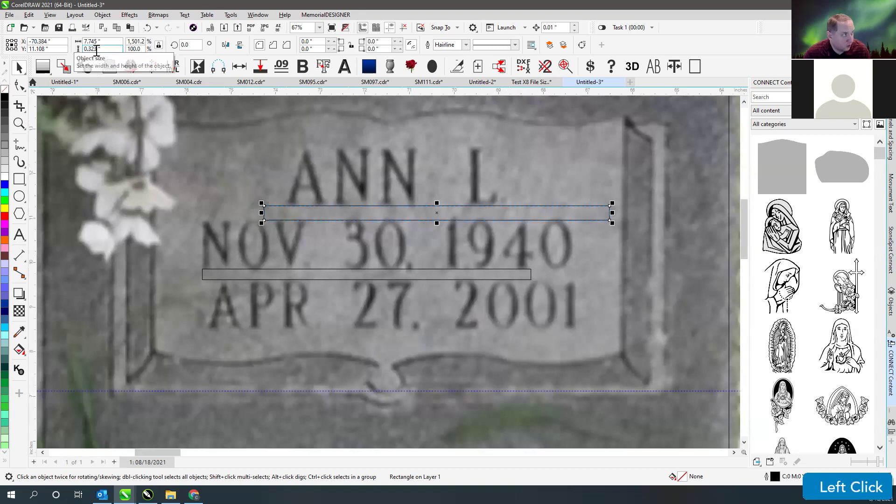
drag(436, 213, 438, 206)
click(386, 275)
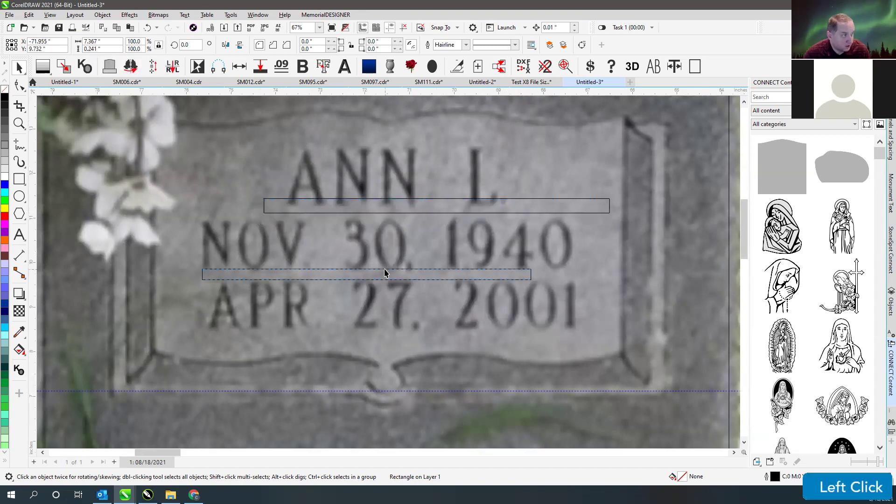
click(394, 199)
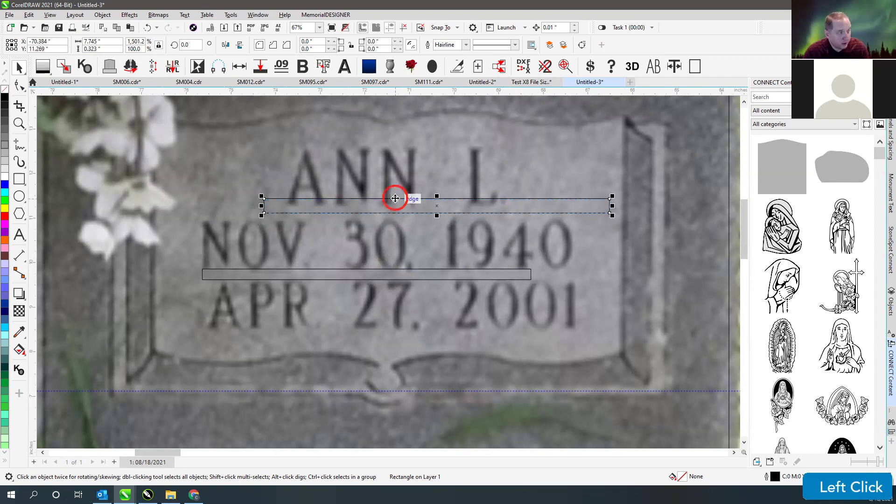
key(Delete)
click(420, 273)
key(Delete)
scroll(299, 254, down, 4)
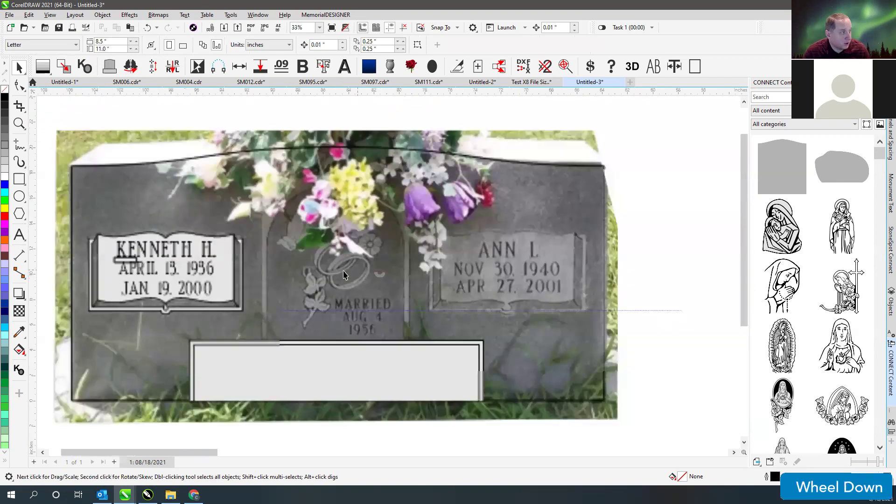
scroll(395, 276, up, 3)
click(390, 255)
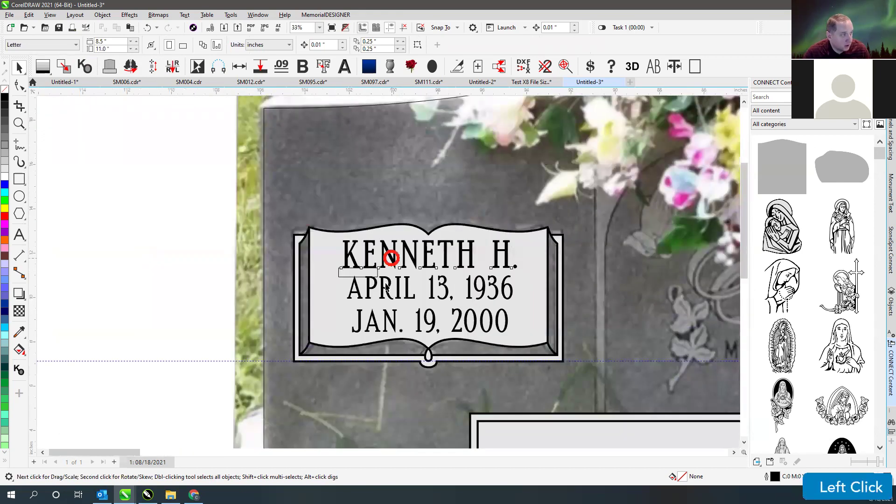
shift+click(472, 294)
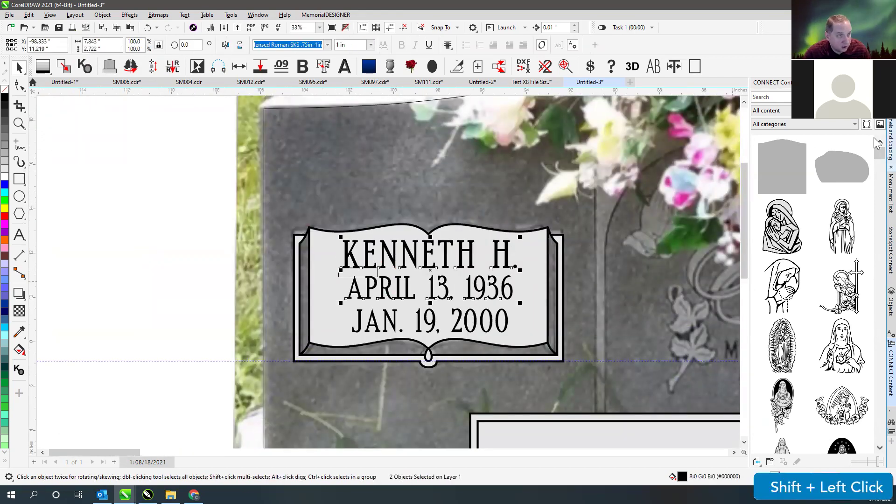
click(890, 139)
double_click(800, 368)
text(.37)
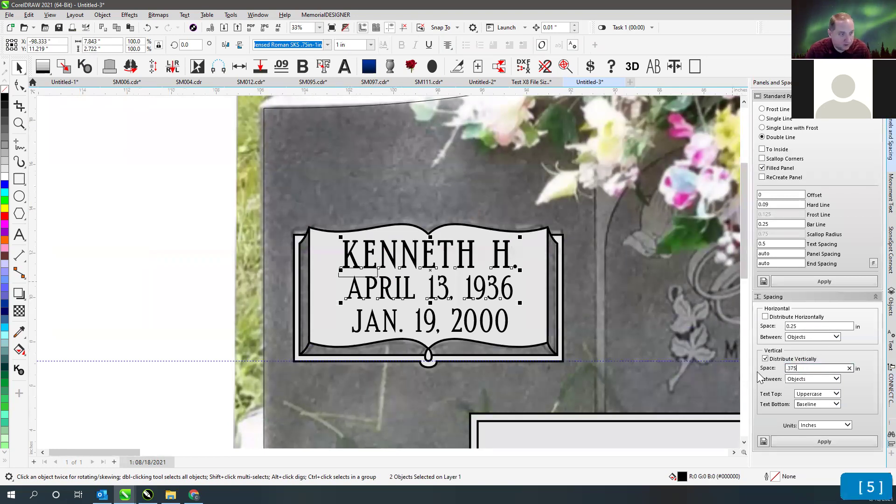
text(5)
click(821, 441)
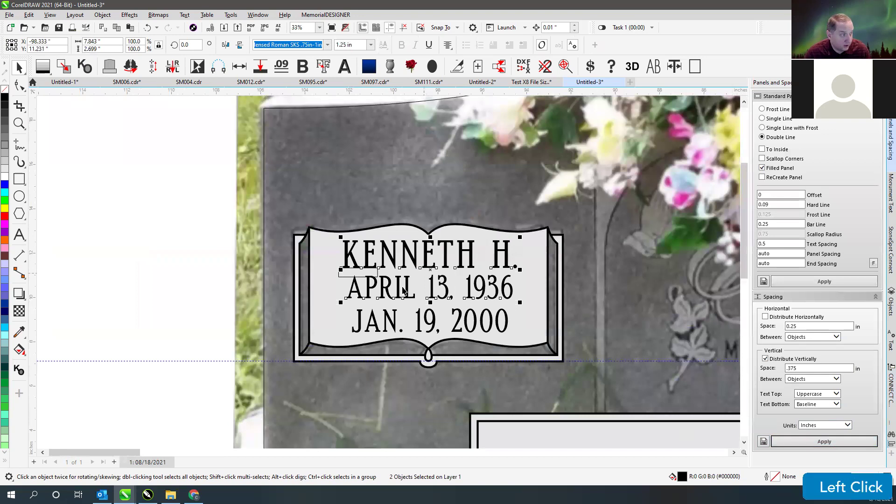
- Tighten the spacing between the two date lines to 0.2 in
click(397, 301)
click(397, 294)
shift+click(385, 310)
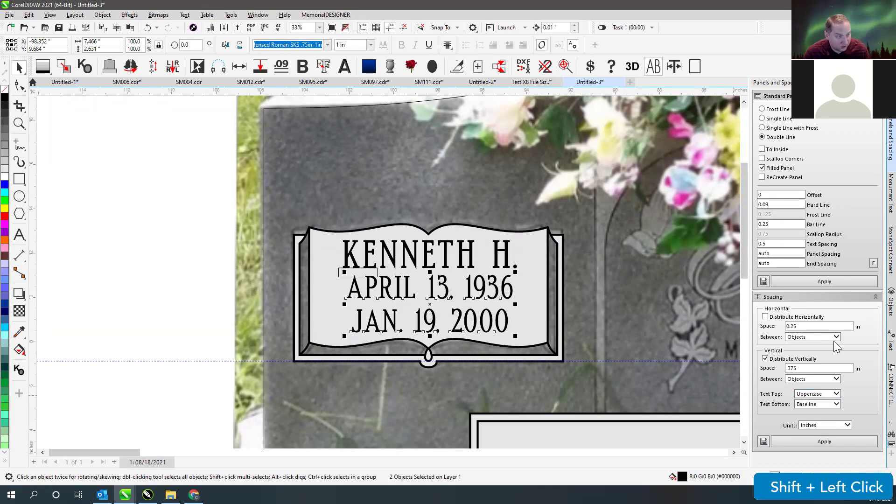
click(812, 368)
text(.2)
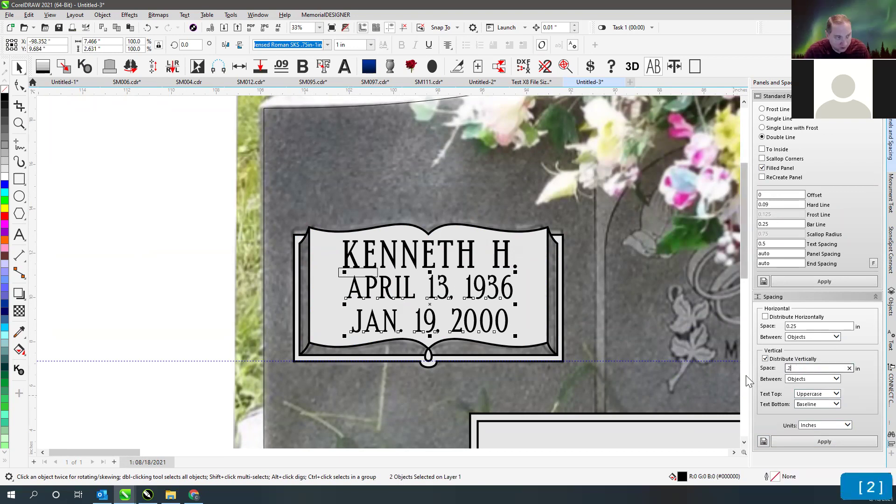
click(824, 441)
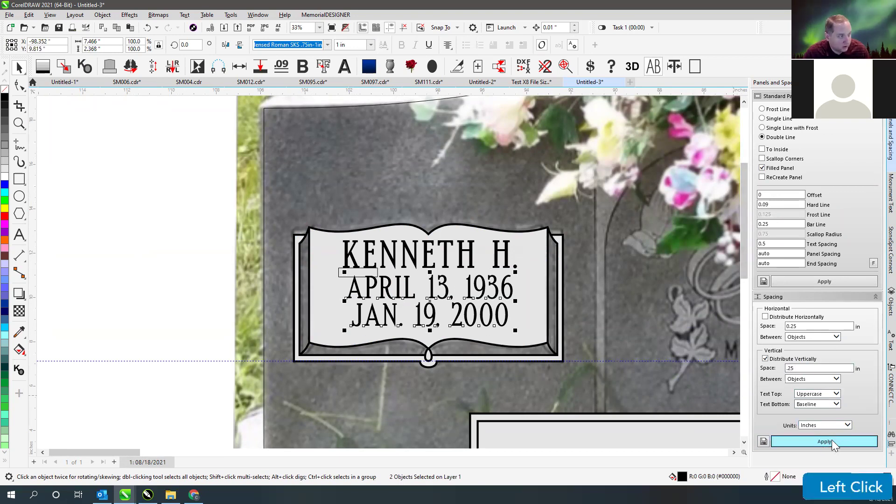
- Compare with the photo in wireframe and widen the date-line spacing to 0.3 in
click(203, 275)
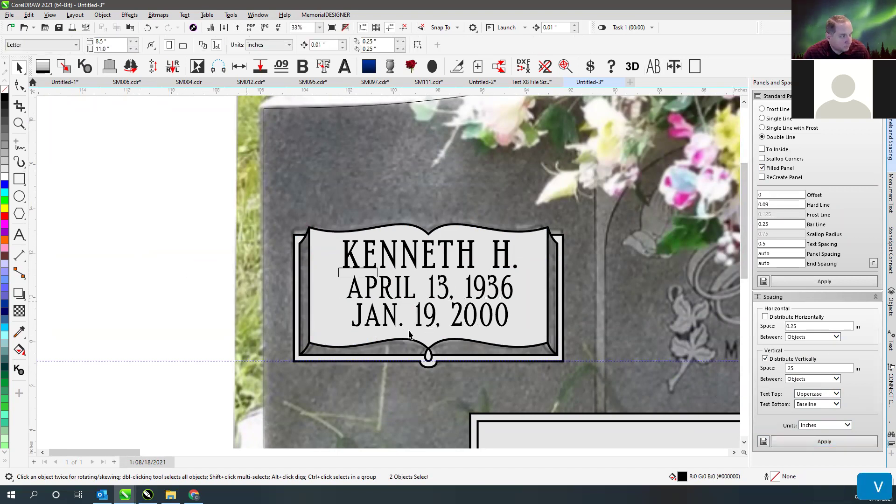
key(v)
scroll(388, 275, up, 3)
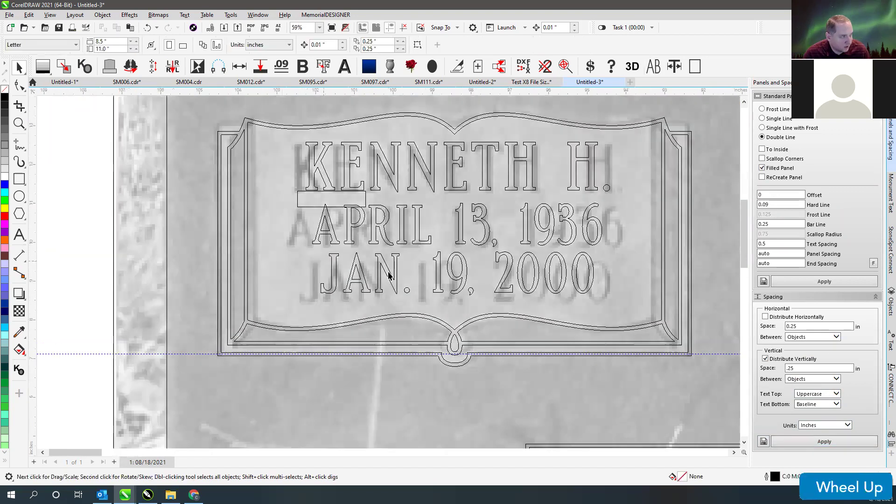
click(355, 198)
drag(360, 265, 360, 265)
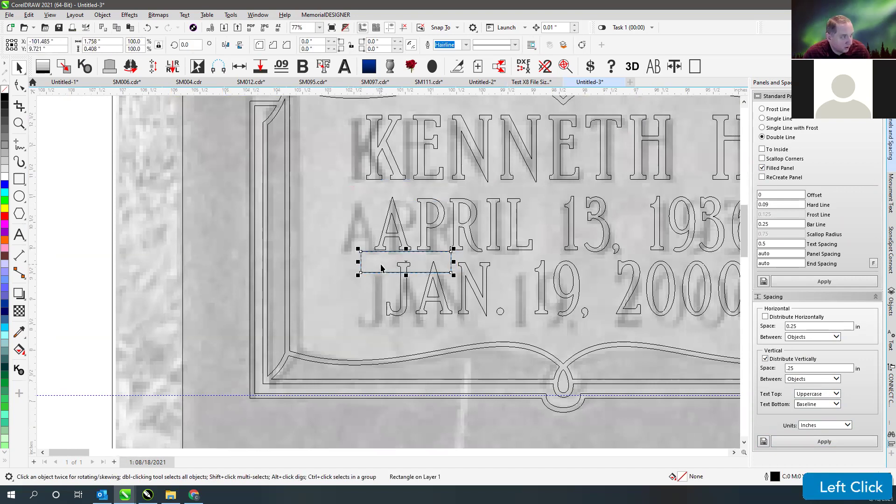
key(ctrl+z)
scroll(372, 256, down, 2)
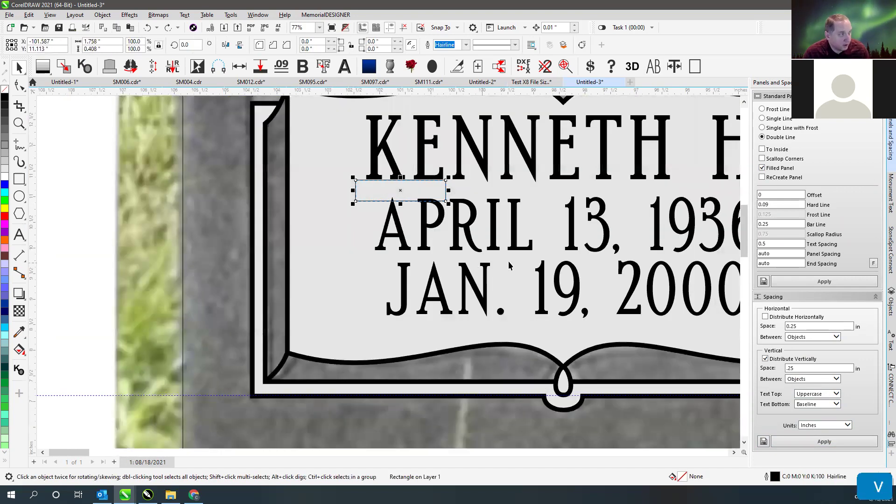
click(372, 256)
shift+click(368, 287)
drag(814, 369, 763, 376)
text(.37)
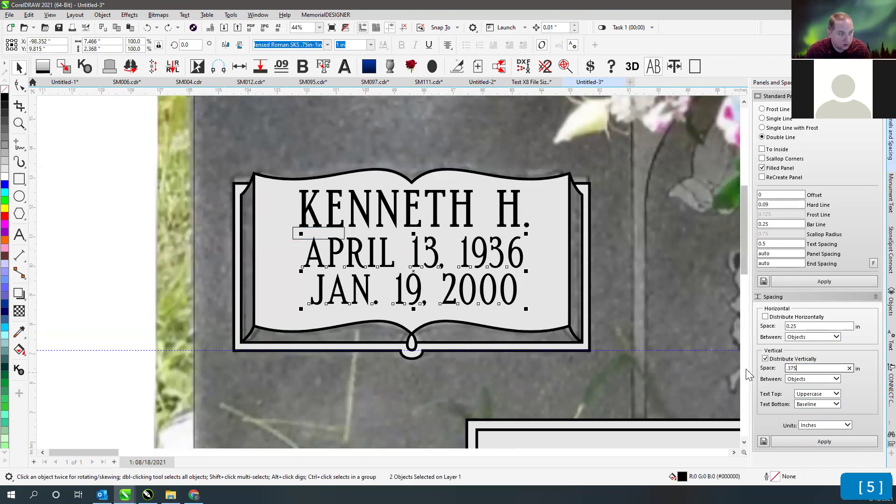
click(824, 441)
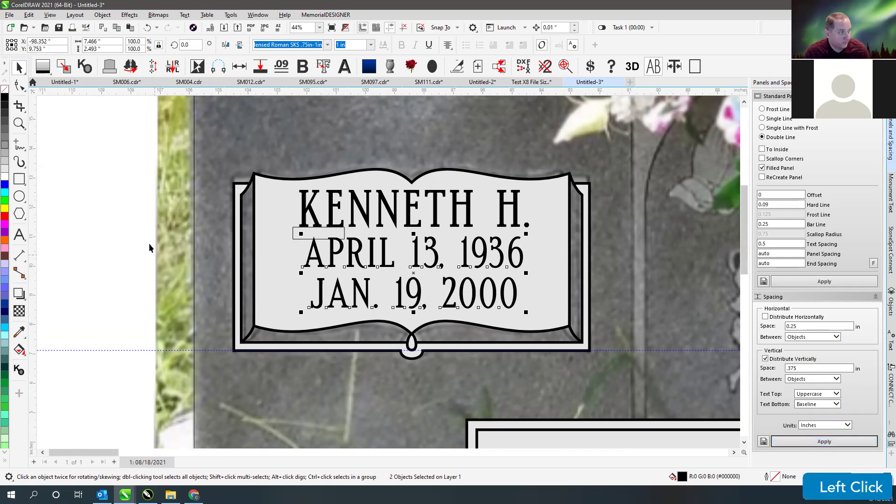
- Delete the stray spacer rectangle above the APRIL line
click(301, 240)
click(293, 237)
key(Delete)
scroll(181, 170, down, 1)
drag(181, 170, 577, 350)
click(176, 186)
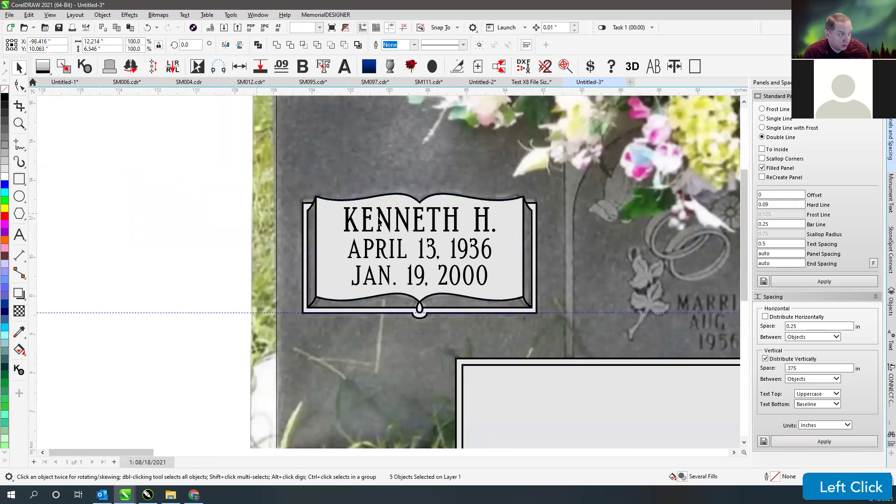
- Zoom in on the left headstone's objects
key(F4)
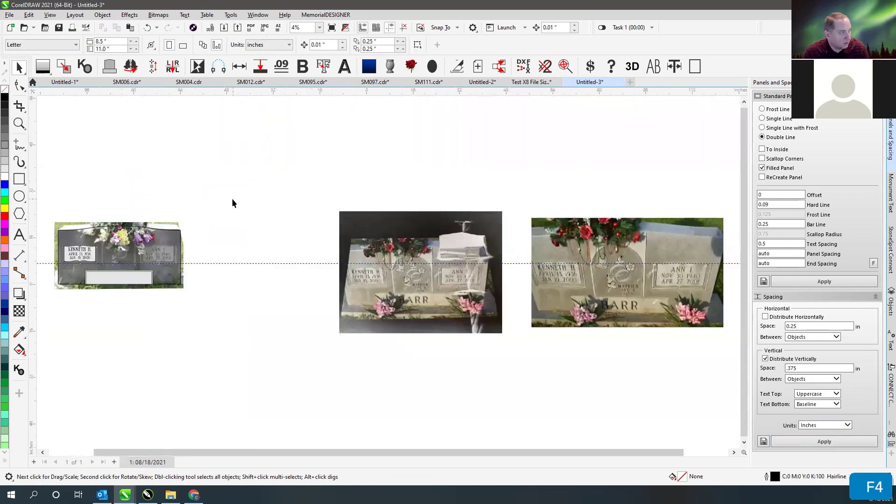
drag(43, 205, 216, 317)
key(shift+F2)
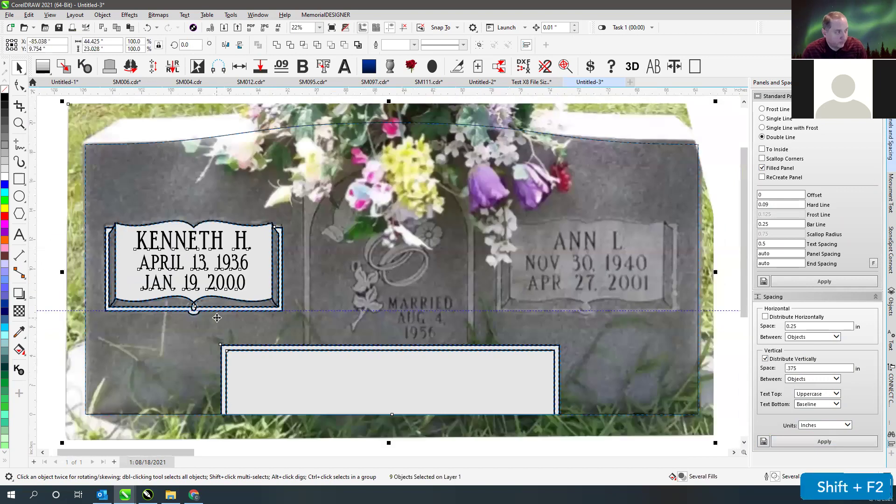
click(65, 121)
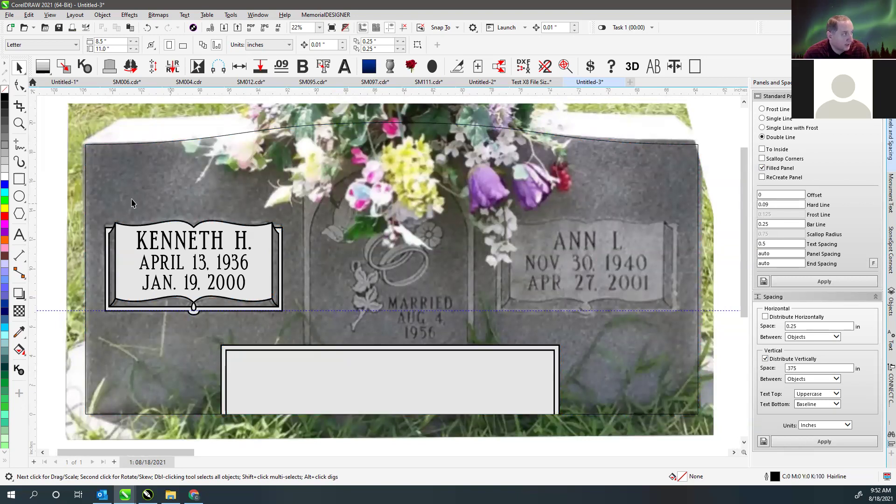
- Trace the arched centre panel as a closed five-point polyline on the base panel and bend its top curve
click(19, 145)
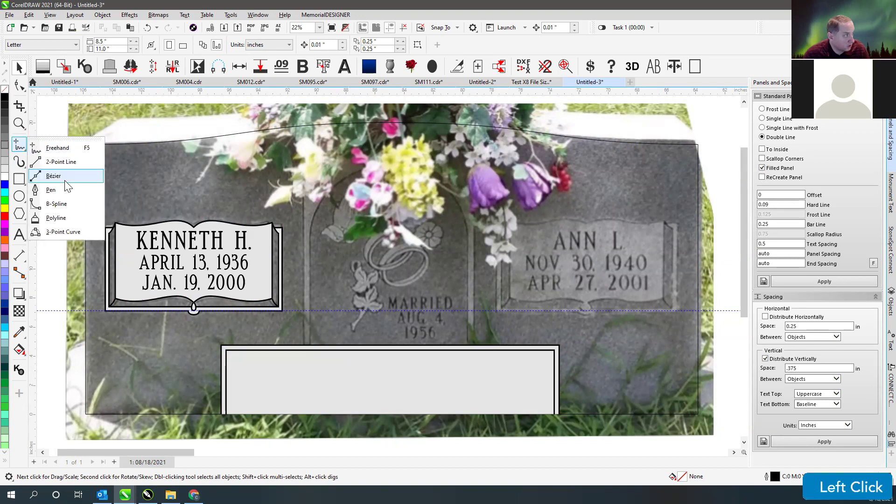
click(55, 218)
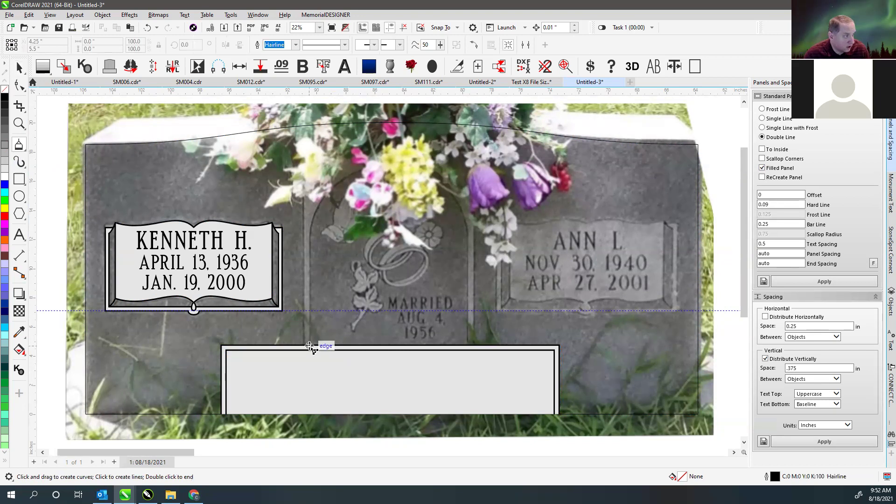
click(310, 346)
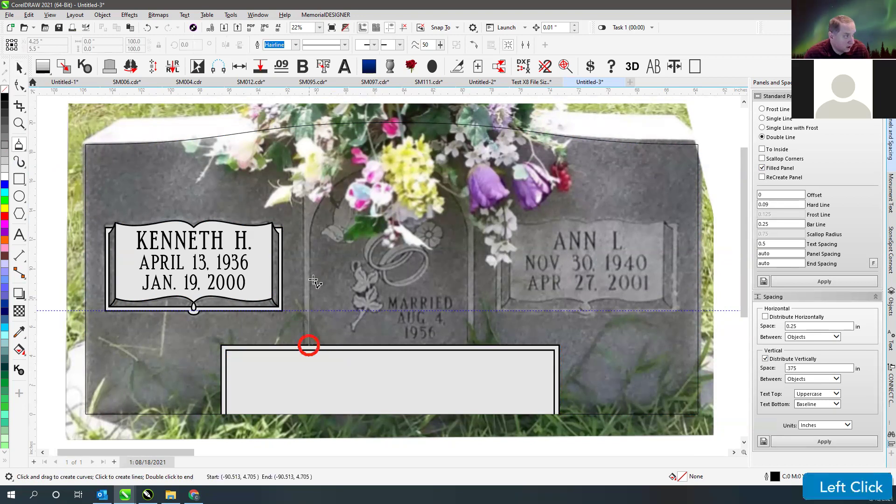
ctrl+click(312, 236)
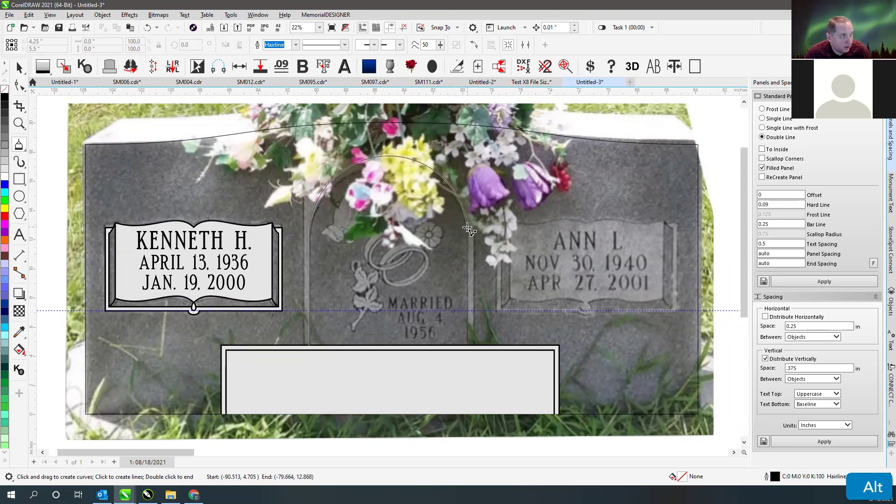
alt+click(468, 227)
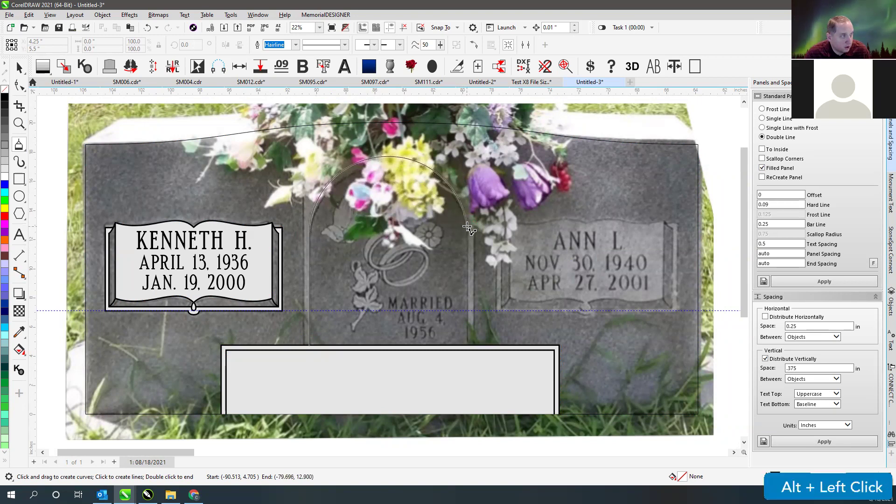
ctrl+click(465, 346)
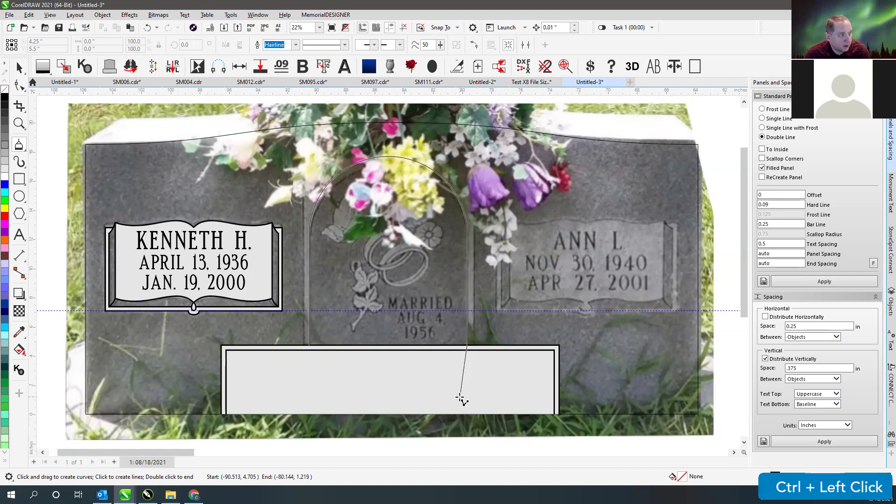
click(309, 346)
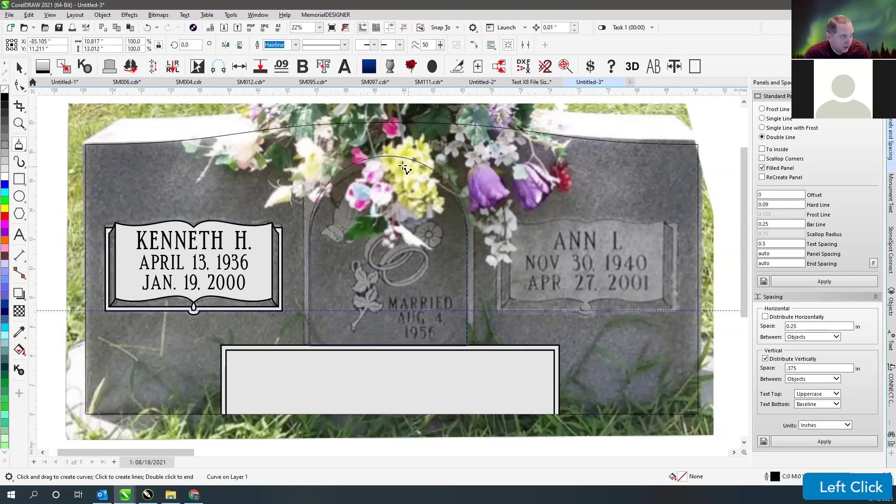
click(20, 86)
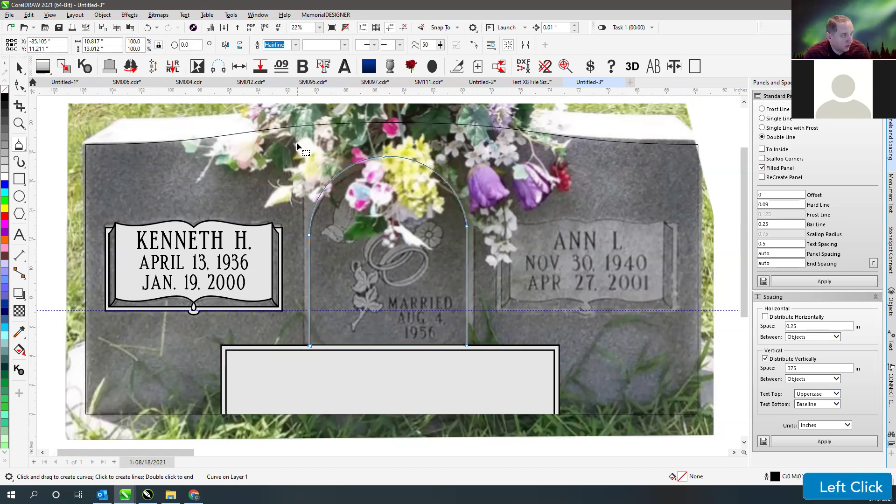
drag(462, 225, 467, 234)
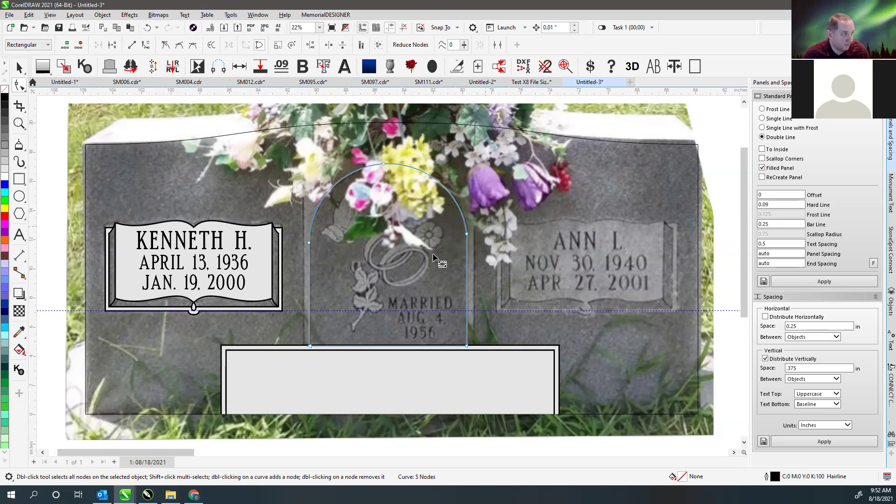
- Try levelling the arch outline's left node with the right one, then undo
click(310, 267)
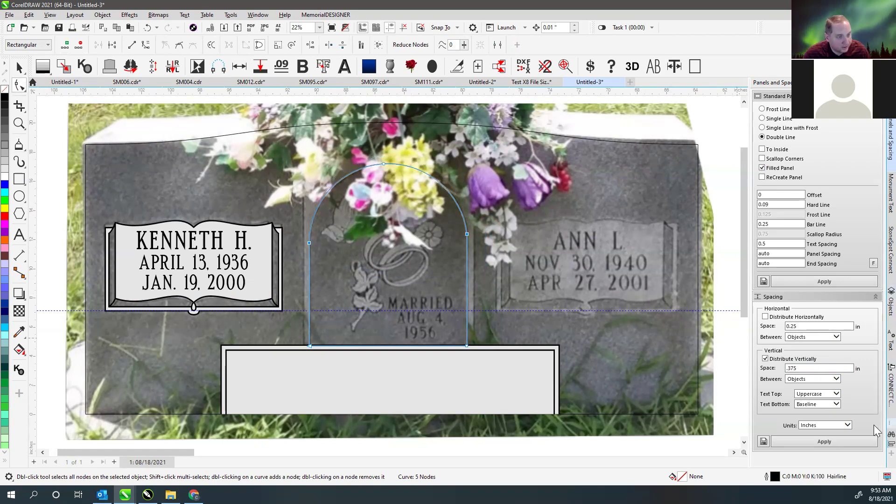
click(890, 443)
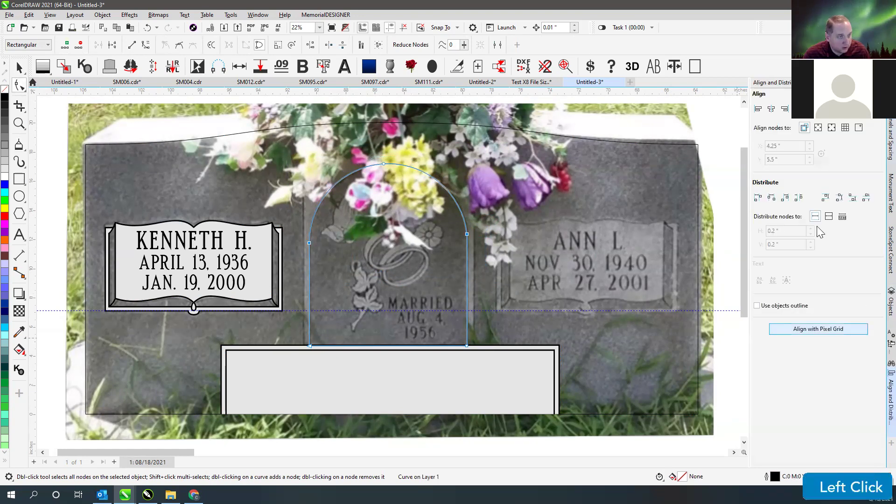
drag(309, 243, 309, 234)
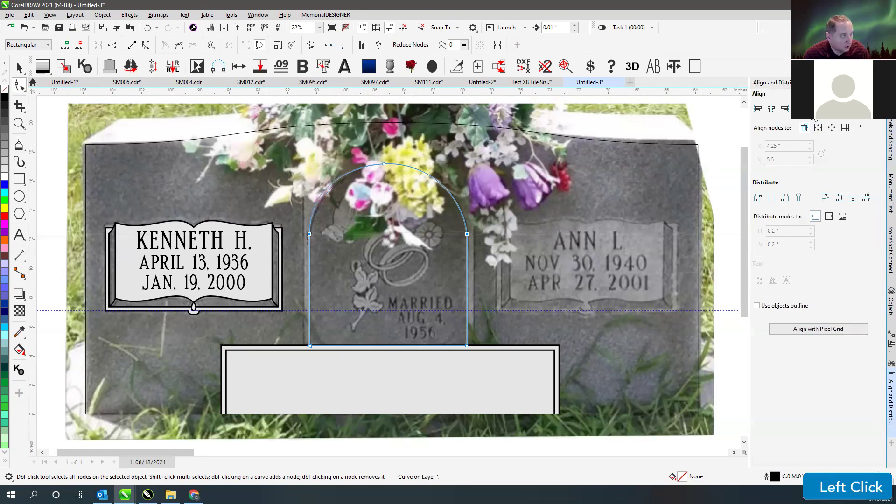
click(385, 164)
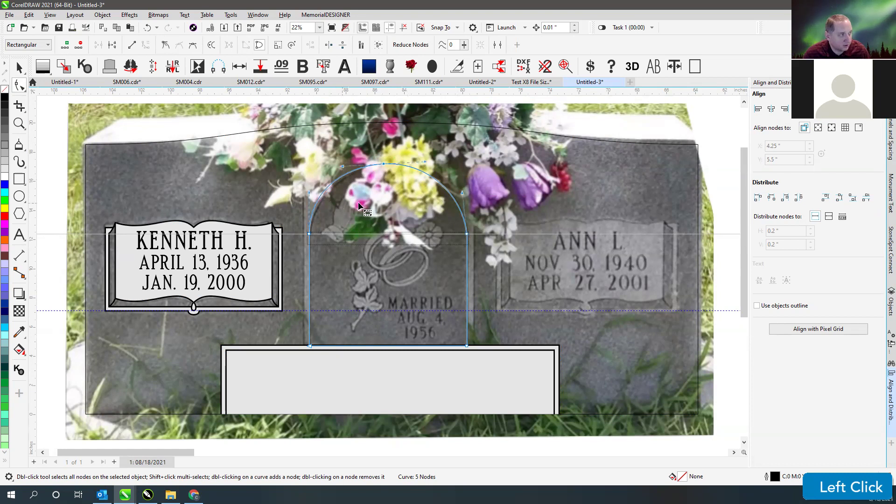
key(ctrl+z)
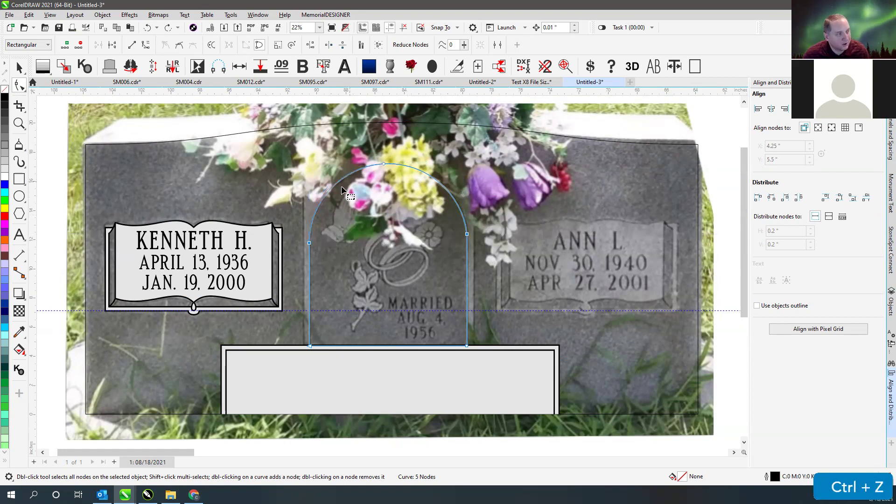
click(19, 67)
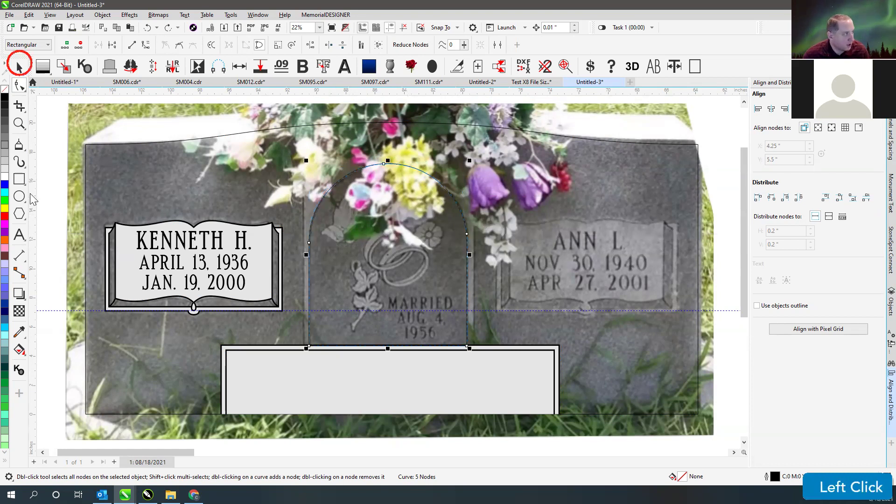
- Draw a circle and size it to fit the arch's top and width
key(F7)
key(ctrl)
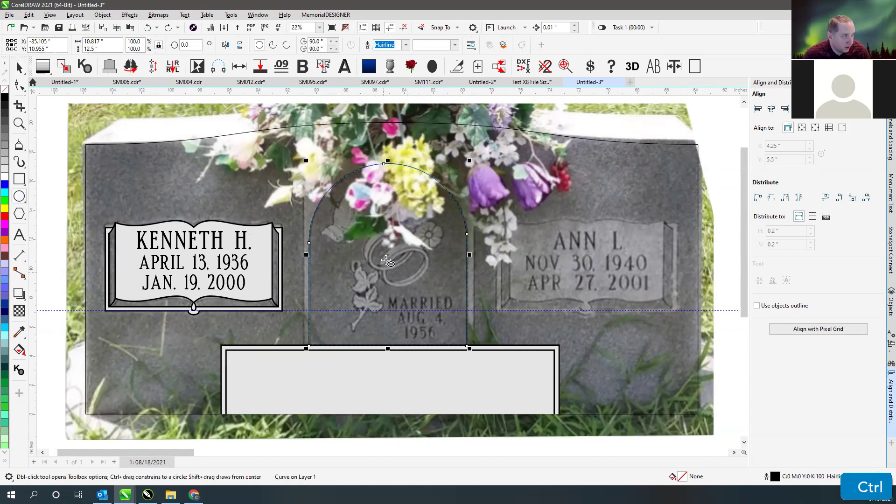
key(ctrl)
drag(375, 301, 294, 231)
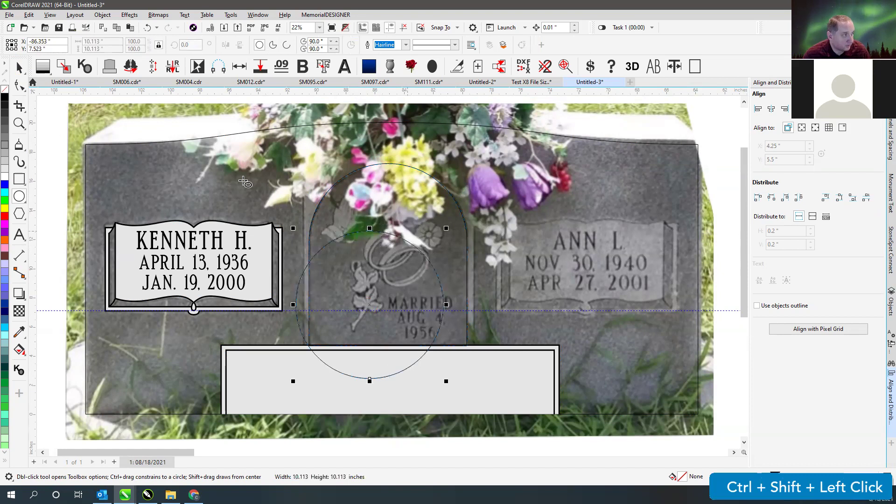
key(space)
drag(370, 304, 383, 238)
mouse_move(458, 314)
mouse_down()
mouse_move(479, 321)
mouse_move(470, 323)
mouse_up()
- Draw a rectangle for the arch's straight lower part and weld it with the circle
click(19, 179)
mouse_move(309, 346)
mouse_down()
mouse_move(480, 234)
mouse_move(469, 234)
mouse_up()
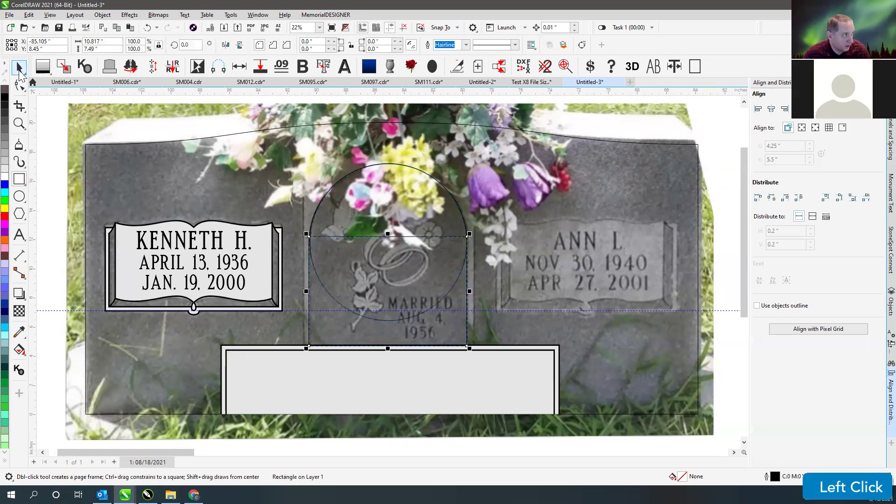
click(19, 67)
click(320, 237)
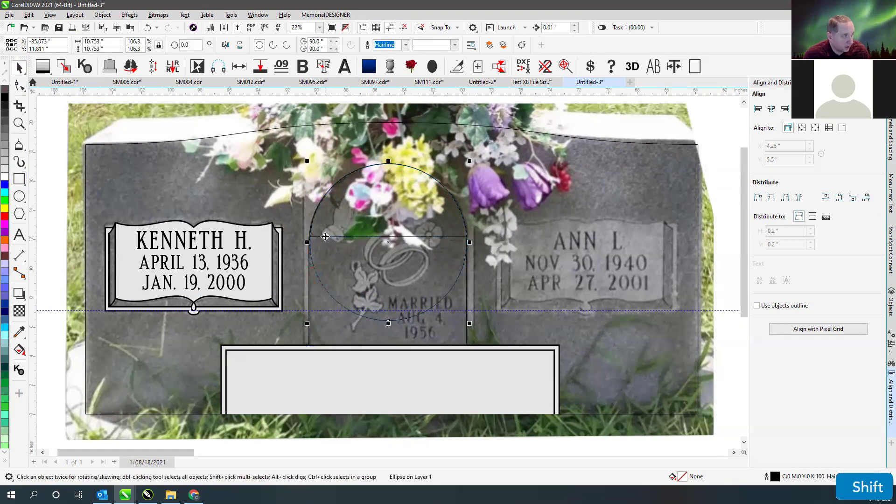
shift+click(328, 237)
key(w)
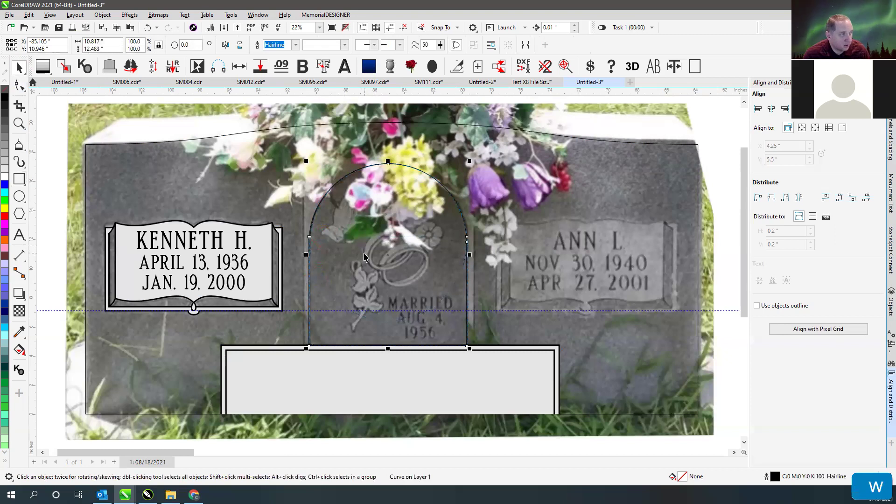
key(ctrl+z)
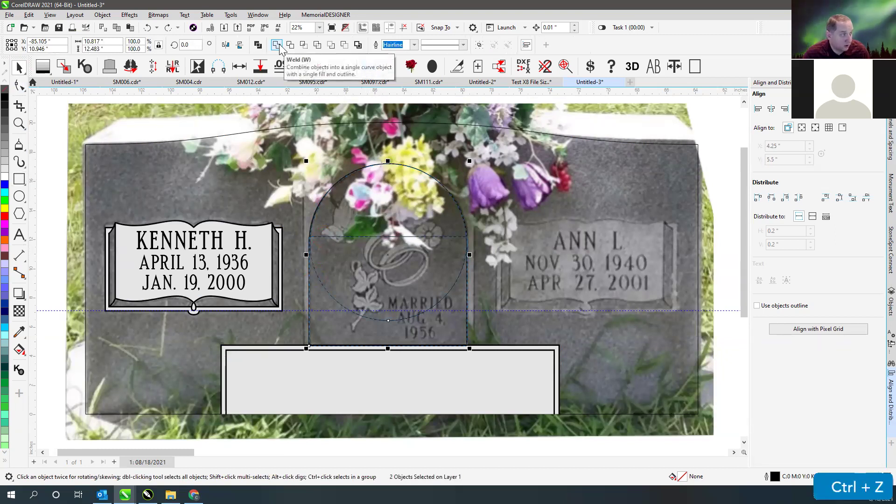
click(277, 44)
click(411, 211)
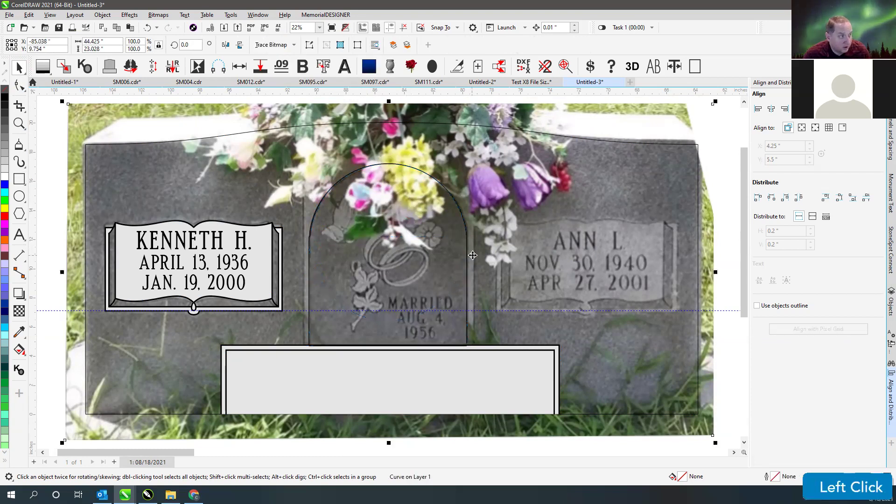
- Draw a vertical polyline left of the arch, from the base panel's top edge up to the headstone top
click(385, 166)
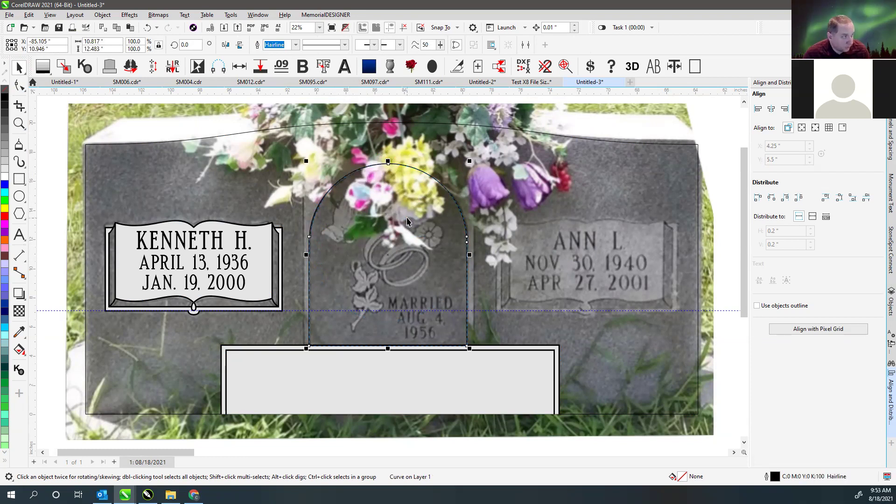
click(19, 145)
click(304, 346)
ctrl+click(304, 125)
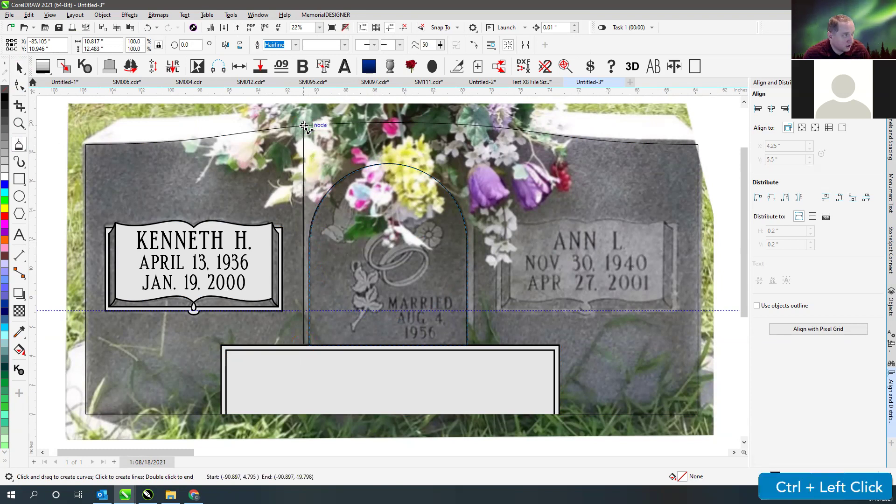
click(310, 112)
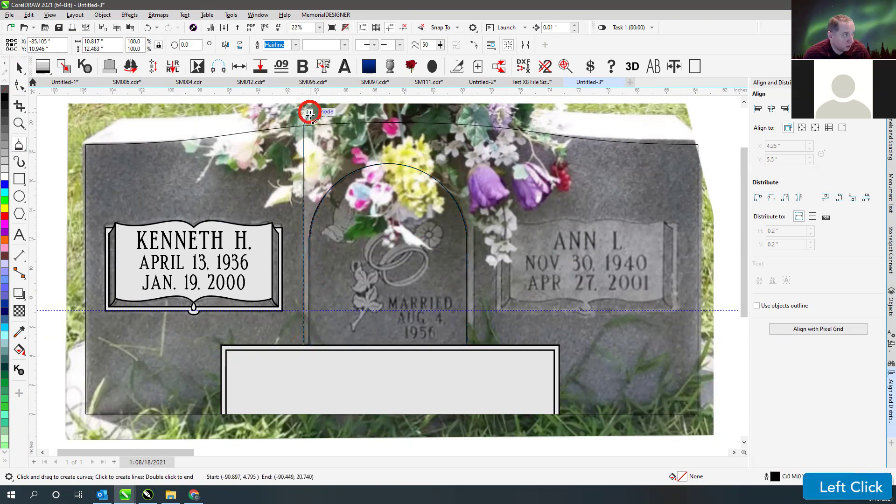
key(F10)
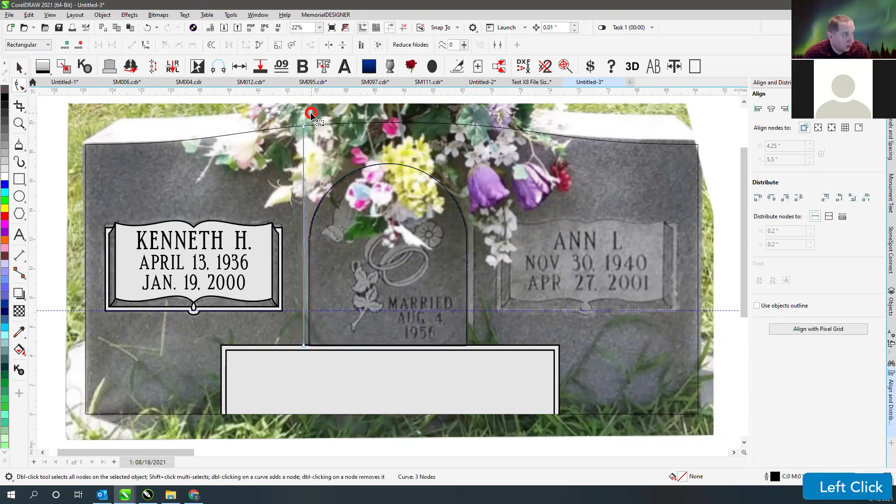
click(19, 68)
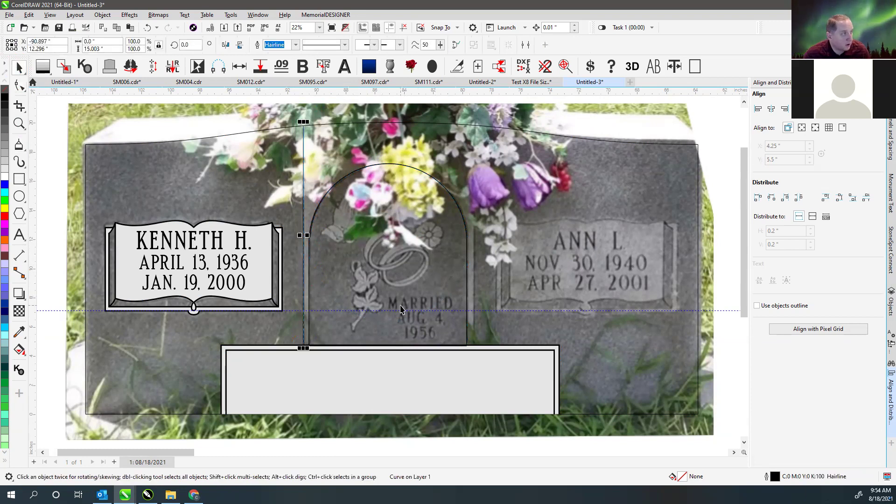
click(249, 134)
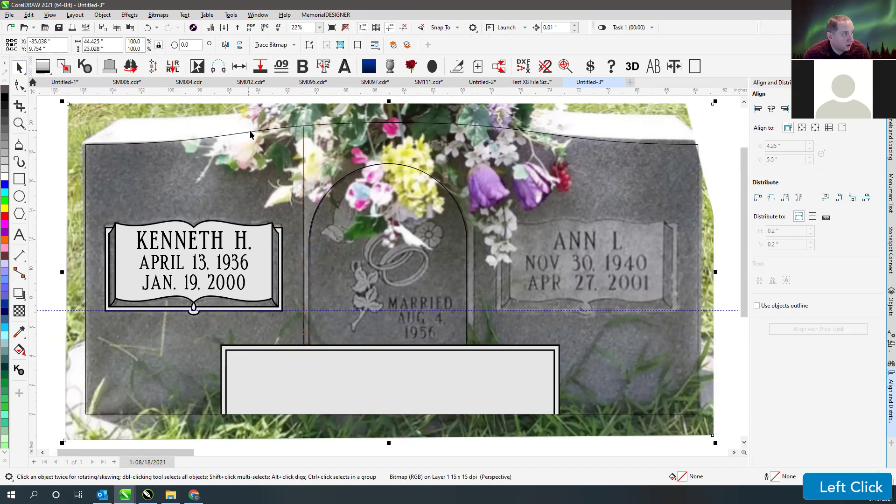
- Fill the monument grey, delete the duplicate arch curve, and centre the remaining arch on the monument
click(5, 152)
click(372, 163)
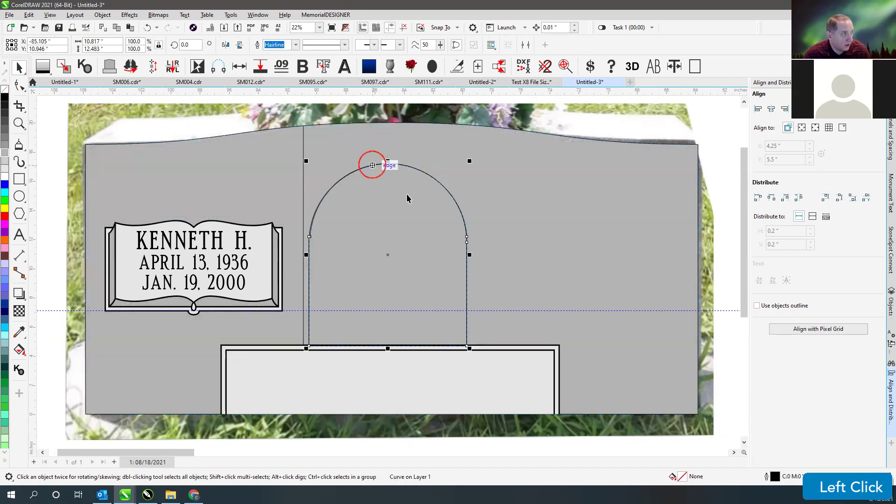
shift+click(348, 144)
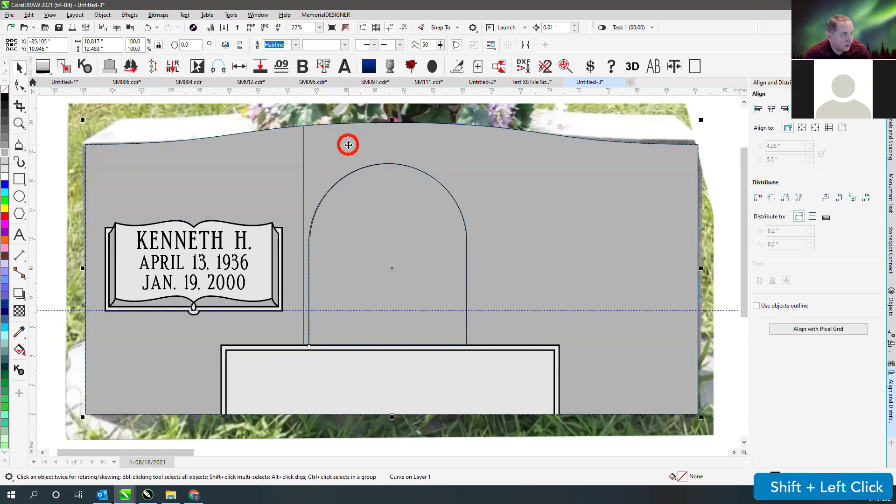
click(341, 177)
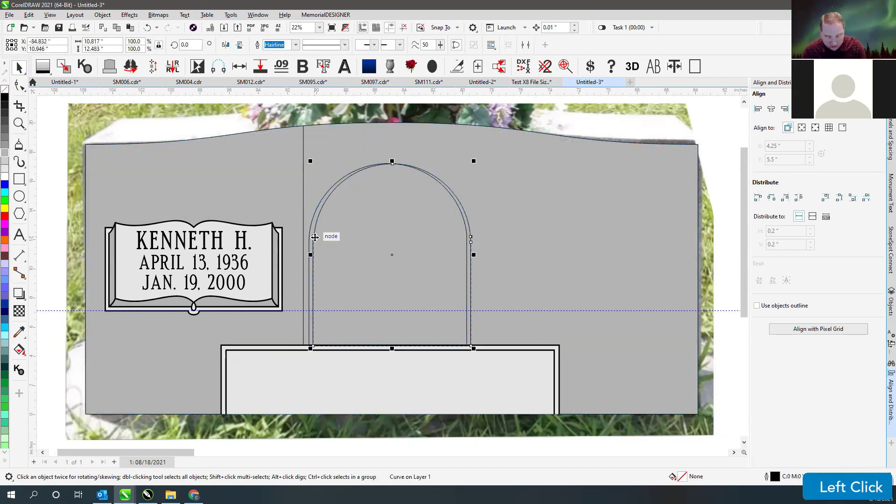
key(Delete)
click(310, 227)
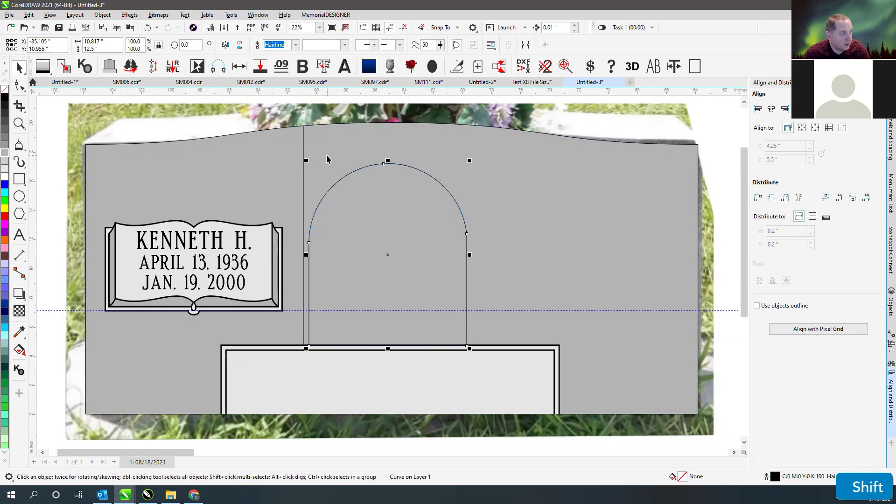
shift+click(327, 157)
key(c)
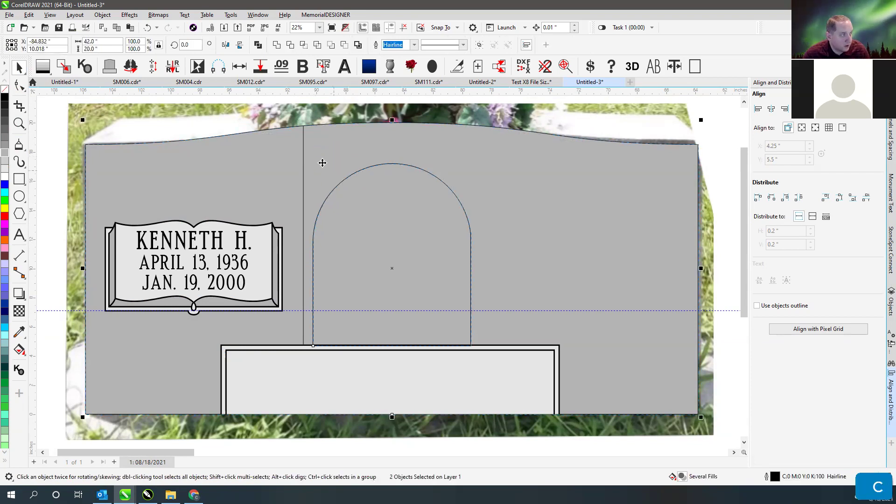
- Make a mirrored copy of the left vertical divider line
click(302, 164)
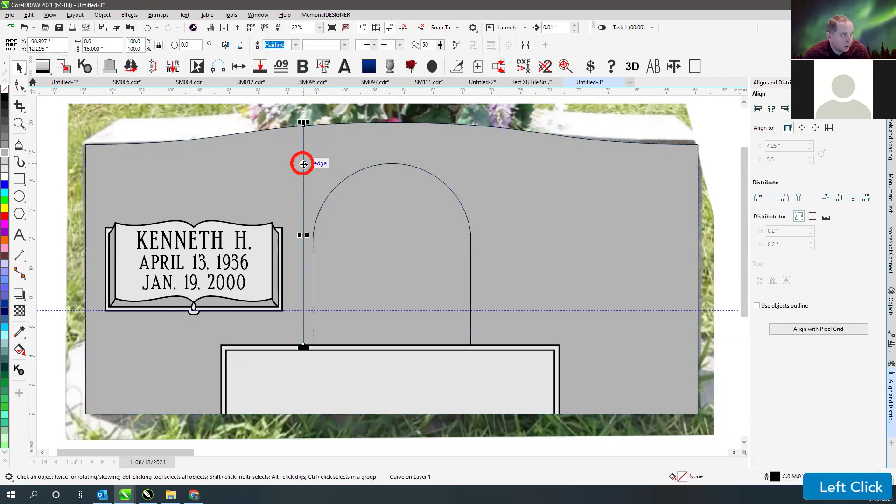
ctrl+click(303, 194)
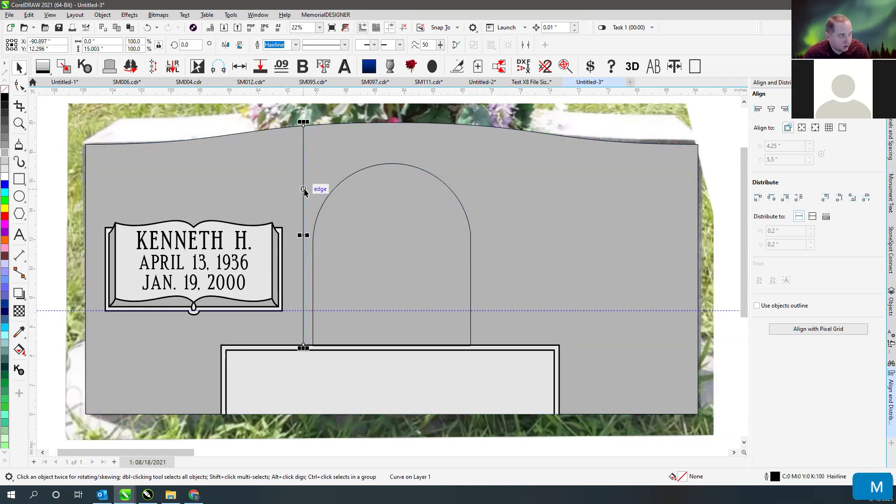
key(m)
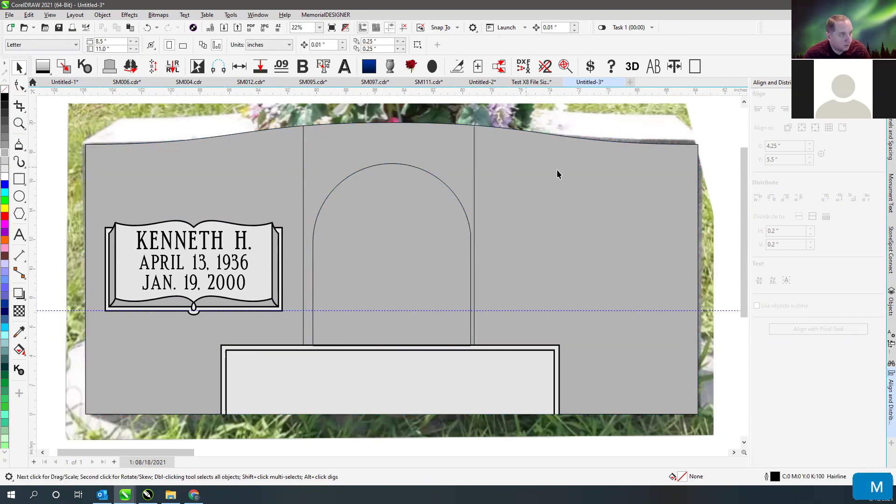
- Delete the background reference photo and the right divider line
scroll(388, 276, down, 2)
click(380, 206)
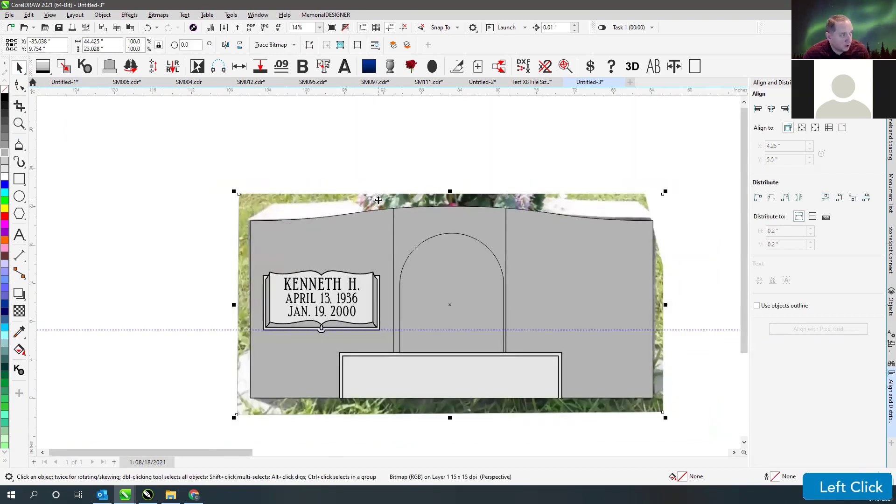
key(ctrl)
key(Delete)
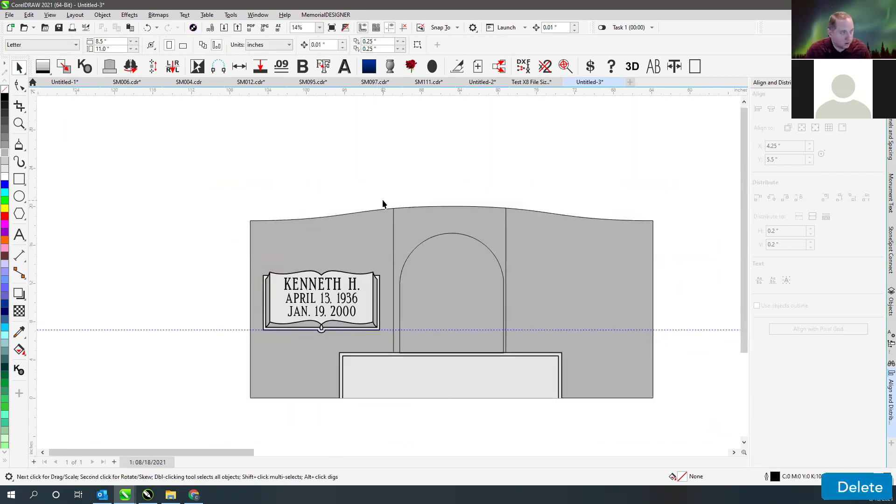
click(506, 223)
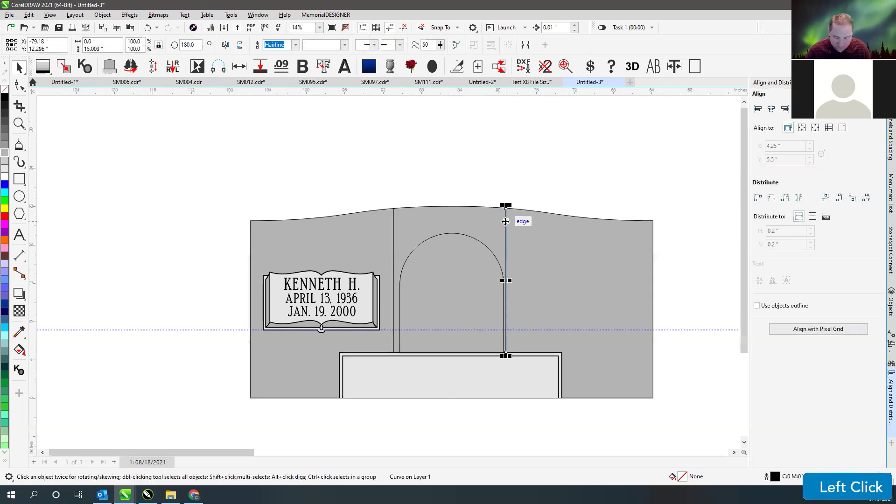
key(Delete)
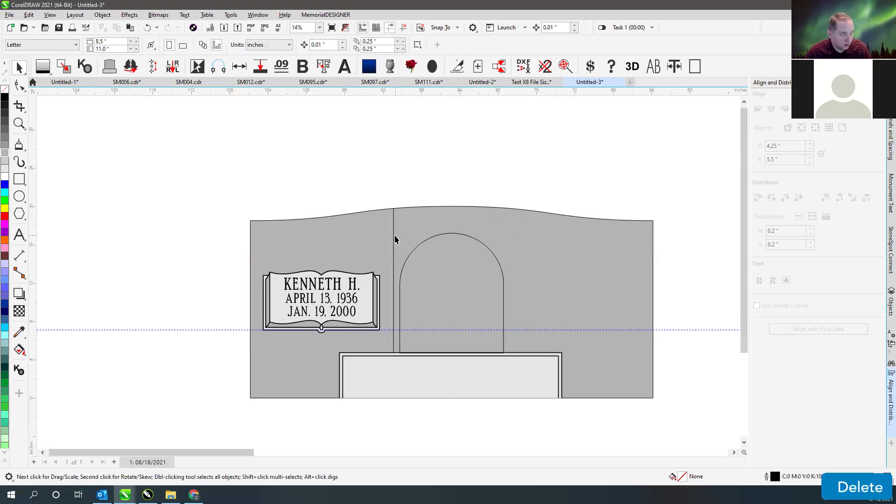
- Mirror a copy of the left divider line to the right side
click(394, 240)
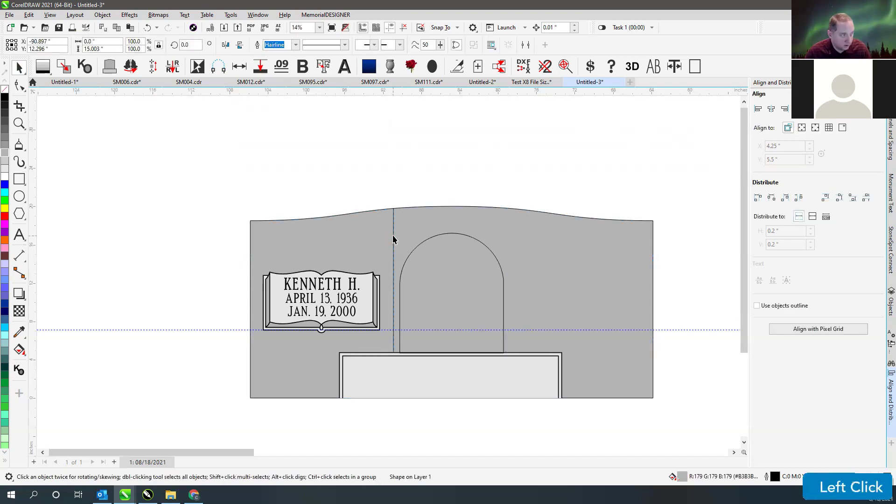
key(m)
key(Escape)
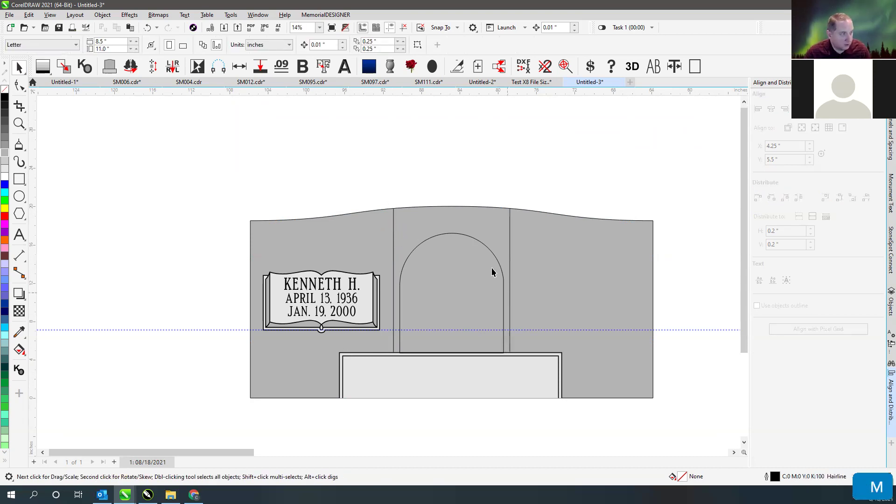
- Centre both base panel rectangles horizontally on the monument
drag(307, 430, 616, 356)
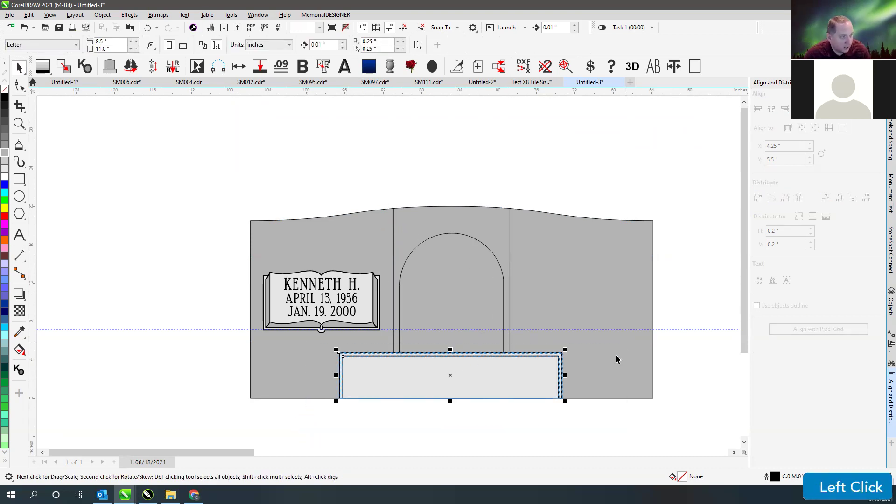
shift+click(595, 371)
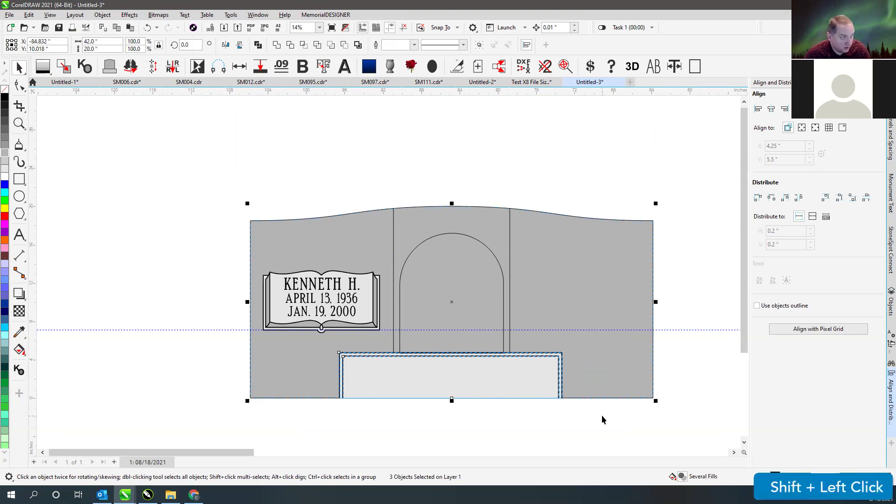
key(c)
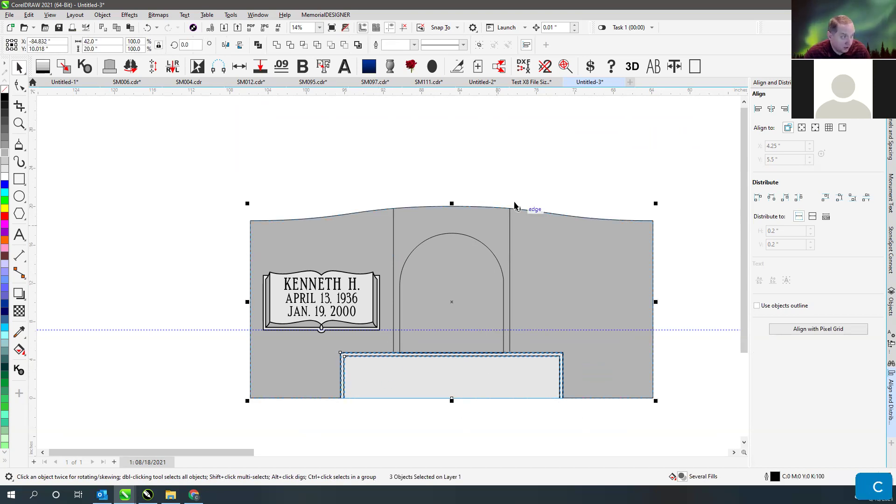
click(510, 190)
- Combine the arch and both divider lines into one curve with a 6.48 pt outline
scroll(416, 258, up, 2)
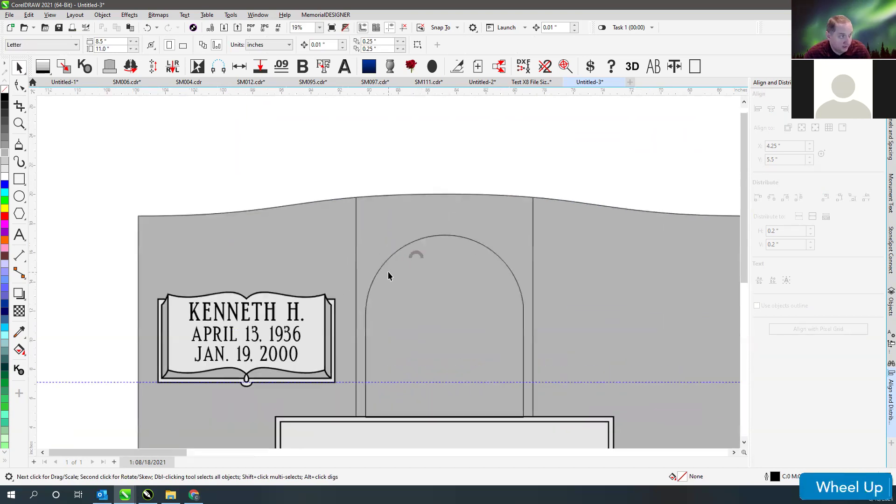
click(414, 247)
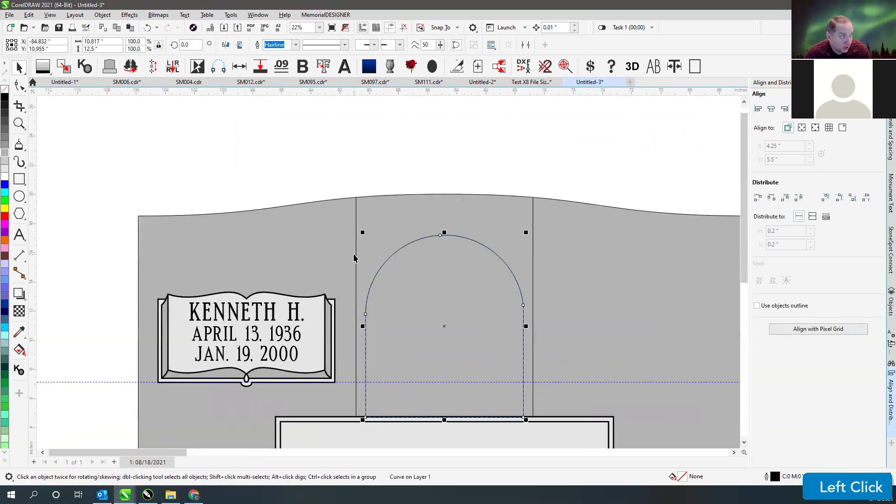
shift+click(533, 211)
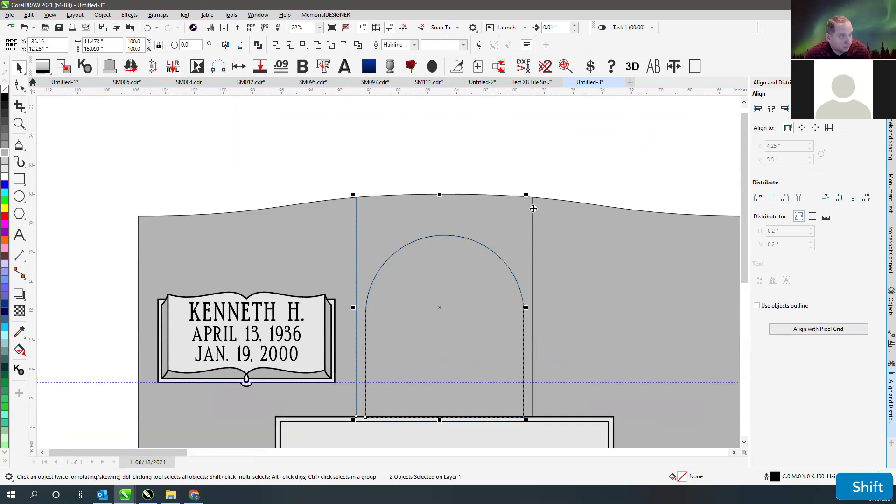
shift+click(533, 209)
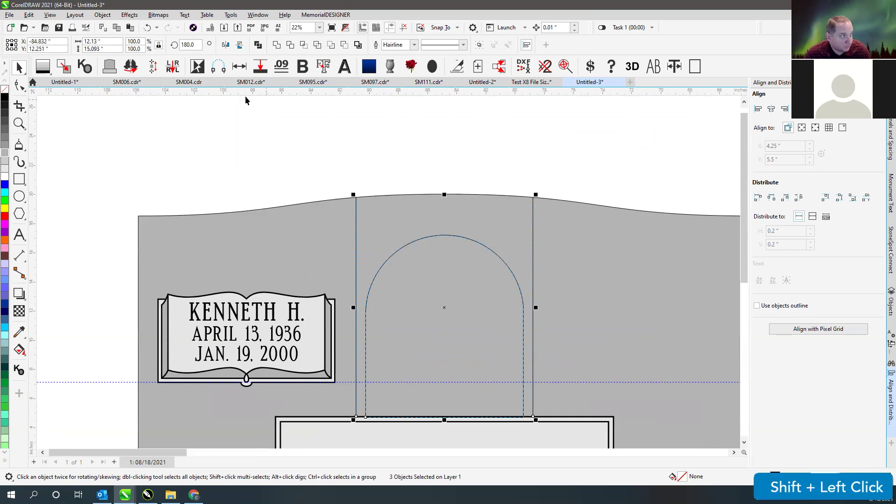
click(258, 45)
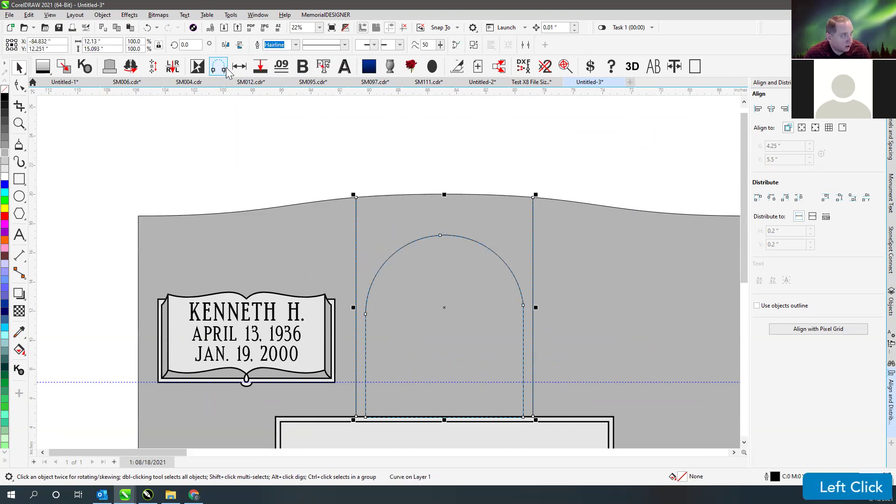
click(260, 67)
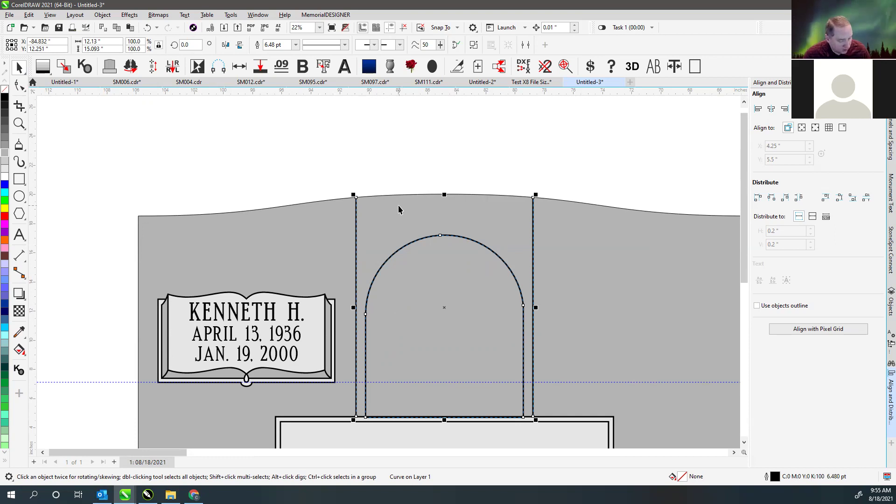
- Convert the combined curve's thick outline into a filled object and switch to wireframe view
click(102, 15)
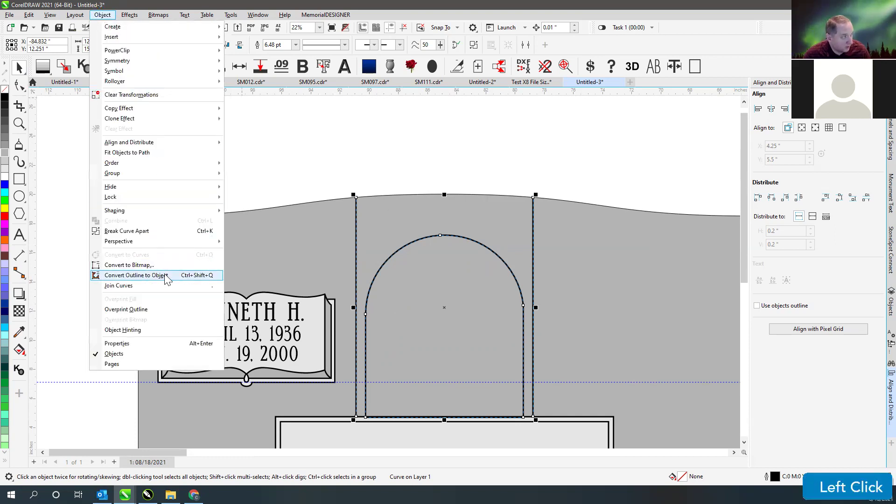
click(198, 276)
click(473, 149)
key(v)
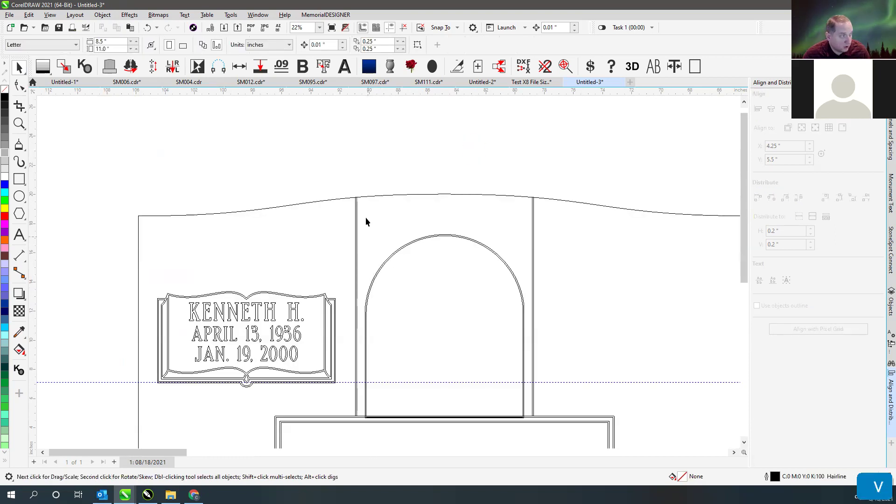
scroll(362, 293, up, 2)
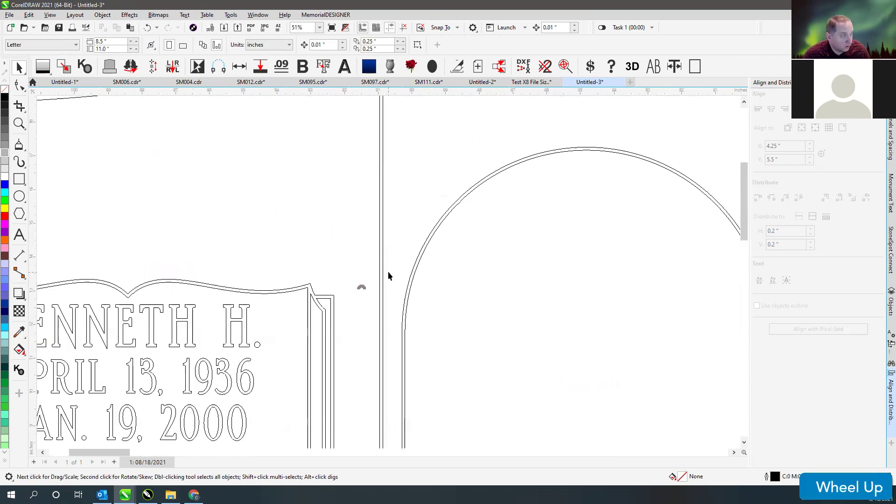
scroll(390, 275, down, 2)
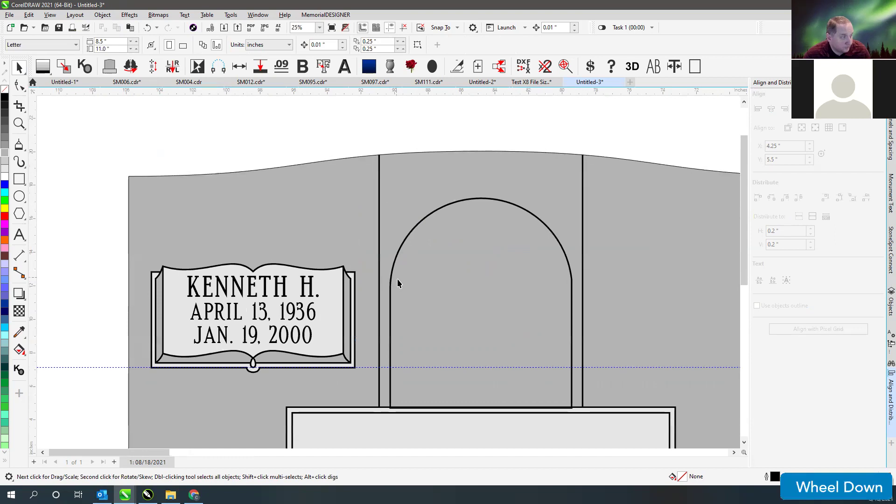
scroll(403, 409, up, 5)
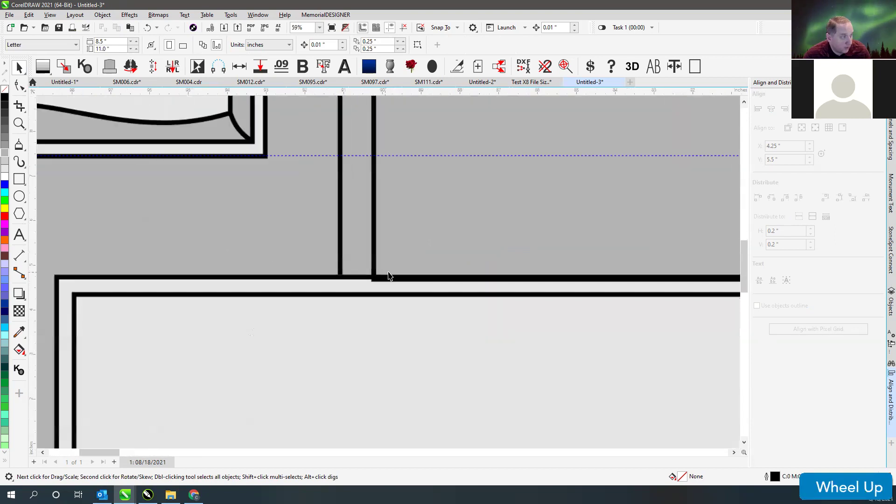
click(369, 275)
drag(370, 267, 374, 253)
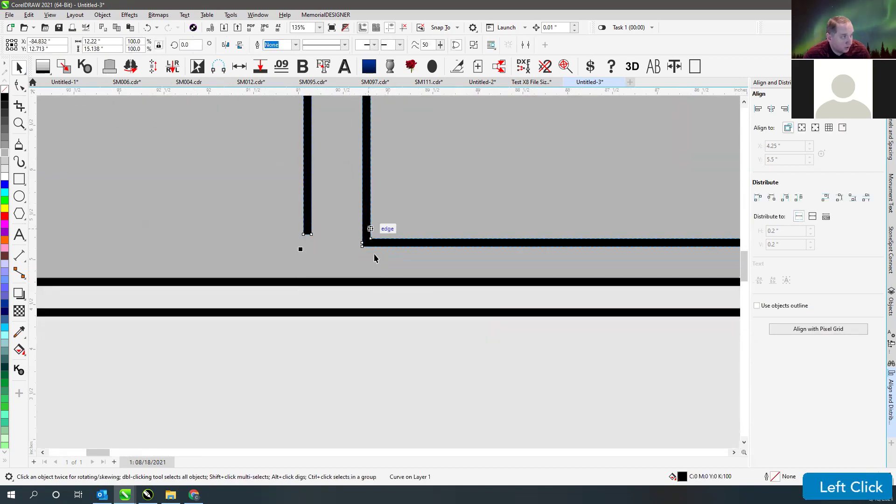
key(ctrl+z)
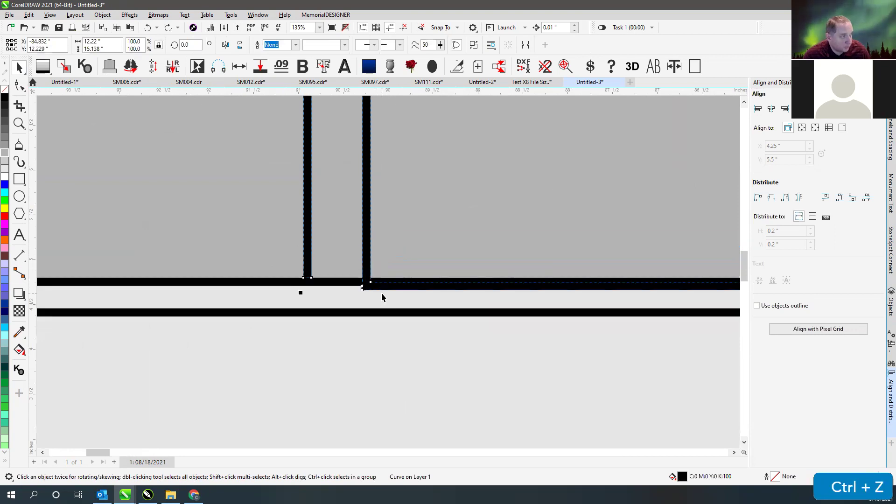
- Snap the bottom nodes of both side lines down onto the base panel's top line, then view all
click(19, 85)
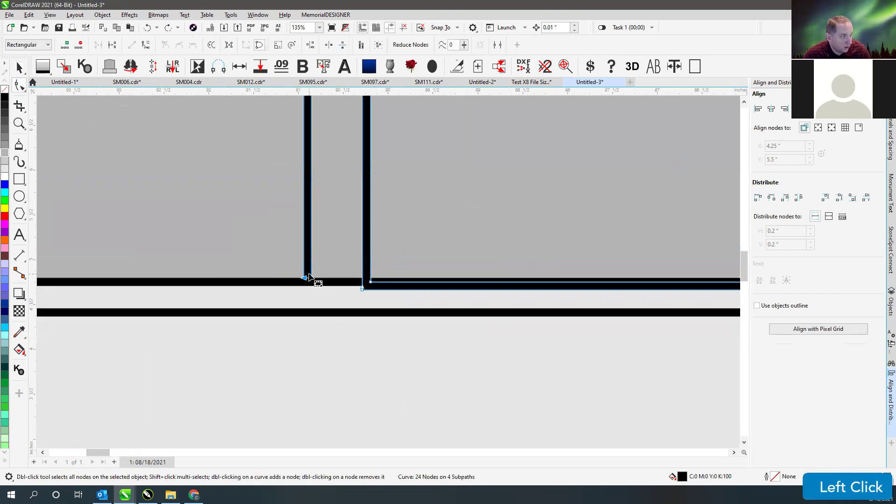
drag(311, 278, 312, 286)
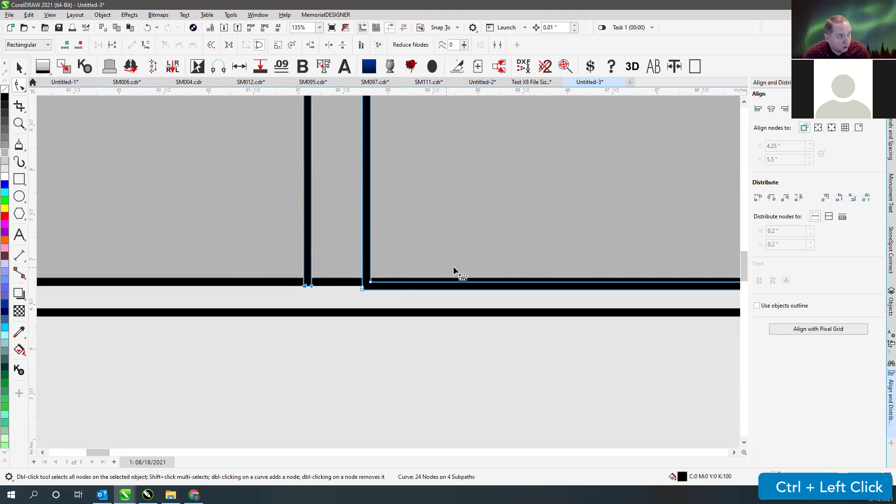
scroll(326, 291, down, 2)
scroll(555, 280, down, 2)
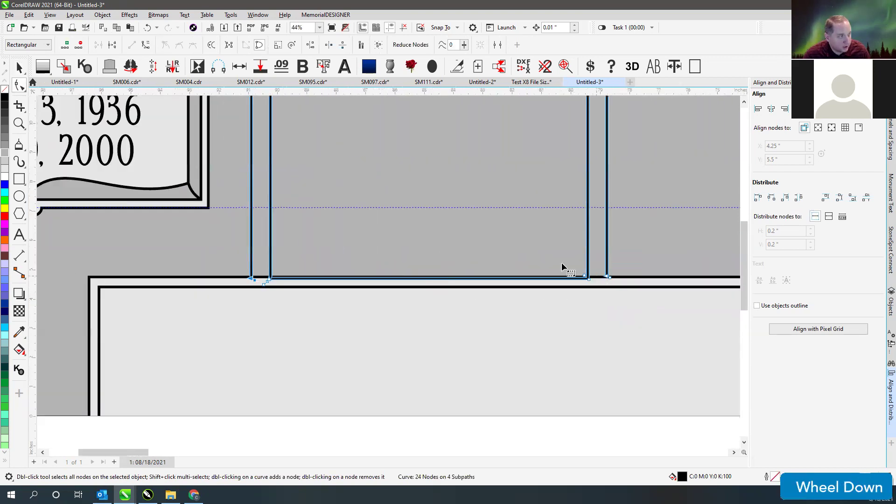
drag(598, 263, 610, 287)
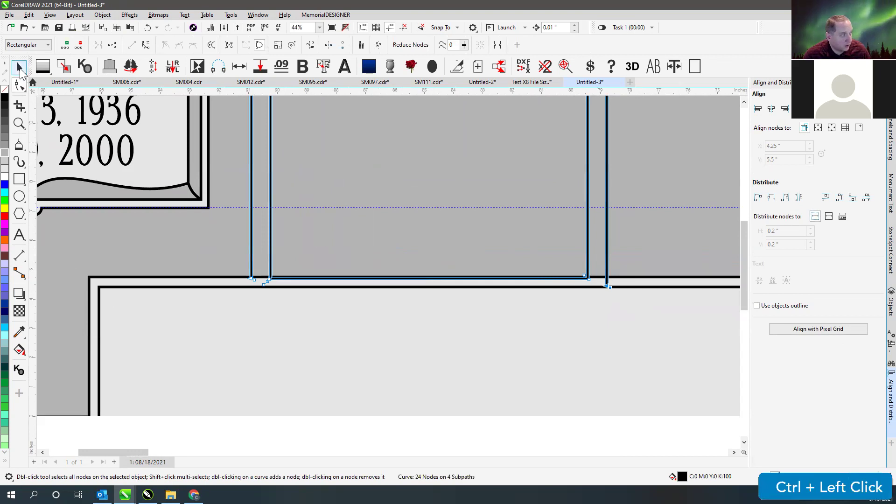
click(20, 68)
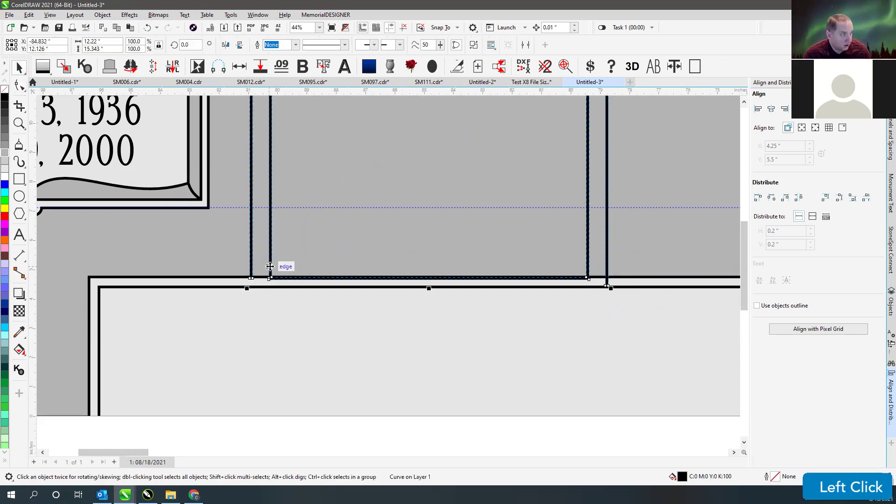
scroll(388, 276, up, 3)
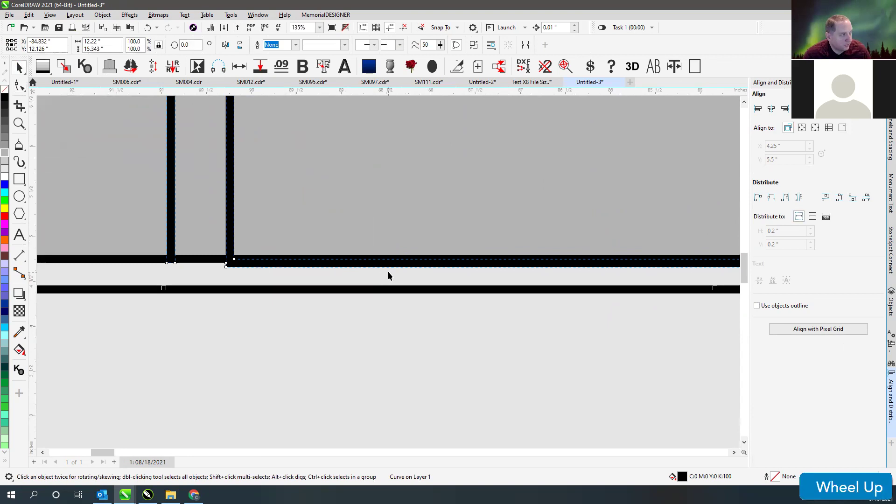
scroll(388, 270, down, 4)
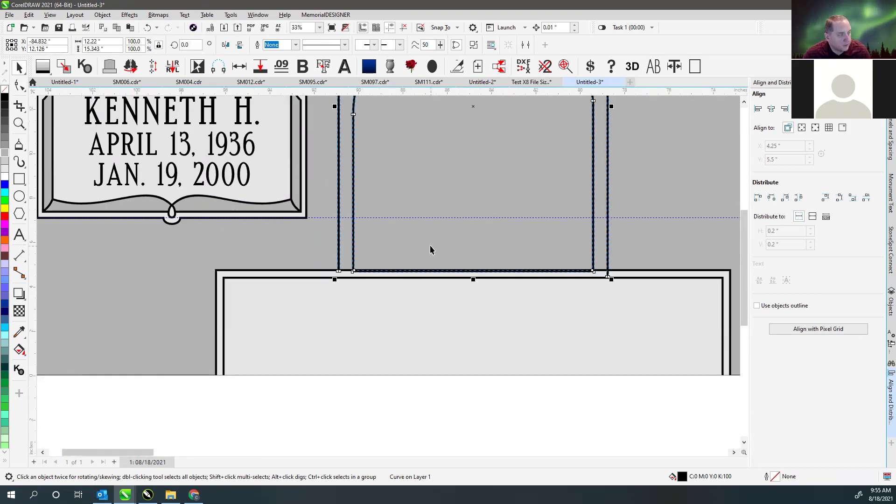
scroll(379, 240, down, 1)
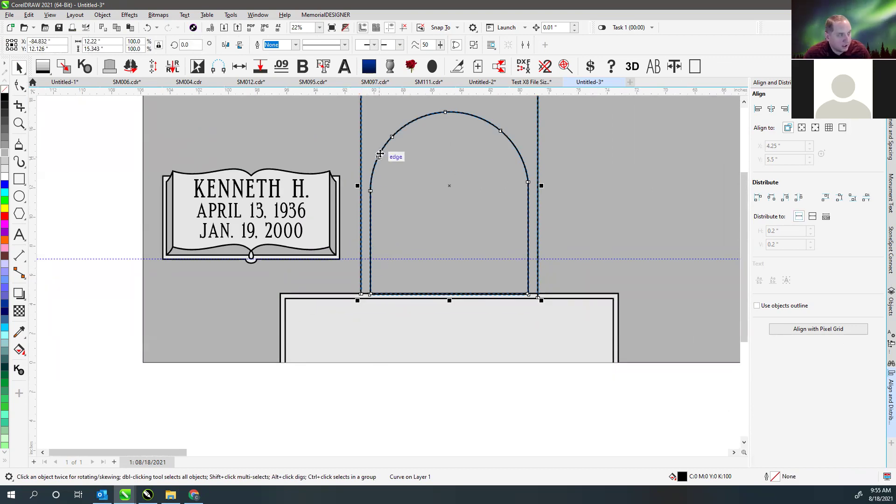
key(F4)
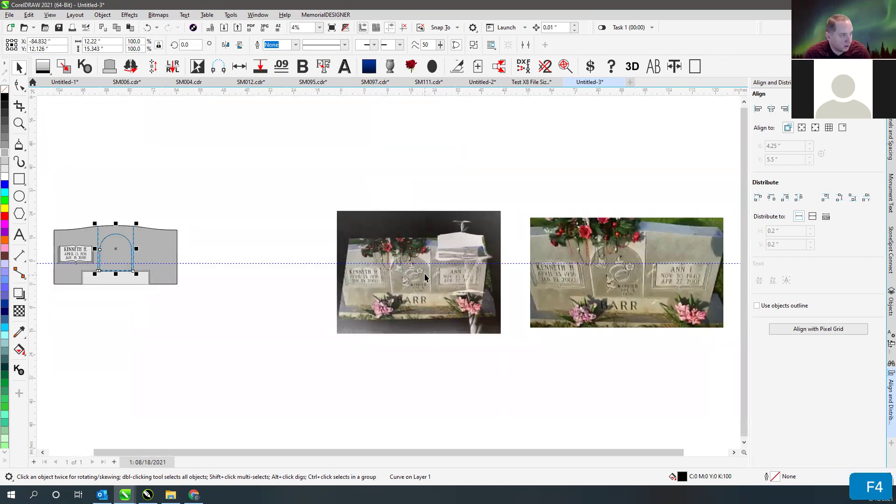
- Join the arched centre outline with the base outline and inspect the result in wireframe view
scroll(424, 277, up, 2)
scroll(389, 271, up, 3)
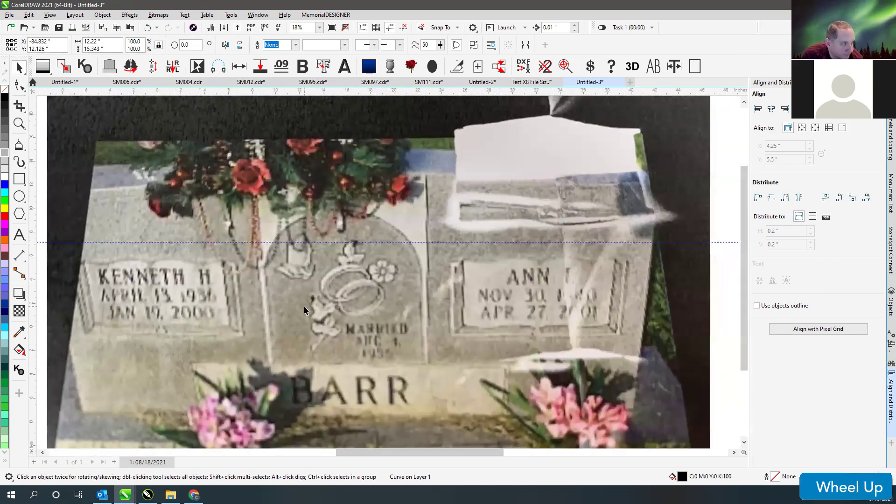
scroll(386, 274, down, 3)
scroll(386, 274, down, 2)
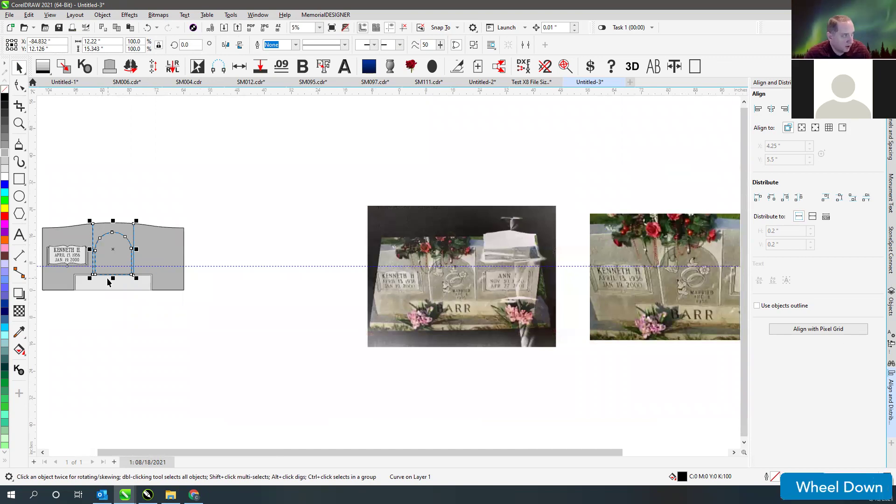
scroll(388, 271, up, 12)
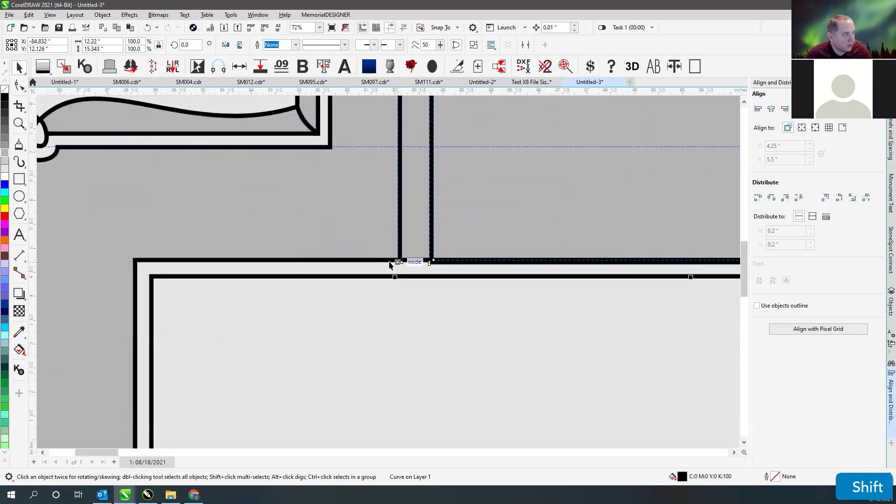
shift+click(388, 260)
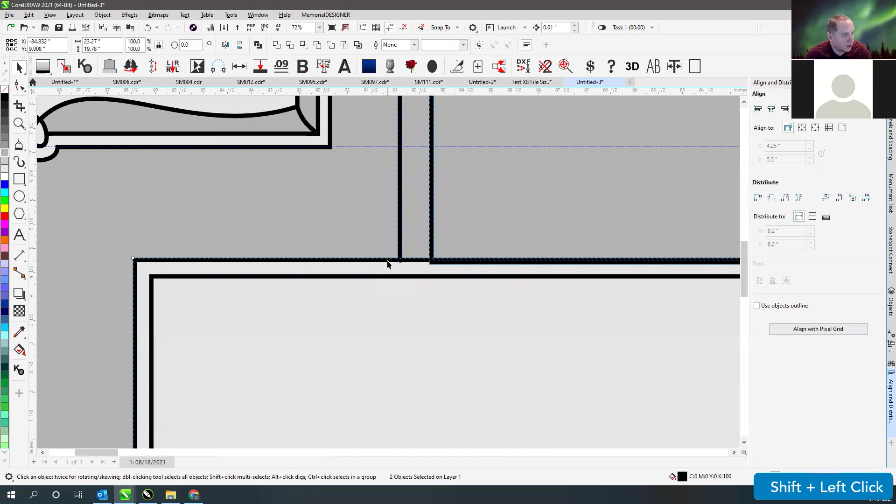
key(w)
key(v)
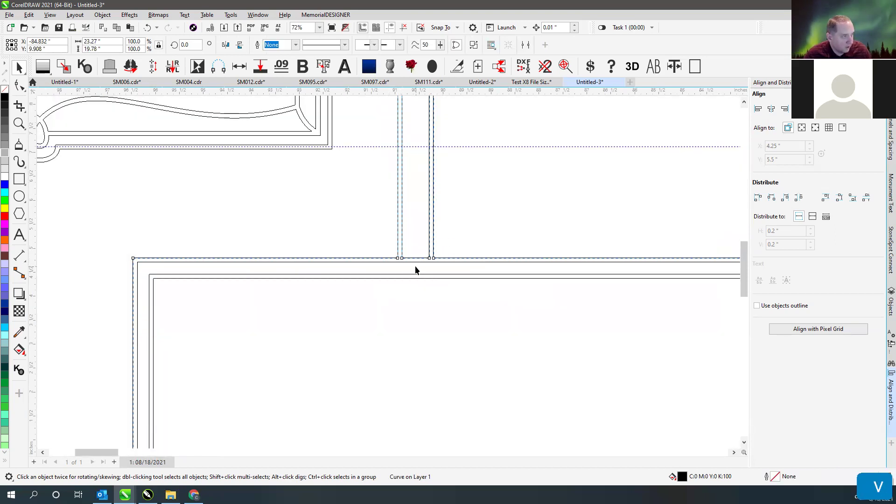
scroll(387, 271, up, 4)
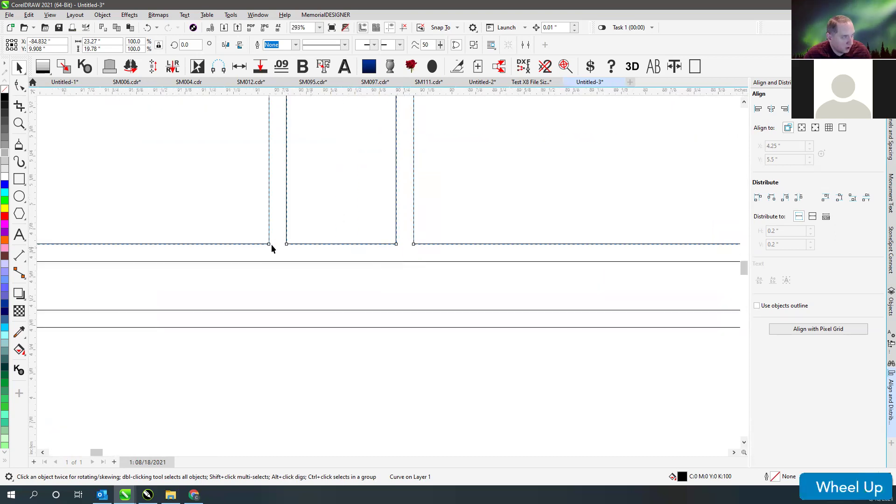
scroll(388, 271, down, 1)
key(ctrl+z)
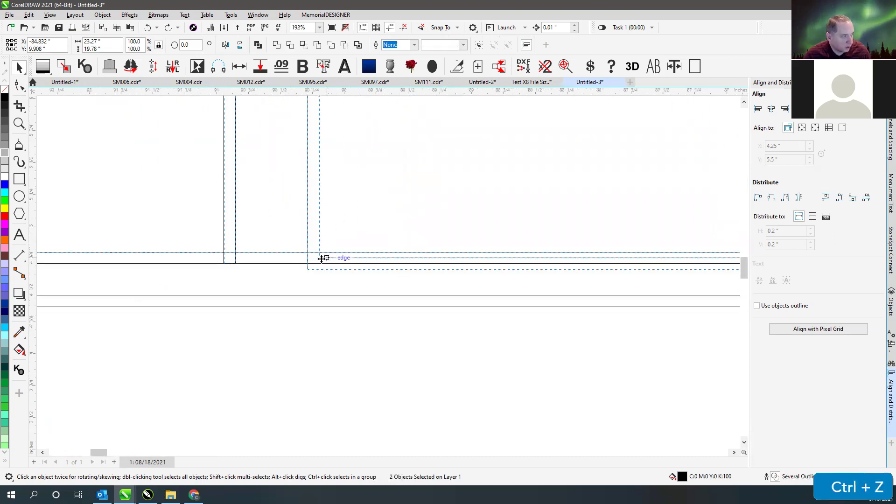
key(ctrl+shift+z)
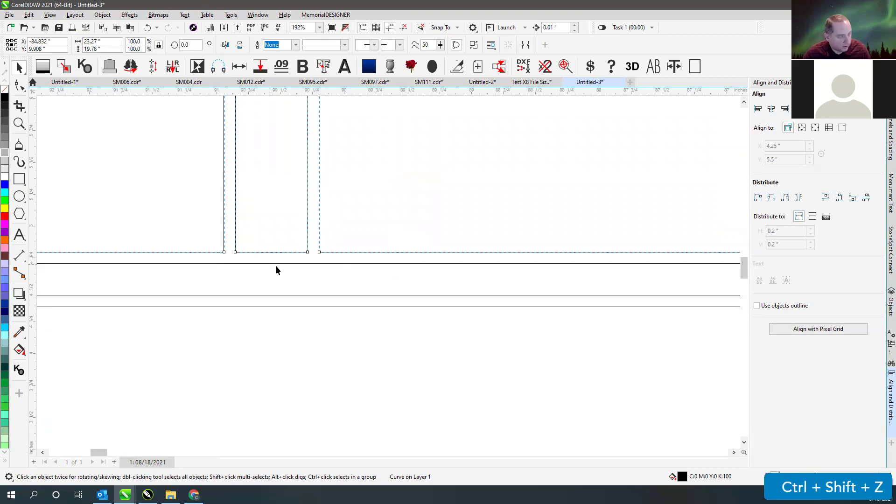
key(F4)
- Undo the join until the arch is again a single curve with a 6.48 pt outline
scroll(112, 254, up, 1)
scroll(388, 270, up, 1)
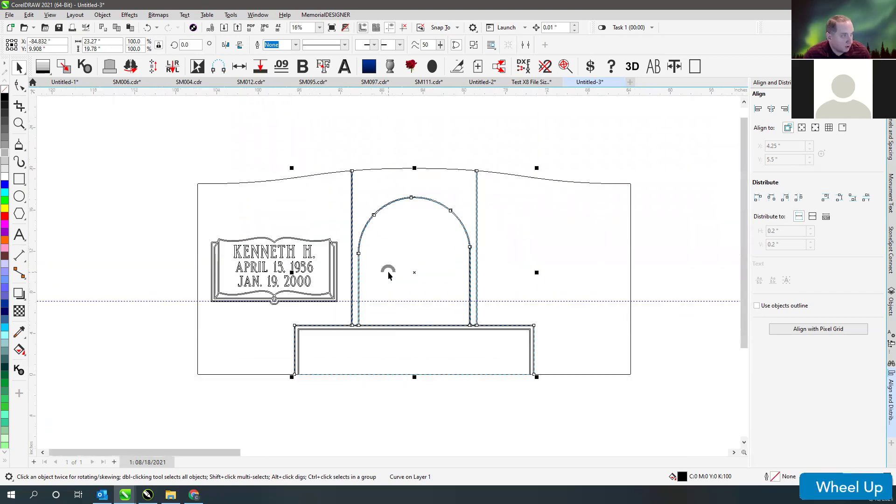
click(354, 156)
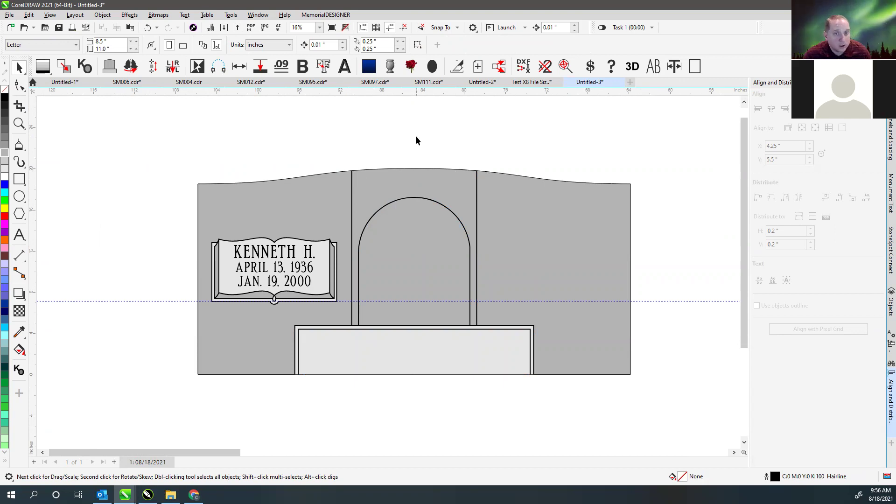
key(ctrl+z)
key(ctrl+z)
scroll(354, 330, up, 4)
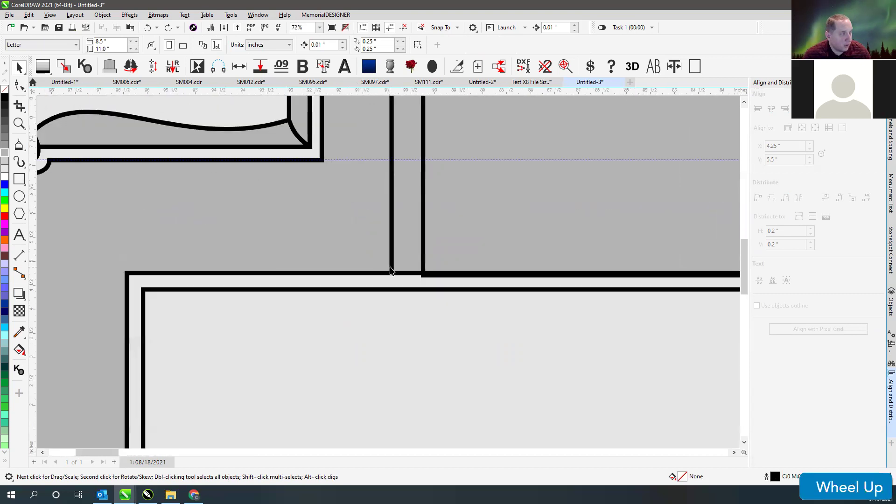
scroll(433, 210, down, 4)
key(ctrl+z)
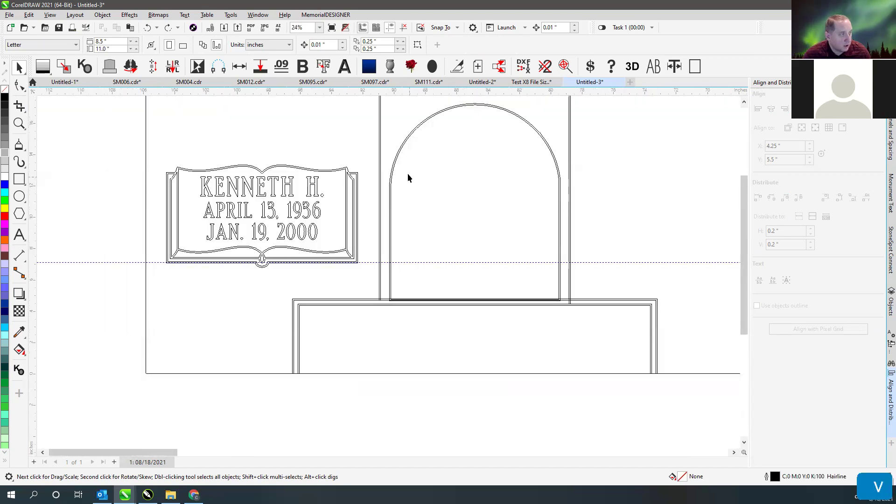
key(ctrl+z)
key(ctrl+z)
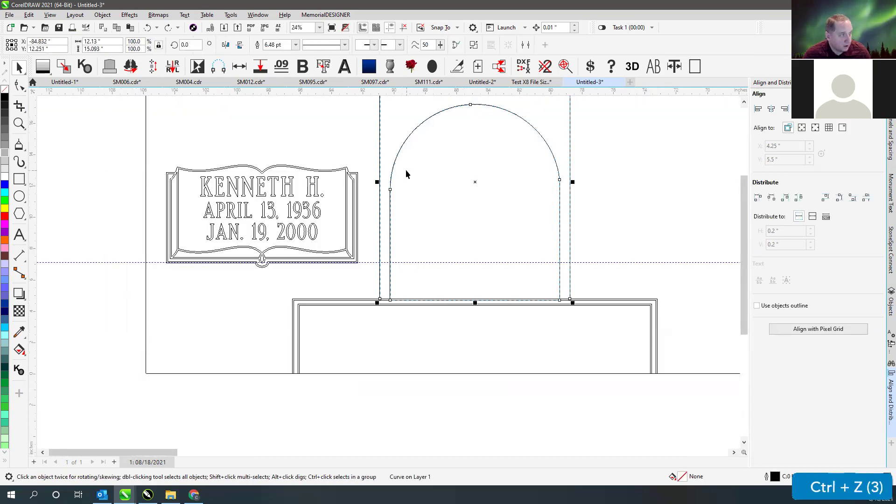
key(v)
scroll(404, 173, up, 2)
key(v)
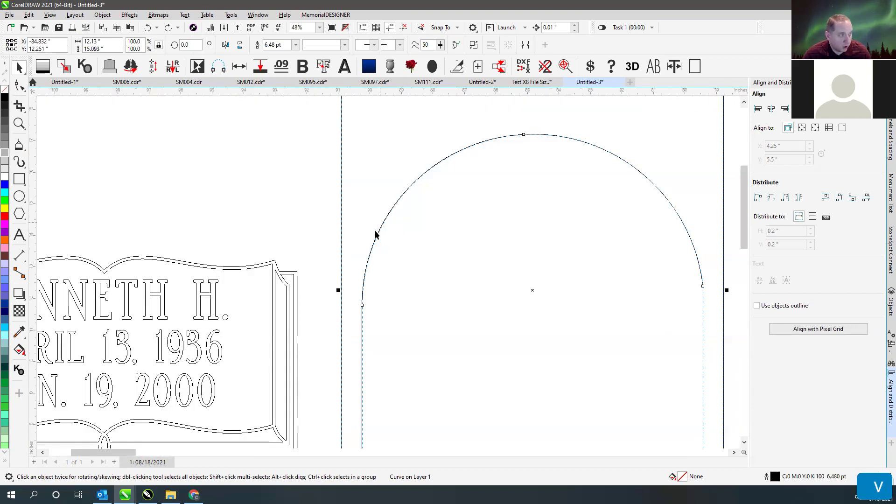
key(v)
scroll(374, 265, down, 1)
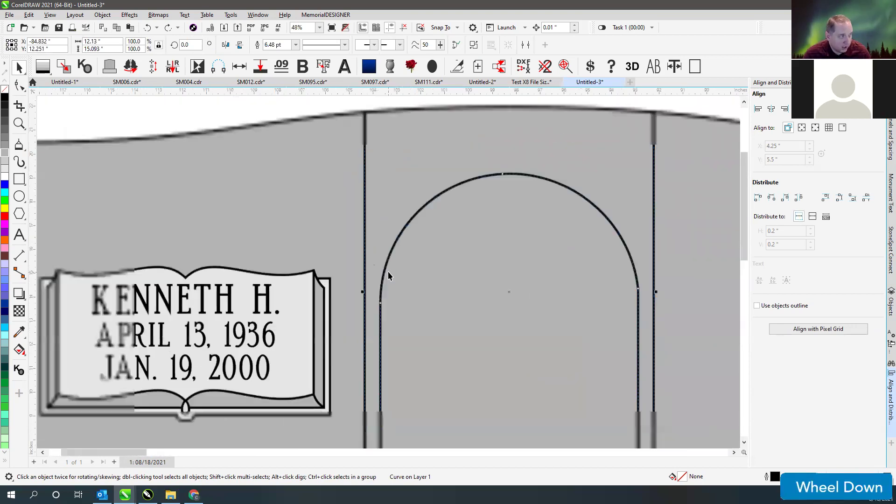
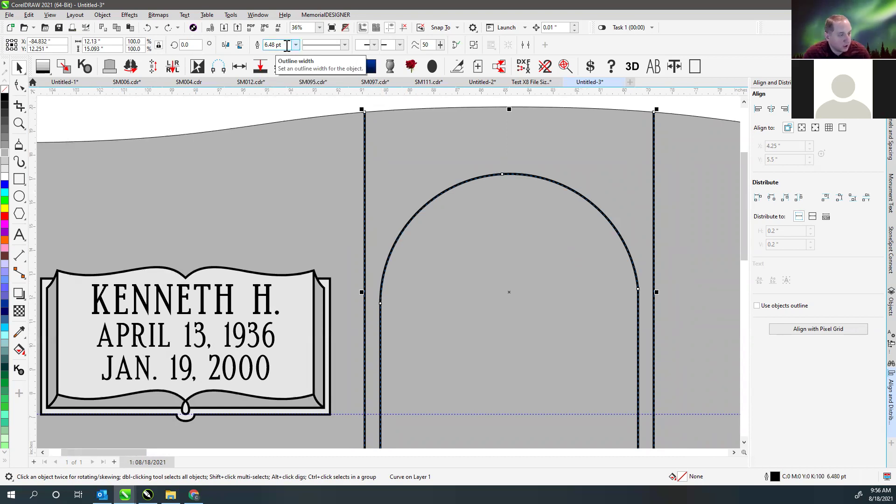
- Show the arch's outline width as 0.09 in, using inches in the Outline Pen dialog
double_click(767, 476)
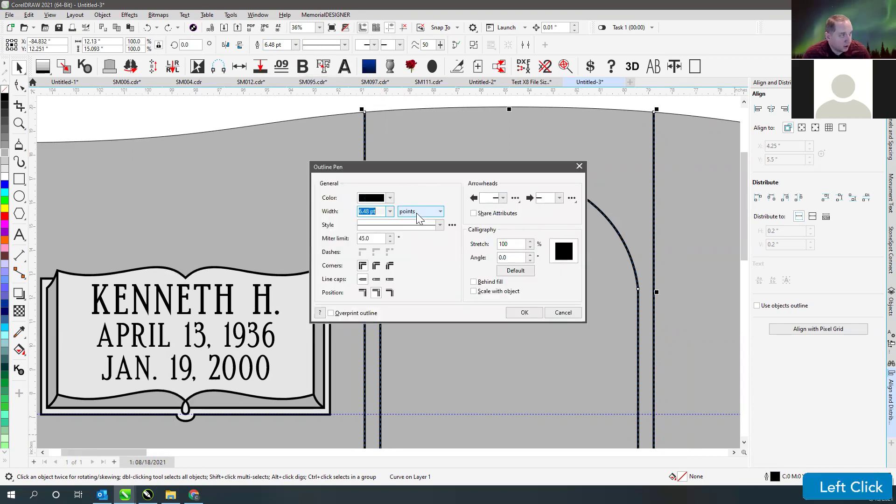
click(419, 217)
click(418, 222)
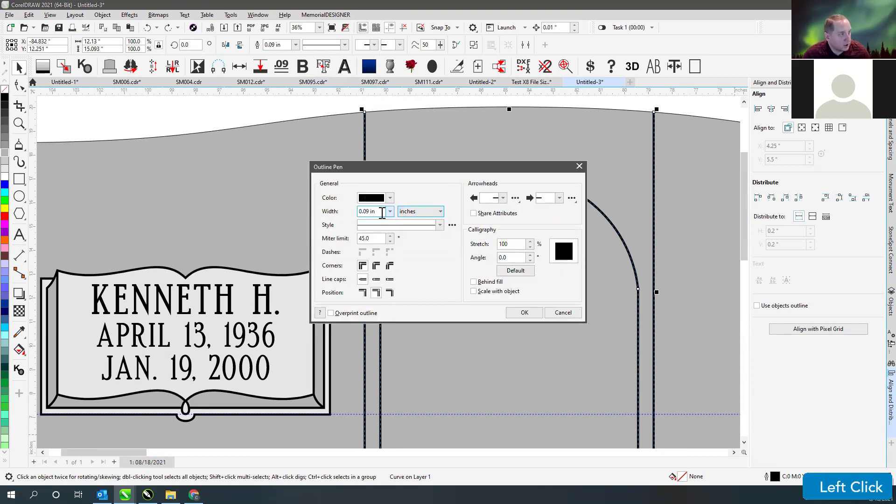
click(380, 212)
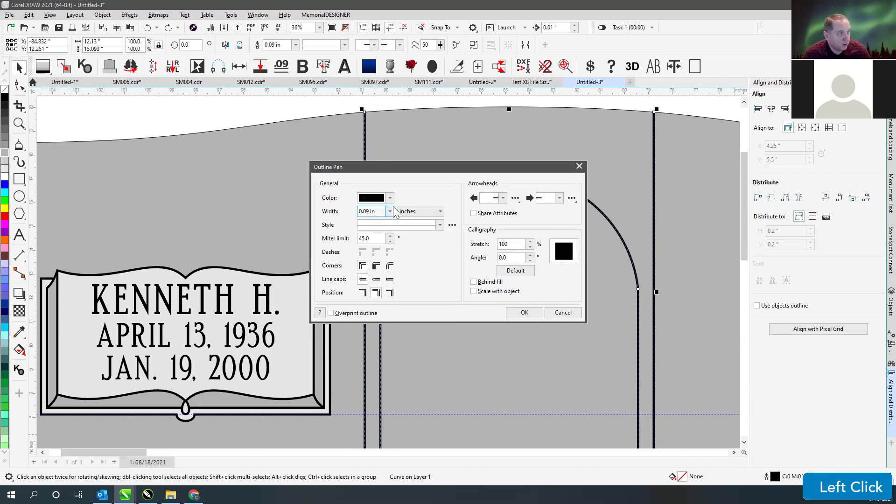
click(540, 313)
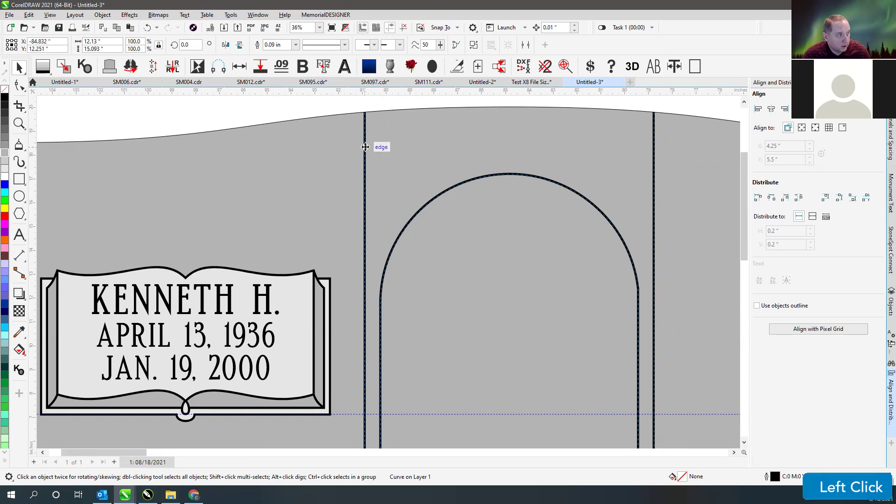
click(102, 15)
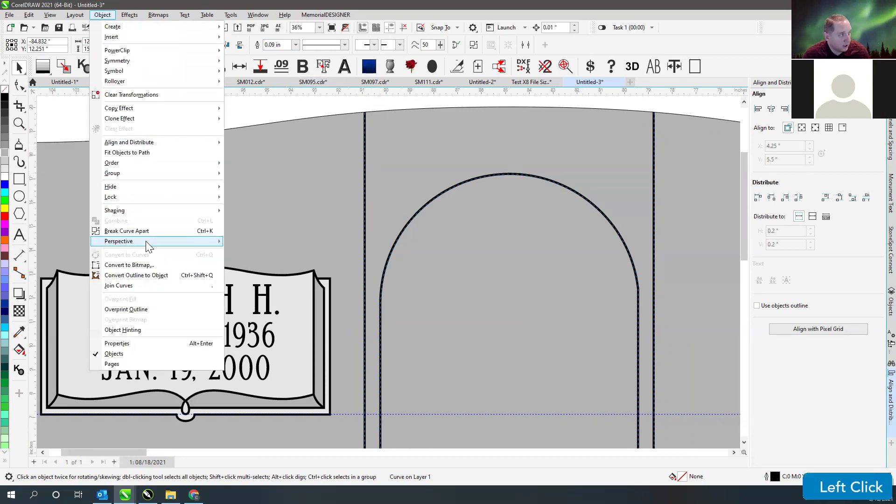
- Convert the arch's thick outline into a double-line shape and check it in wireframe view
click(149, 276)
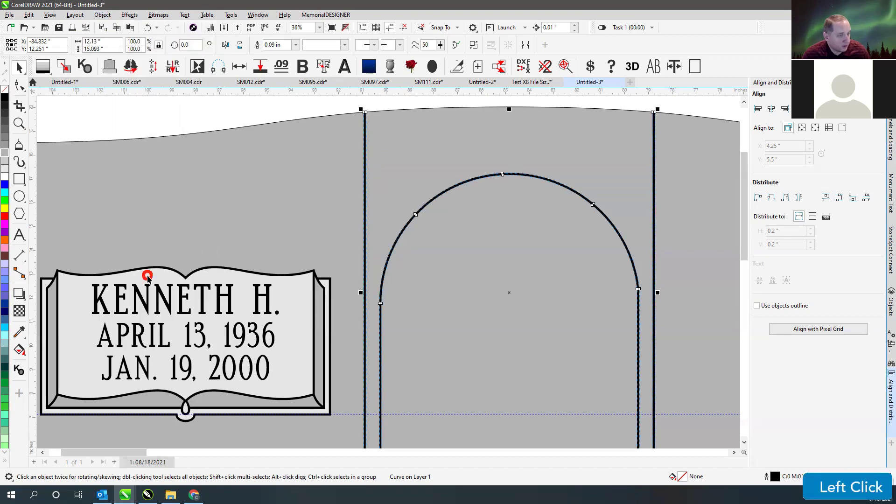
key(shift+F9)
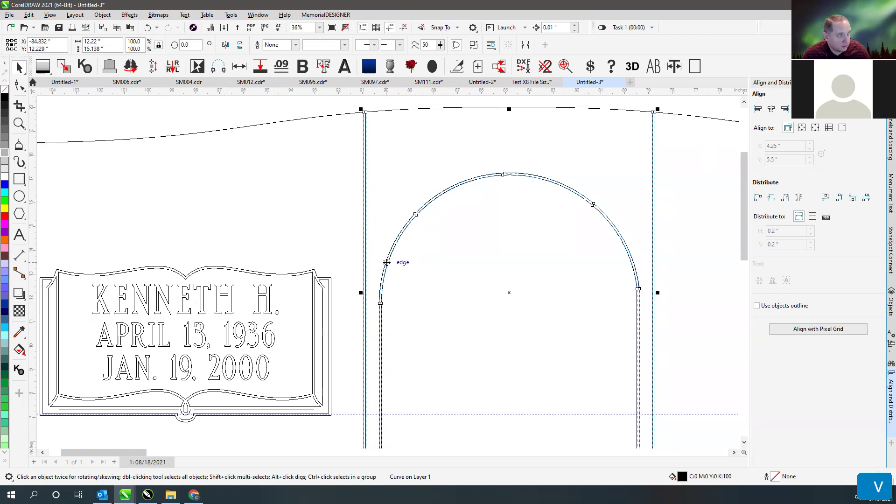
key(ctrl+z)
key(ctrl+shift+z)
key(ctrl+z)
key(ctrl+shift+z)
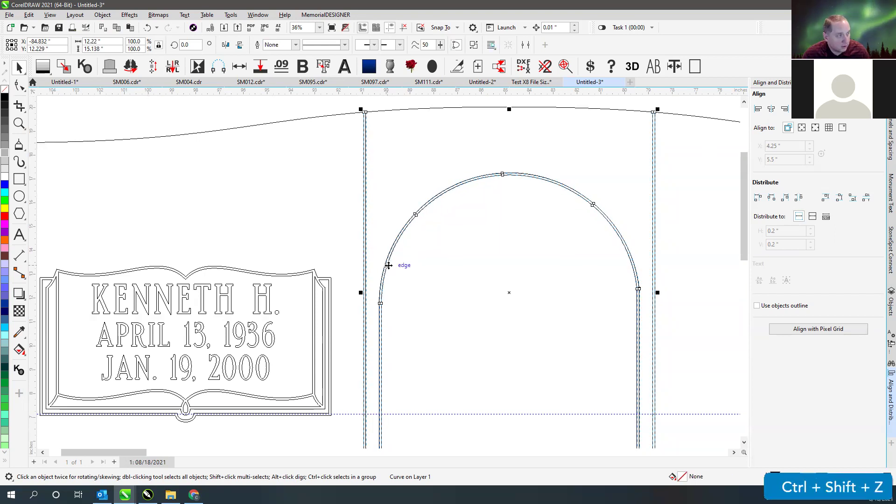
scroll(388, 271, down, 3)
scroll(388, 273, up, 1)
scroll(387, 271, up, 5)
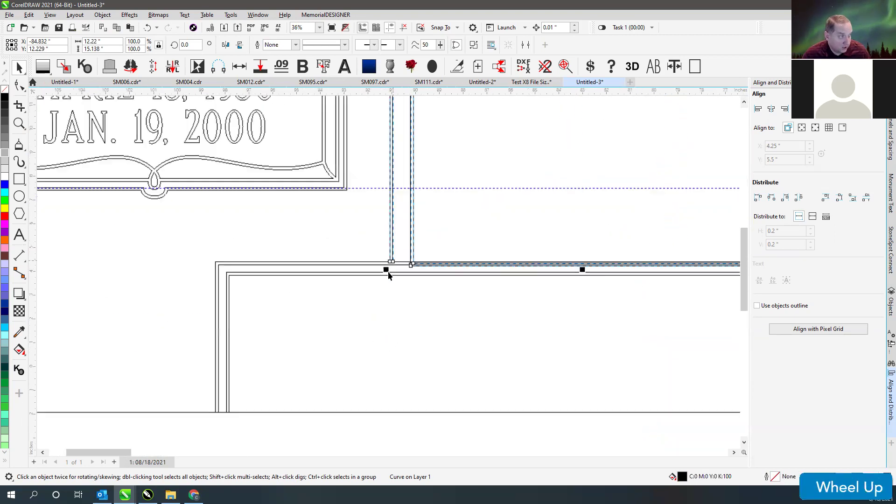
- Weld the converted arch with the base panel's top line into one curve, then restore filled view
key(shift)
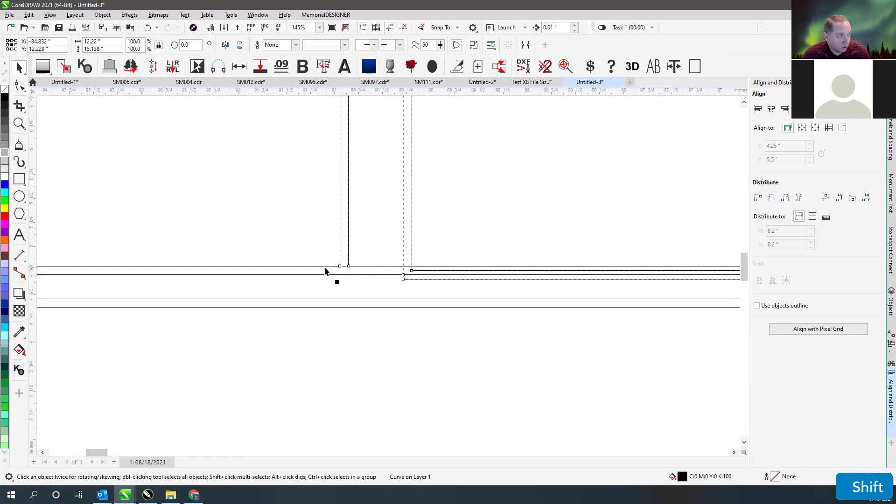
shift+click(323, 267)
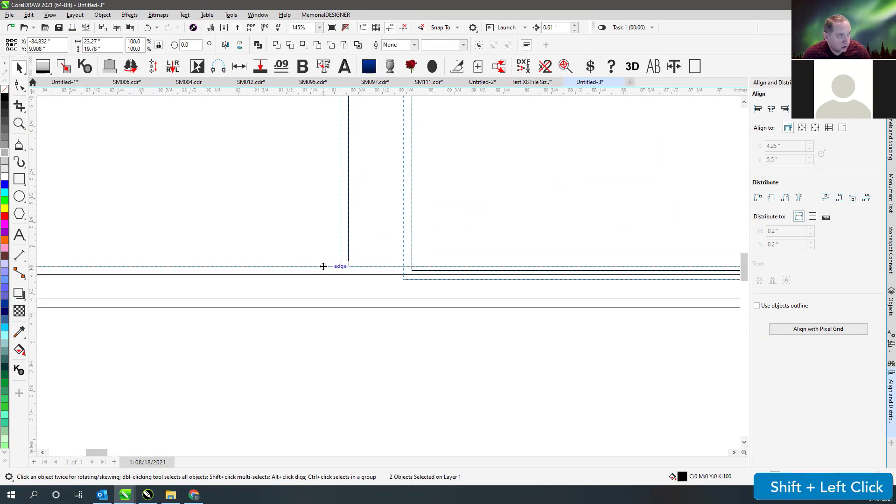
click(277, 45)
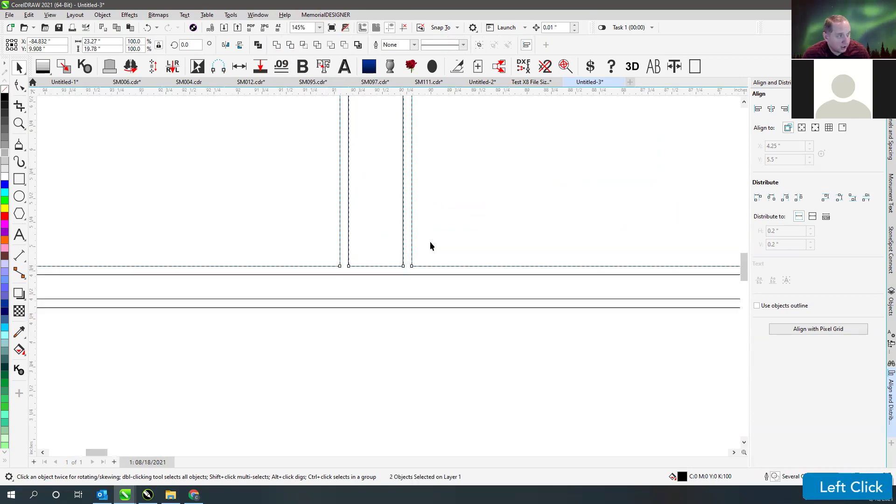
scroll(388, 273, down, 6)
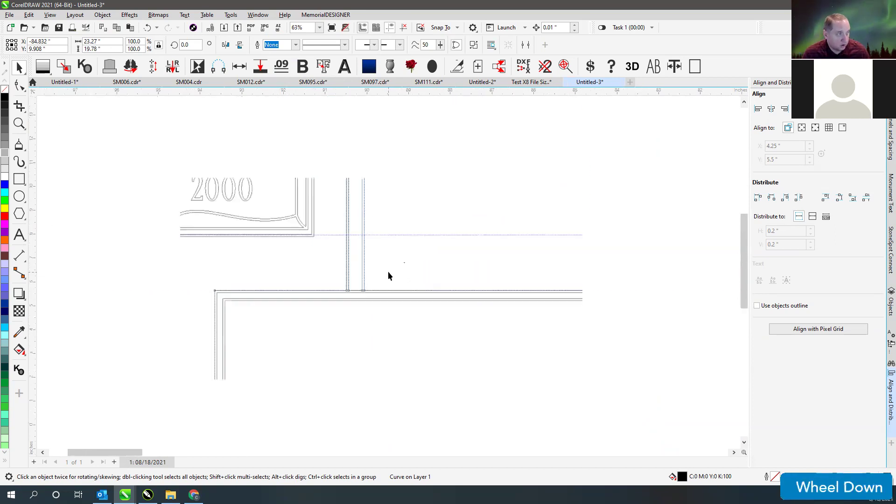
key(shift)
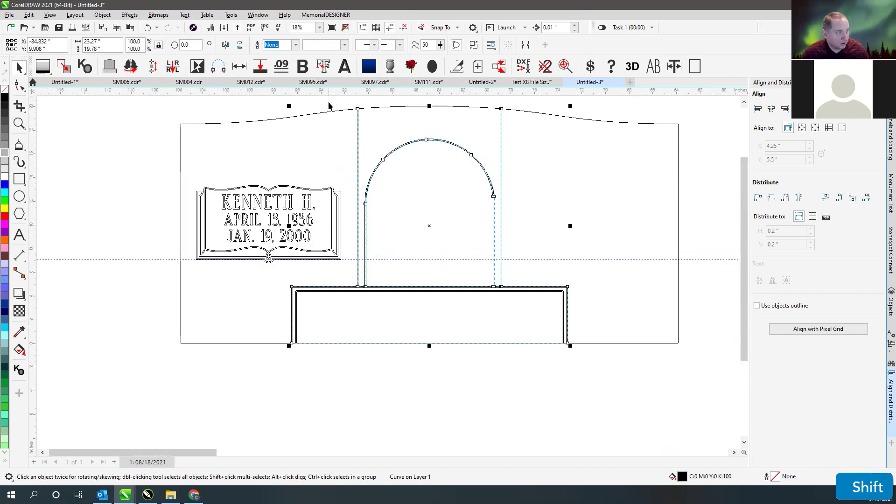
key(shift+v)
click(367, 104)
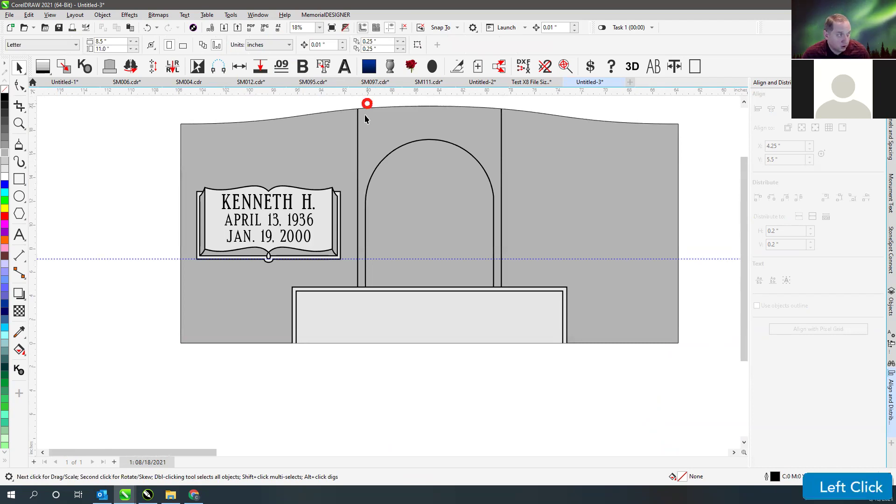
- Select the arch-and-base curve, undo a trial move, and zoom to all objects beside the reference photos
click(358, 125)
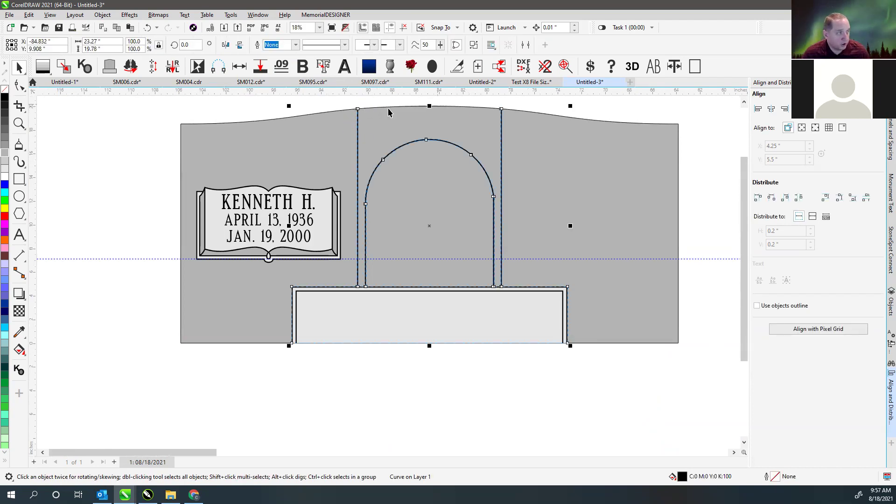
drag(360, 116, 141, 182)
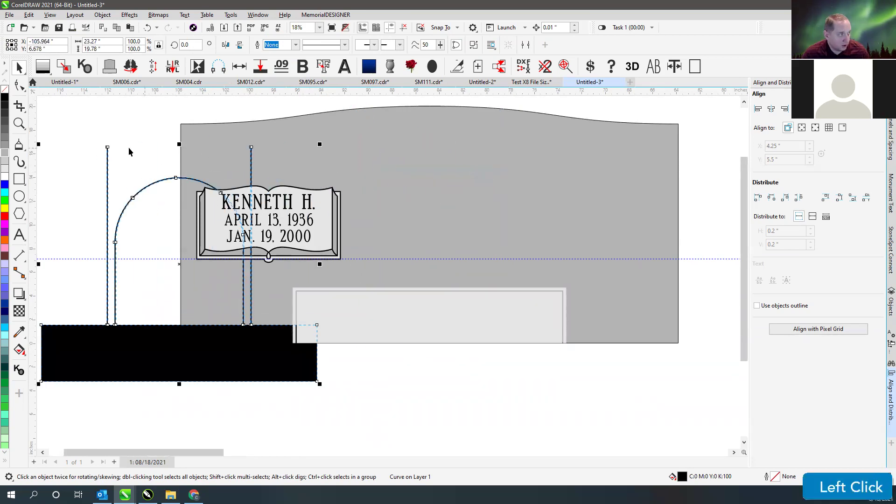
key(ctrl+z)
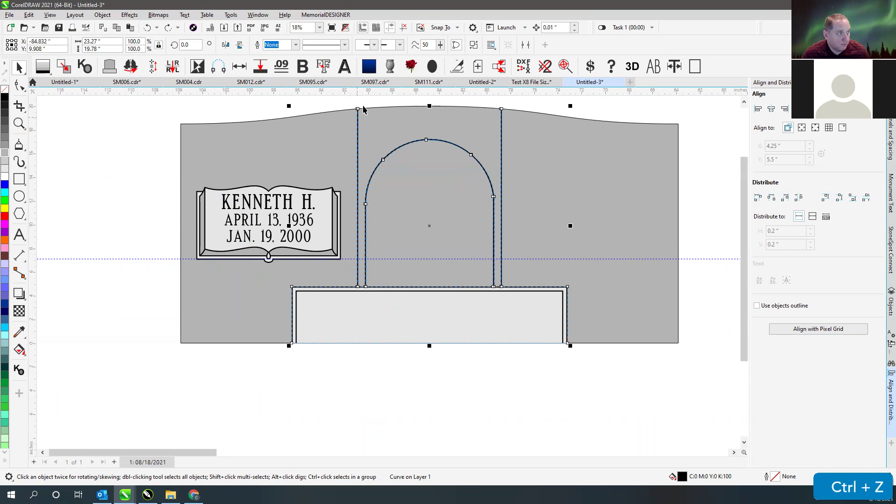
click(433, 139)
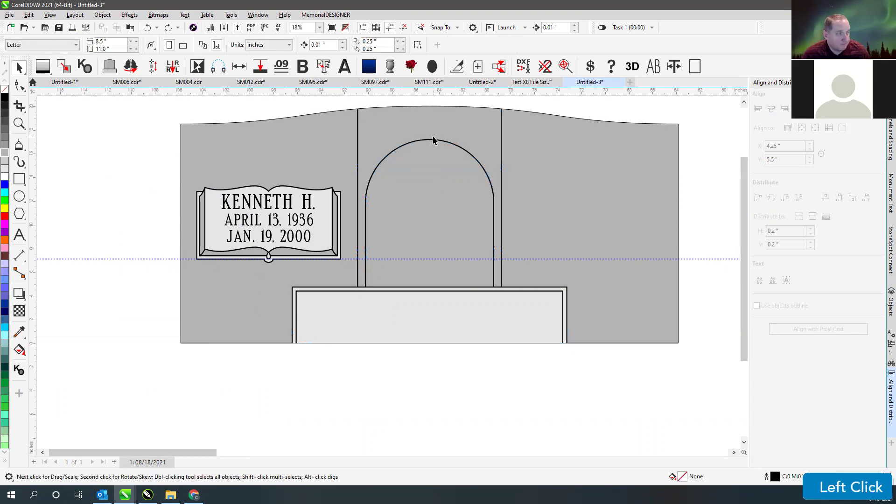
click(359, 133)
key(F4)
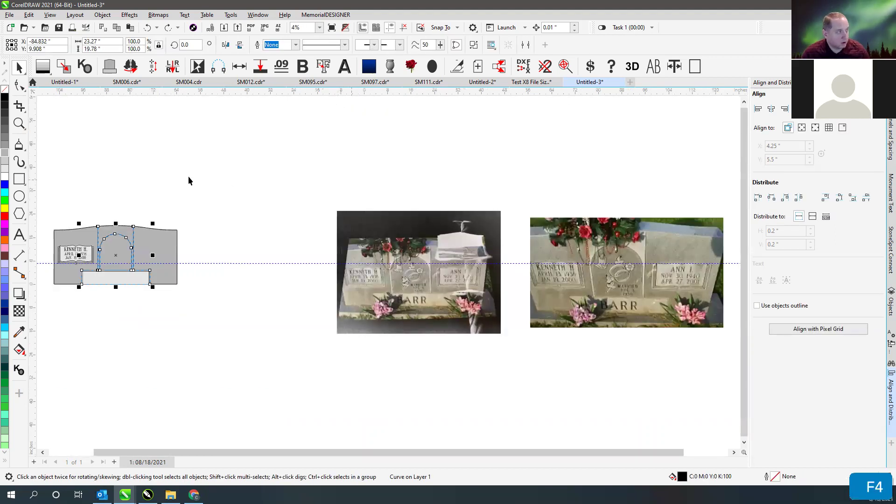
click(18, 122)
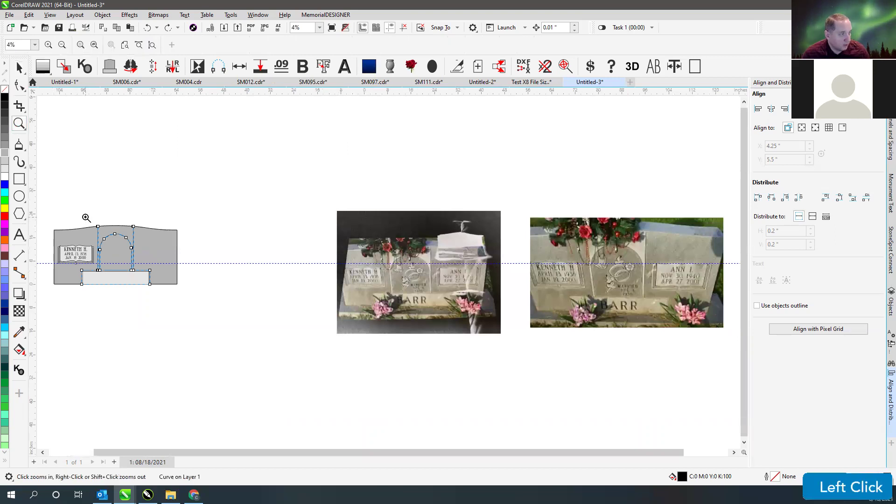
click(657, 248)
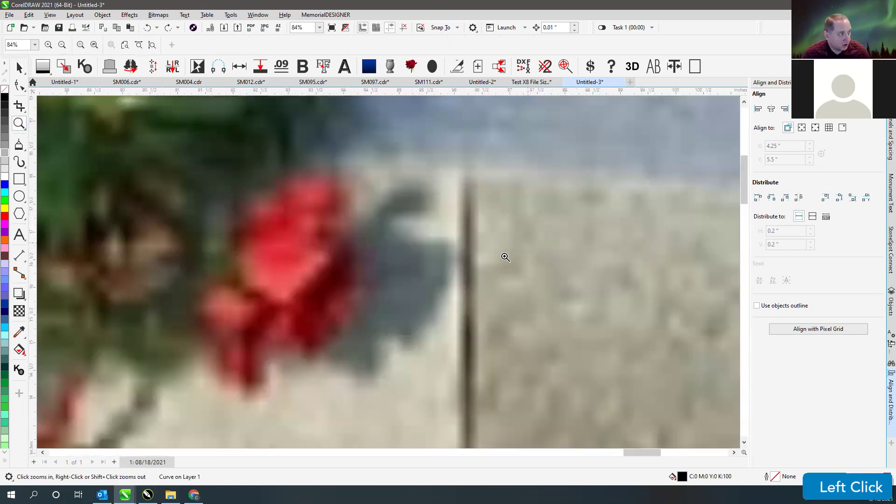
right_click(507, 257)
drag(349, 215, 488, 310)
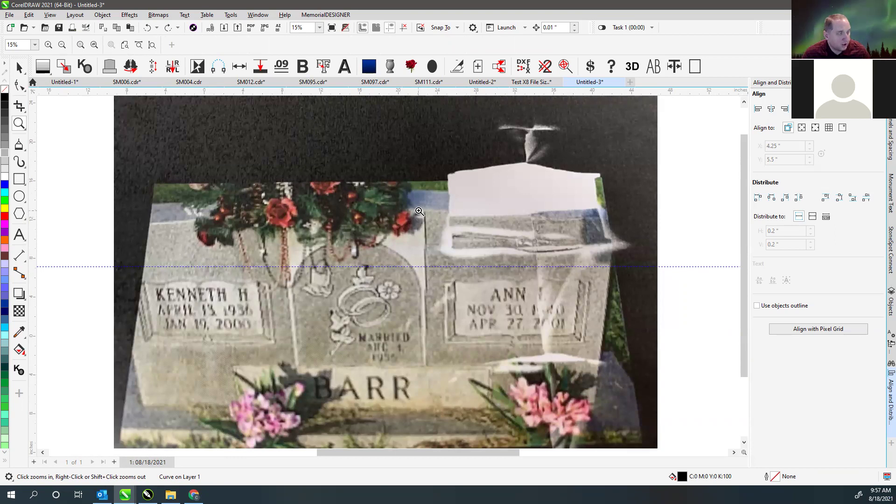
right_click(265, 290)
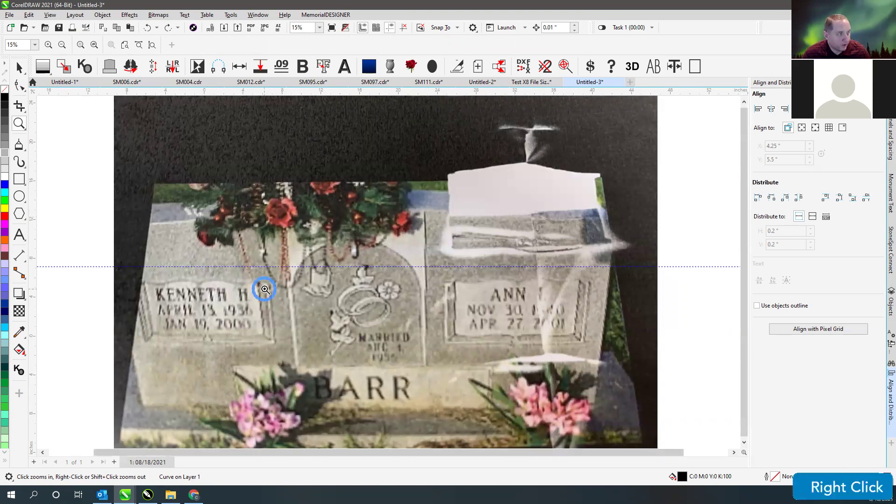
drag(87, 213, 142, 277)
click(20, 68)
click(90, 124)
click(18, 350)
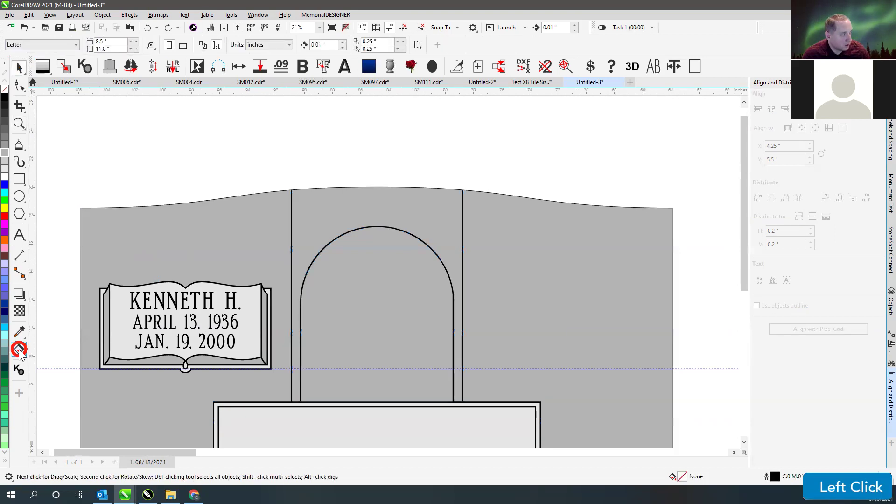
- Smart-fill the band framing the arch as a new blue shape, zoom to it, and select it
click(51, 367)
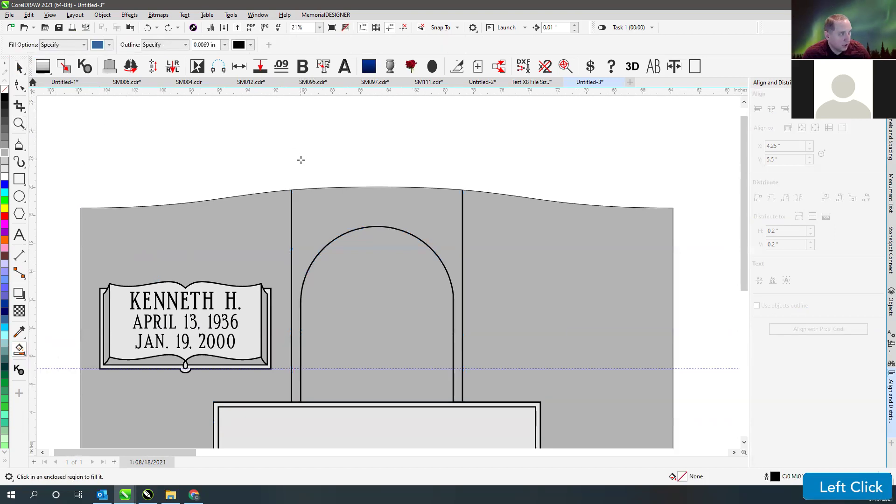
scroll(301, 160, up, 2)
click(419, 329)
key(F4)
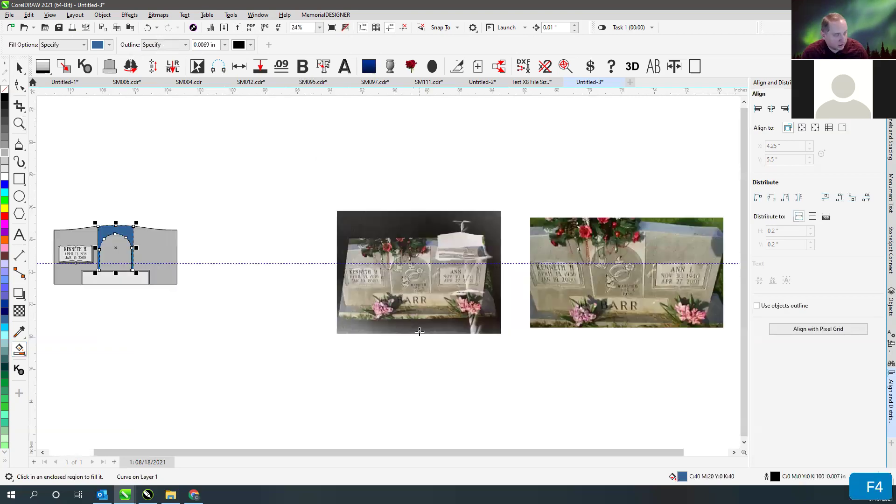
key(shift+F2)
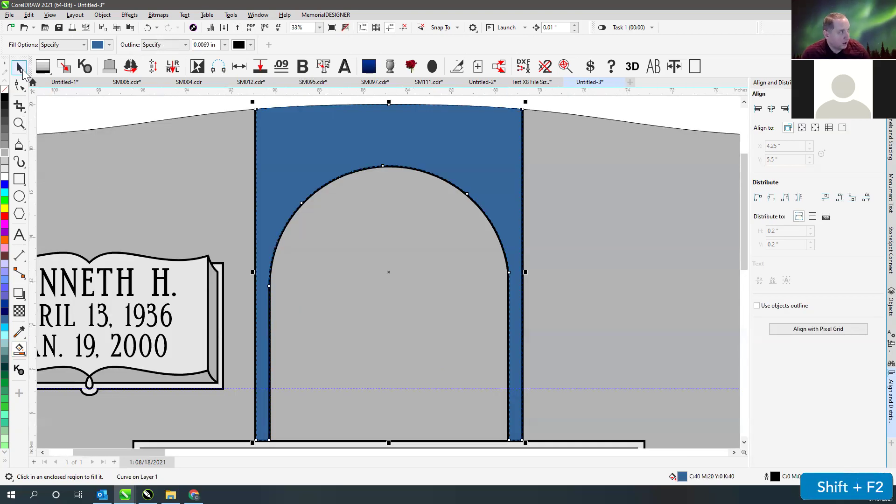
click(19, 67)
click(258, 110)
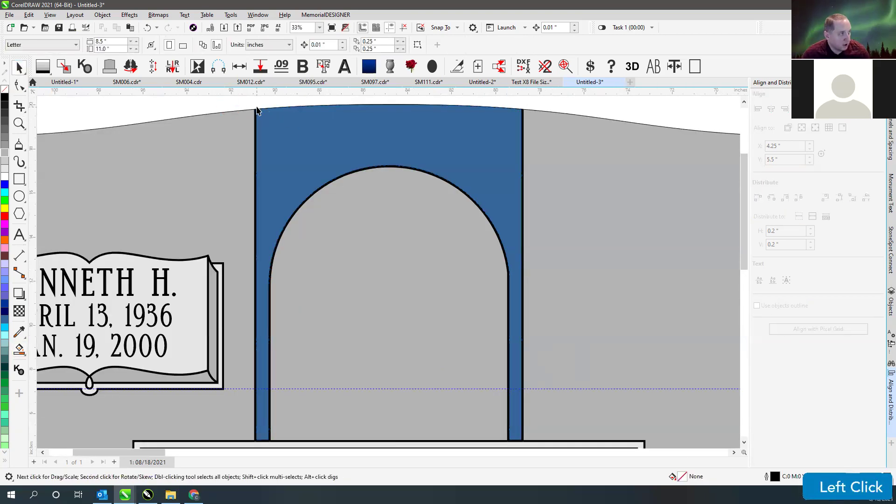
click(276, 120)
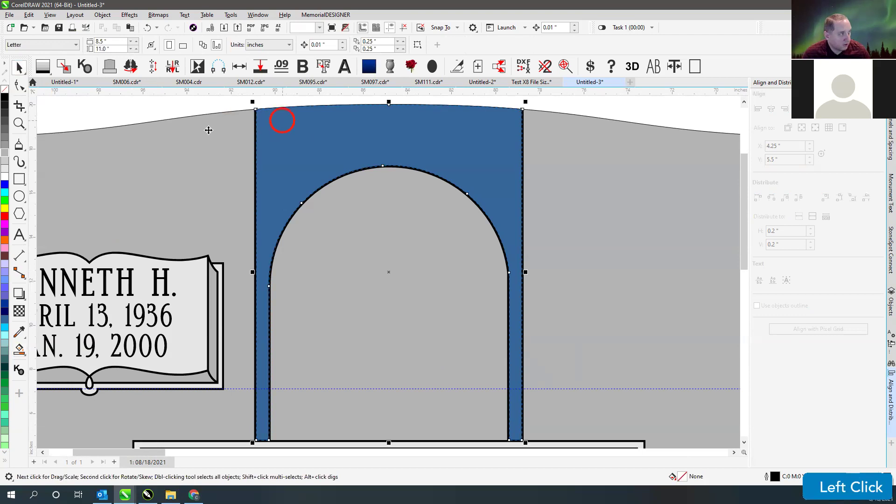
- Fill the arched centre frame light grey (E6E6E6), undoing an accidental move, and reselect it
click(4, 164)
click(19, 85)
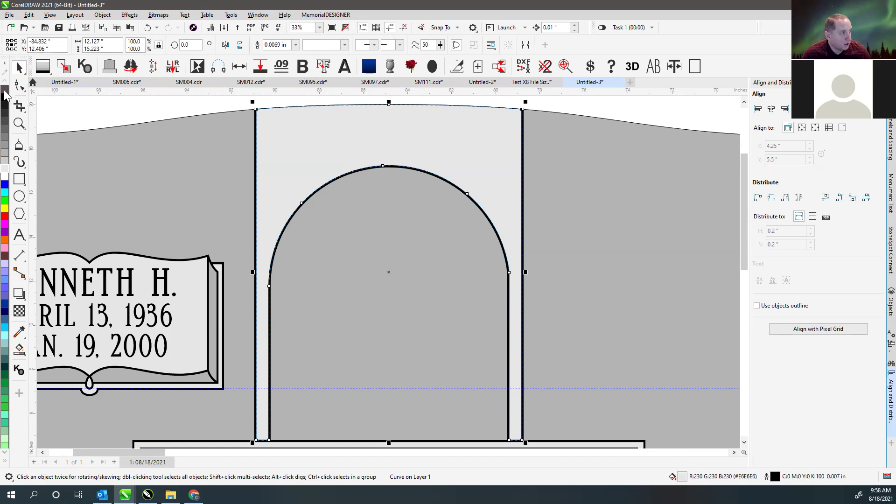
click(162, 107)
drag(292, 124, 465, 138)
key(ctrl)
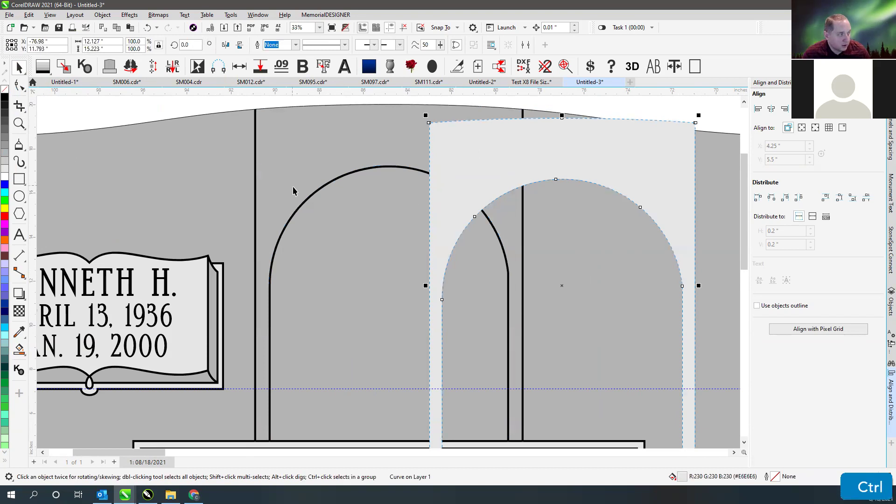
key(ctrl+z)
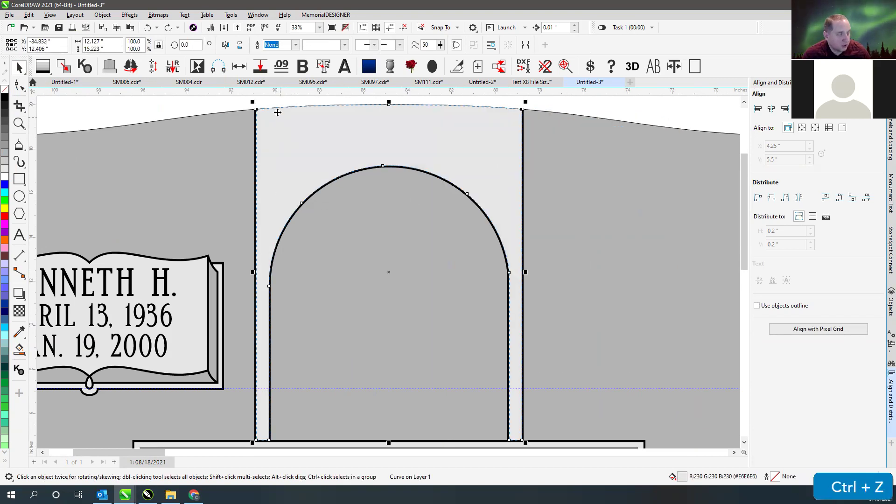
click(270, 107)
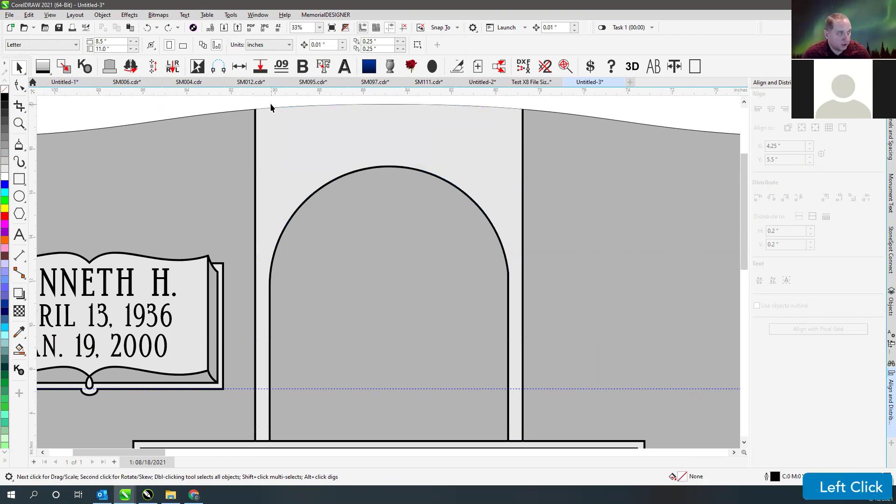
click(366, 143)
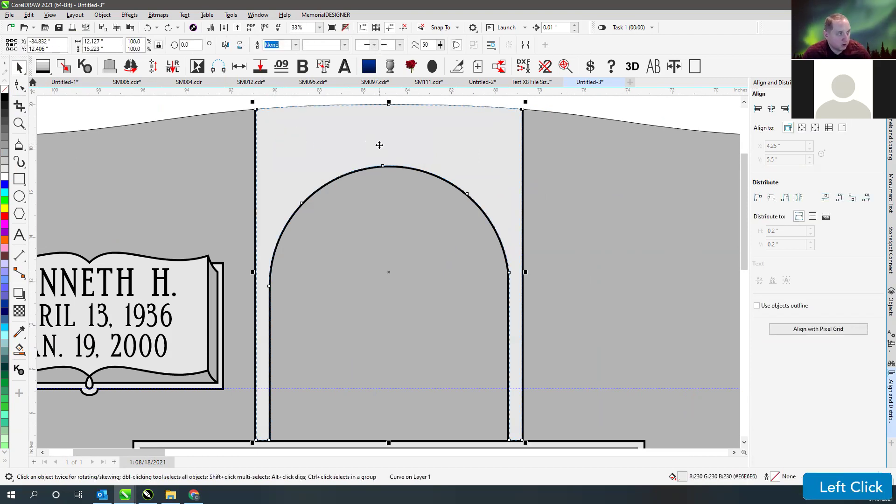
click(321, 133)
click(321, 133)
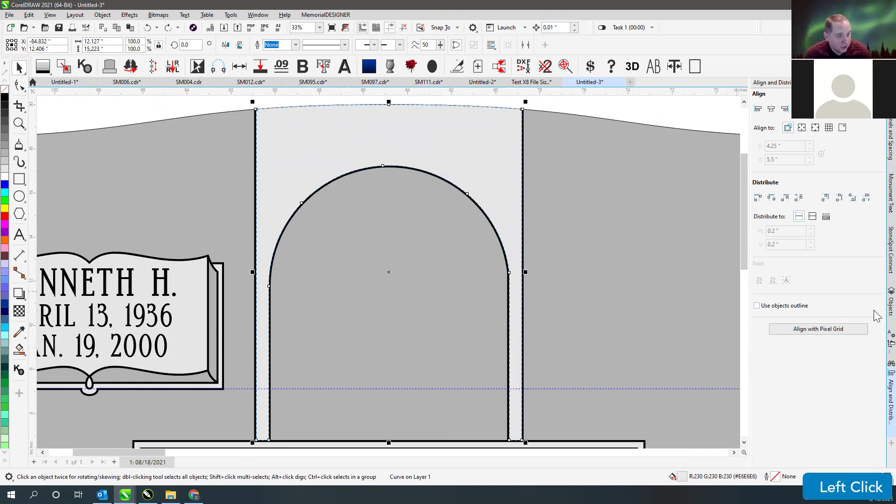
- Rename the arch frame curve to 'DELETE ME' in the Objects docker, then zoom to all
click(891, 303)
right_click(798, 200)
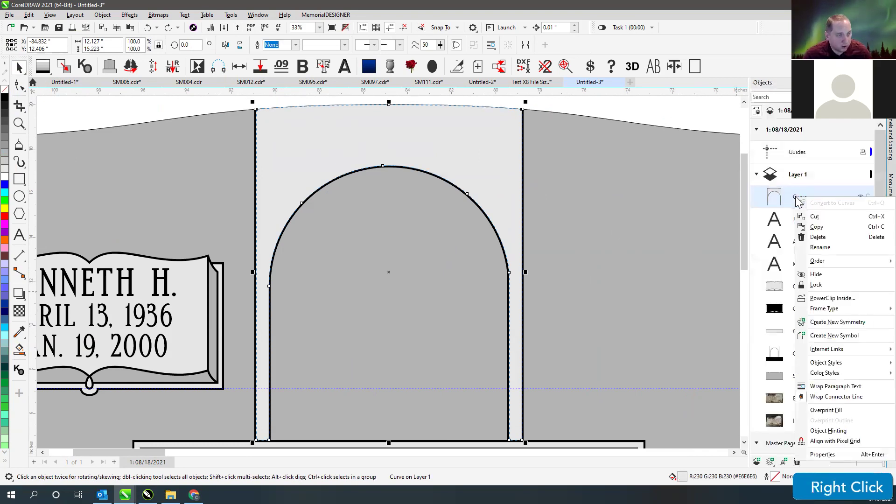
click(820, 247)
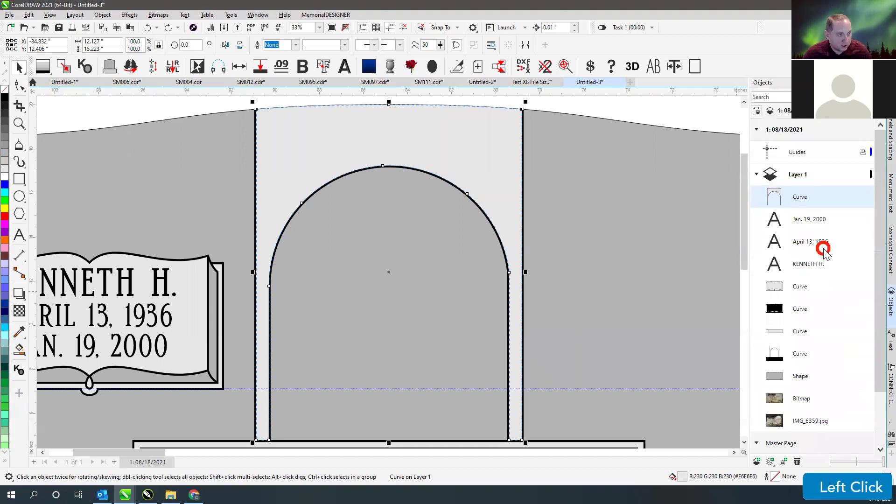
text(DELETE ME)
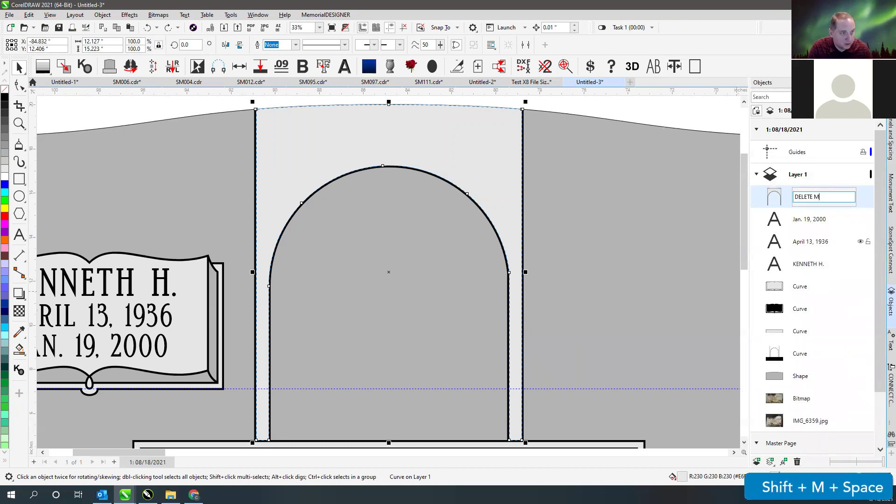
key(Return)
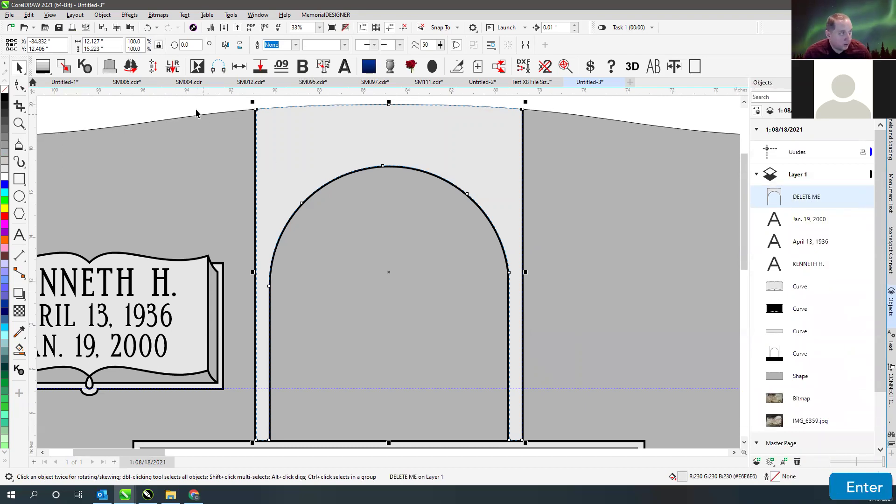
click(194, 106)
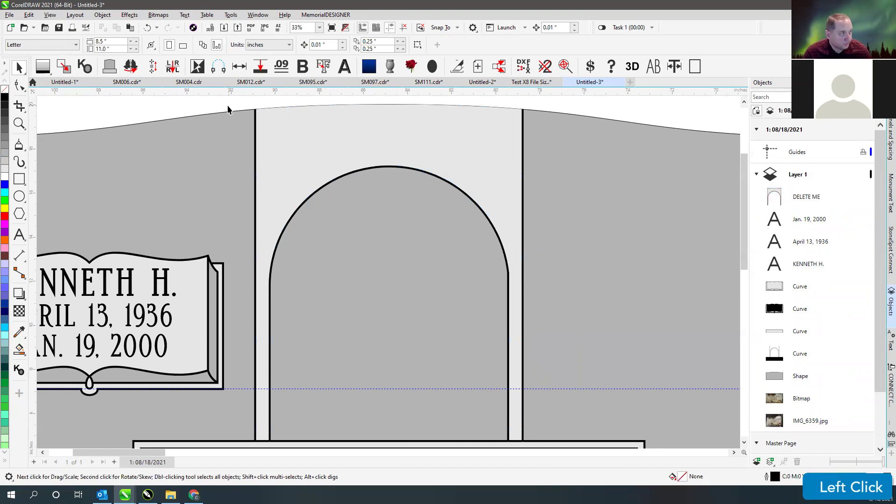
key(F4)
- Mirror-duplicate the left book plaque with its text to the right side
drag(49, 220, 196, 309)
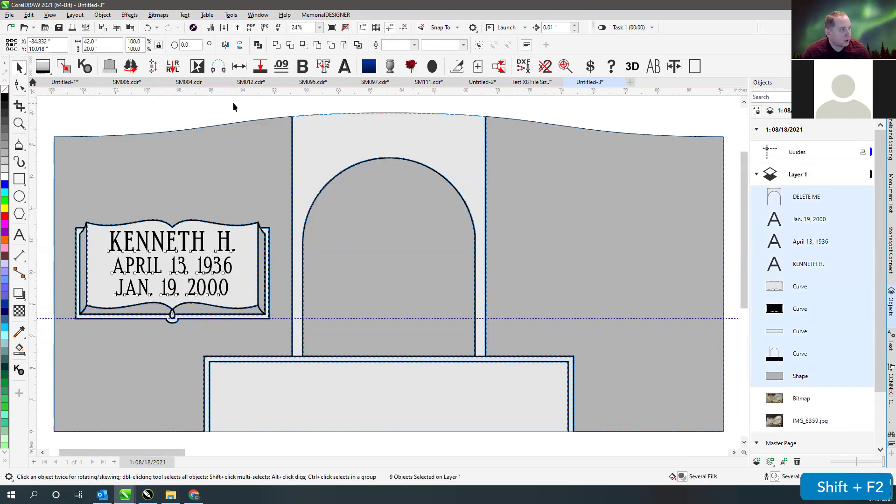
click(233, 102)
drag(44, 206, 286, 338)
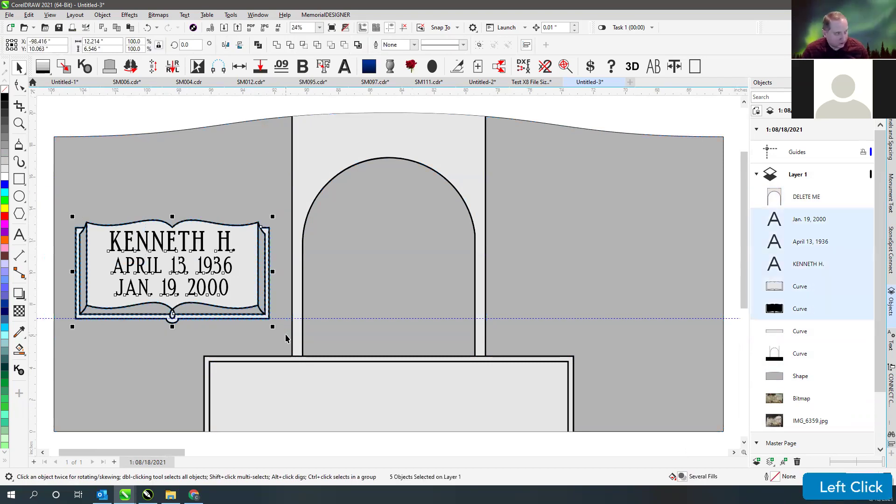
key(m)
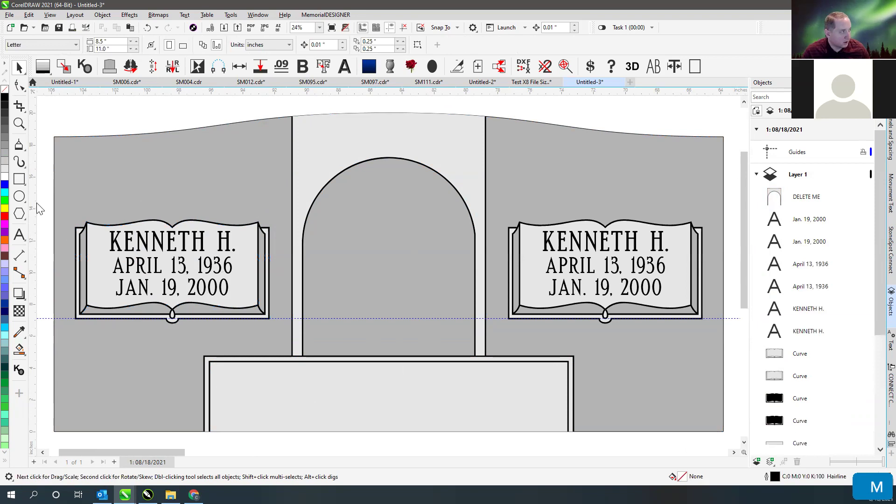
drag(172, 241, 388, 405)
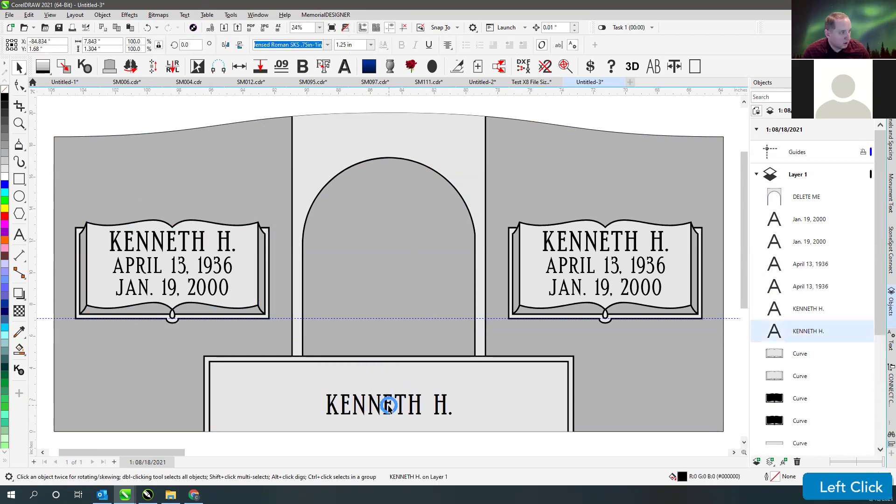
click(19, 236)
key(ctrl+a)
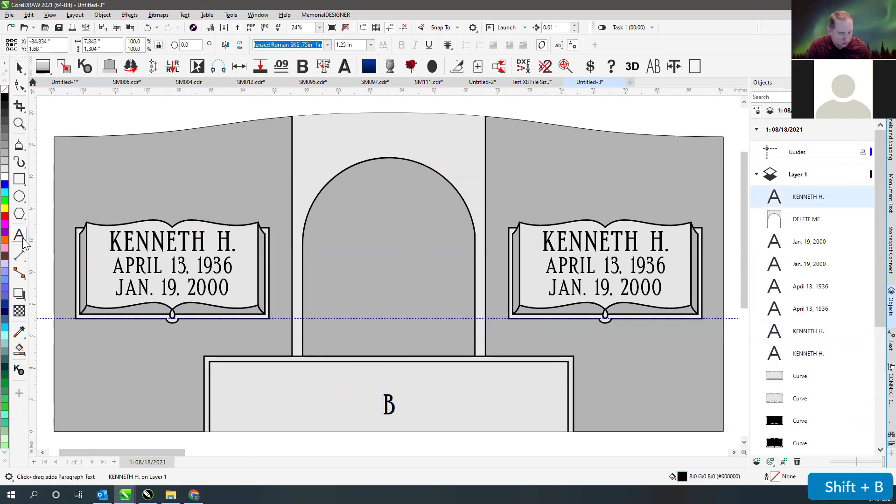
click(20, 67)
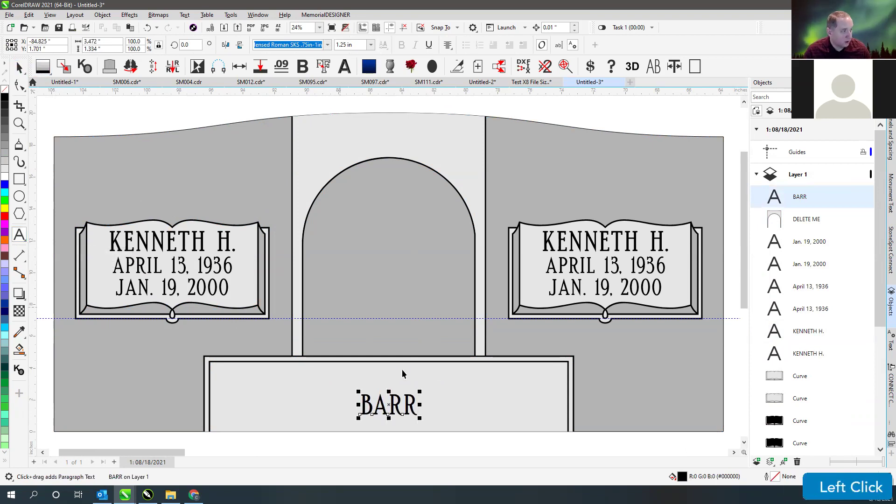
- Enlarge the BARR lettering to about 243% (2.871 in), centred in the base panel
key(v)
key(v)
drag(420, 392, 460, 378)
click(400, 394)
ctrl+click(400, 395)
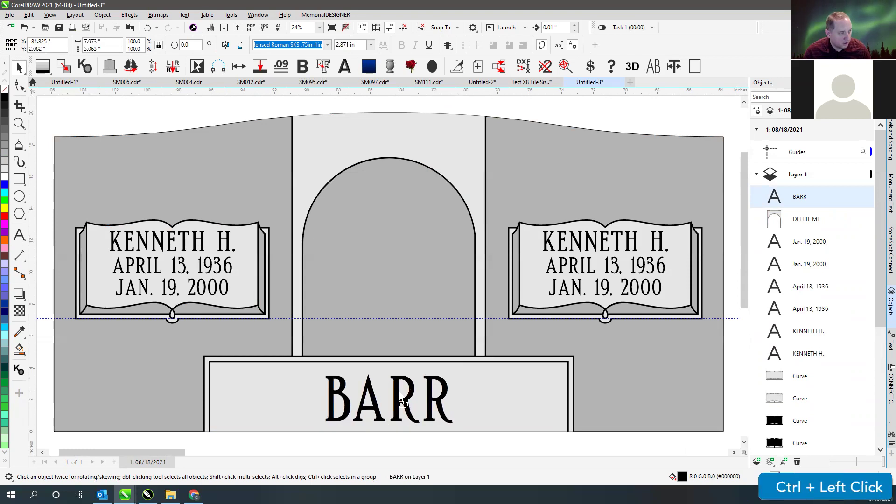
shift+click(261, 394)
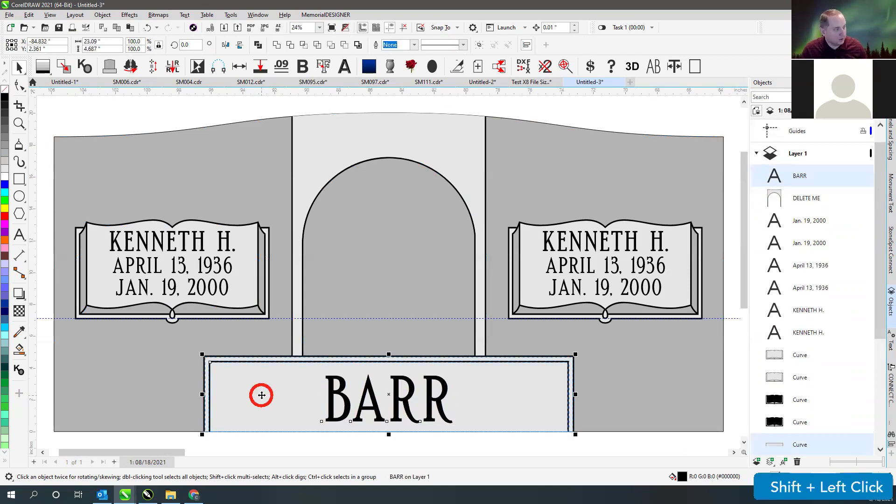
click(334, 436)
ctrl+click(331, 406)
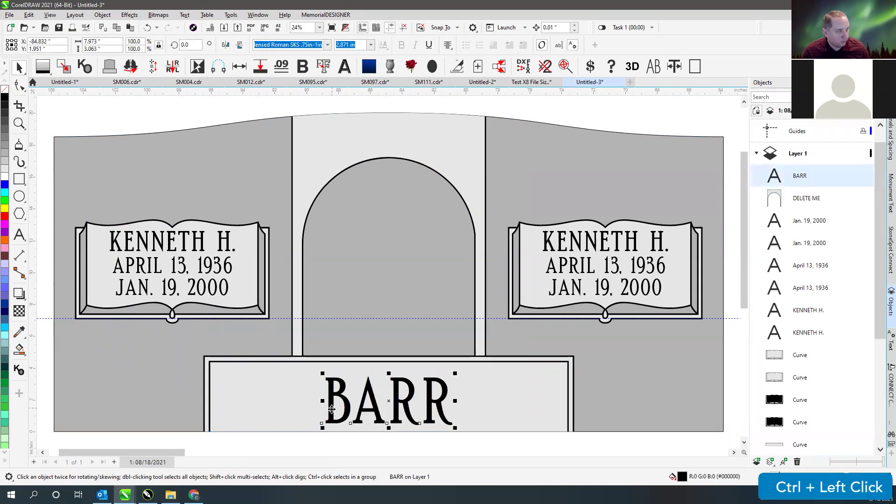
click(364, 449)
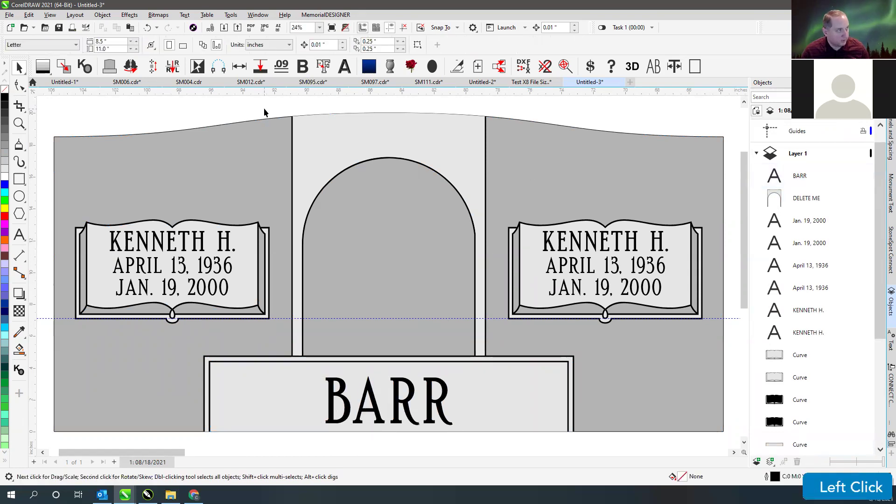
key(F4)
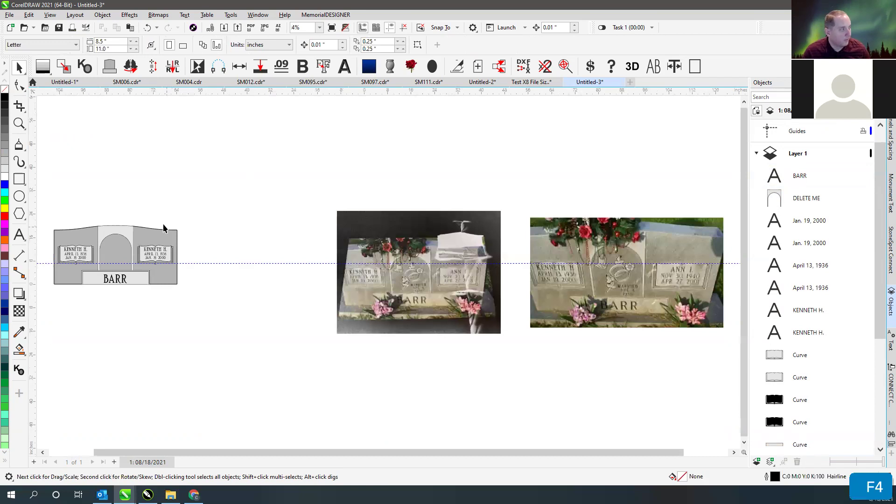
scroll(405, 280, up, 4)
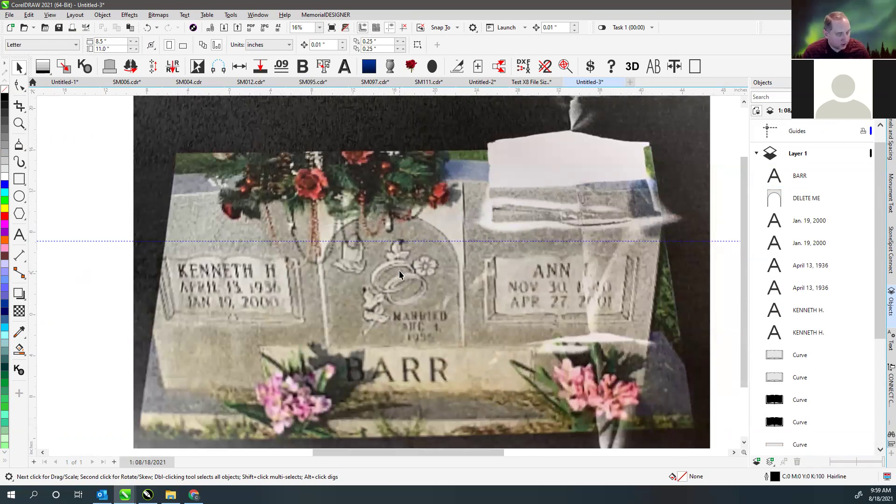
key(F4)
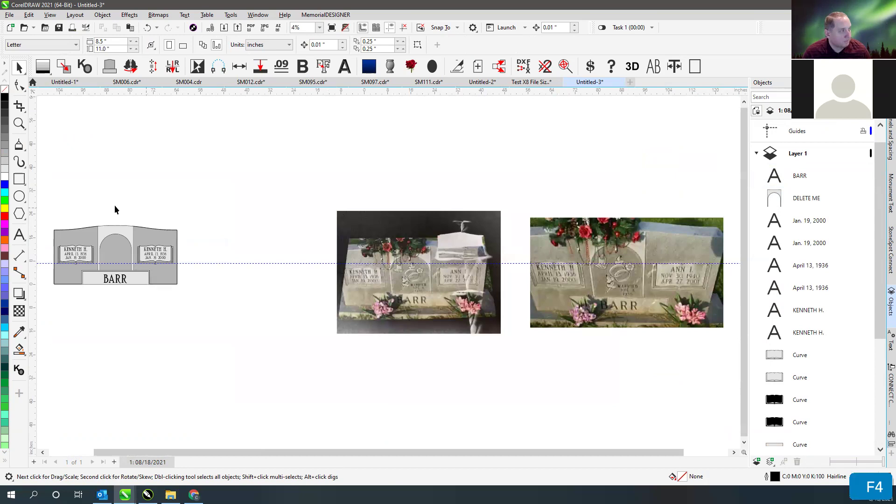
drag(48, 209, 189, 313)
key(shift+F2)
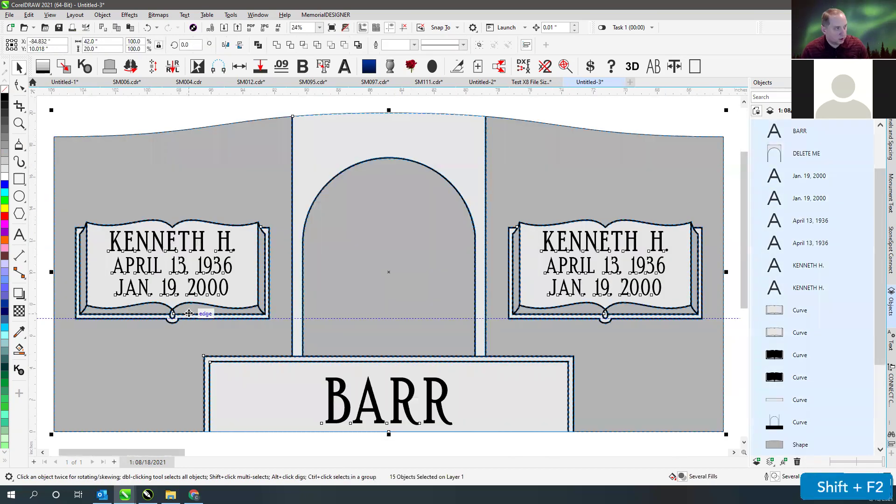
click(187, 122)
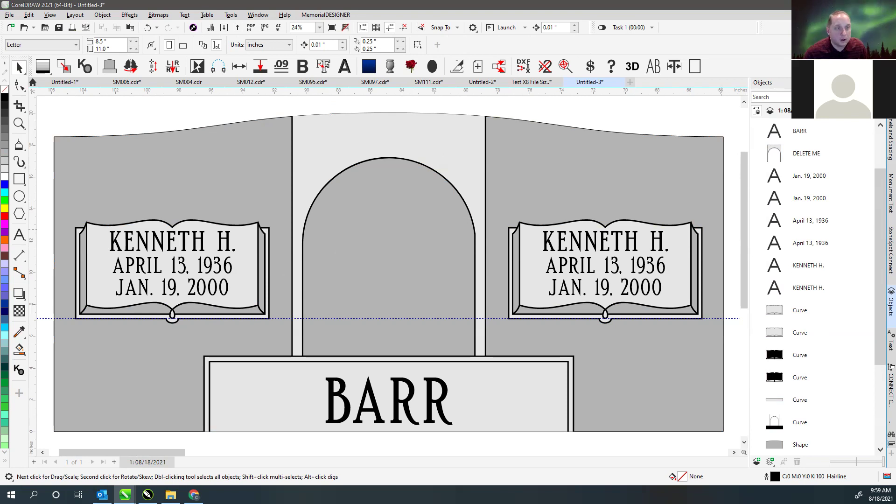
scroll(387, 271, up, 1)
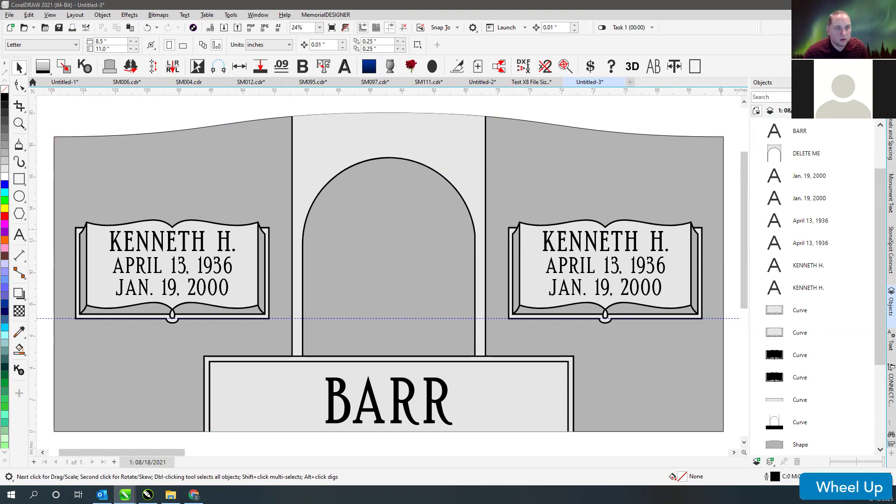
scroll(388, 270, down, 1)
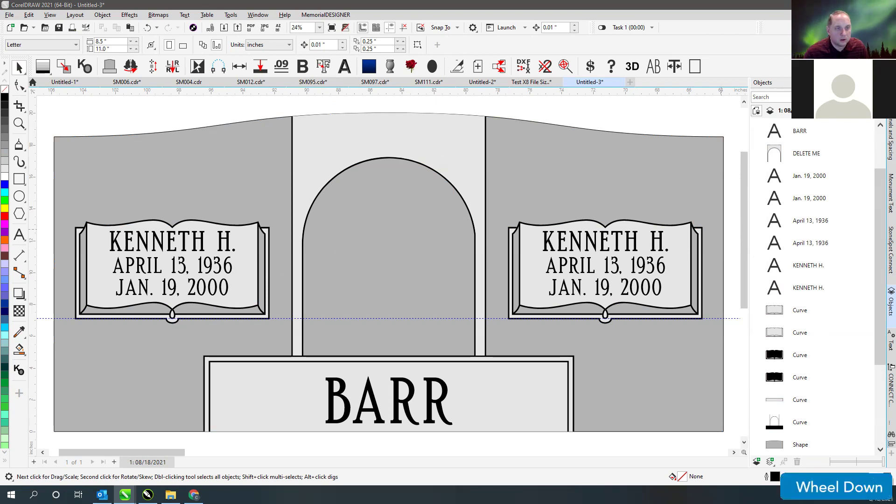